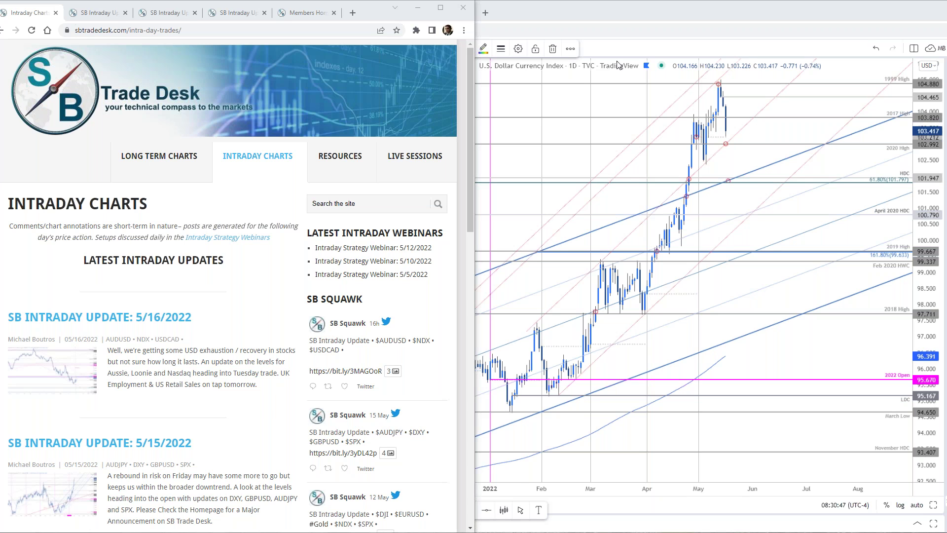
Read the Members Home announcements and weekly webinar schedule, and return to the Intraday Charts page.
{"action": "left_click", "coordinate": [297, 16]}
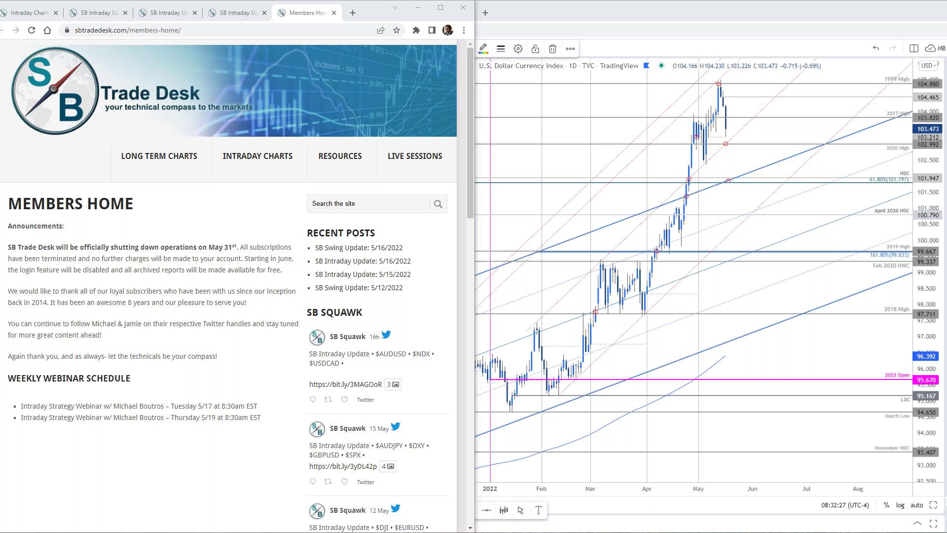
{"action": "left_click", "coordinate": [30, 12]}
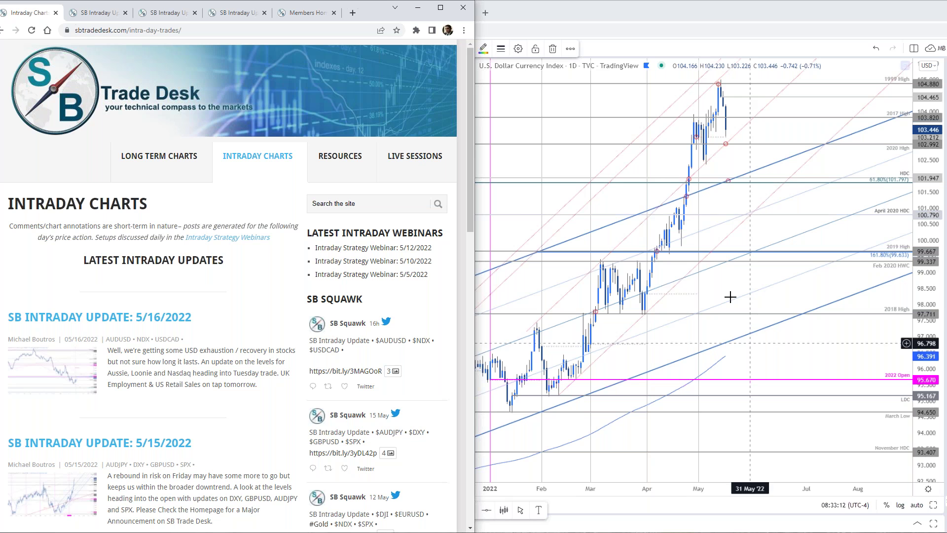
View the SB Intraday Update for 5/15/2022 and enlarge its DXY weekly chart image.
{"action": "left_click", "coordinate": [165, 13]}
{"action": "scroll", "coordinate": [169, 242], "scroll_direction": "down", "scroll_amount": 2}
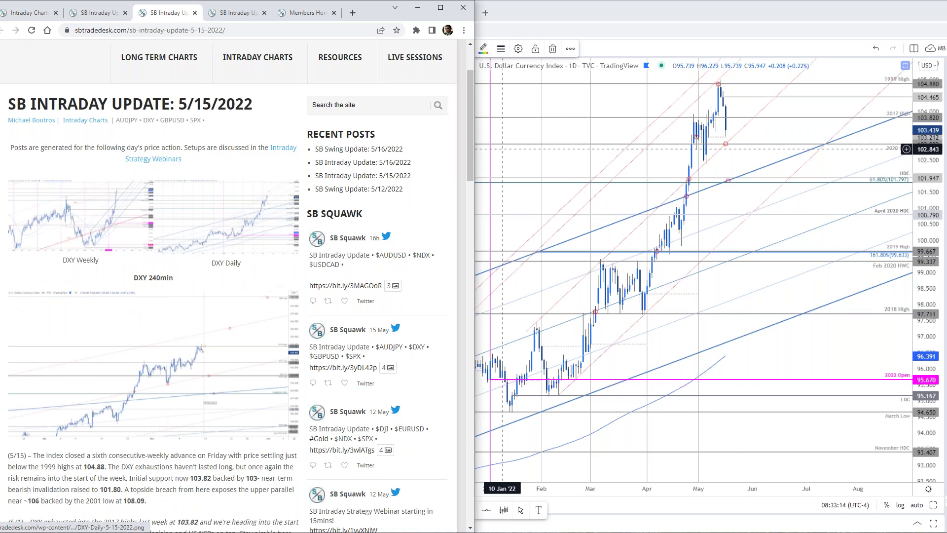
{"action": "left_click", "coordinate": [169, 242]}
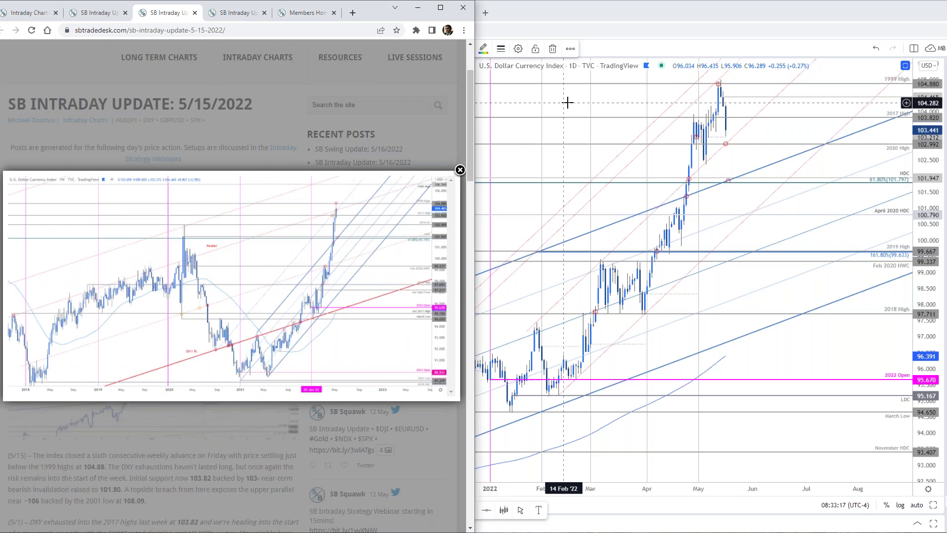
Switch to the live weekly DXY chart in TradingView and compare its recent highs with the enlarged weekly image from the update.
{"action": "left_click", "coordinate": [555, 147]}
{"action": "left_click", "coordinate": [175, 13]}
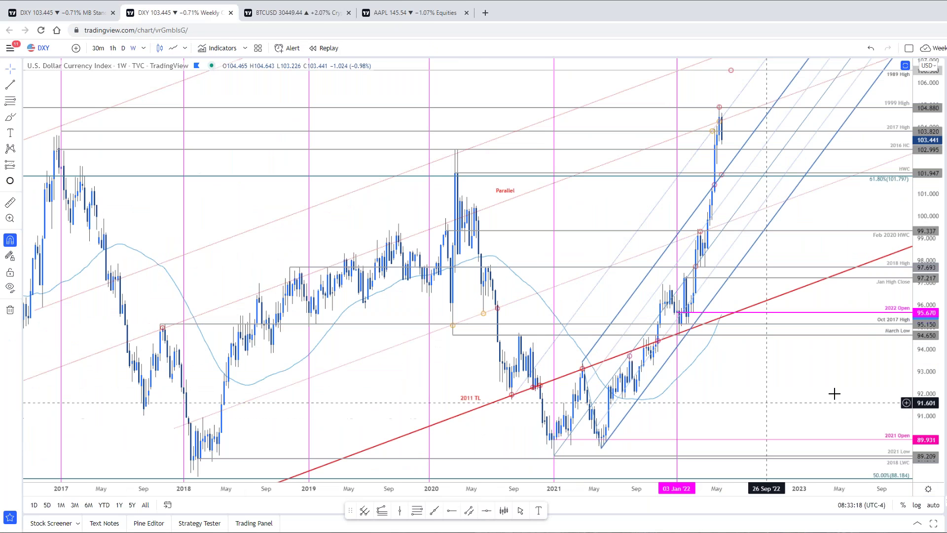
{"action": "key", "text": "alt+Tab"}
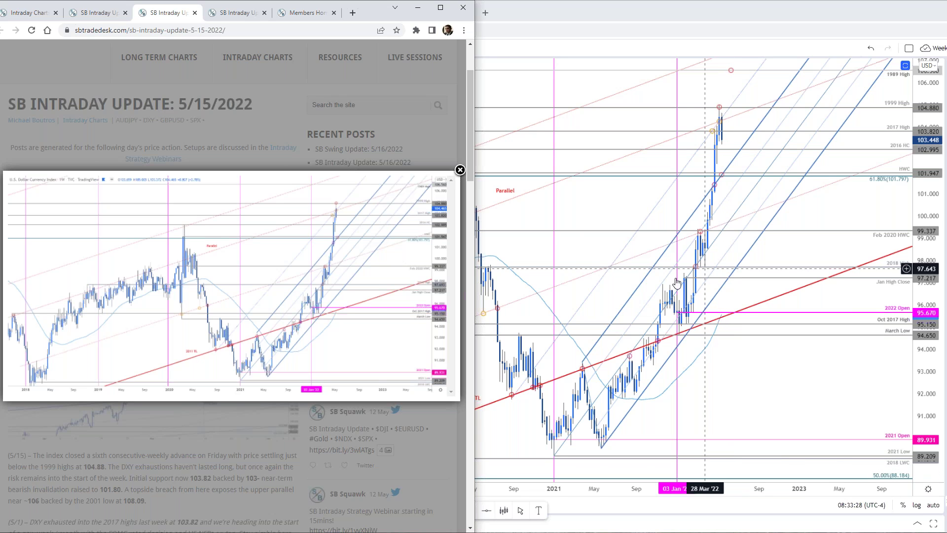
{"action": "left_click", "coordinate": [713, 144]}
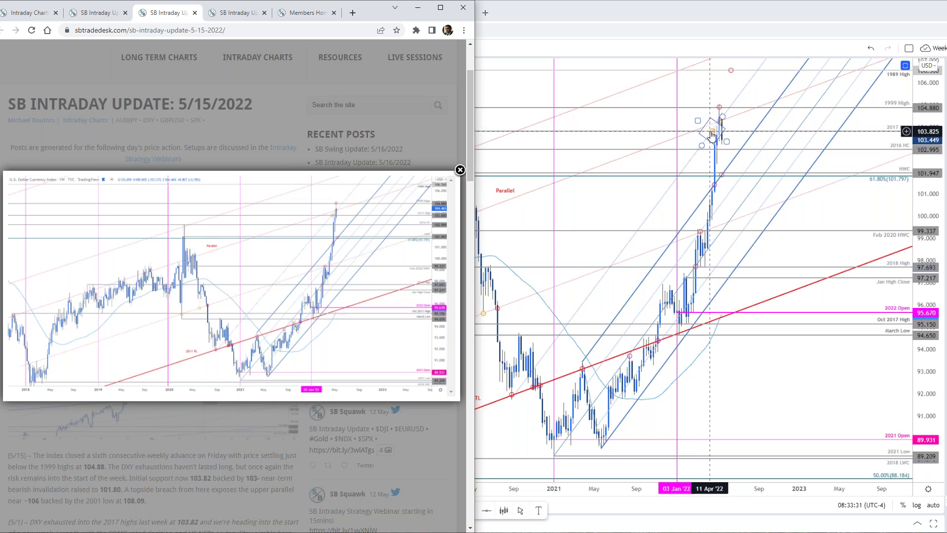
{"action": "mouse_move", "coordinate": [713, 144]}
{"action": "left_mouse_down"}
{"action": "mouse_move", "coordinate": [718, 154]}
{"action": "mouse_move", "coordinate": [724, 113]}
{"action": "left_mouse_up"}
{"action": "key", "text": "Escape"}
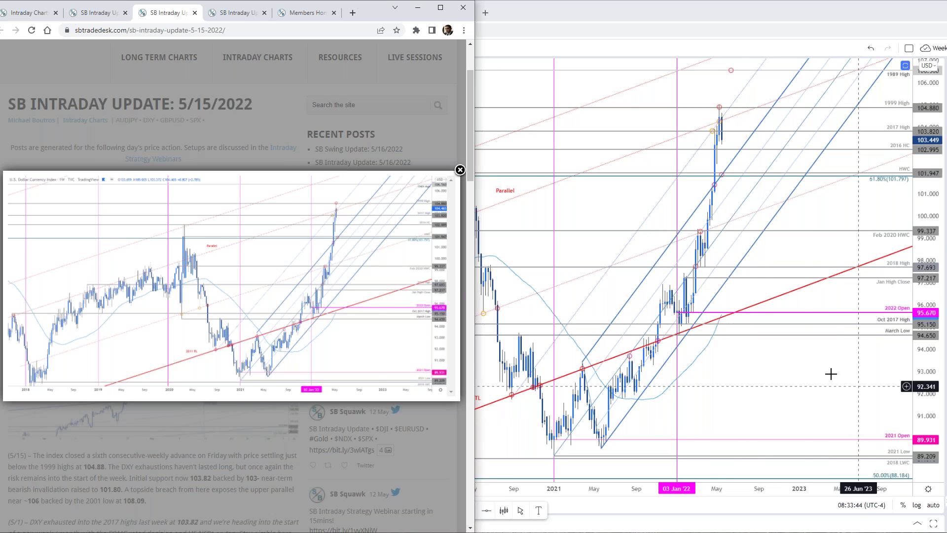
Examine the weekly DXY price history back to the early 2000s against the 1999 High level.
{"action": "left_click", "coordinate": [803, 384]}
{"action": "scroll", "coordinate": [806, 383], "scroll_direction": "down", "scroll_amount": 2}
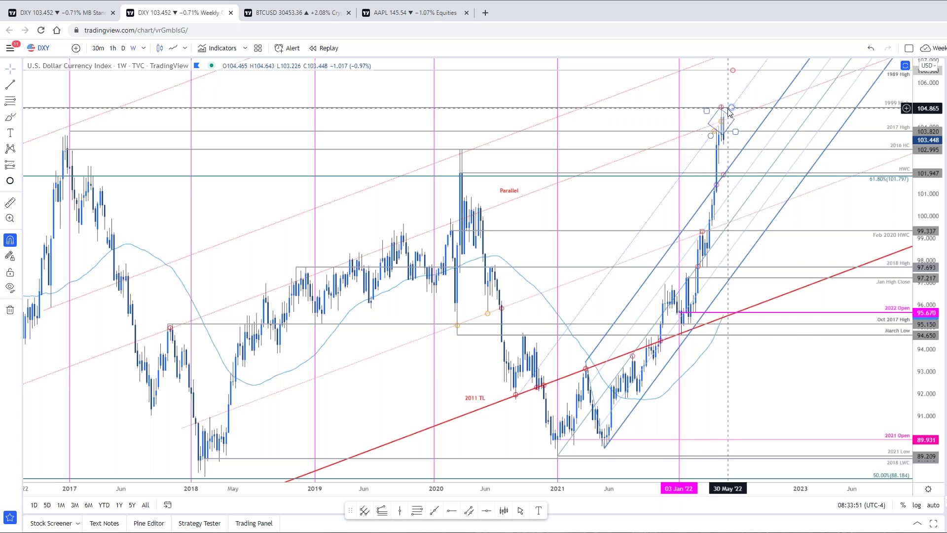
{"action": "scroll", "coordinate": [227, 150], "scroll_direction": "down", "scroll_amount": 3}
{"action": "scroll", "coordinate": [226, 149], "scroll_direction": "down", "scroll_amount": 5}
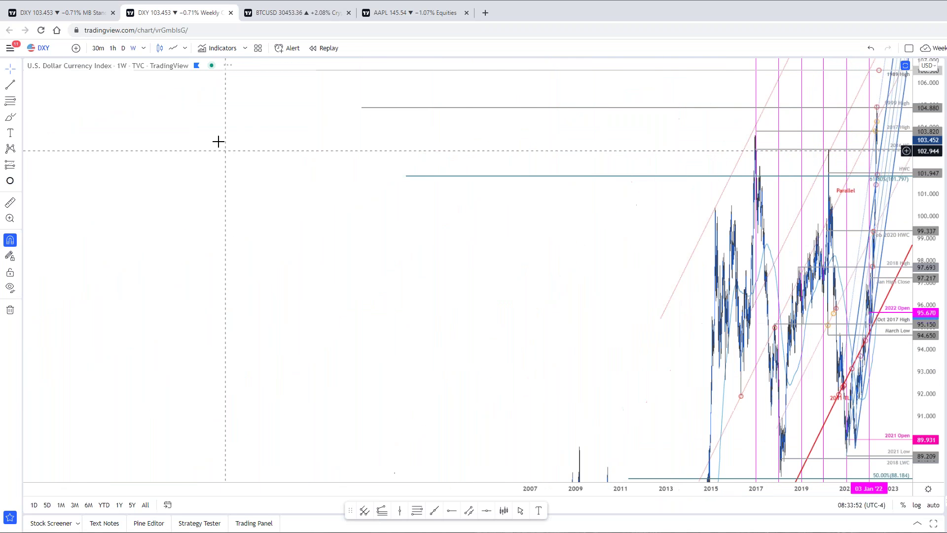
{"action": "scroll", "coordinate": [561, 196], "scroll_direction": "up", "scroll_amount": 8}
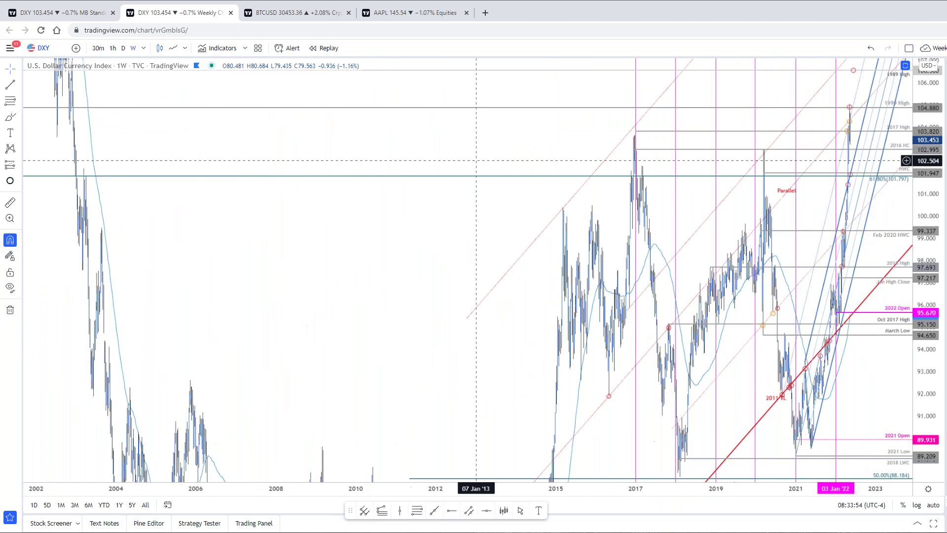
{"action": "scroll", "coordinate": [562, 196], "scroll_direction": "up", "scroll_amount": 2}
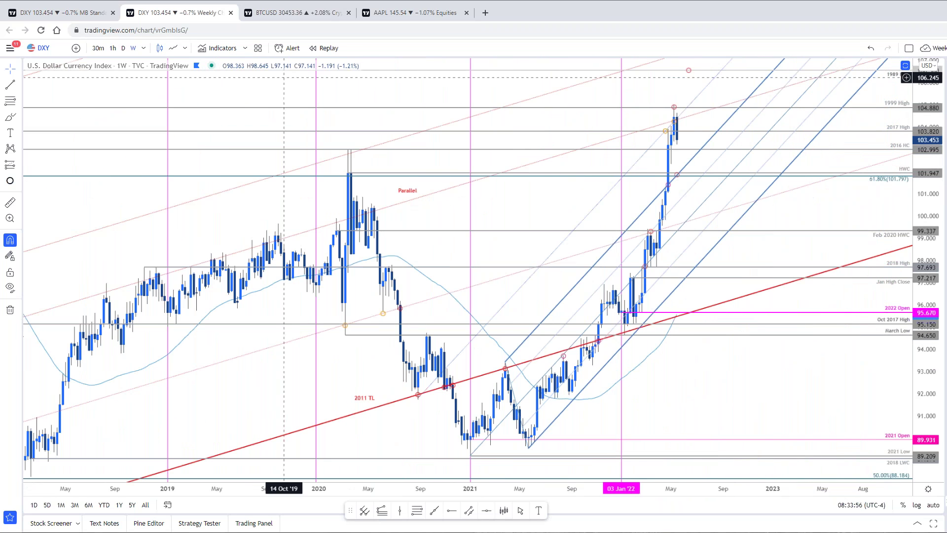
Show the live DXY daily chart as a single pane beside the update's enlarged daily image, and compare their marked levels.
{"action": "left_click", "coordinate": [38, 13]}
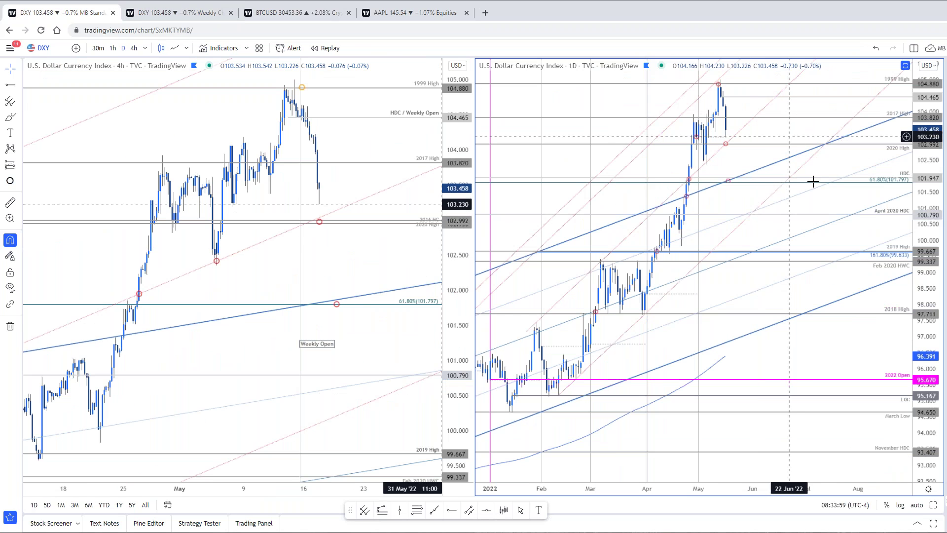
{"action": "left_click", "coordinate": [933, 506]}
{"action": "key", "text": "alt+Tab"}
{"action": "left_click", "coordinate": [440, 286]}
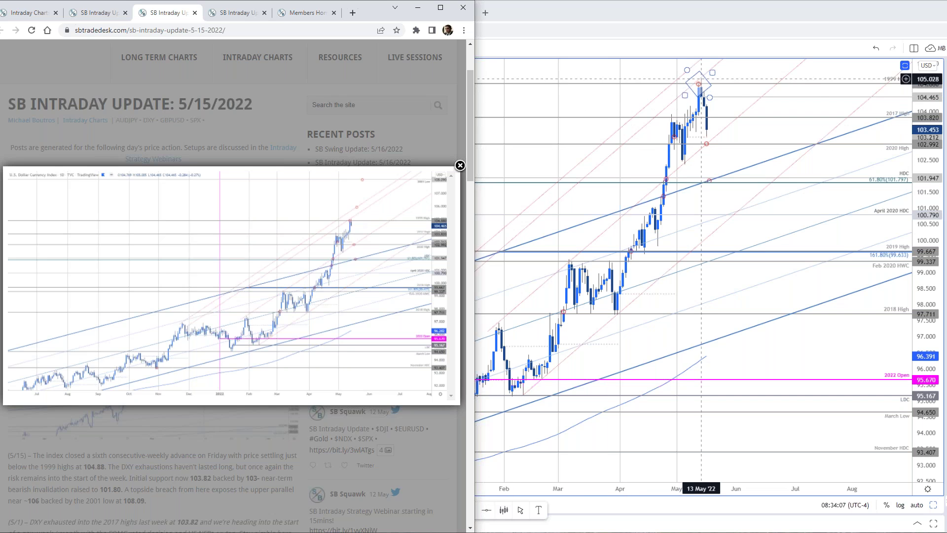
{"action": "left_click", "coordinate": [699, 88]}
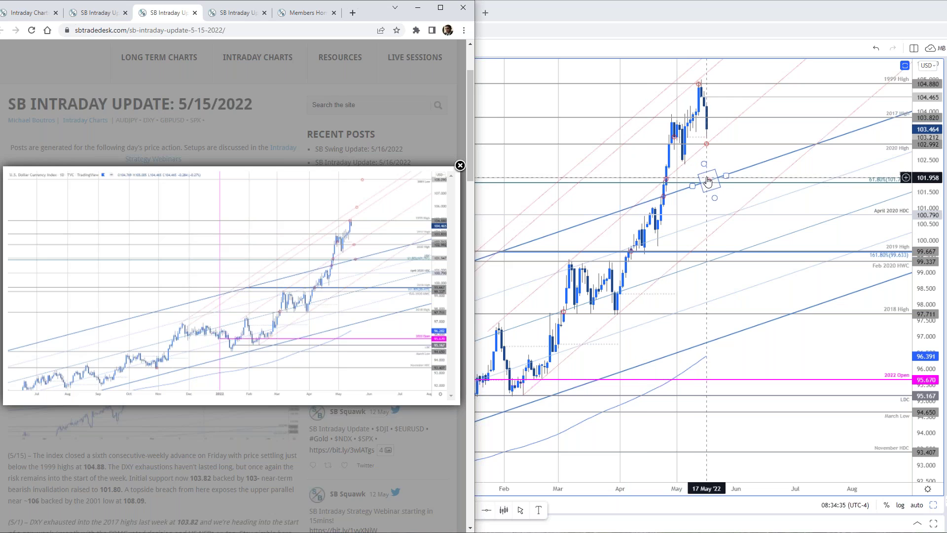
{"action": "left_click", "coordinate": [708, 181]}
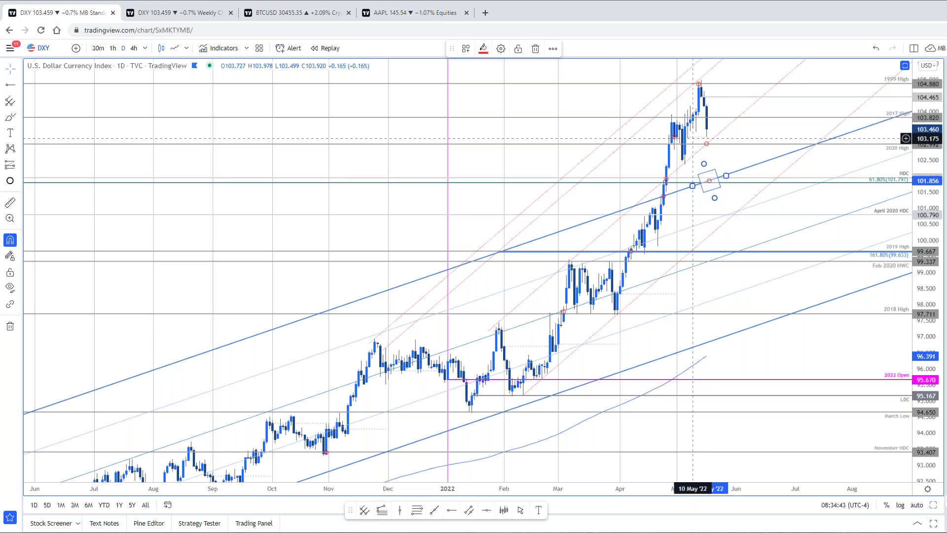
Examine where the 2020 High and 61.80% levels originate on the daily chart and how recent price sits above them.
{"action": "key", "text": "ctrl+v"}
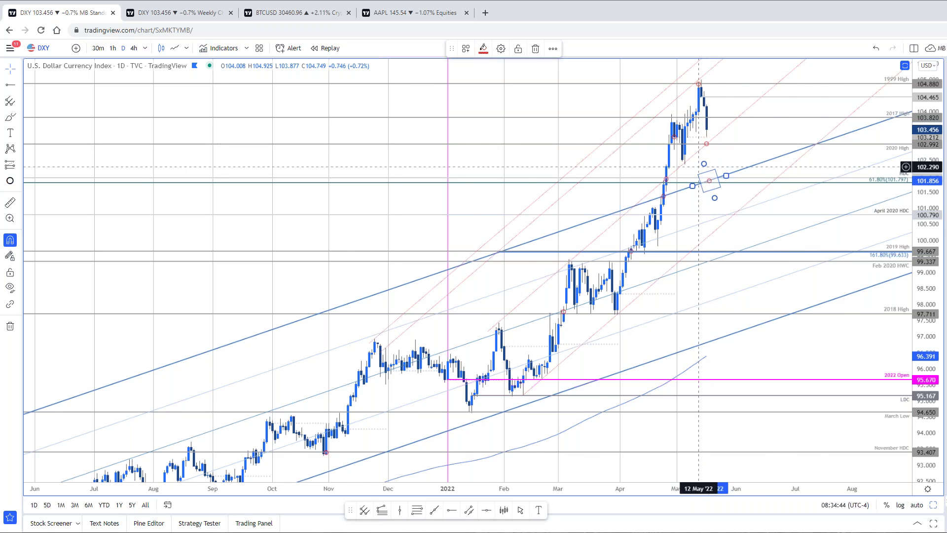
{"action": "scroll", "coordinate": [465, 184], "scroll_direction": "down", "scroll_amount": 5}
{"action": "scroll", "coordinate": [356, 140], "scroll_direction": "down", "scroll_amount": 3}
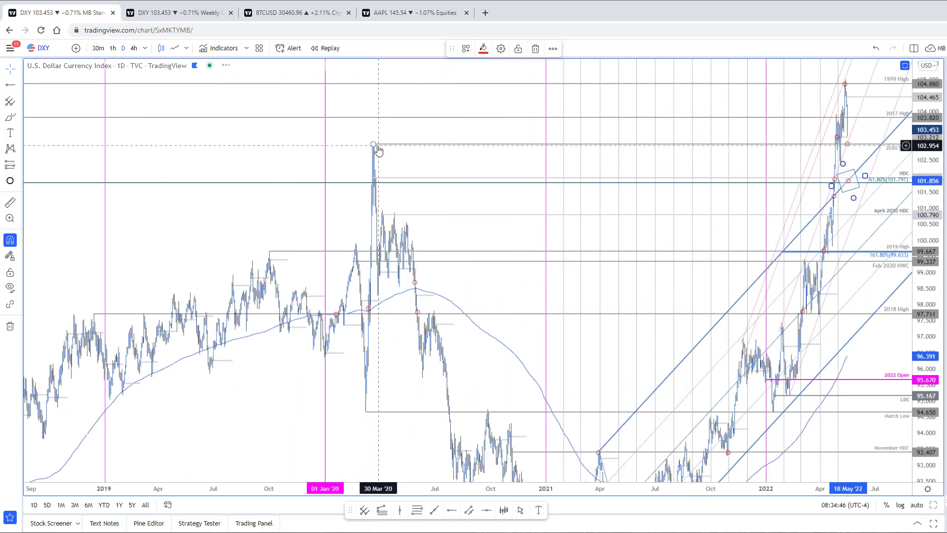
{"action": "scroll", "coordinate": [380, 147], "scroll_direction": "up", "scroll_amount": 4}
{"action": "scroll", "coordinate": [383, 149], "scroll_direction": "up", "scroll_amount": 4}
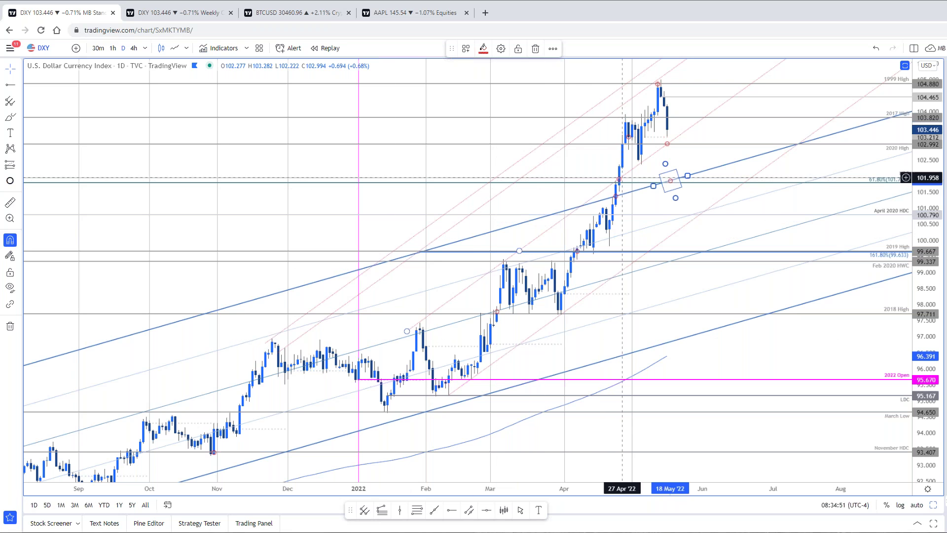
{"action": "key", "text": "ctrl+v"}
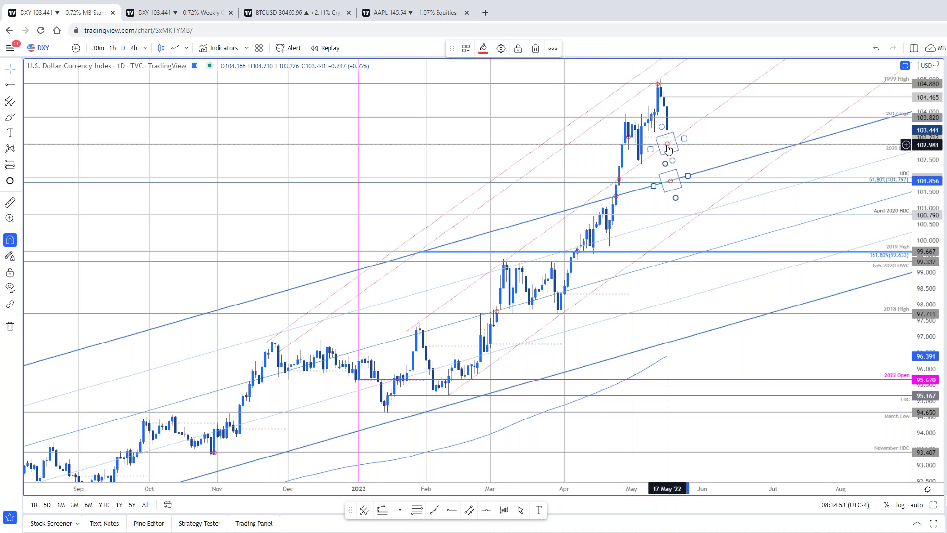
{"action": "key", "text": "ctrl+z"}
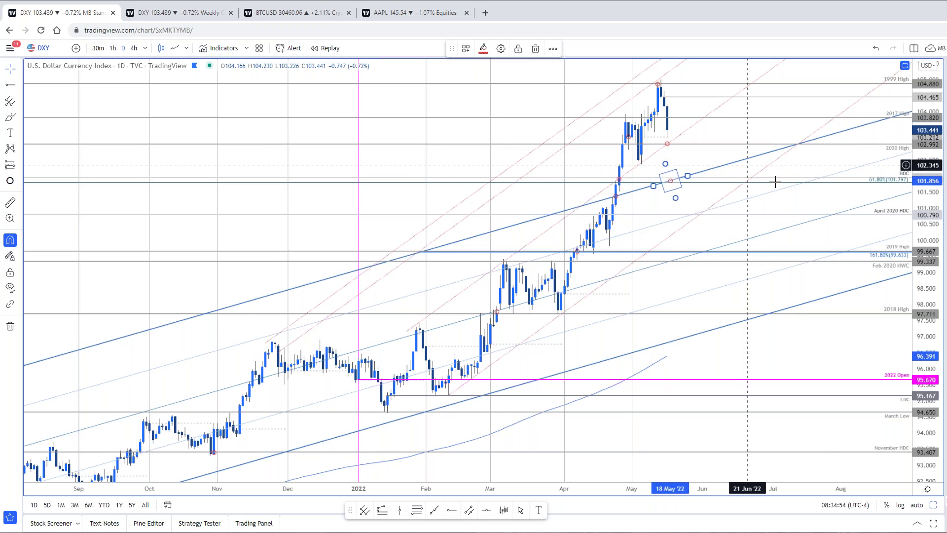
{"action": "scroll", "coordinate": [841, 397], "scroll_direction": "up", "scroll_amount": 2}
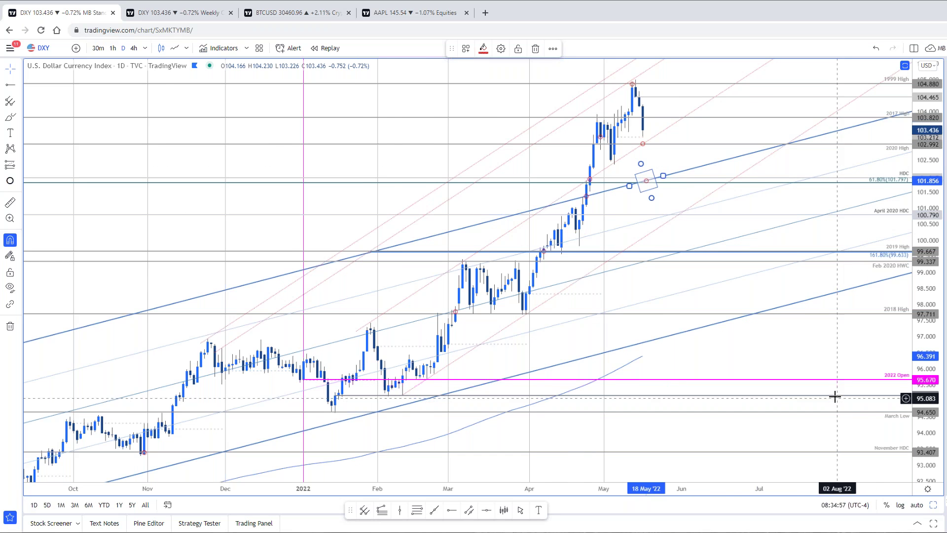
{"action": "scroll", "coordinate": [791, 417], "scroll_direction": "up", "scroll_amount": 1}
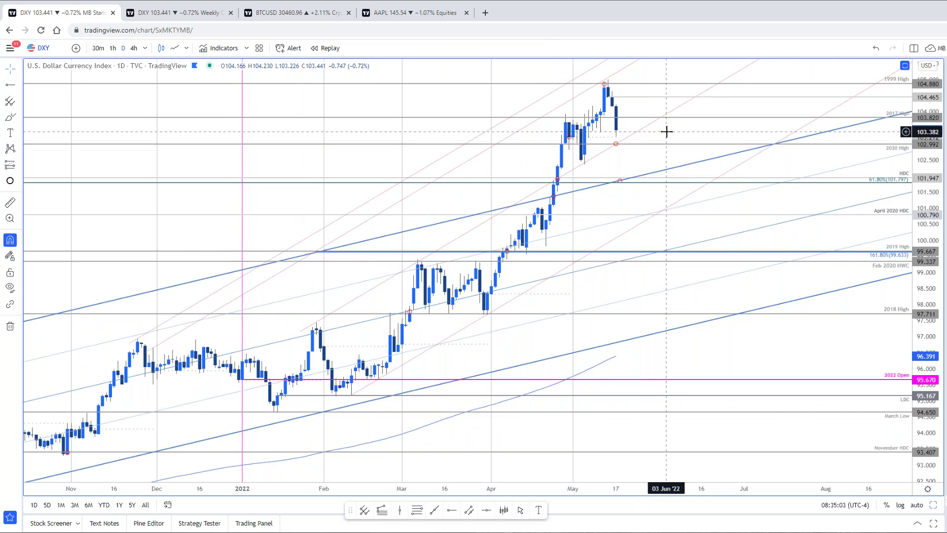
Restore the hidden RSI pane beneath the daily price chart.
{"action": "double_click", "coordinate": [666, 131]}
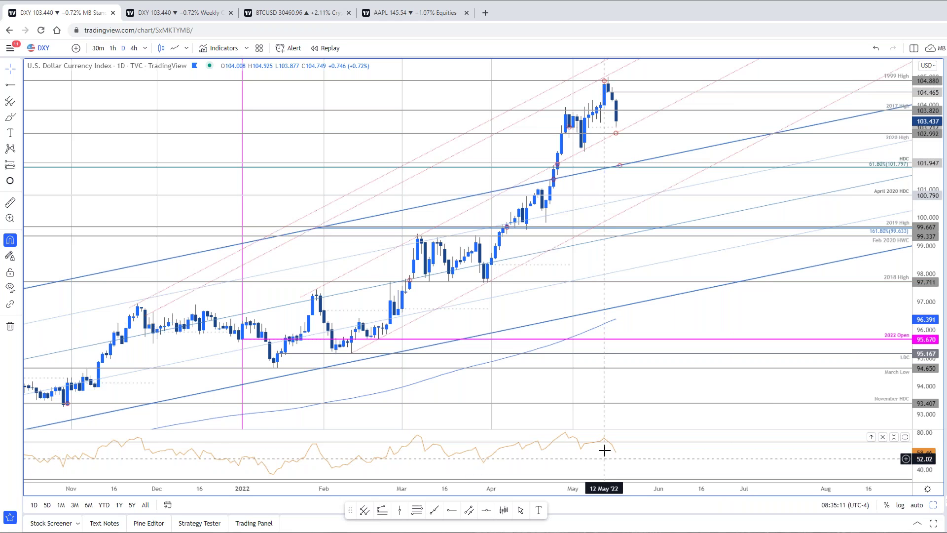
Draw a trend line on the RSI from the 13 Jan 2022 low to about 3 Jun 2022.
{"action": "left_click", "coordinate": [434, 510]}
{"action": "left_click", "coordinate": [280, 475]}
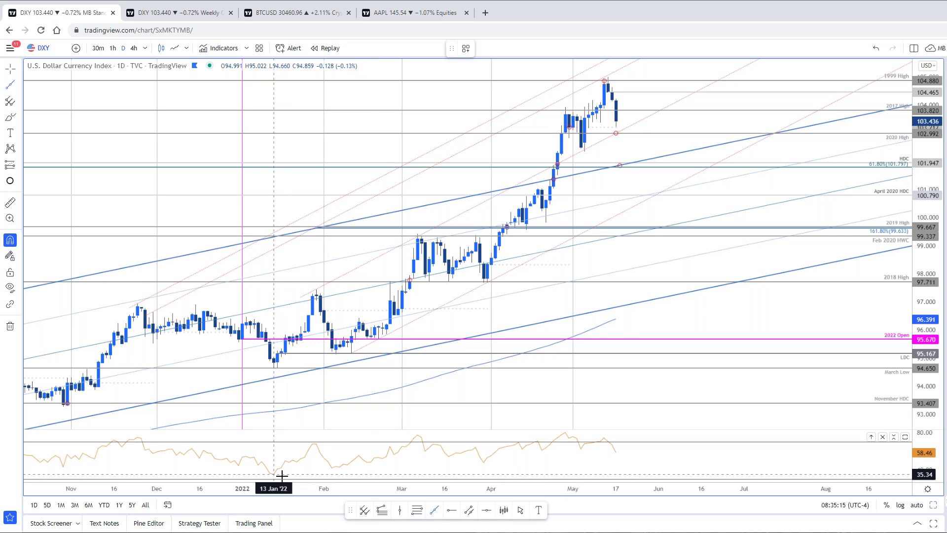
{"action": "left_click", "coordinate": [665, 451]}
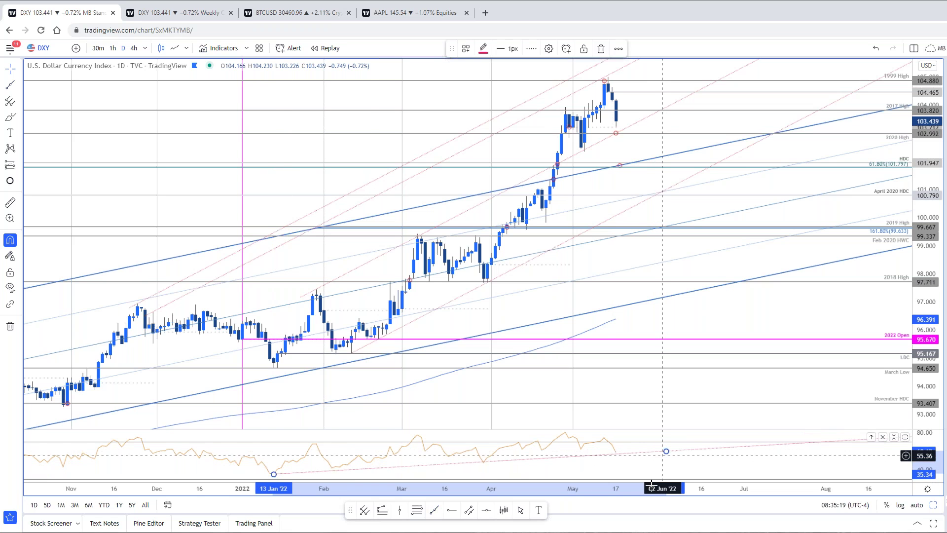
Re-anchor the RSI trend line from the 30 Mar 2022 low to 25 May 2022, and delete the line.
{"action": "left_click_drag", "start_coordinate": [274, 474], "coordinate": [487, 464]}
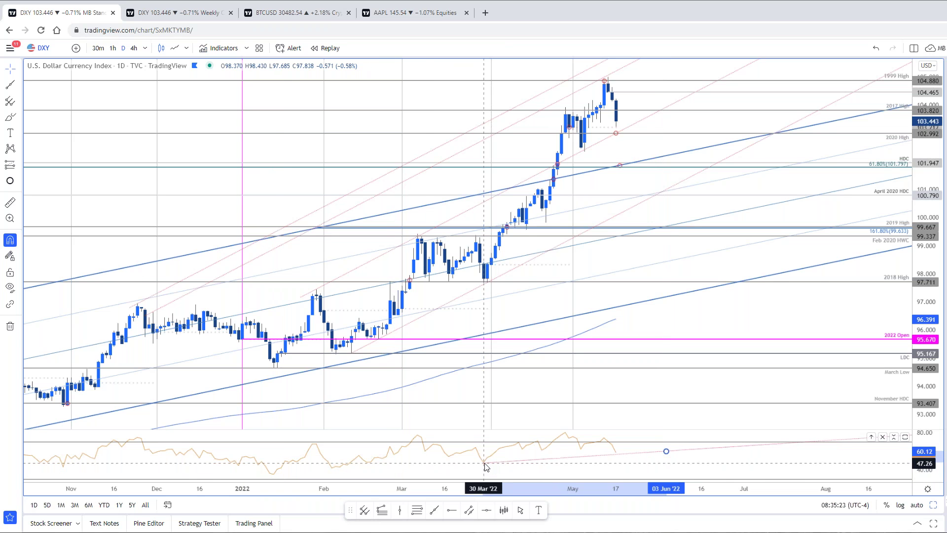
{"action": "left_click", "coordinate": [485, 464]}
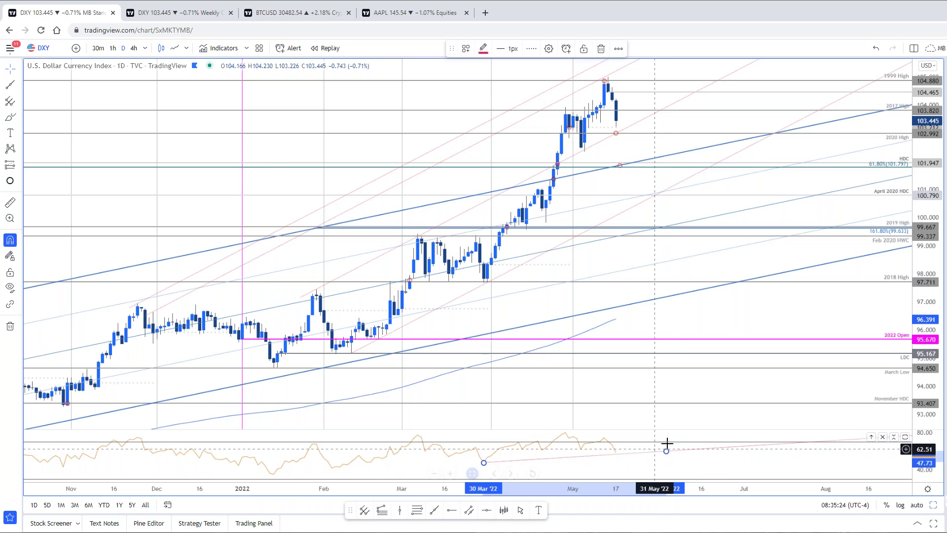
{"action": "left_click_drag", "start_coordinate": [666, 450], "coordinate": [639, 441]}
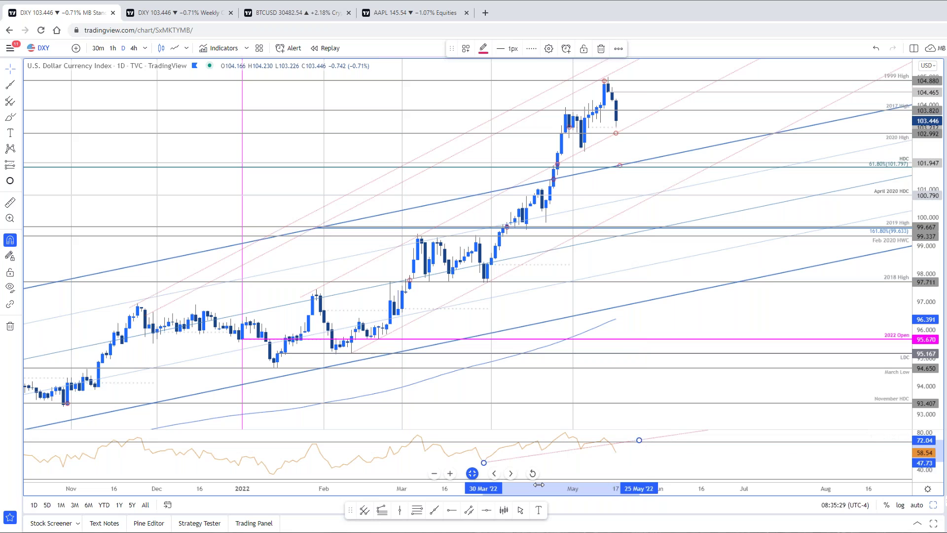
{"action": "key", "text": "Delete"}
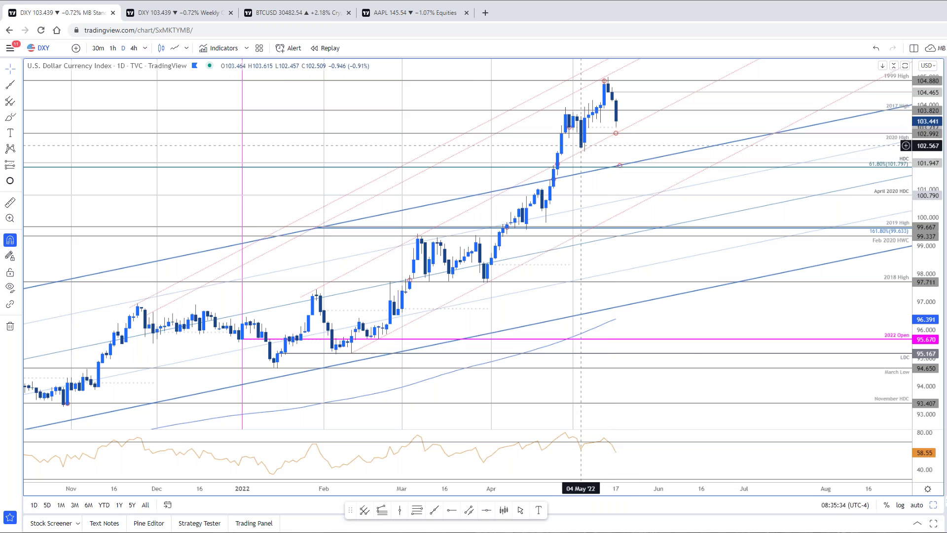
Switch DXY to the 240-minute chart and frame the mid-May decline with the levels above and below it.
{"action": "left_click", "coordinate": [597, 85]}
{"action": "left_click_drag", "start_coordinate": [603, 104], "coordinate": [618, 134]}
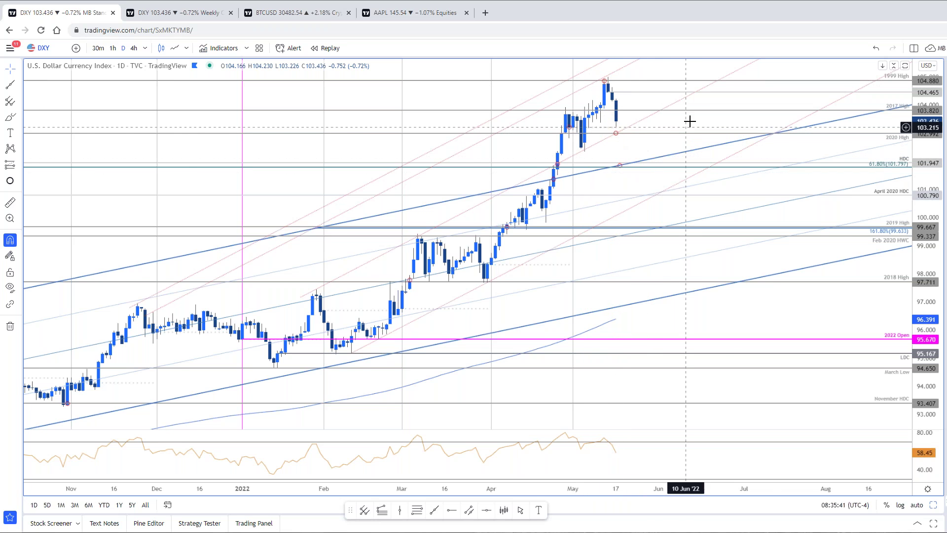
{"action": "scroll", "coordinate": [756, 315], "scroll_direction": "down", "scroll_amount": 1}
{"action": "type", "text": "240"}
{"action": "key", "text": "Return"}
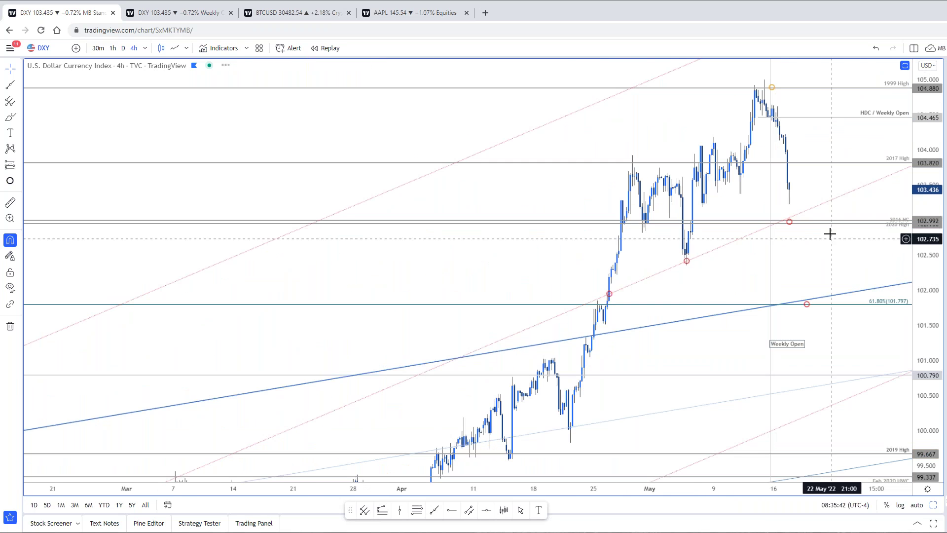
{"action": "left_click_drag", "start_coordinate": [818, 251], "coordinate": [771, 247]}
{"action": "scroll", "coordinate": [850, 249], "scroll_direction": "up", "scroll_amount": 1}
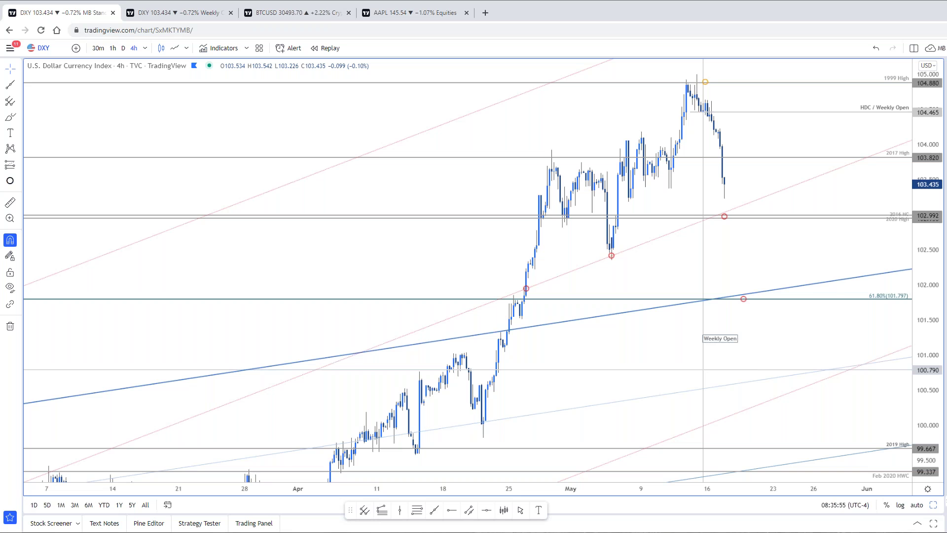
{"action": "scroll", "coordinate": [789, 268], "scroll_direction": "up", "scroll_amount": 1}
{"action": "left_click_drag", "start_coordinate": [927, 233], "coordinate": [928, 275]}
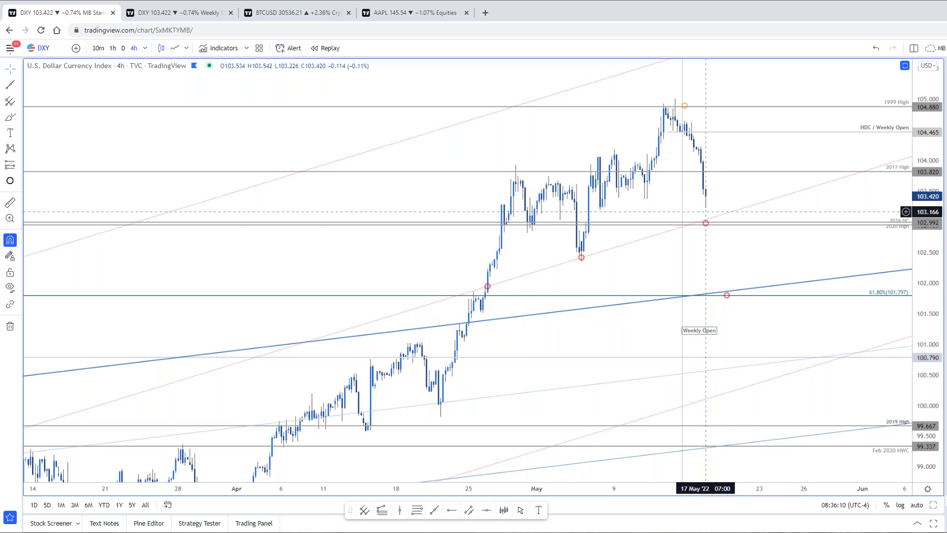
{"action": "left_click_drag", "start_coordinate": [791, 250], "coordinate": [716, 270]}
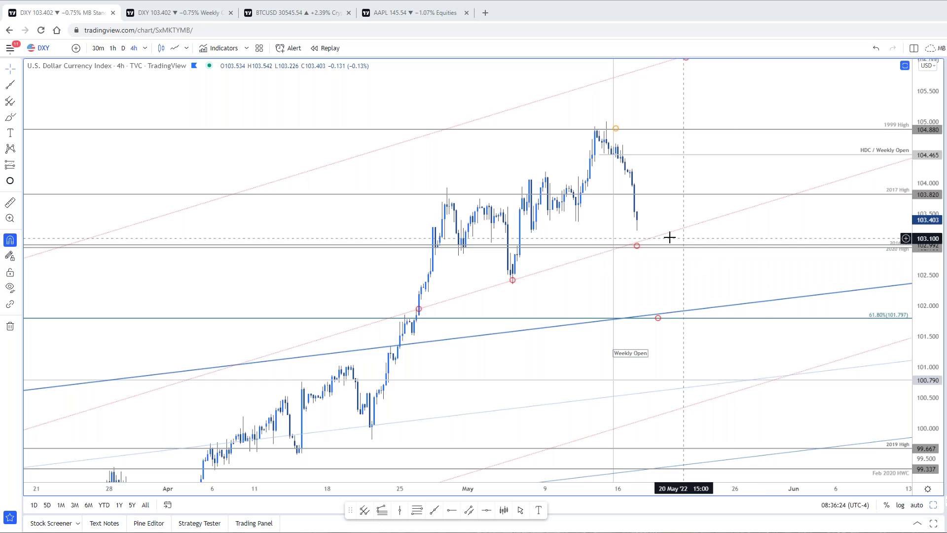
Compress the DXY 4-hour price scale to view the upper parallel above 106 together with the 61.8% level at 101.797.
{"action": "left_click_drag", "start_coordinate": [678, 279], "coordinate": [686, 272]}
{"action": "left_click_drag", "start_coordinate": [935, 217], "coordinate": [935, 240]}
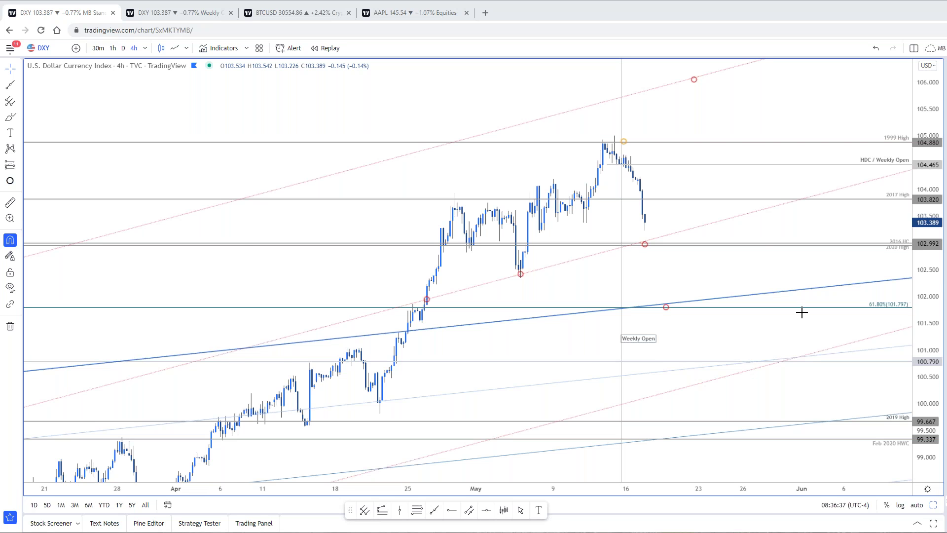
{"action": "left_click_drag", "start_coordinate": [763, 119], "coordinate": [807, 212]}
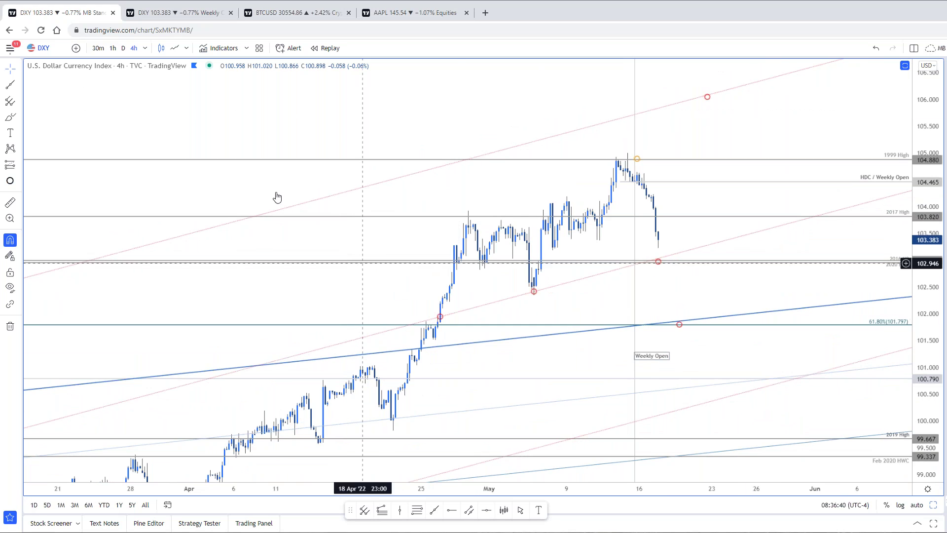
Change the symbol from DXY to EURUSD in both the intraday and the weekly chart layouts.
{"action": "key", "text": "Down"}
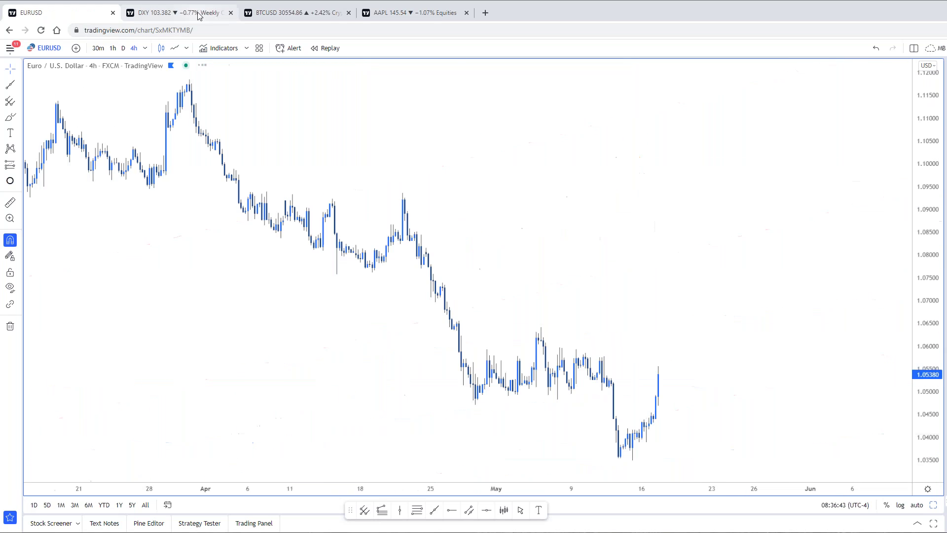
{"action": "left_click", "coordinate": [202, 12]}
{"action": "key", "text": "Down"}
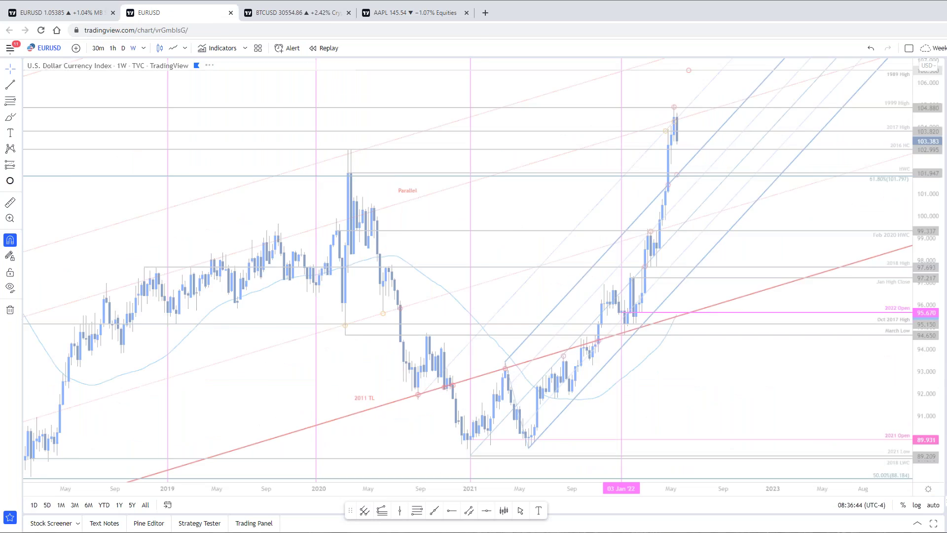
Switch to the SB Trade Desk site, open the SB Intraday Update of 5/12/2022 and enlarge its EURUSD 240min chart.
{"action": "key", "text": "alt+Tab"}
{"action": "left_click", "coordinate": [348, 234]}
{"action": "key", "text": "ctrl+shift+Tab"}
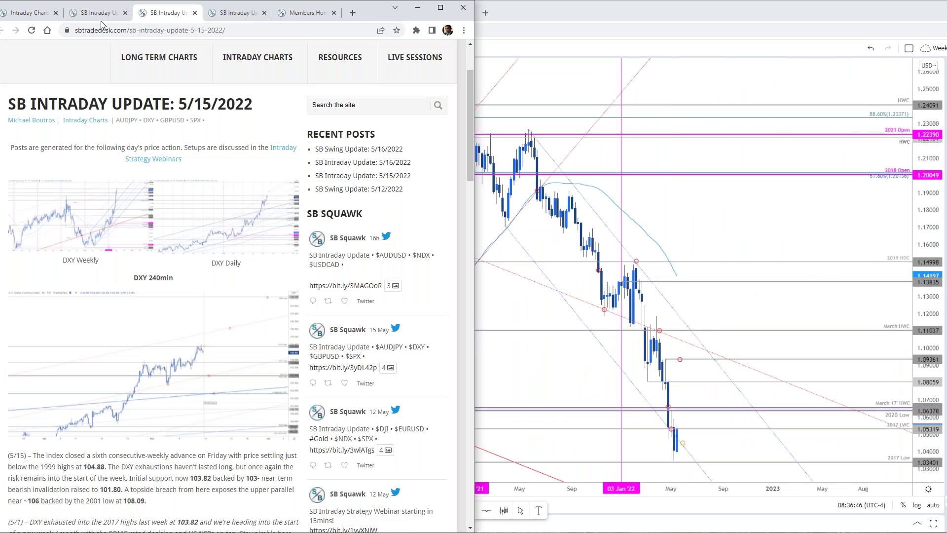
{"action": "key", "text": "ctrl+Tab"}
{"action": "key", "text": "ctrl+Tab"}
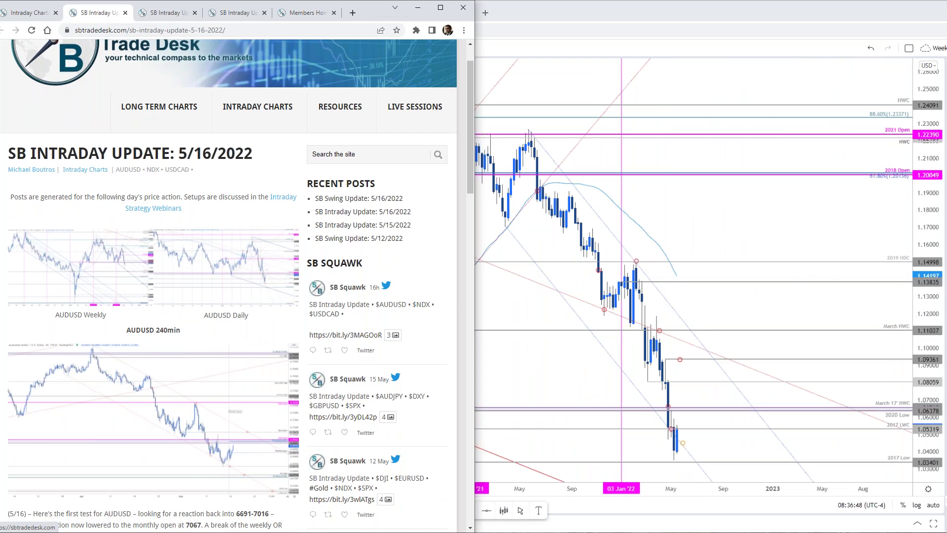
{"action": "scroll", "coordinate": [296, 325], "scroll_direction": "down", "scroll_amount": 2}
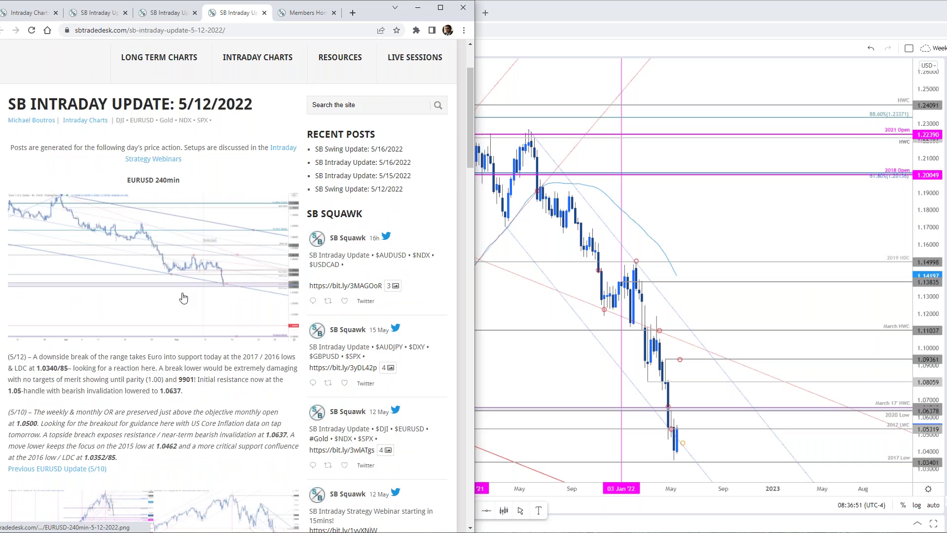
{"action": "left_click", "coordinate": [227, 285]}
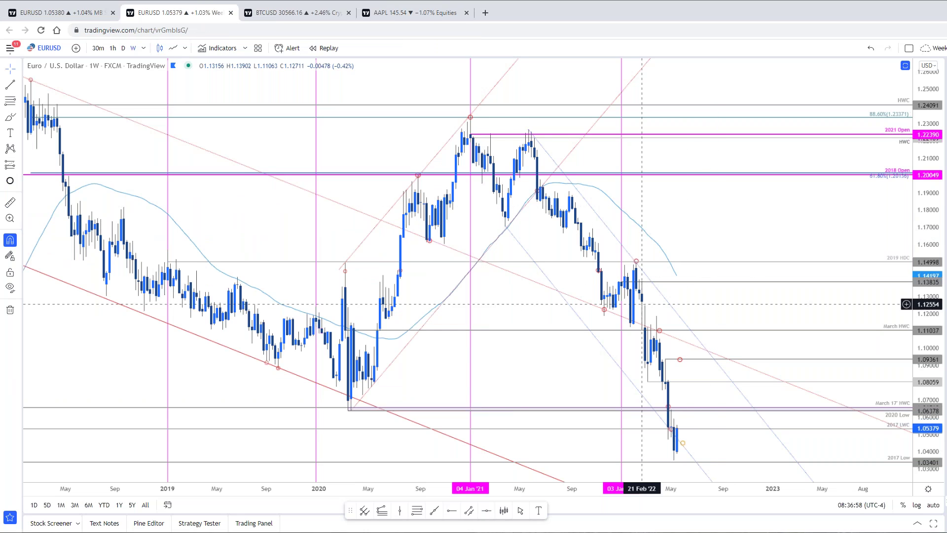
Examine the EURUSD weekly chart back to 2014, comparing the recent decline with the 2017 low at 1.03401.
{"action": "scroll", "coordinate": [577, 372], "scroll_direction": "down", "scroll_amount": 1}
{"action": "scroll", "coordinate": [587, 374], "scroll_direction": "down", "scroll_amount": 2}
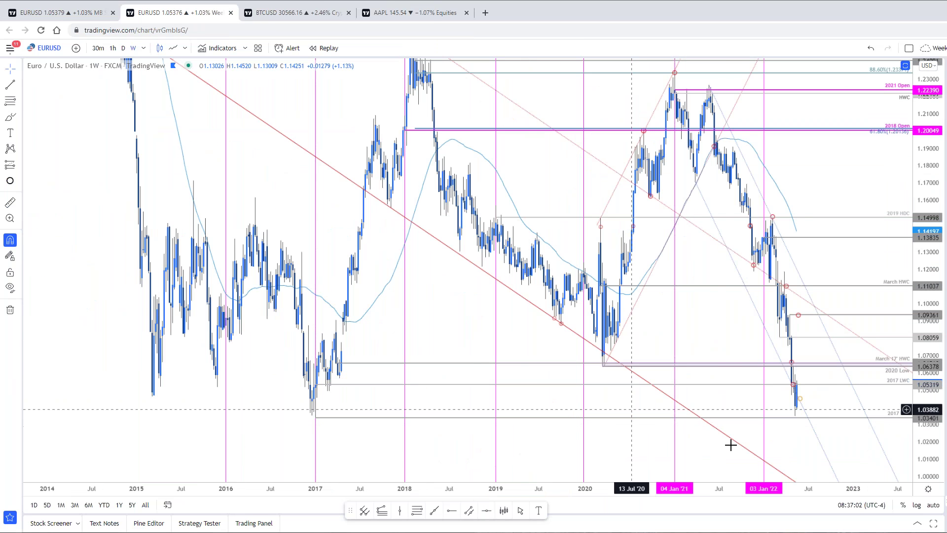
{"action": "scroll", "coordinate": [734, 424], "scroll_direction": "up", "scroll_amount": 2}
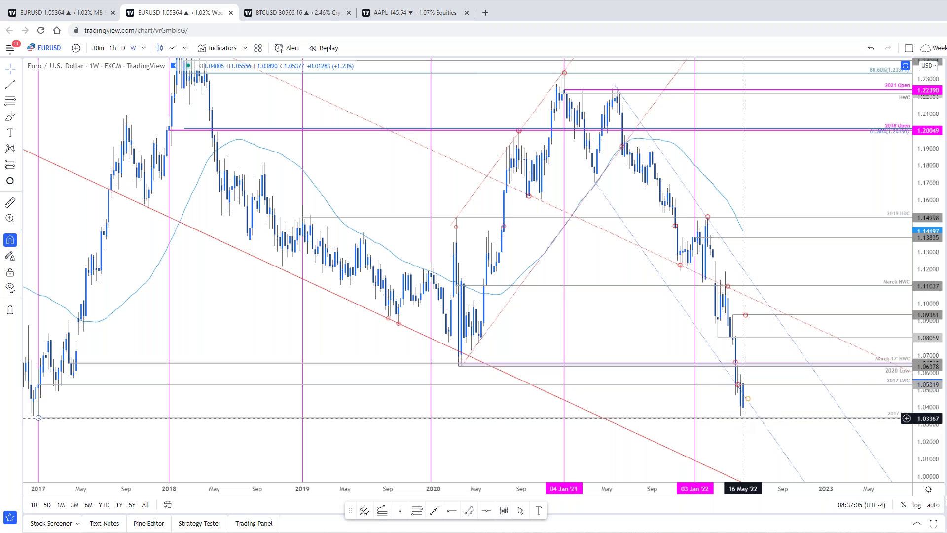
{"action": "left_click", "coordinate": [730, 390]}
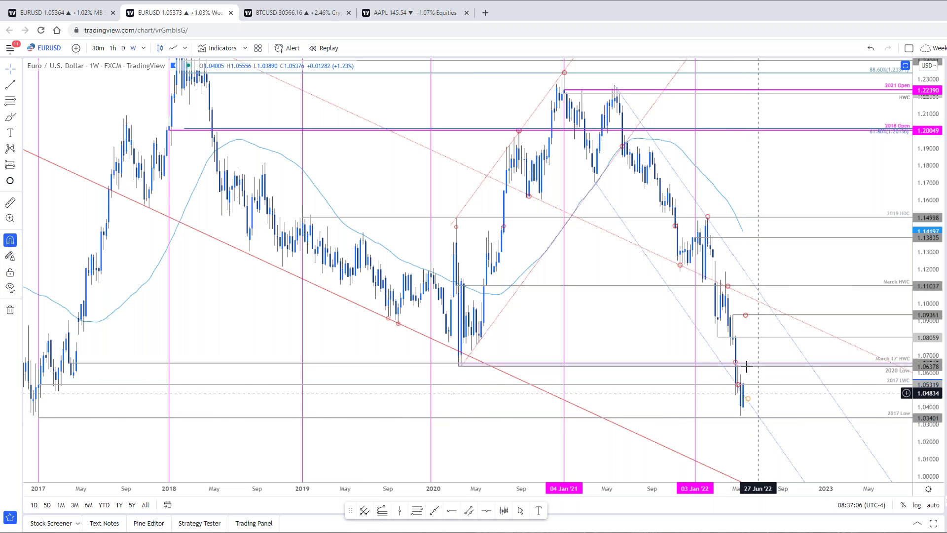
{"action": "key", "text": "Delete"}
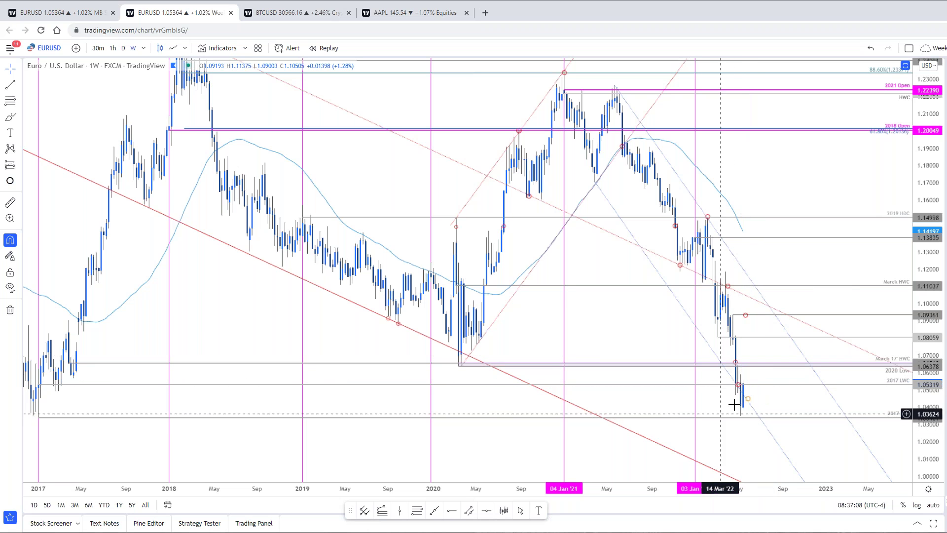
Show the EURUSD daily chart in the intraday layout, hide its RSI pane and frame the descending channel from early 2021.
{"action": "left_click", "coordinate": [98, 19]}
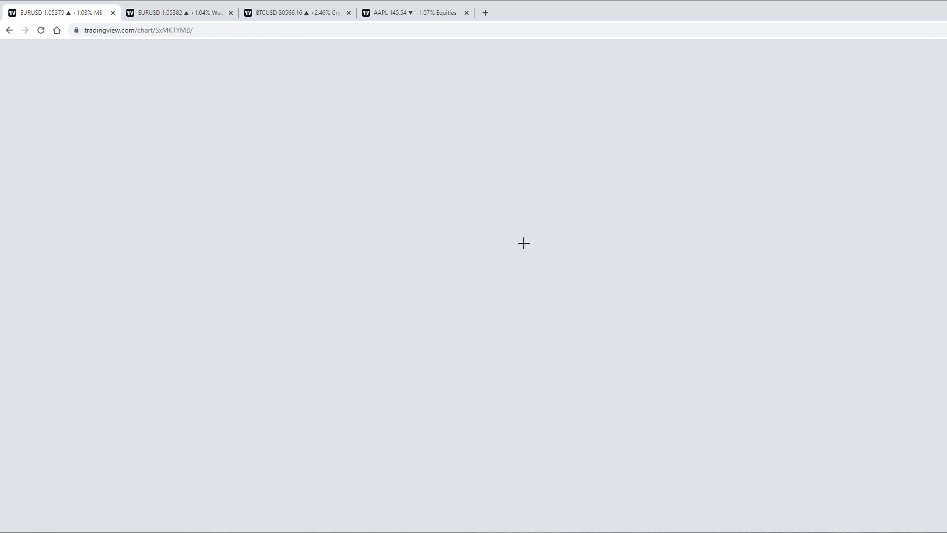
{"action": "left_click_drag", "start_coordinate": [773, 204], "coordinate": [780, 189]}
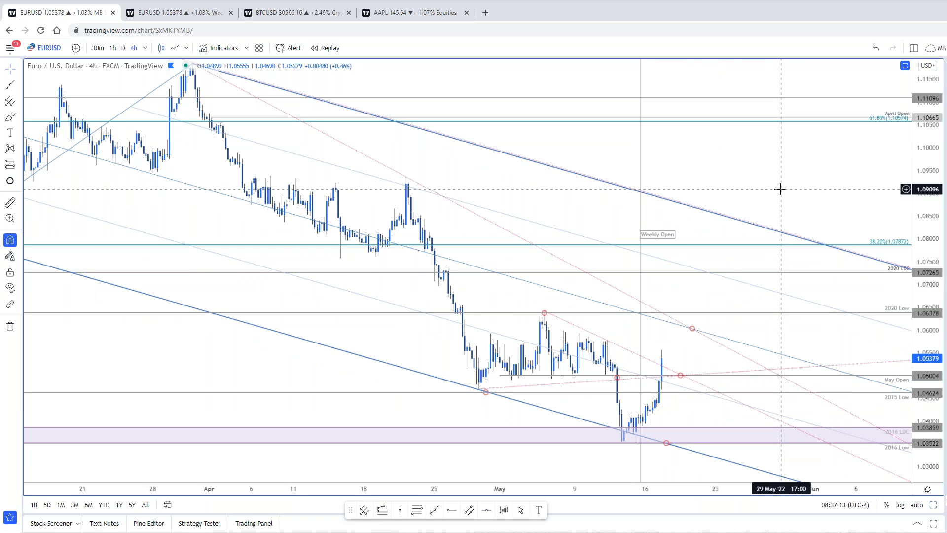
{"action": "key", "text": "Tab"}
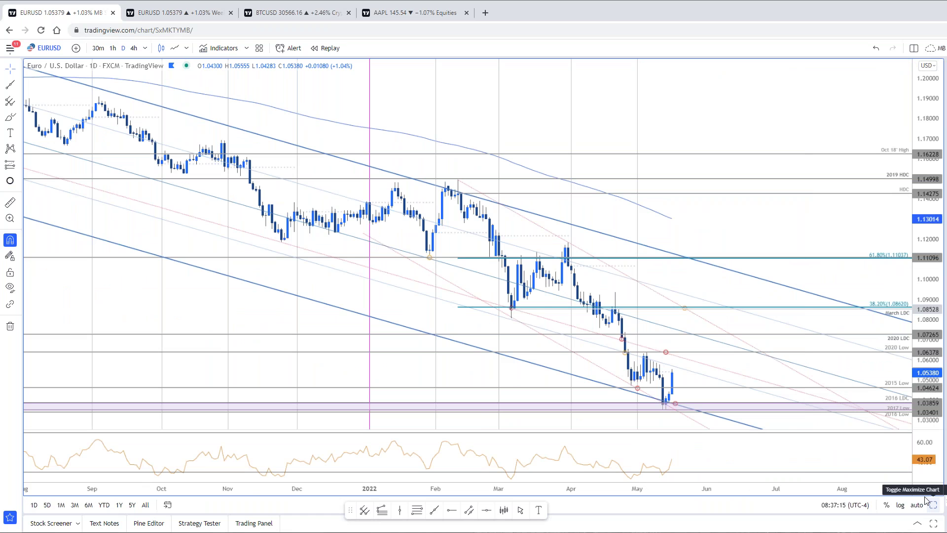
{"action": "scroll", "coordinate": [659, 332], "scroll_direction": "down", "scroll_amount": 2}
{"action": "double_click", "coordinate": [784, 232]}
{"action": "scroll", "coordinate": [785, 243], "scroll_direction": "down", "scroll_amount": 1}
{"action": "scroll", "coordinate": [785, 243], "scroll_direction": "down", "scroll_amount": 2}
{"action": "left_click_drag", "start_coordinate": [928, 132], "coordinate": [927, 222]}
{"action": "left_click_drag", "start_coordinate": [170, 158], "coordinate": [105, 121]}
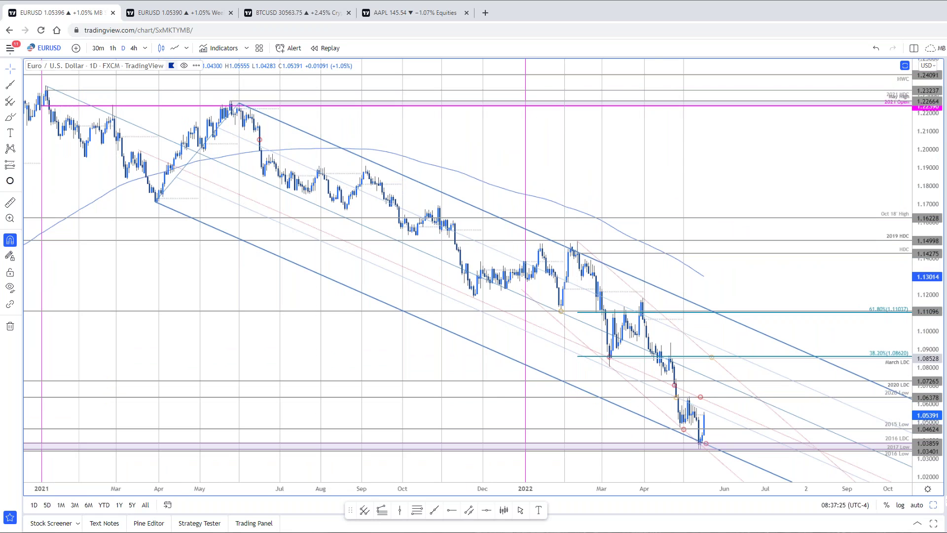
View the EURUSD daily closes against the channel as a line chart, and return to candles.
{"action": "left_click", "coordinate": [175, 48]}
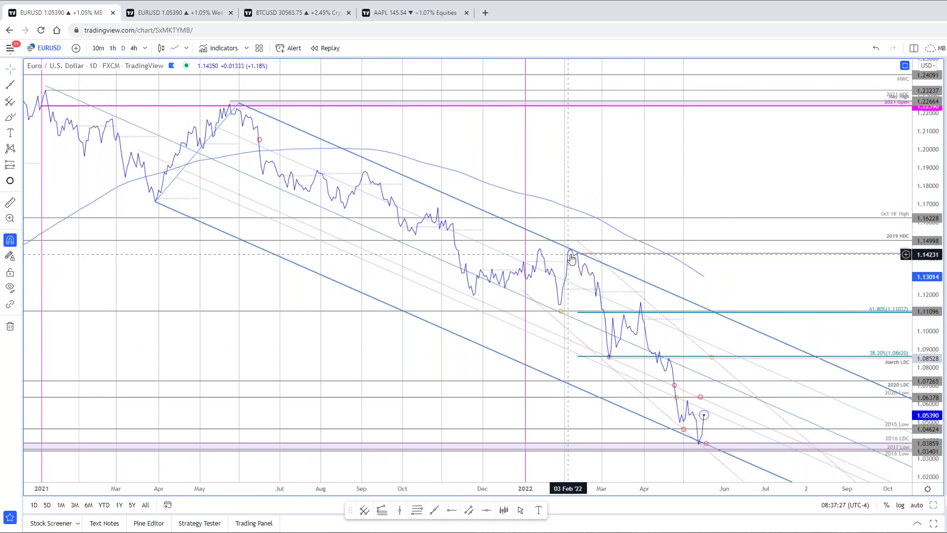
{"action": "left_click", "coordinate": [162, 48]}
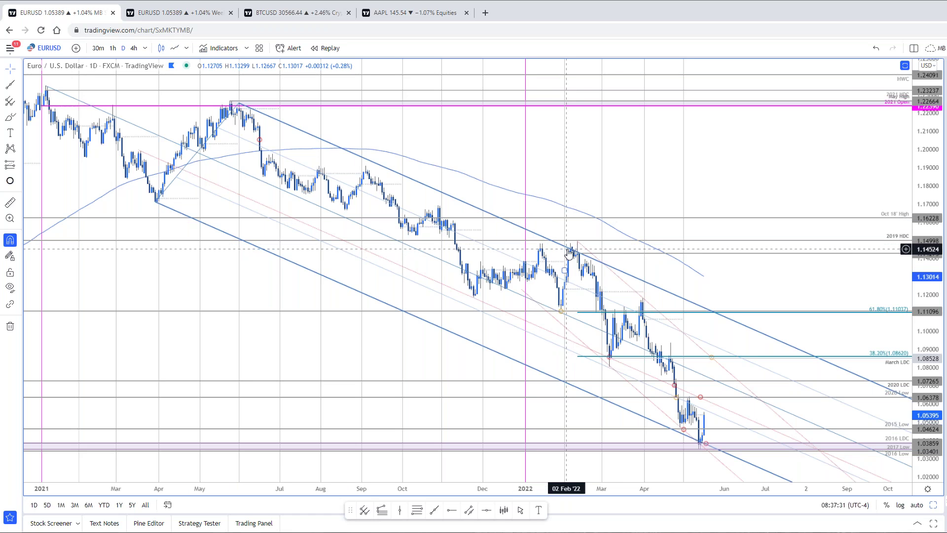
{"action": "mouse_move", "coordinate": [614, 366]}
{"action": "left_mouse_down"}
{"action": "mouse_move", "coordinate": [691, 391]}
{"action": "mouse_move", "coordinate": [676, 392]}
{"action": "left_mouse_up"}
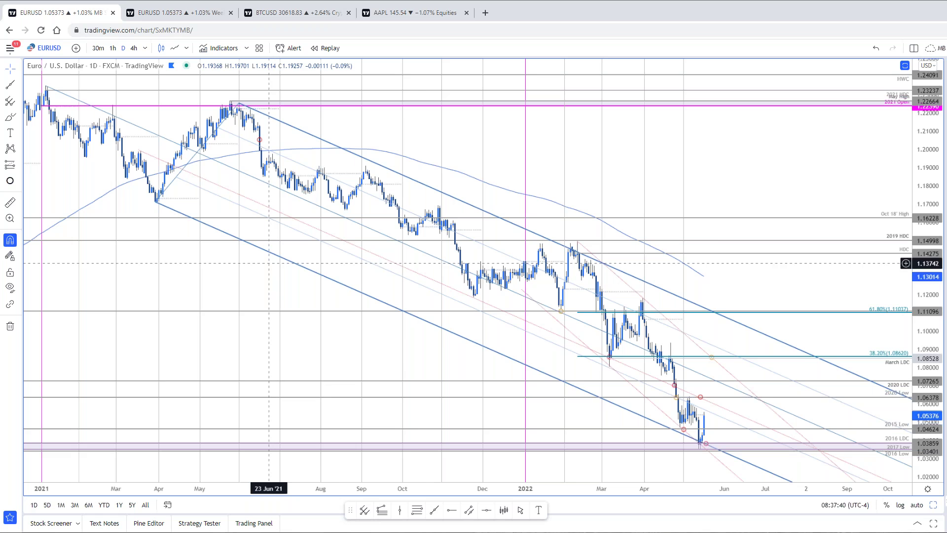
Check the daily RSI pane, hide it again, and reframe the EURUSD channel to include the 1.00000 level.
{"action": "double_click", "coordinate": [778, 270]}
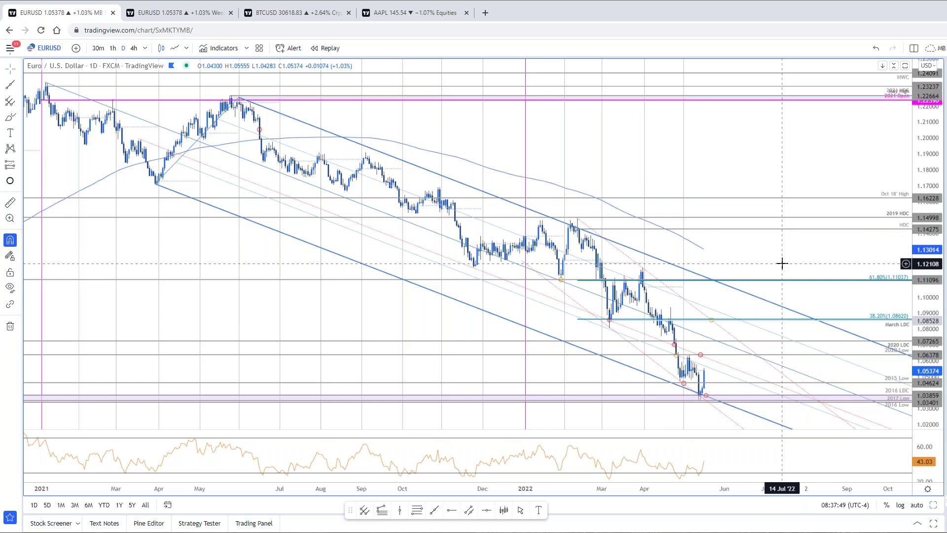
{"action": "double_click", "coordinate": [783, 267]}
{"action": "scroll", "coordinate": [759, 446], "scroll_direction": "up", "scroll_amount": 1}
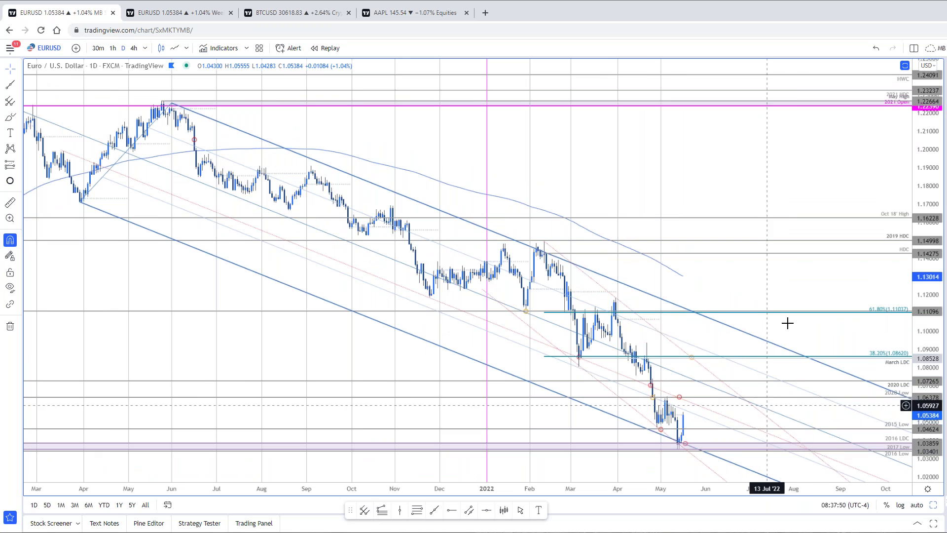
{"action": "left_click_drag", "start_coordinate": [788, 269], "coordinate": [794, 229]}
{"action": "scroll", "coordinate": [705, 440], "scroll_direction": "up", "scroll_amount": 1}
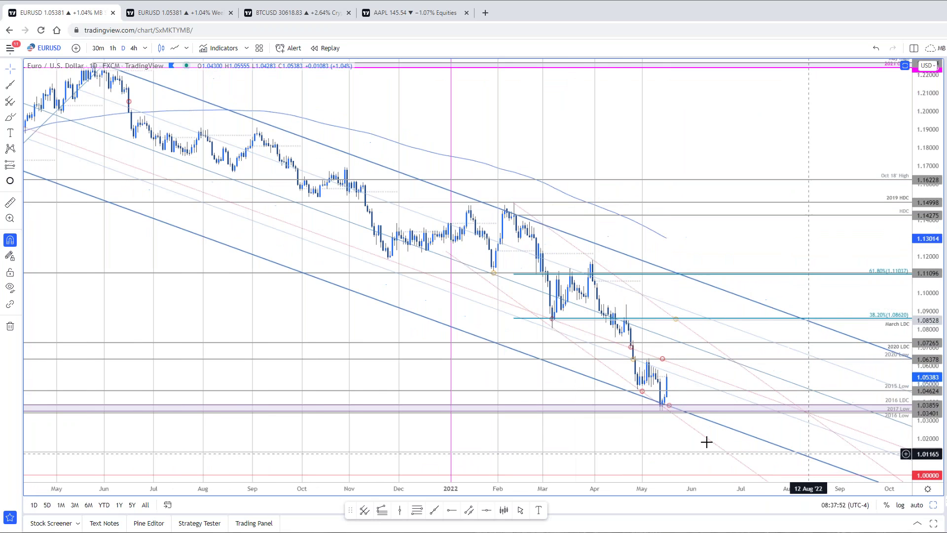
{"action": "left_click", "coordinate": [666, 414]}
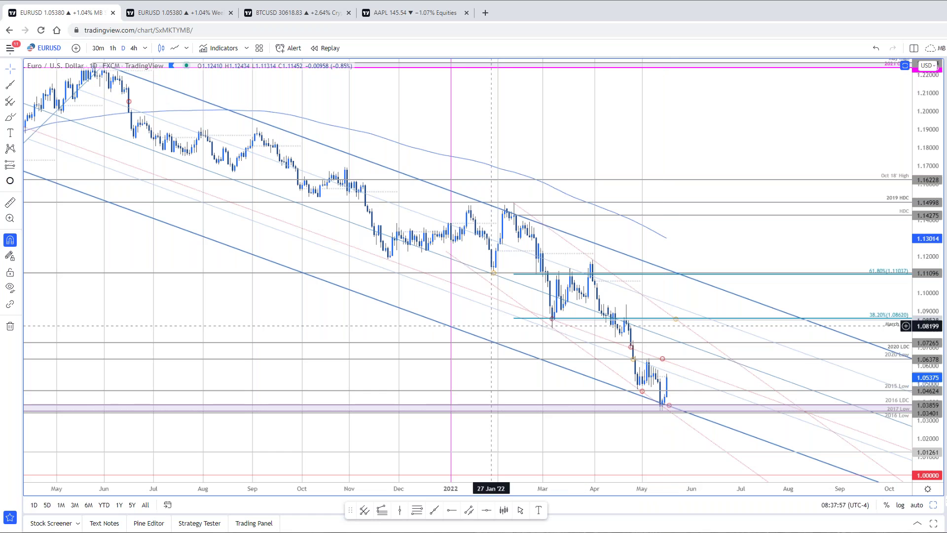
Switch EURUSD to the 240-minute chart and frame the descending channel from early March with levels down to 1.01261.
{"action": "key", "text": "Tab"}
{"action": "left_click_drag", "start_coordinate": [657, 220], "coordinate": [715, 206]}
{"action": "scroll", "coordinate": [925, 230], "scroll_direction": "down", "scroll_amount": 2}
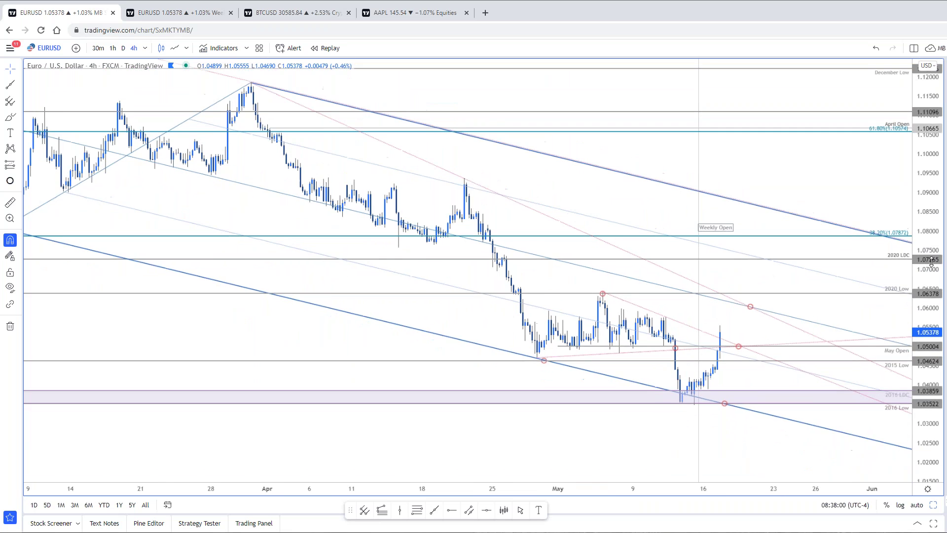
{"action": "scroll", "coordinate": [861, 204], "scroll_direction": "down", "scroll_amount": 1}
{"action": "left_click_drag", "start_coordinate": [809, 173], "coordinate": [781, 157]}
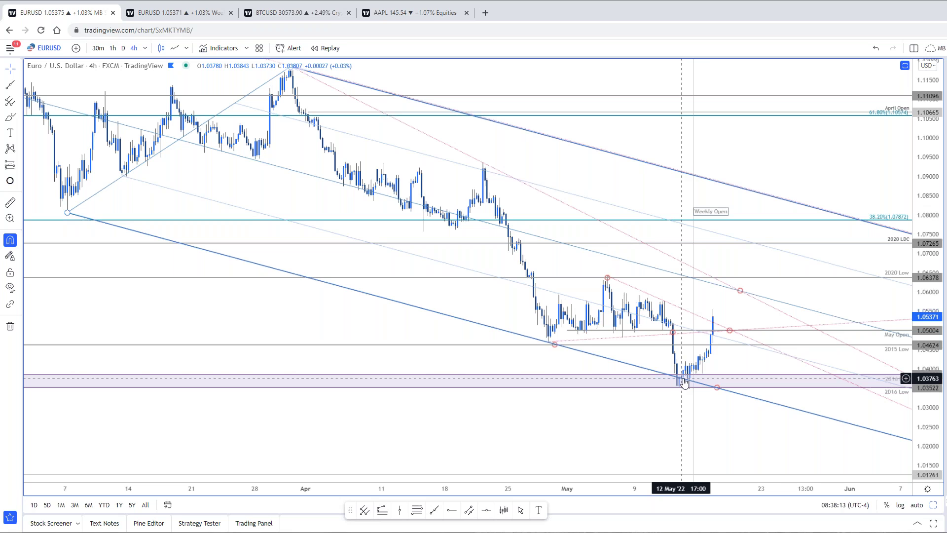
Highlight the trend line from the 30 Mar 2022 high through the 21 Apr high to inspect its projection, and deselect it.
{"action": "left_click", "coordinate": [747, 299]}
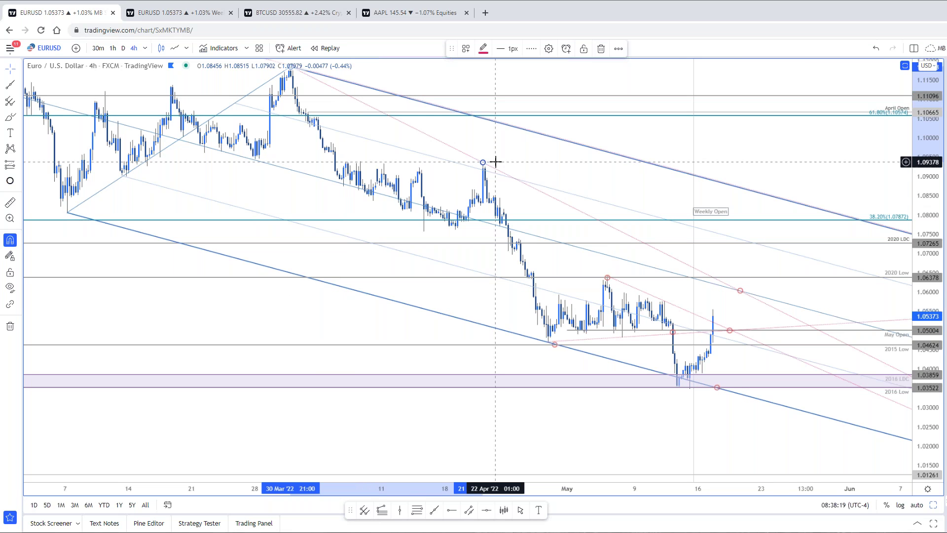
{"action": "scroll", "coordinate": [99, 93], "scroll_direction": "down", "scroll_amount": 1}
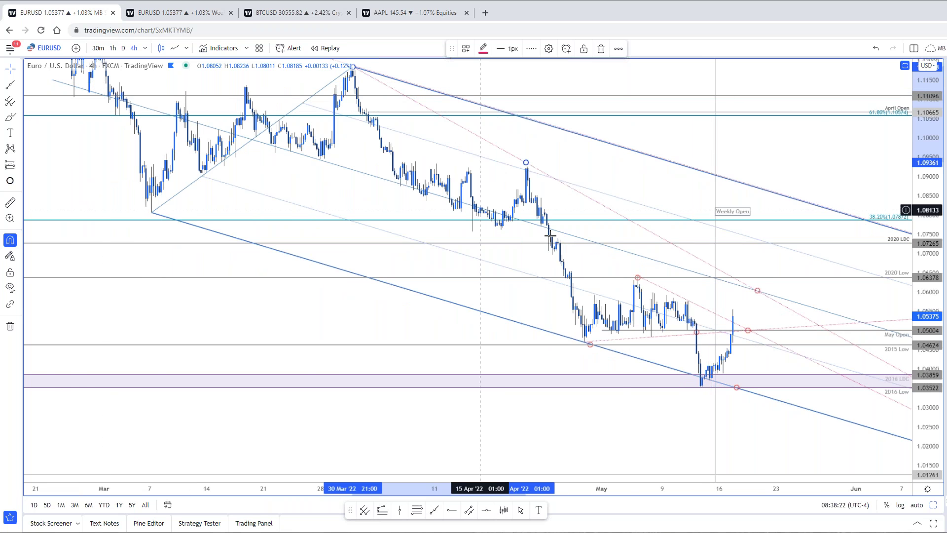
{"action": "left_click", "coordinate": [791, 289]}
Examine the EURUSD 4-hour channel at wider and closer ranges, from the 61.8% level at 1.10574 down to 1.00000.
{"action": "left_click_drag", "start_coordinate": [769, 290], "coordinate": [693, 441]}
{"action": "scroll", "coordinate": [821, 429], "scroll_direction": "up", "scroll_amount": 1}
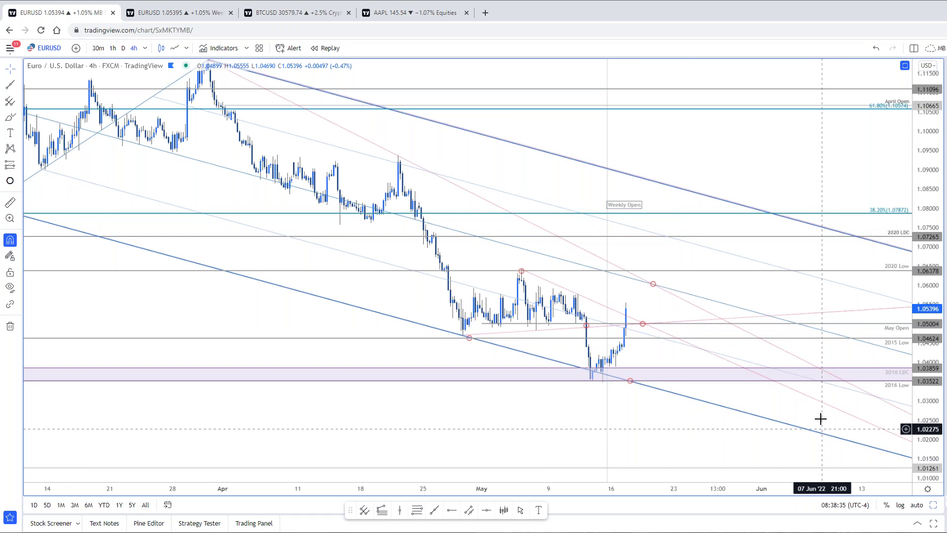
{"action": "scroll", "coordinate": [762, 419], "scroll_direction": "down", "scroll_amount": 1}
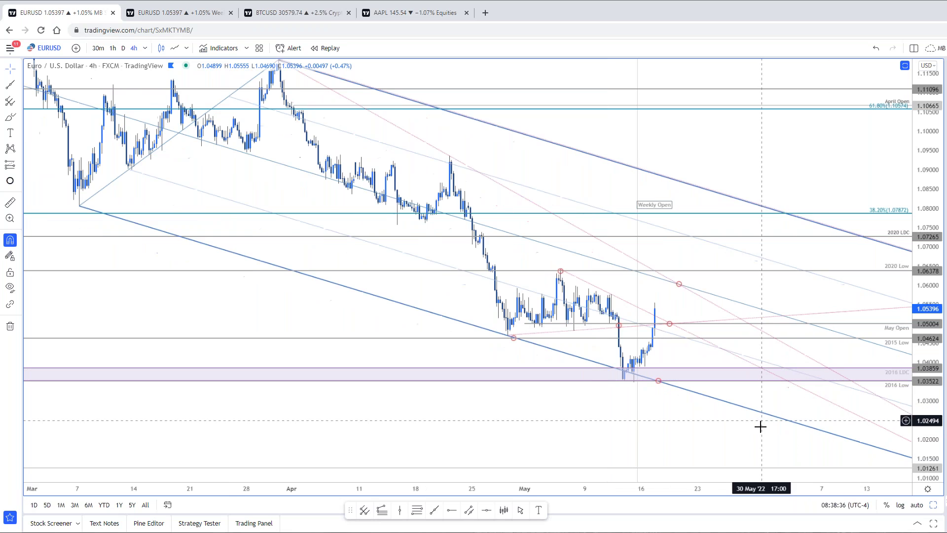
{"action": "left_click_drag", "start_coordinate": [742, 441], "coordinate": [770, 398]}
{"action": "scroll", "coordinate": [771, 398], "scroll_direction": "up", "scroll_amount": 2}
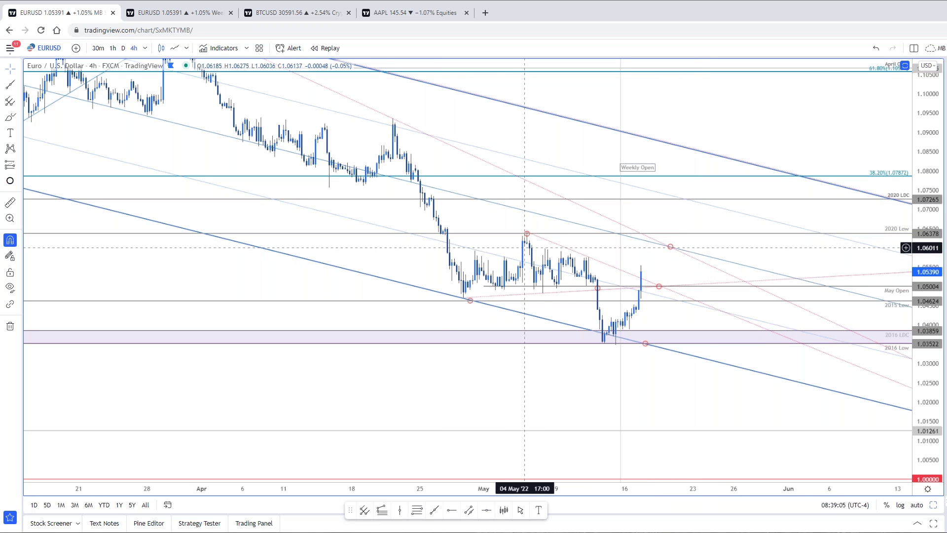
{"action": "scroll", "coordinate": [581, 229], "scroll_direction": "down", "scroll_amount": 10}
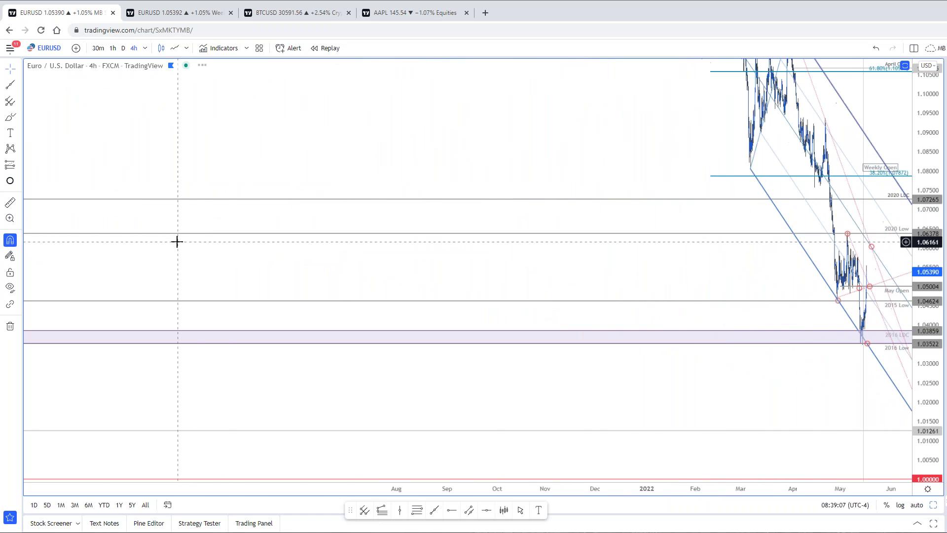
{"action": "scroll", "coordinate": [705, 295], "scroll_direction": "up", "scroll_amount": 4}
{"action": "scroll", "coordinate": [705, 294], "scroll_direction": "up", "scroll_amount": 4}
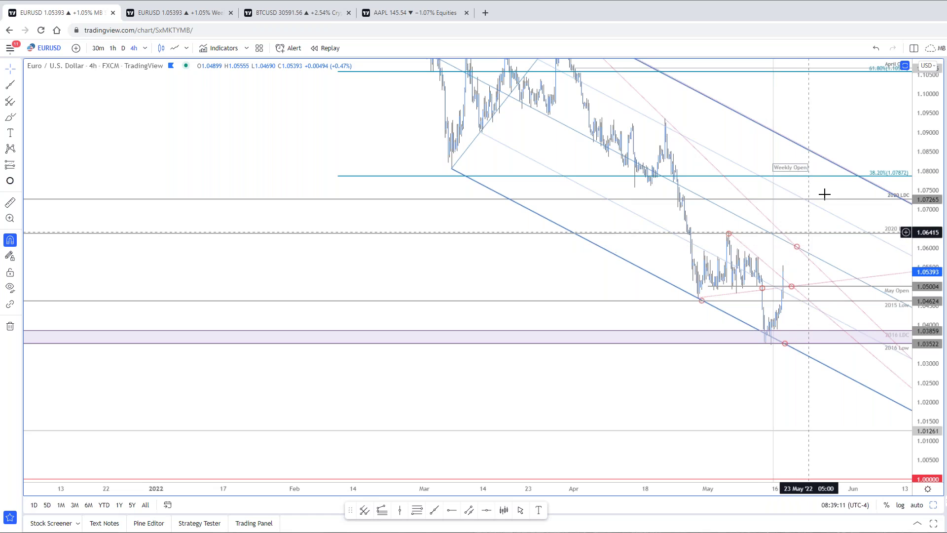
{"action": "scroll", "coordinate": [806, 385], "scroll_direction": "up", "scroll_amount": 3}
{"action": "scroll", "coordinate": [785, 434], "scroll_direction": "up", "scroll_amount": 3}
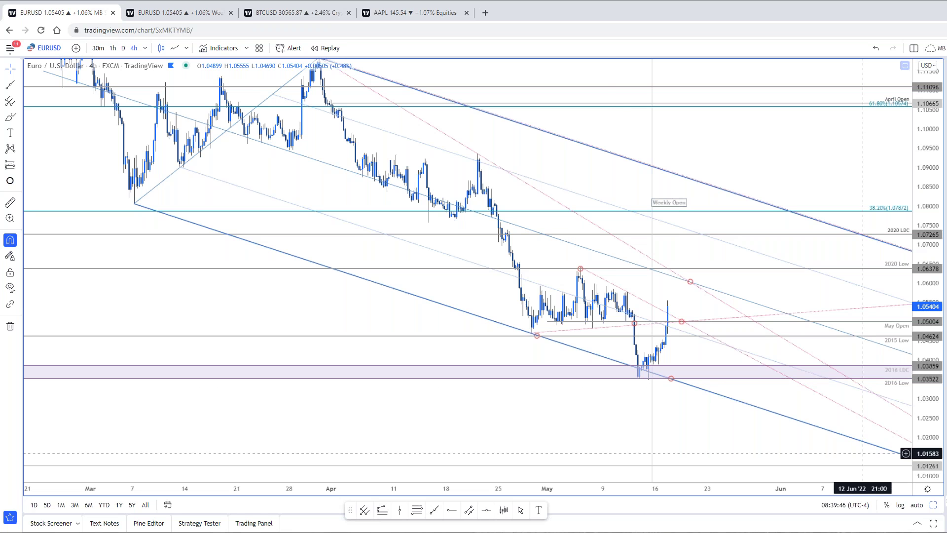
Return to the SB Trade Desk site, close the enlarged EURUSD chart and open the SB Intraday Update of 5/16/2022.
{"action": "key", "text": "alt+Tab"}
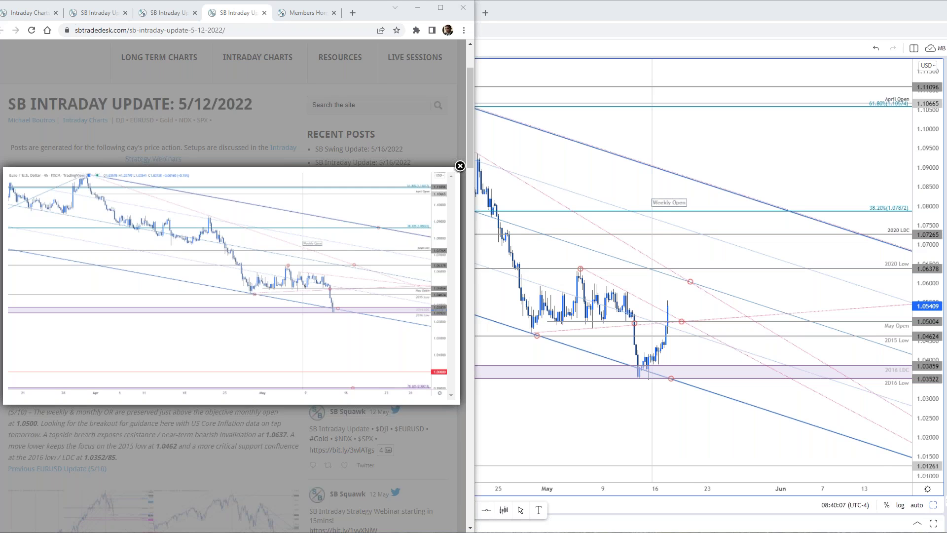
{"action": "left_click", "coordinate": [362, 132]}
{"action": "left_click", "coordinate": [101, 19]}
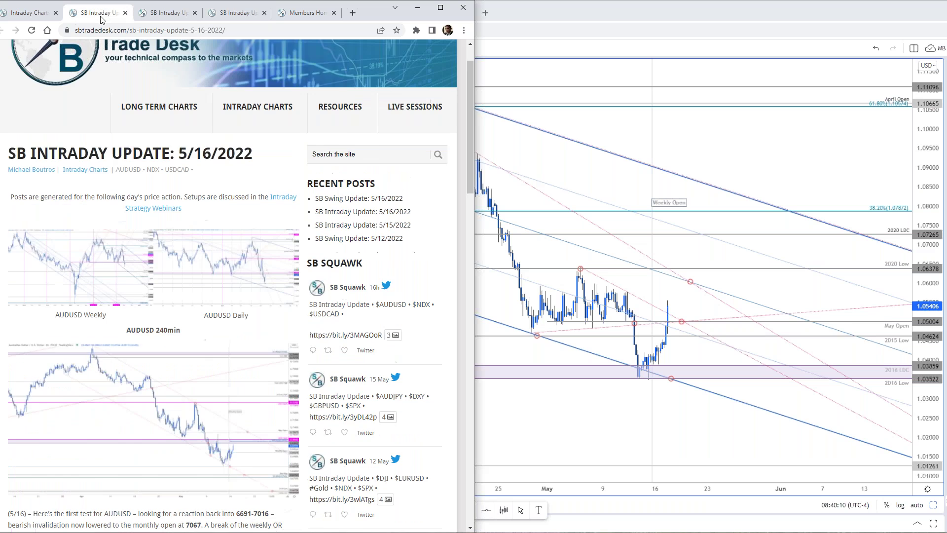
Enlarge the AUDUSD weekly chart in the 5/16/2022 intraday update and return to the TradingView window.
{"action": "scroll", "coordinate": [340, 385], "scroll_direction": "down", "scroll_amount": 2}
{"action": "left_click", "coordinate": [117, 189]}
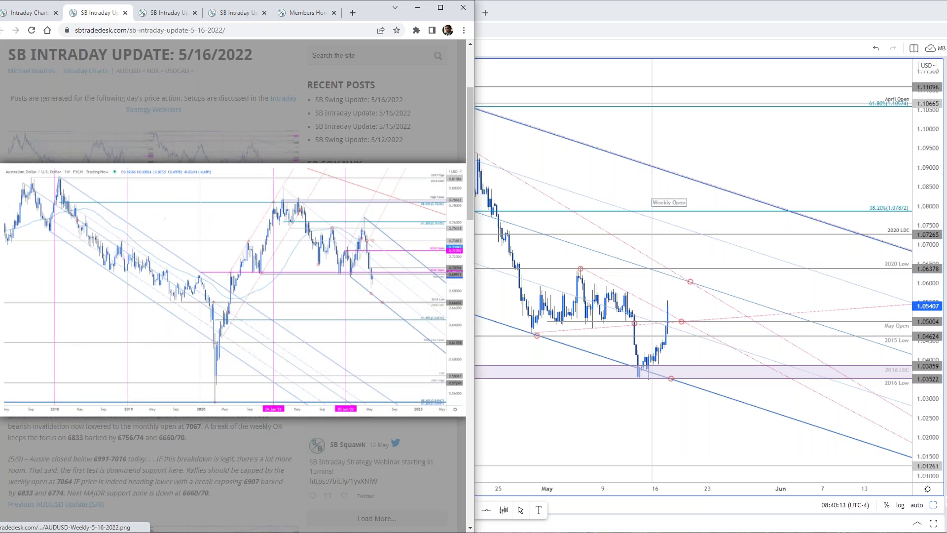
{"action": "left_click", "coordinate": [606, 157]}
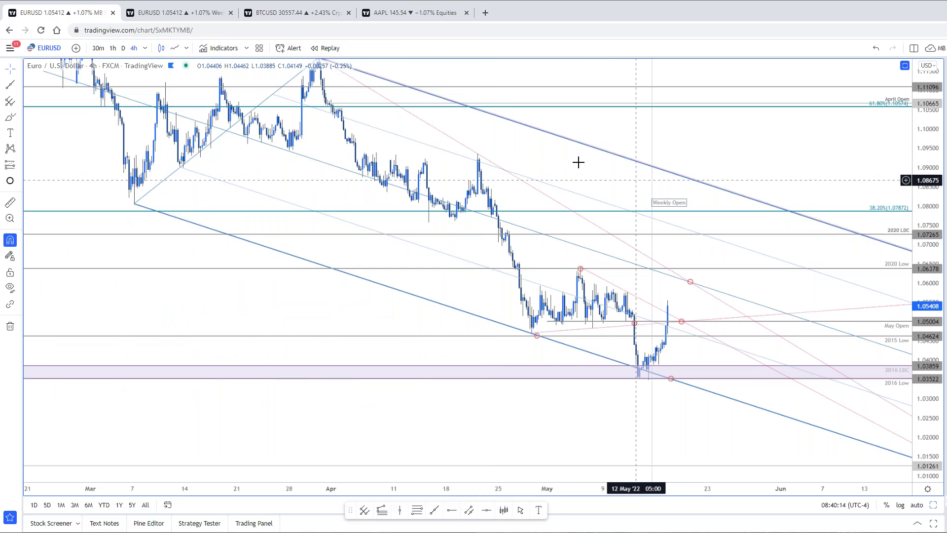
Bring up the AUDUSD weekly chart and frame the price action around the 2020 Open with room beyond the latest bars.
{"action": "left_click", "coordinate": [180, 13]}
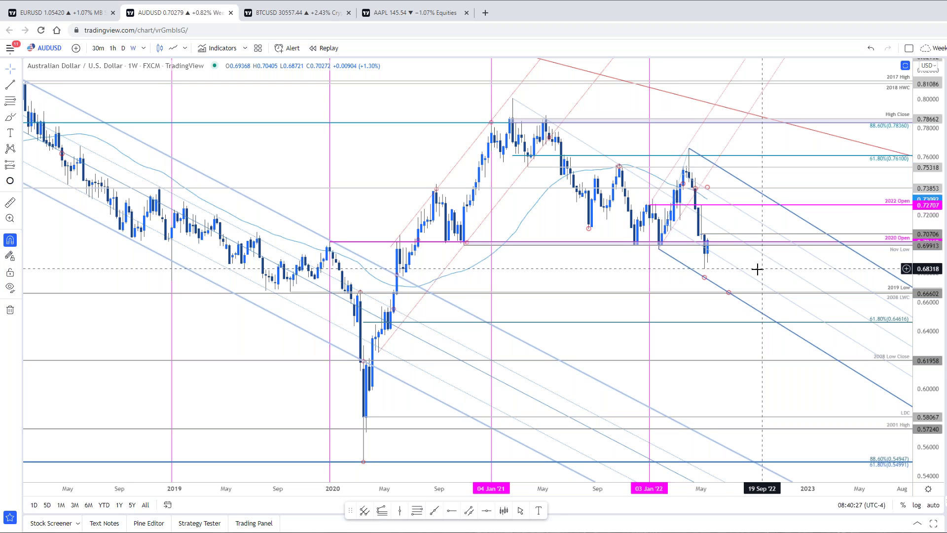
{"action": "left_click_drag", "start_coordinate": [765, 269], "coordinate": [723, 269]}
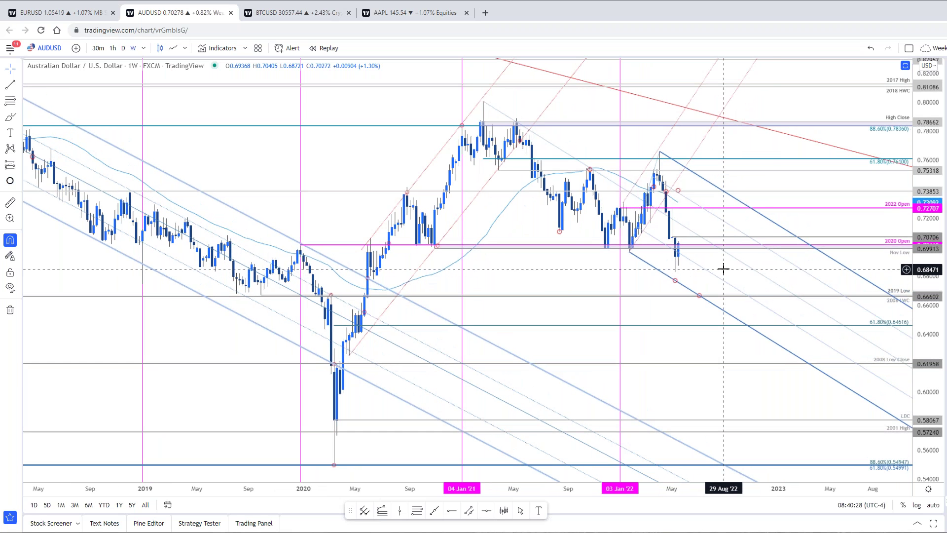
{"action": "left_click", "coordinate": [791, 246]}
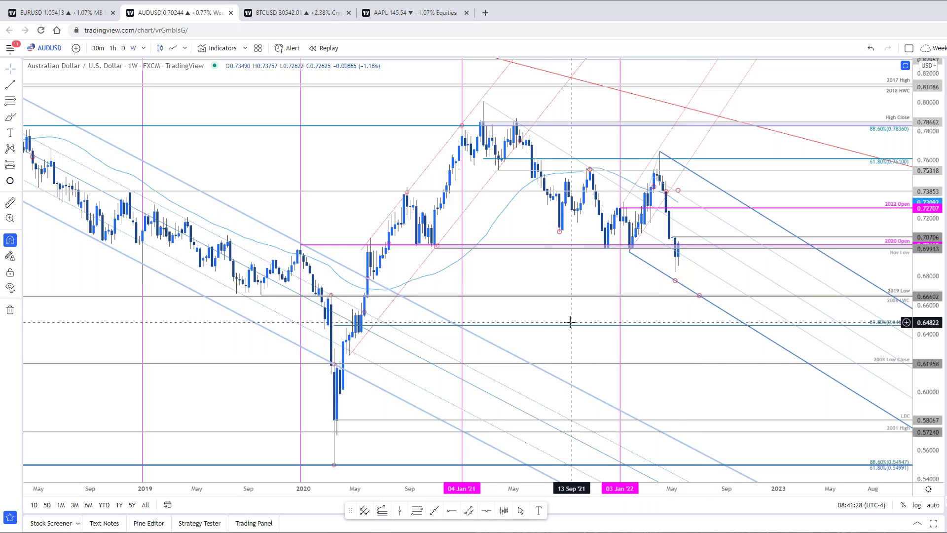
Load AUDUSD on the daily timeframe in the main chart layout and frame the 2022 descending channel with its price levels.
{"action": "left_click", "coordinate": [33, 11]}
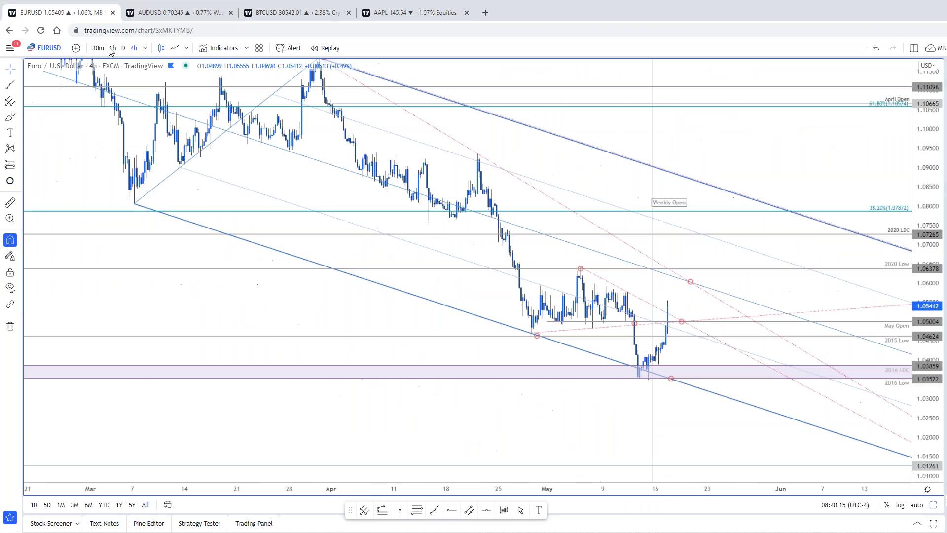
{"action": "key", "text": "Tab"}
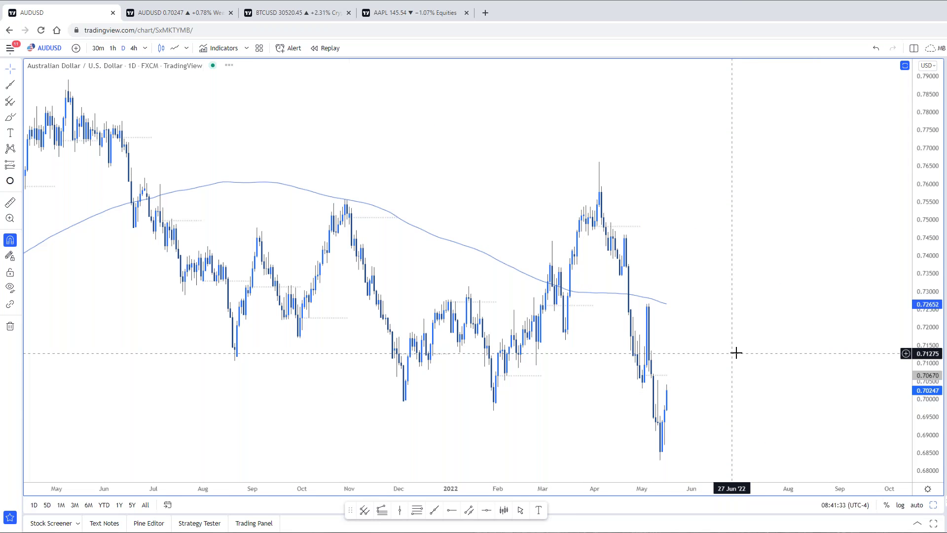
{"action": "left_click_drag", "start_coordinate": [774, 340], "coordinate": [791, 304]}
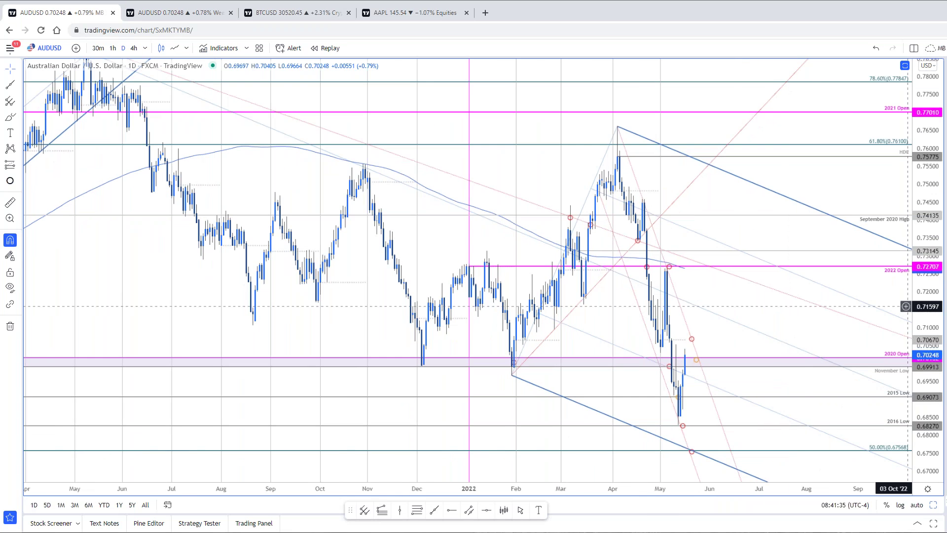
{"action": "left_click_drag", "start_coordinate": [925, 325], "coordinate": [926, 381]}
Trace the AUDUSD 2015 Low and 2016 Low levels back to their origins, and return to the 2022 price action.
{"action": "scroll", "coordinate": [339, 419], "scroll_direction": "down", "scroll_amount": 14}
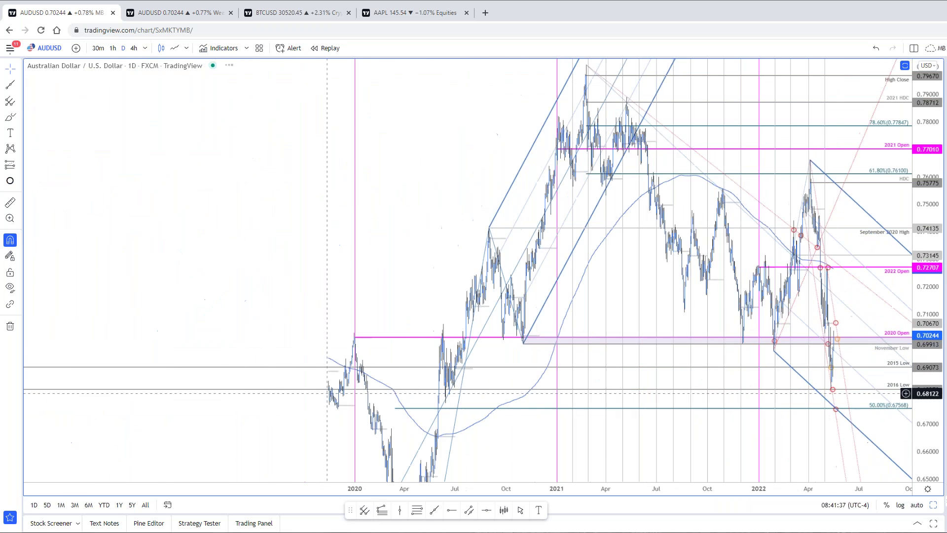
{"action": "scroll", "coordinate": [261, 413], "scroll_direction": "down", "scroll_amount": 4}
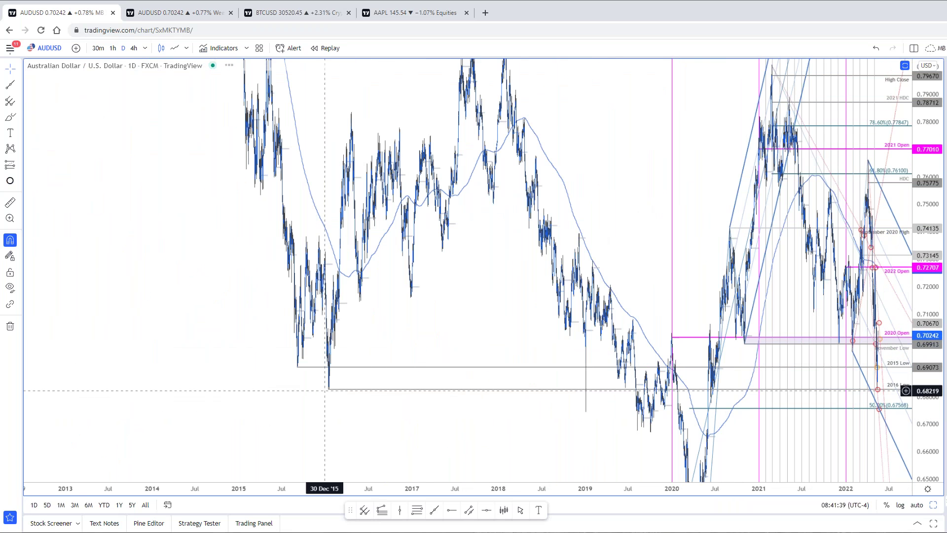
{"action": "scroll", "coordinate": [601, 408], "scroll_direction": "up", "scroll_amount": 6}
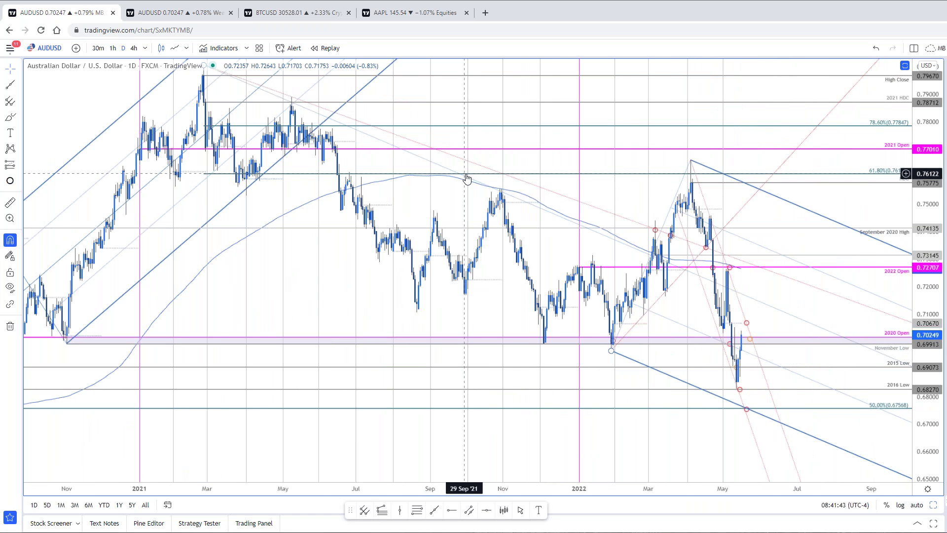
{"action": "scroll", "coordinate": [466, 177], "scroll_direction": "up", "scroll_amount": 2}
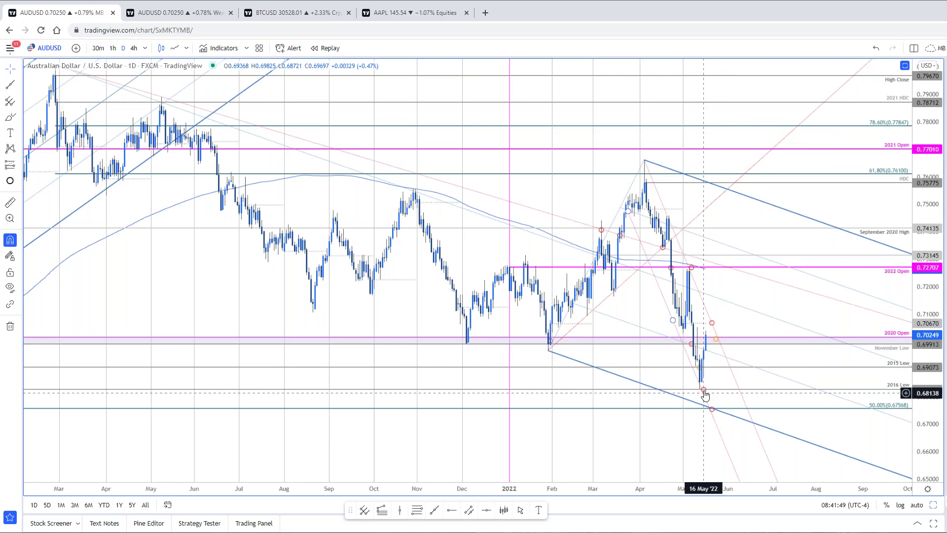
{"action": "scroll", "coordinate": [686, 377], "scroll_direction": "up", "scroll_amount": 2}
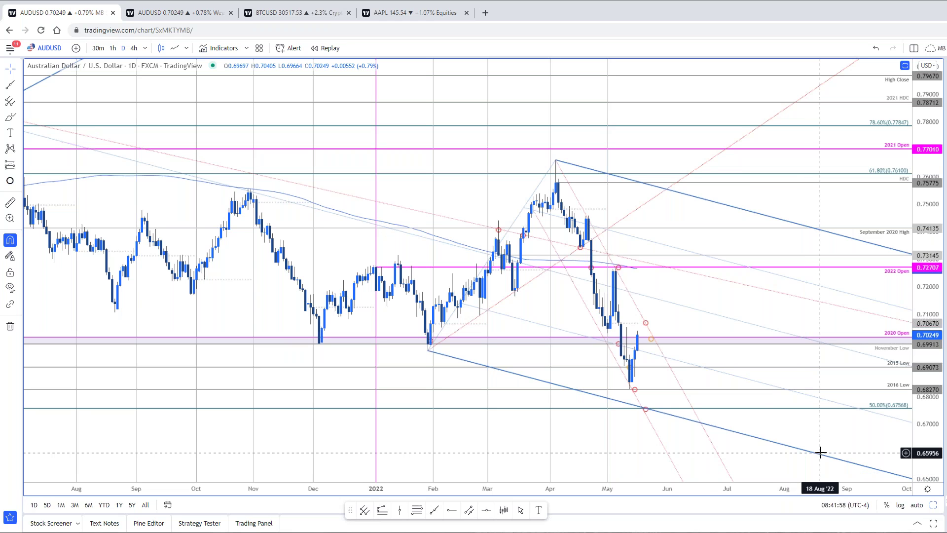
Highlight the AUDUSD trend line from the 5 Apr 2022 high through the 5 May high, inspect it and deselect it.
{"action": "left_click", "coordinate": [635, 303]}
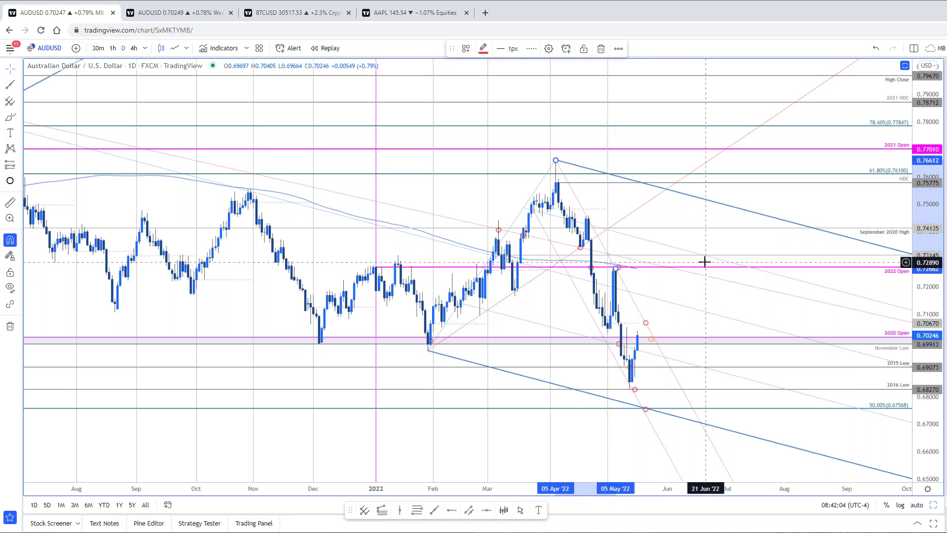
{"action": "left_click_drag", "start_coordinate": [629, 385], "coordinate": [631, 393]}
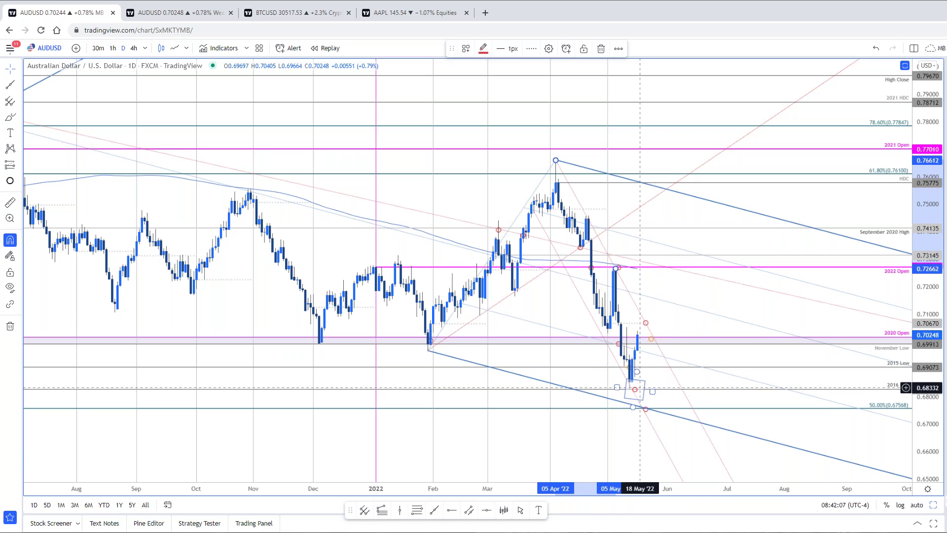
{"action": "left_click", "coordinate": [672, 322]}
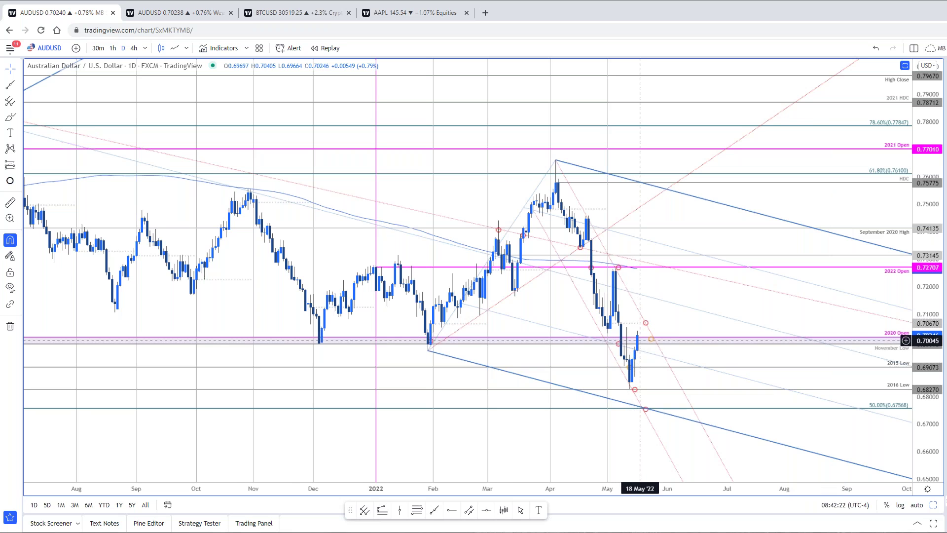
Switch AUDUSD to the 4-hour chart, frame the recent decline and highlight the 100% Fibonacci extension at 0.70036.
{"action": "key", "text": "Tab"}
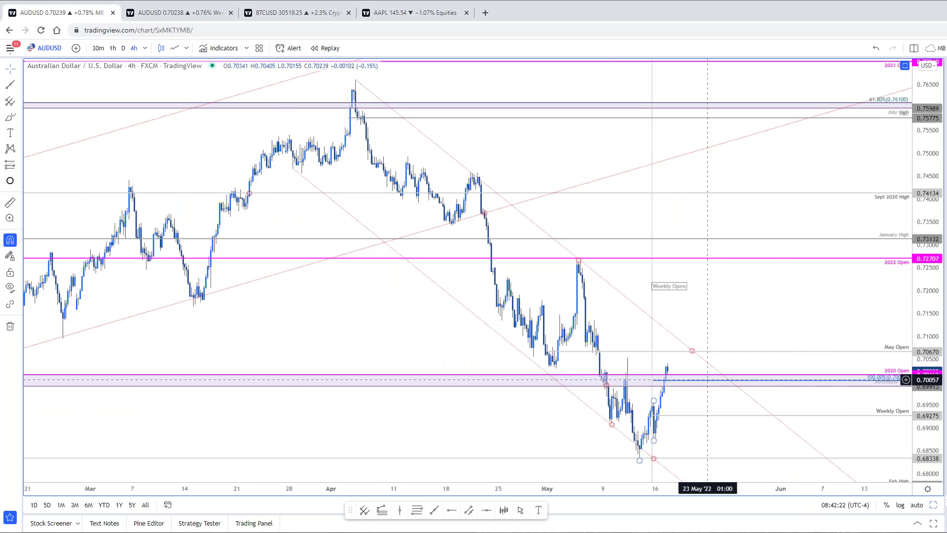
{"action": "scroll", "coordinate": [707, 379], "scroll_direction": "up", "scroll_amount": 5}
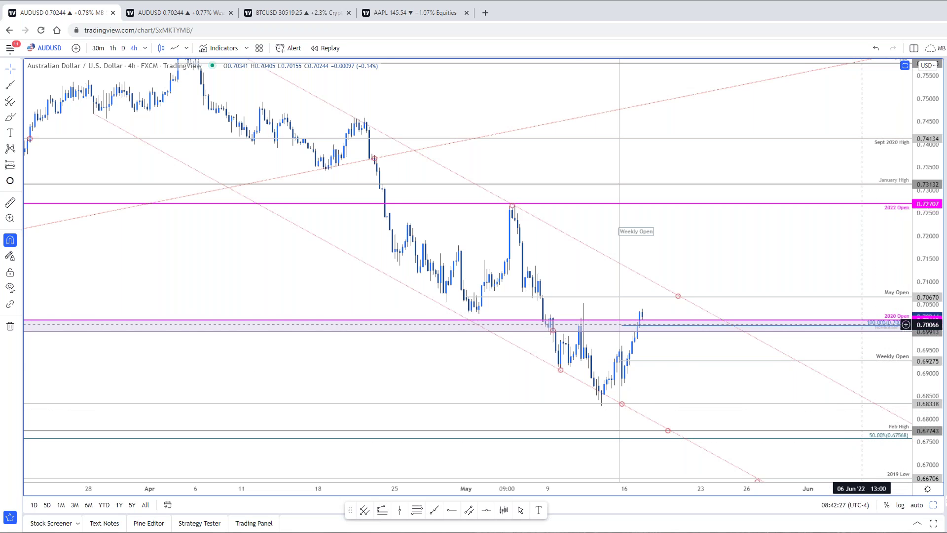
{"action": "left_click", "coordinate": [906, 324]}
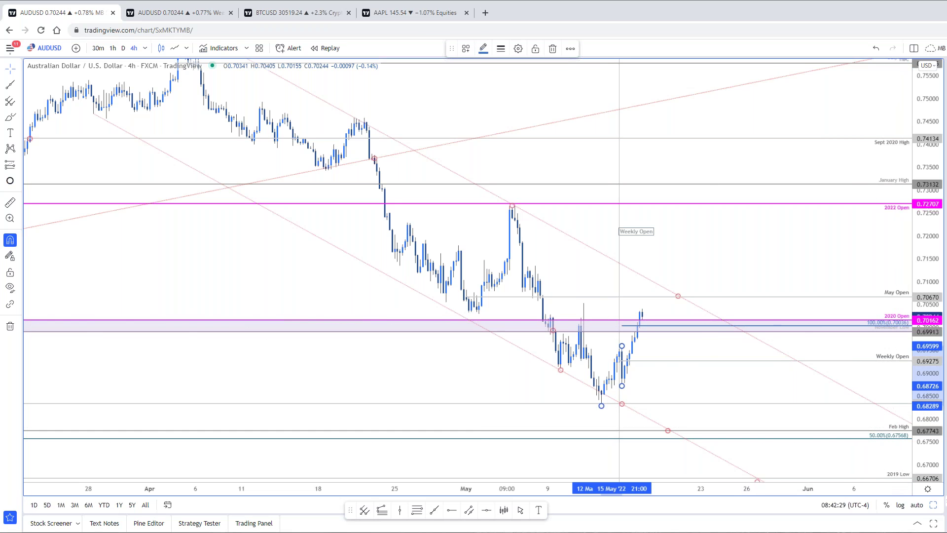
Compare the highlighted AUDUSD extension with the 240-minute chart in the published update, and return to the live chart with the drawing deselected.
{"action": "key", "text": "alt+Tab"}
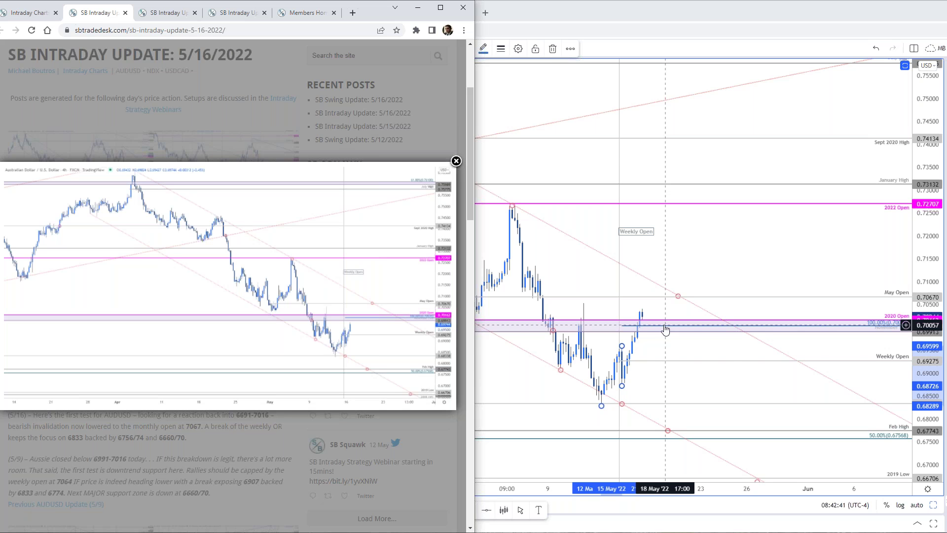
{"action": "left_click", "coordinate": [666, 291]}
{"action": "key", "text": "Delete"}
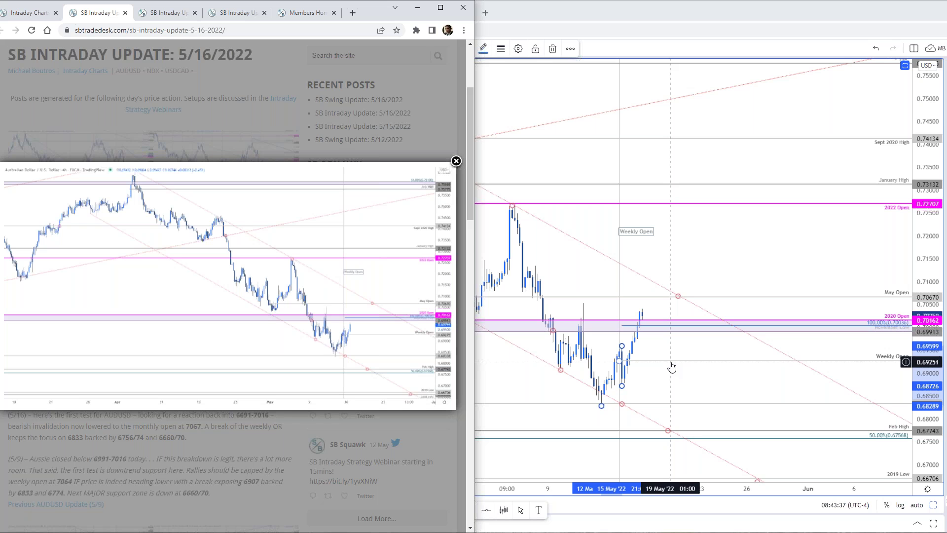
{"action": "left_click", "coordinate": [793, 396]}
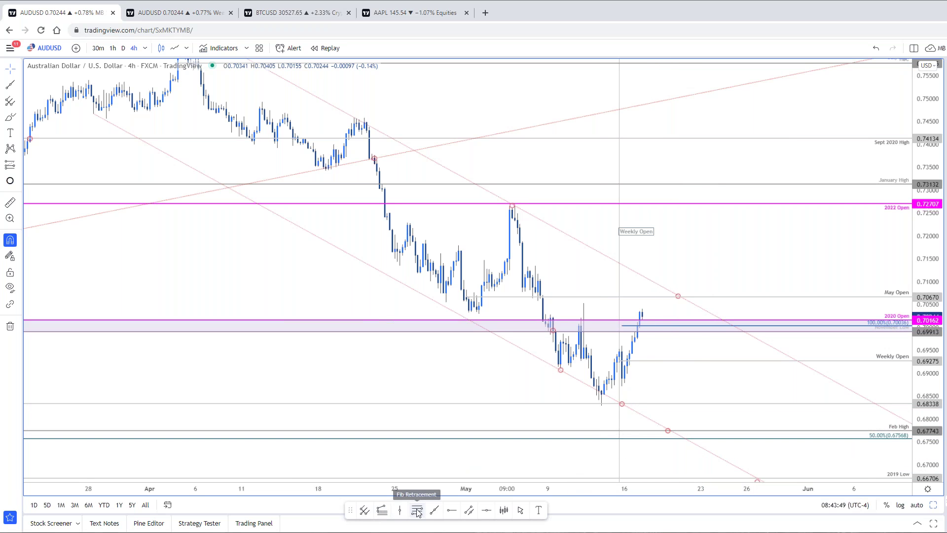
Switch AUDUSD to the 120-minute chart and draw a pitchfork from the 9 May low at 0.69106 through 0.70536 and 0.68289.
{"action": "type", "text": "120"}
{"action": "key", "text": "Return"}
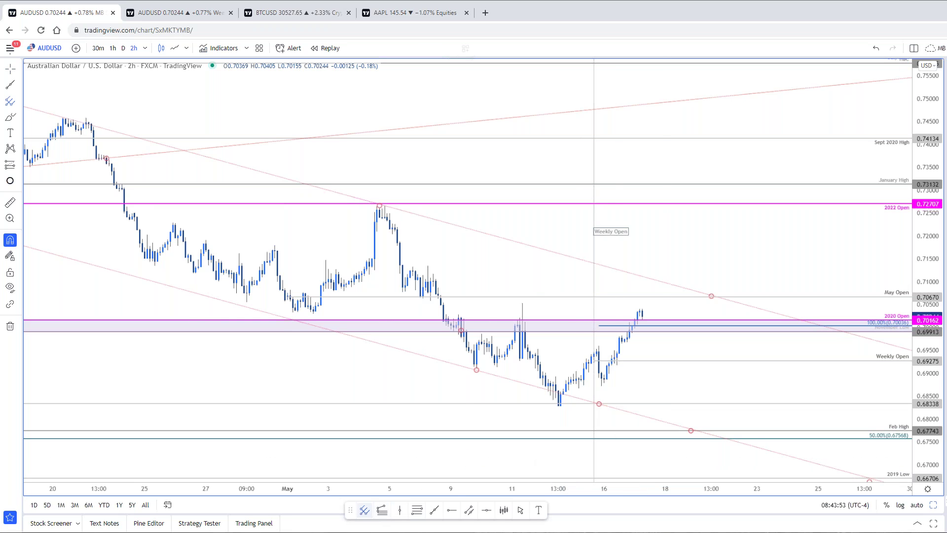
{"action": "left_click", "coordinate": [476, 368]}
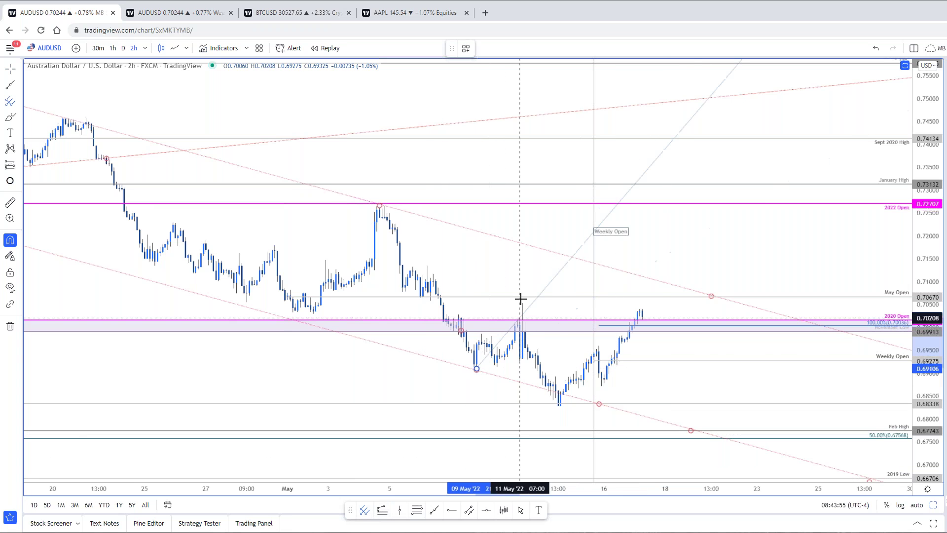
{"action": "left_click", "coordinate": [522, 298]}
{"action": "left_click", "coordinate": [558, 409]}
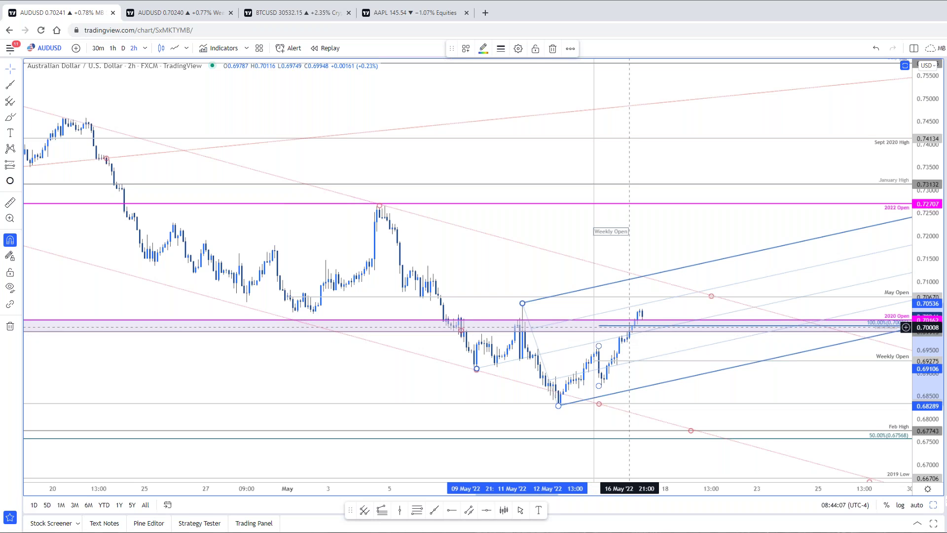
Place circle markers where the new pitchfork's inner lines meet the May Open at 0.70670 and the 0.69913 level.
{"action": "mouse_move", "coordinate": [709, 302]}
{"action": "left_mouse_down"}
{"action": "mouse_move", "coordinate": [670, 302]}
{"action": "mouse_move", "coordinate": [647, 340]}
{"action": "left_mouse_up"}
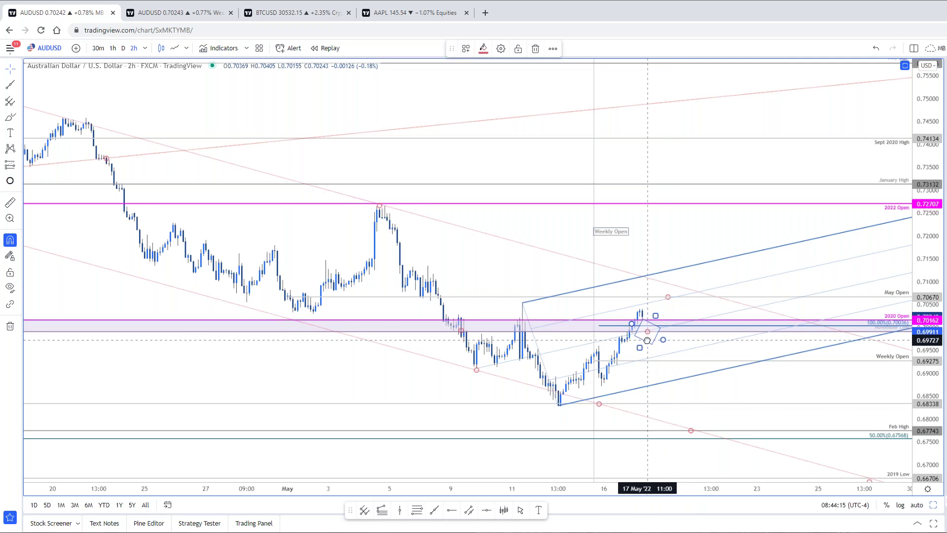
{"action": "left_click", "coordinate": [660, 344]}
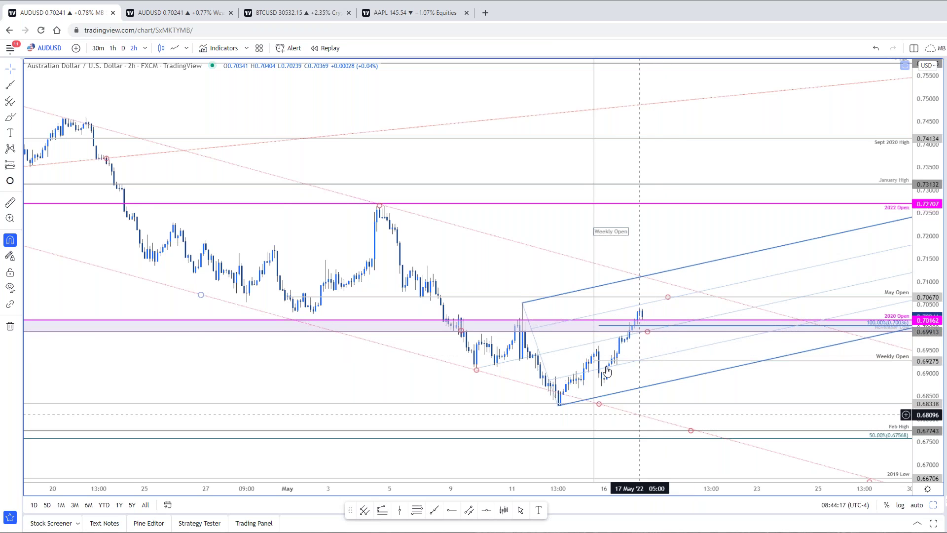
{"action": "key", "text": "ctrl+z"}
Reframe the AUDUSD 2-hour chart and examine the rising pitchfork against the 2020 Open zone and the May Open.
{"action": "left_click_drag", "start_coordinate": [769, 379], "coordinate": [791, 388]}
{"action": "left_click_drag", "start_coordinate": [923, 397], "coordinate": [923, 368]}
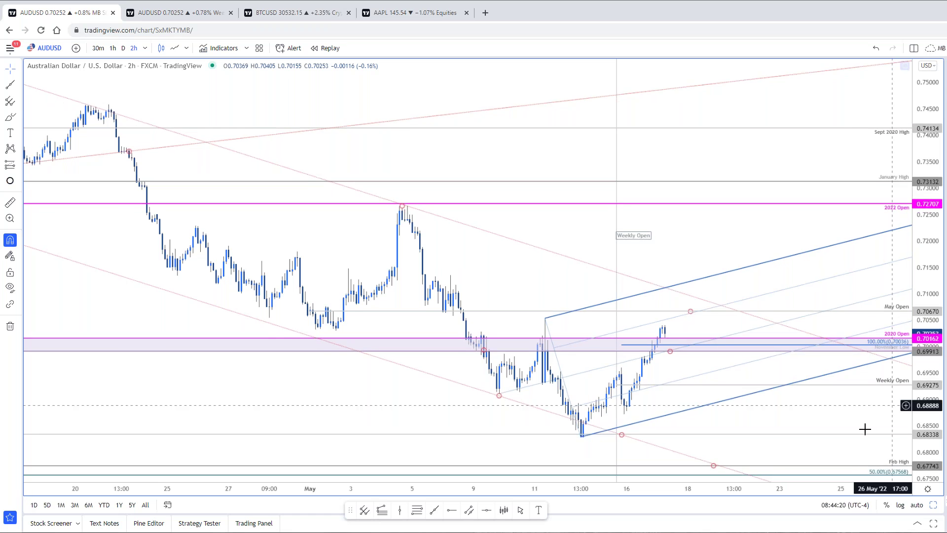
{"action": "left_click_drag", "start_coordinate": [845, 406], "coordinate": [824, 390]}
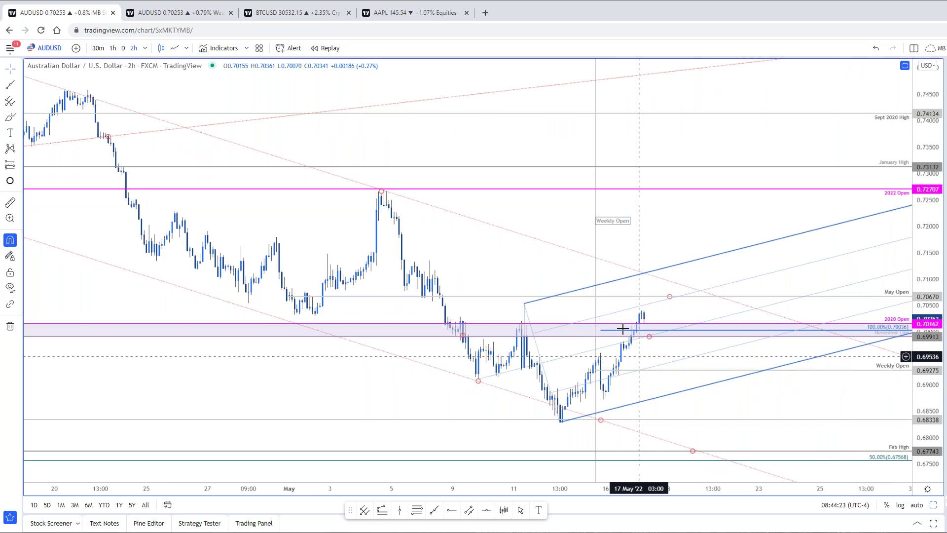
{"action": "left_click", "coordinate": [647, 340]}
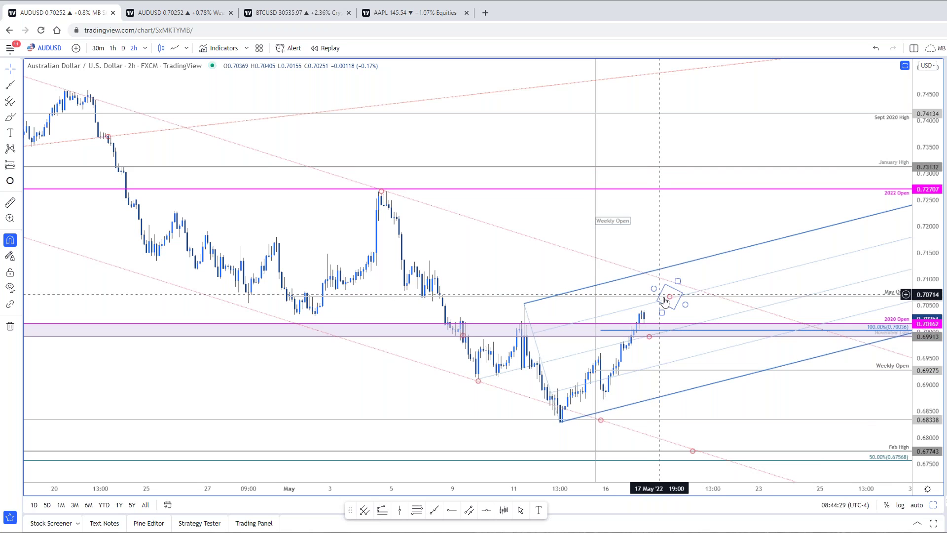
{"action": "key", "text": "Delete"}
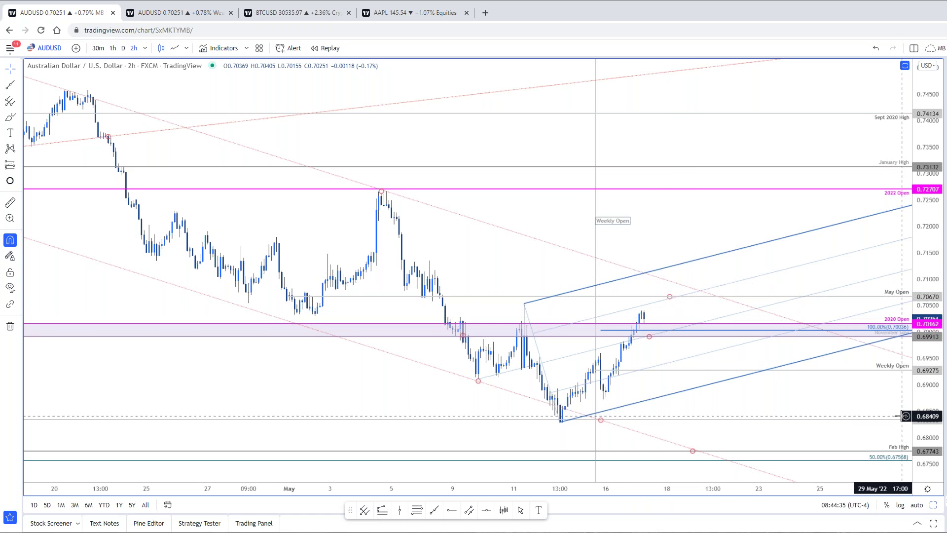
{"action": "left_click_drag", "start_coordinate": [873, 385], "coordinate": [897, 396]}
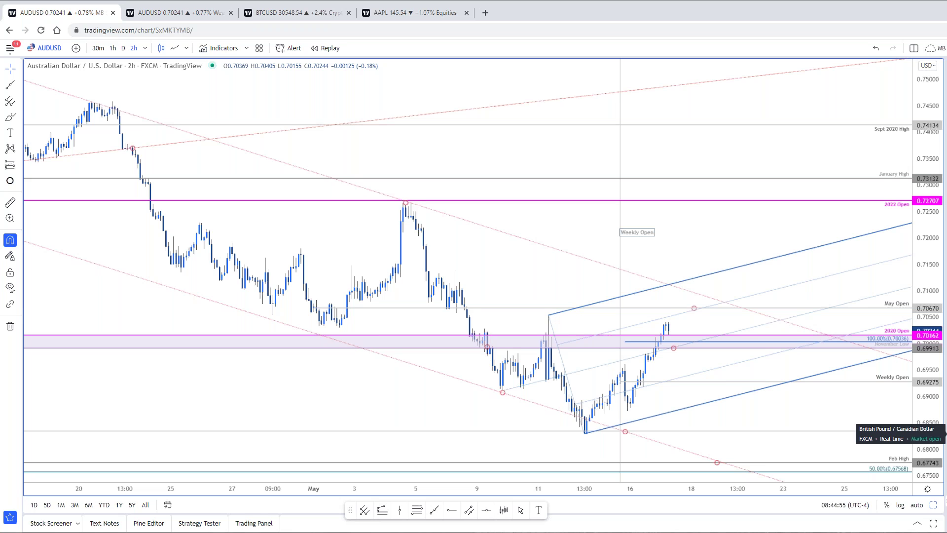
Switch to the SB Trade Desk site and look through its list of intraday updates from 5/16/2022 back to 5/4/2022.
{"action": "key", "text": "alt+Tab"}
{"action": "left_click", "coordinate": [30, 12]}
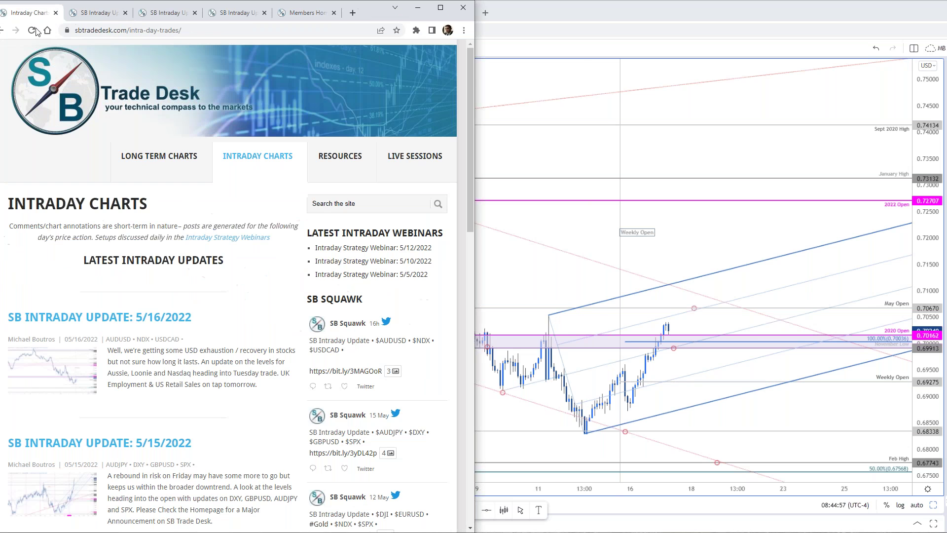
{"action": "scroll", "coordinate": [306, 363], "scroll_direction": "down", "scroll_amount": 5}
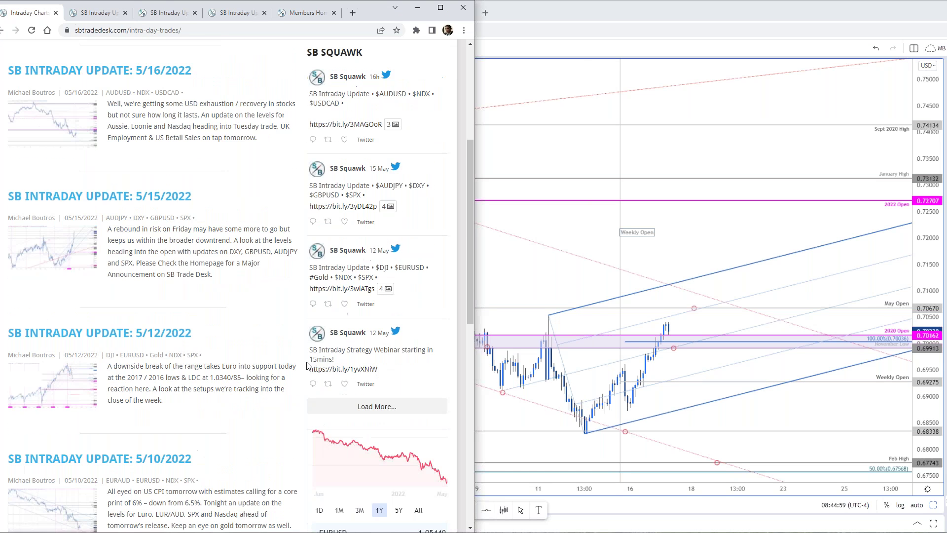
{"action": "scroll", "coordinate": [306, 370], "scroll_direction": "down", "scroll_amount": 5}
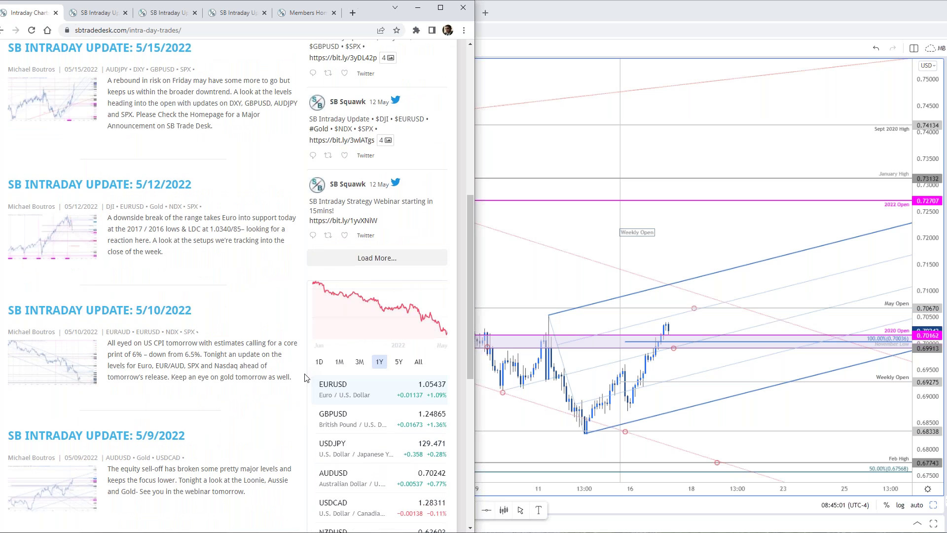
{"action": "scroll", "coordinate": [306, 378], "scroll_direction": "down", "scroll_amount": 4}
{"action": "scroll", "coordinate": [306, 378], "scroll_direction": "up", "scroll_amount": 15}
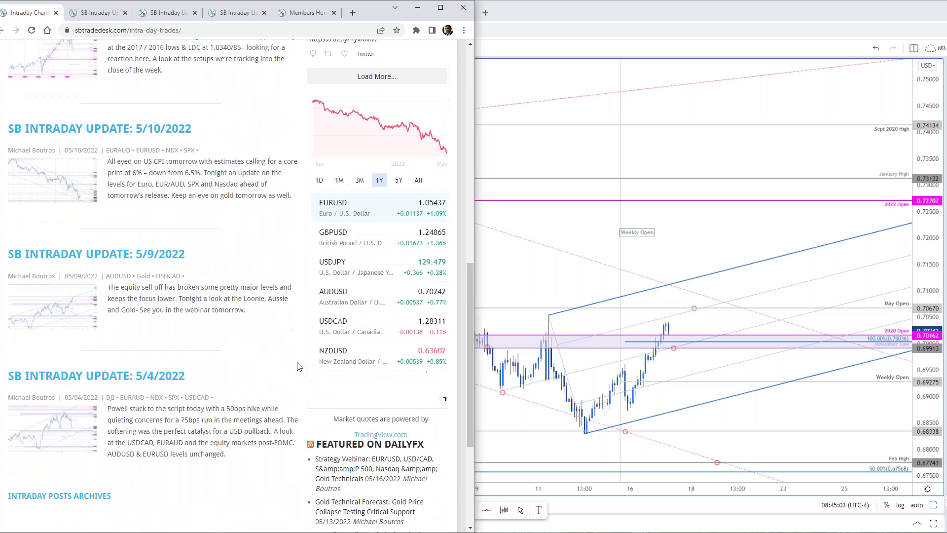
Return to the live charts, bring up NZDUSD on the weekly layout, and examine price between the 2018 Low and the 61.8% retracement zone.
{"action": "left_click", "coordinate": [575, 164]}
{"action": "left_click", "coordinate": [206, 15]}
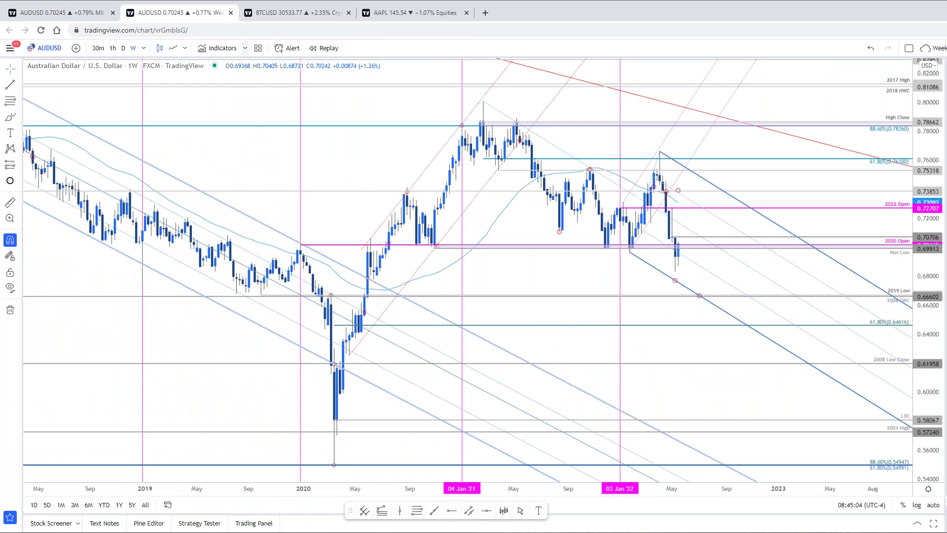
{"action": "key", "text": "Down"}
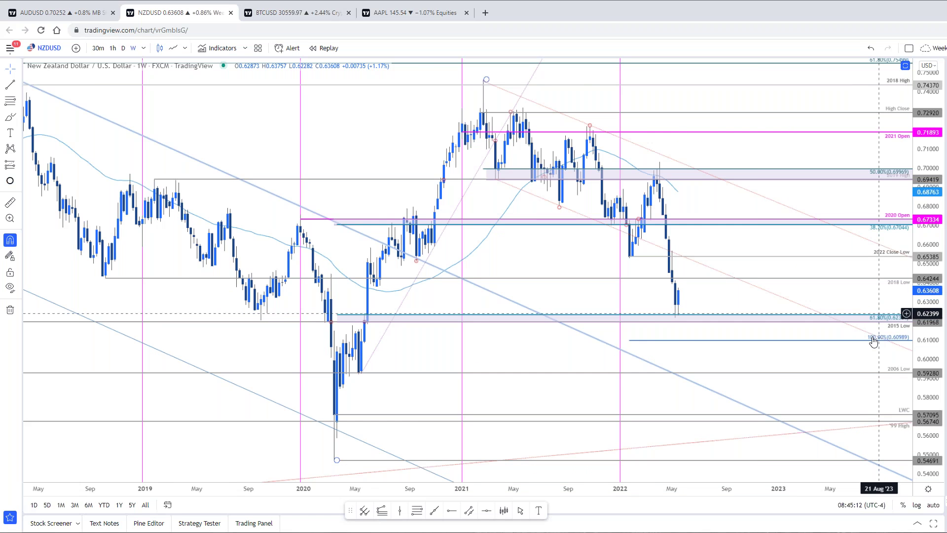
{"action": "scroll", "coordinate": [384, 350], "scroll_direction": "down", "scroll_amount": 6}
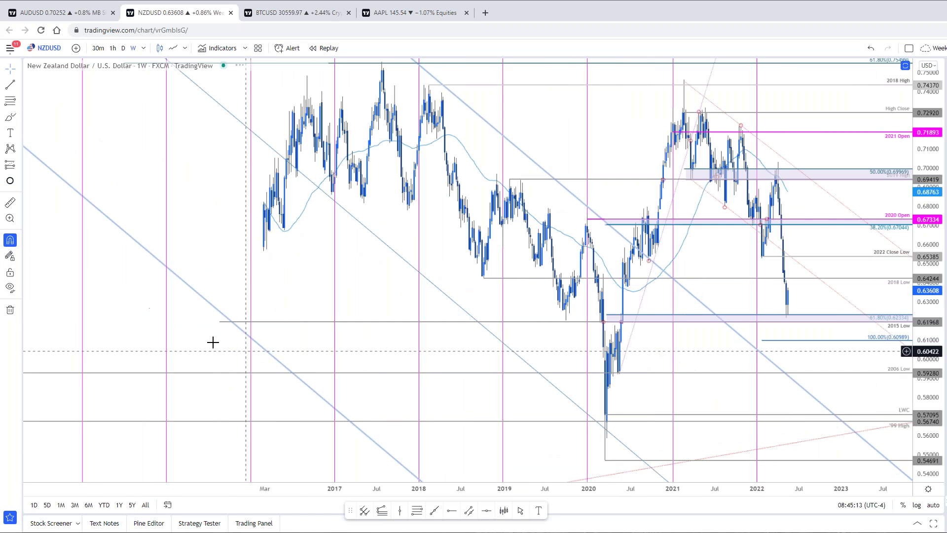
{"action": "scroll", "coordinate": [738, 324], "scroll_direction": "up", "scroll_amount": 6}
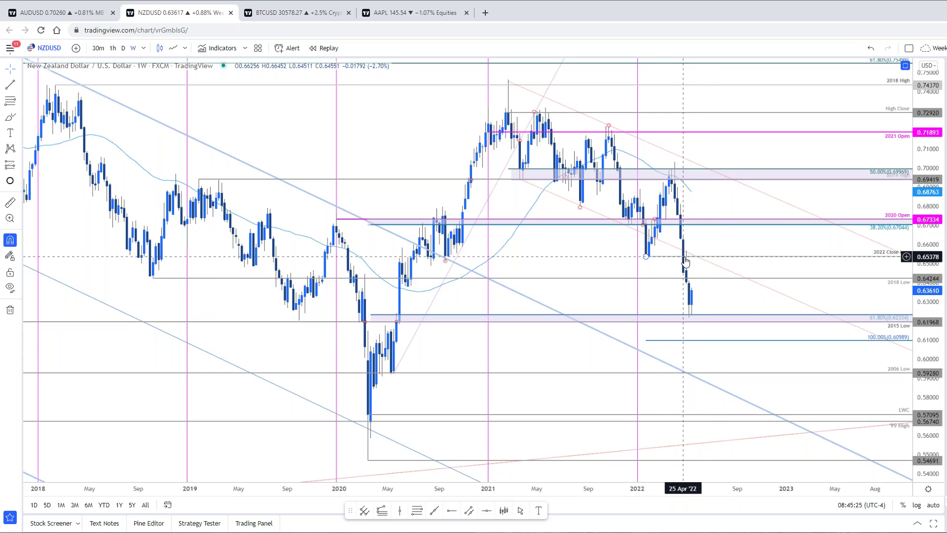
{"action": "key", "text": "Down"}
{"action": "key", "text": "Down"}
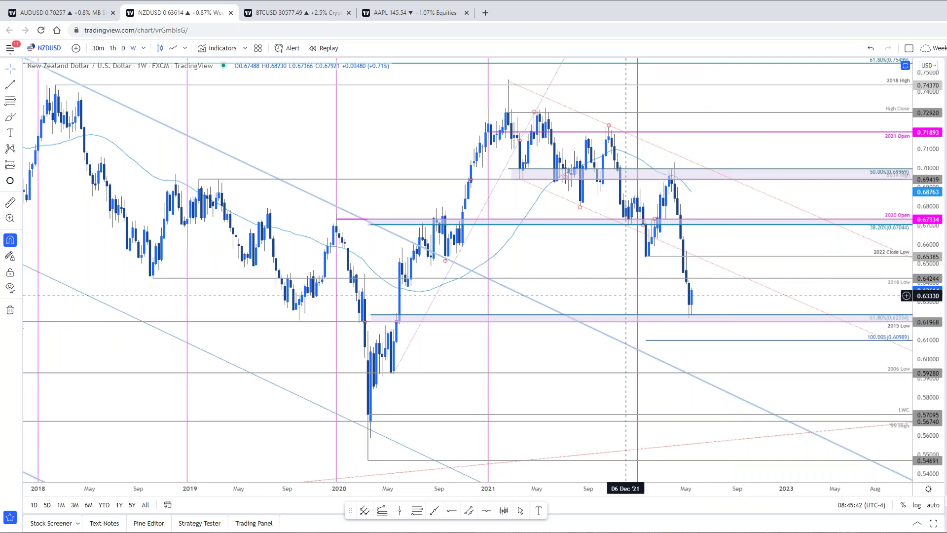
Bring up NZDUSD on the daily timeframe in the other chart layout and reframe it to show the Fibonacci levels around current price.
{"action": "left_click", "coordinate": [59, 12]}
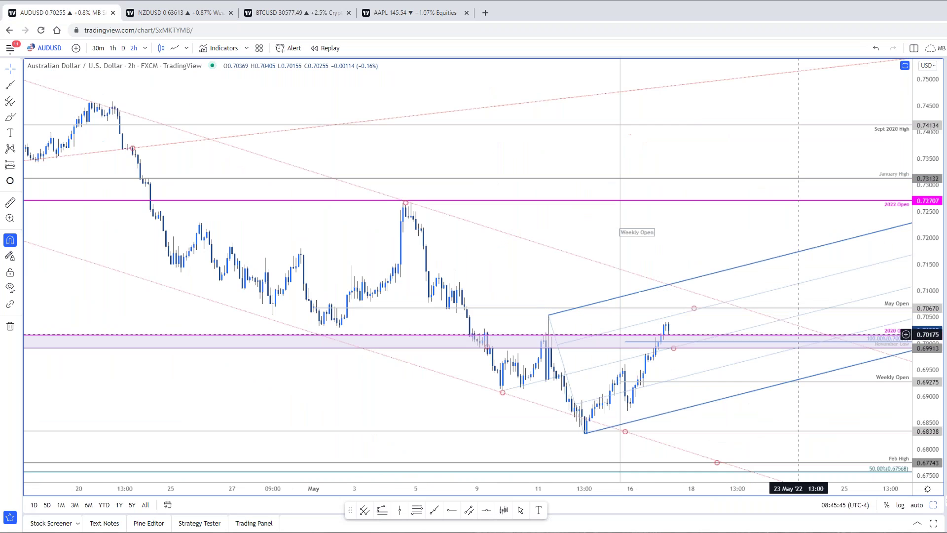
{"action": "key", "text": "Tab"}
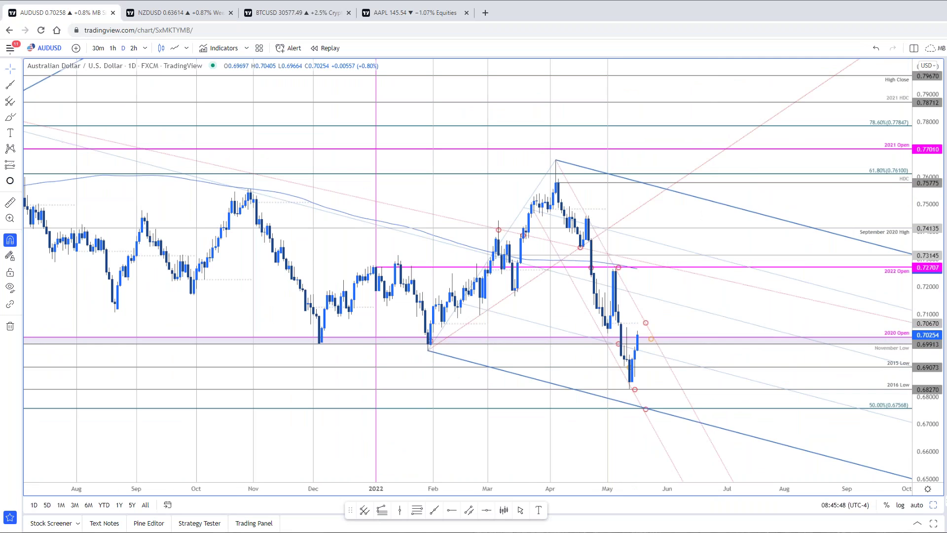
{"action": "key", "text": "Tab"}
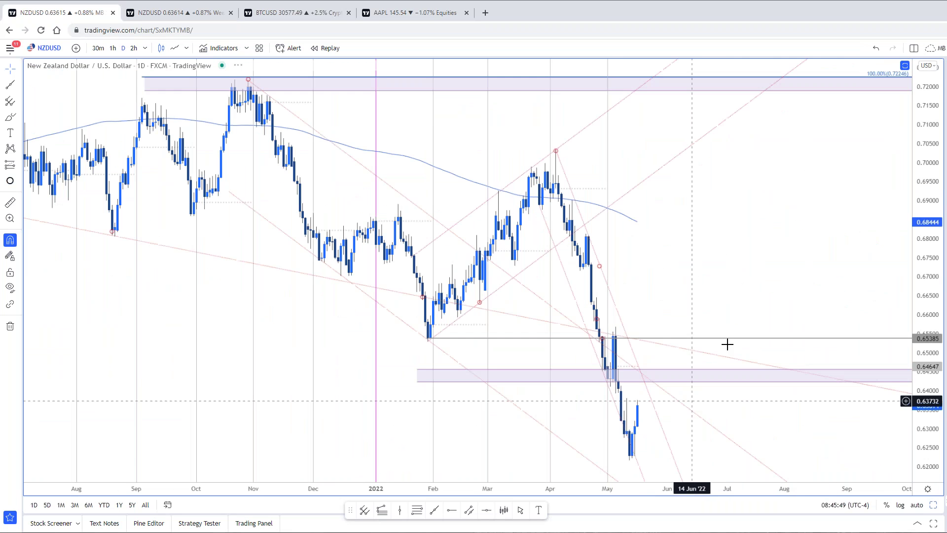
{"action": "left_click_drag", "start_coordinate": [930, 233], "coordinate": [930, 348]}
{"action": "scroll", "coordinate": [752, 324], "scroll_direction": "down", "scroll_amount": 2}
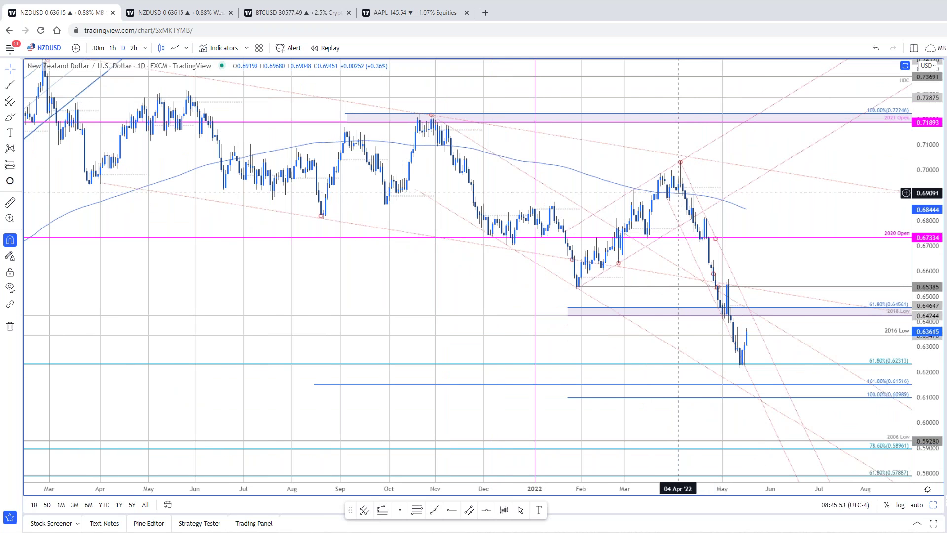
{"action": "scroll", "coordinate": [758, 351], "scroll_direction": "up", "scroll_amount": 1}
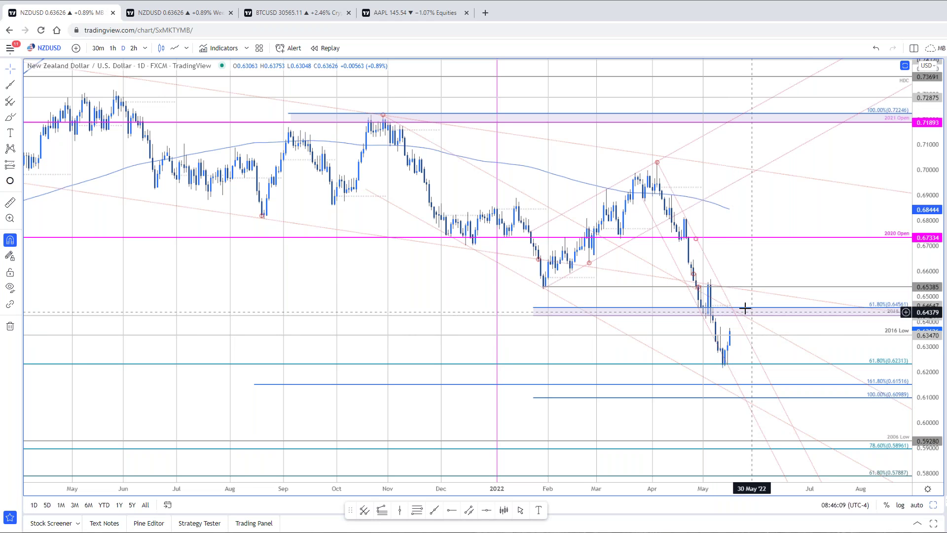
Move the circle marker near the 2020 Open to where the steep descending line meets the 61.8% level at 0.64561, and highlight that channel.
{"action": "left_click_drag", "start_coordinate": [695, 240], "coordinate": [730, 309]}
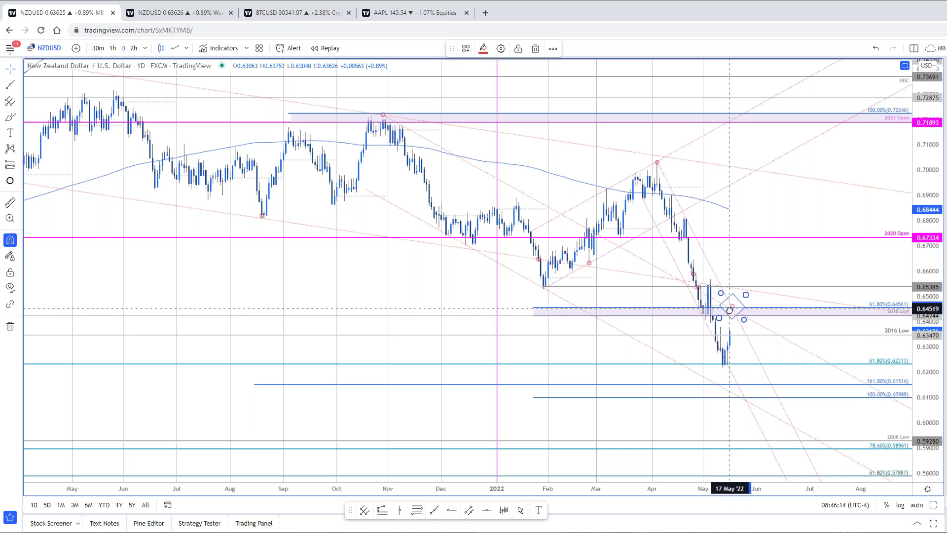
{"action": "left_click", "coordinate": [786, 259]}
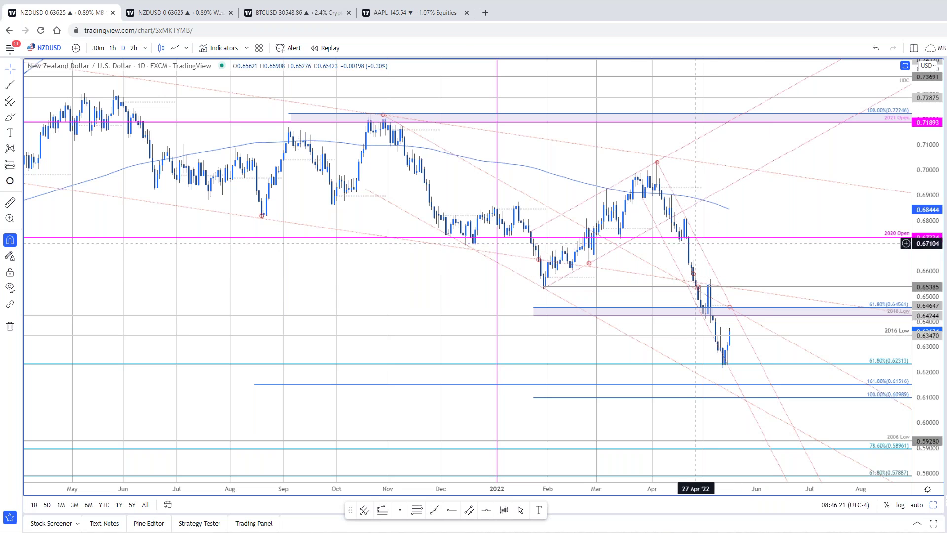
{"action": "left_click", "coordinate": [737, 315]}
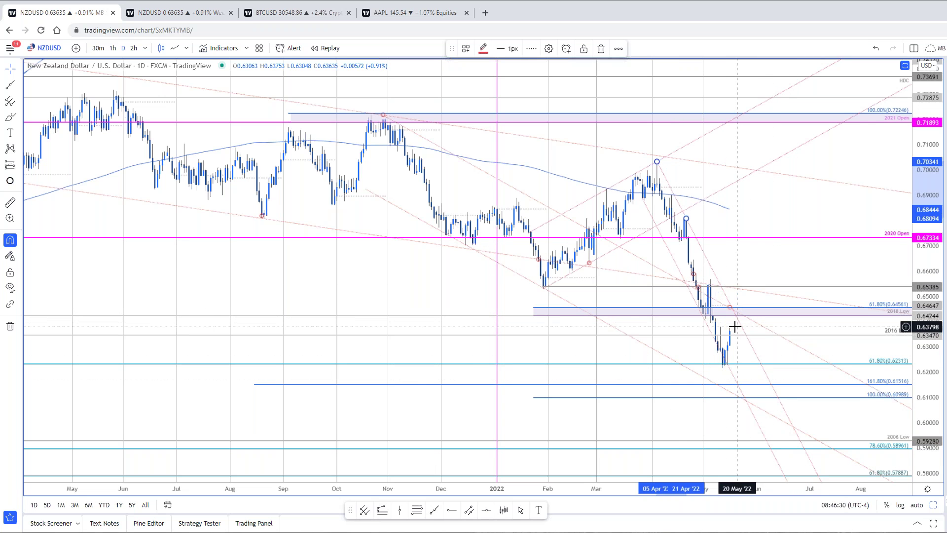
Switch NZDUSD to the 2-hour timeframe and examine the descending channel against the 2018 Low and the 61.8% retracement.
{"action": "key", "text": "Tab"}
{"action": "left_click_drag", "start_coordinate": [726, 409], "coordinate": [787, 354]}
{"action": "left_click_drag", "start_coordinate": [683, 324], "coordinate": [643, 327]}
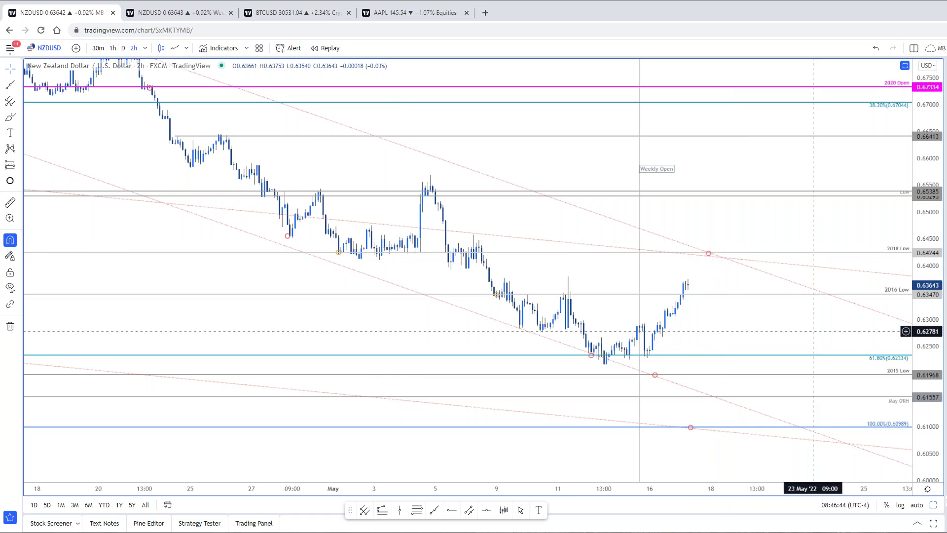
{"action": "scroll", "coordinate": [879, 349], "scroll_direction": "down", "scroll_amount": 2}
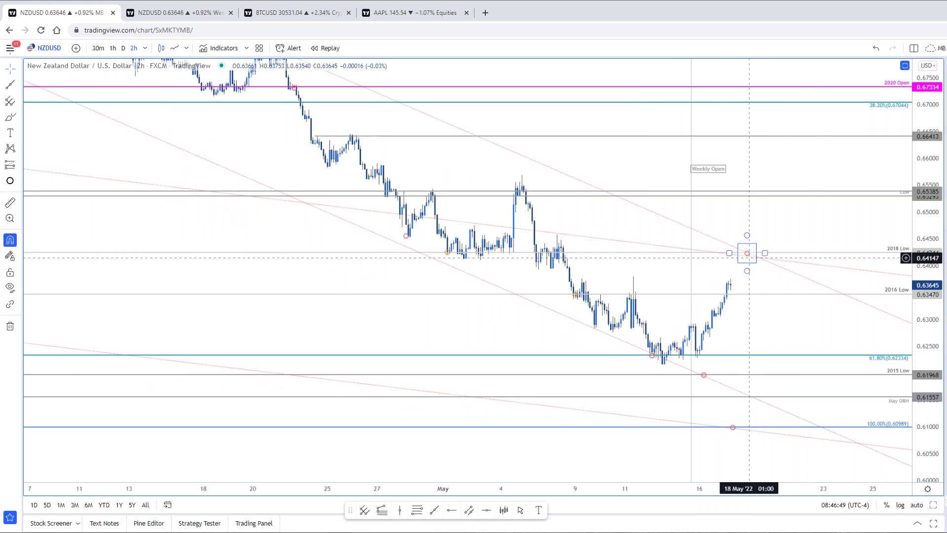
{"action": "mouse_move", "coordinate": [786, 337]}
{"action": "left_mouse_down"}
{"action": "mouse_move", "coordinate": [763, 355]}
{"action": "mouse_move", "coordinate": [782, 379]}
{"action": "mouse_move", "coordinate": [801, 375]}
{"action": "left_mouse_up"}
{"action": "scroll", "coordinate": [782, 389], "scroll_direction": "up", "scroll_amount": 1}
{"action": "scroll", "coordinate": [801, 380], "scroll_direction": "up", "scroll_amount": 1}
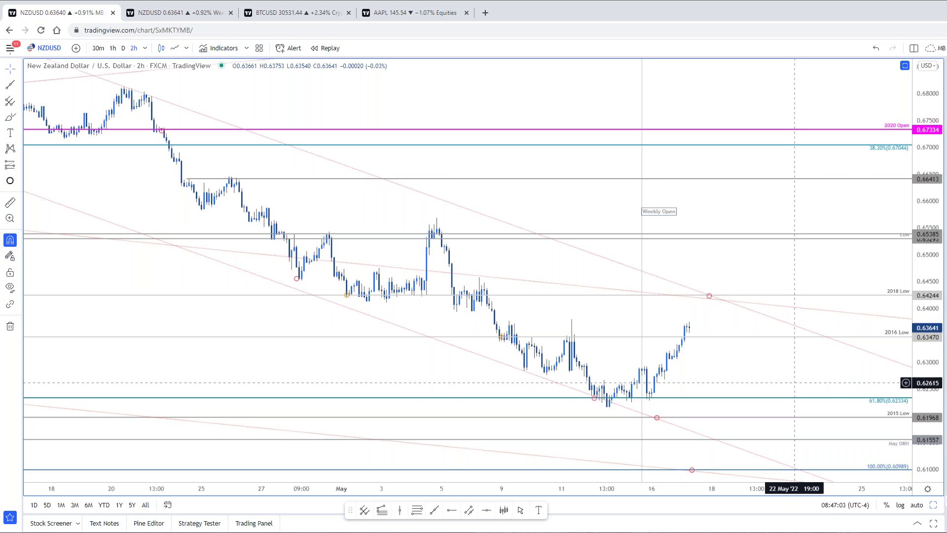
Place a horizontal ray at the weekly open at 0.62873 on the NZDUSD 2-hour chart and label it "Weekly Open".
{"action": "left_click", "coordinate": [451, 509]}
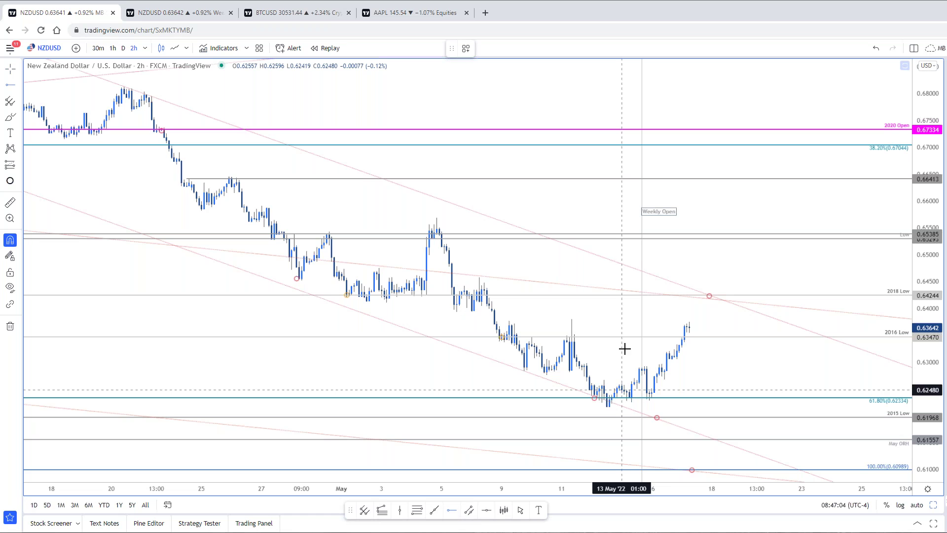
{"action": "left_click", "coordinate": [641, 369]}
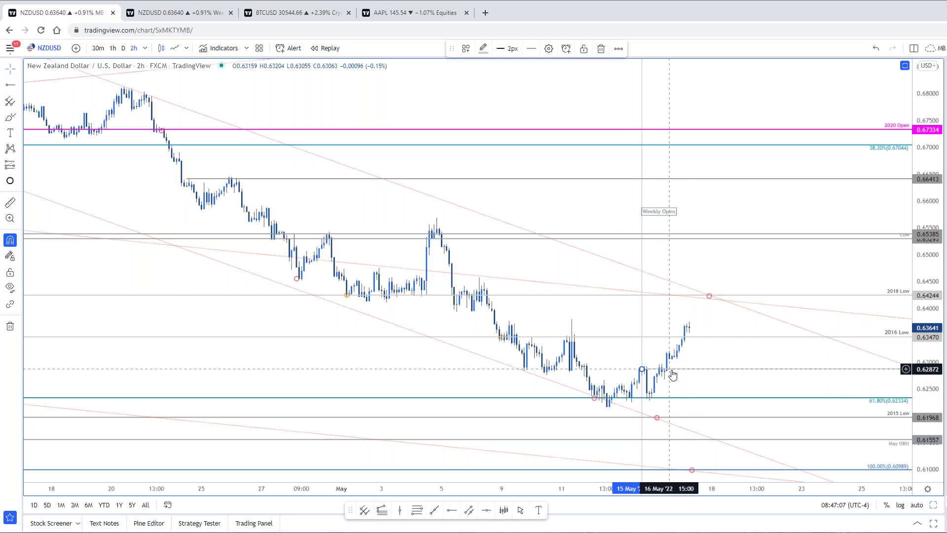
{"action": "type", "text": "Weekly Open"}
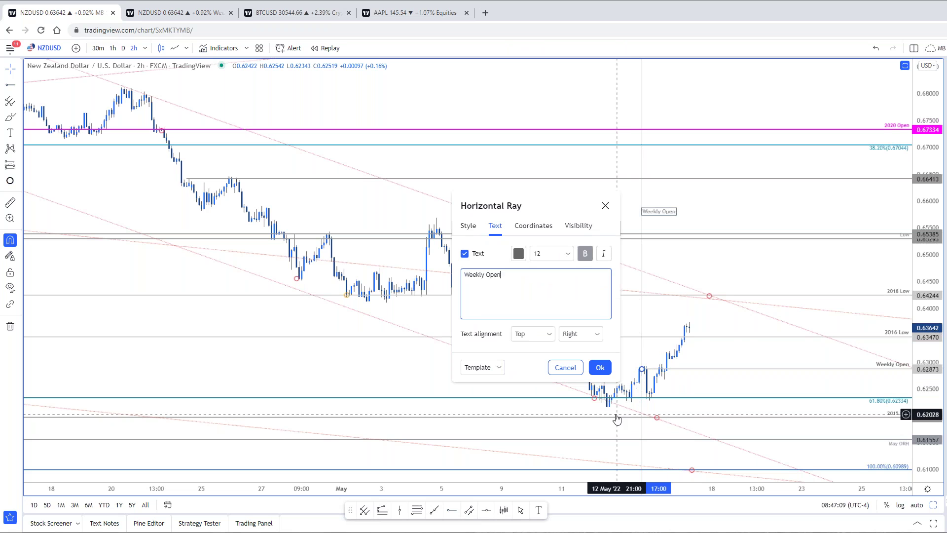
{"action": "left_click", "coordinate": [600, 367]}
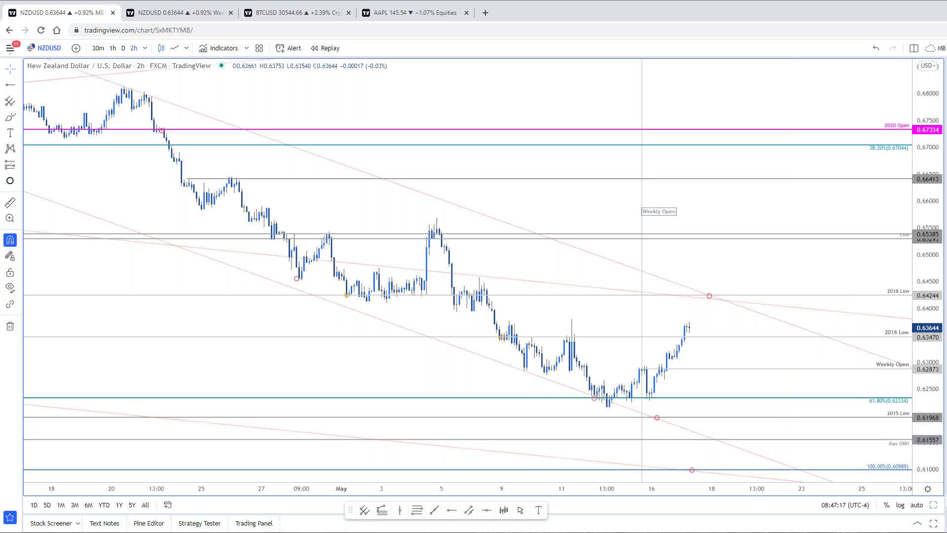
Bring up USDCAD on both the 2-hour layout and the weekly layout.
{"action": "key", "text": "Down"}
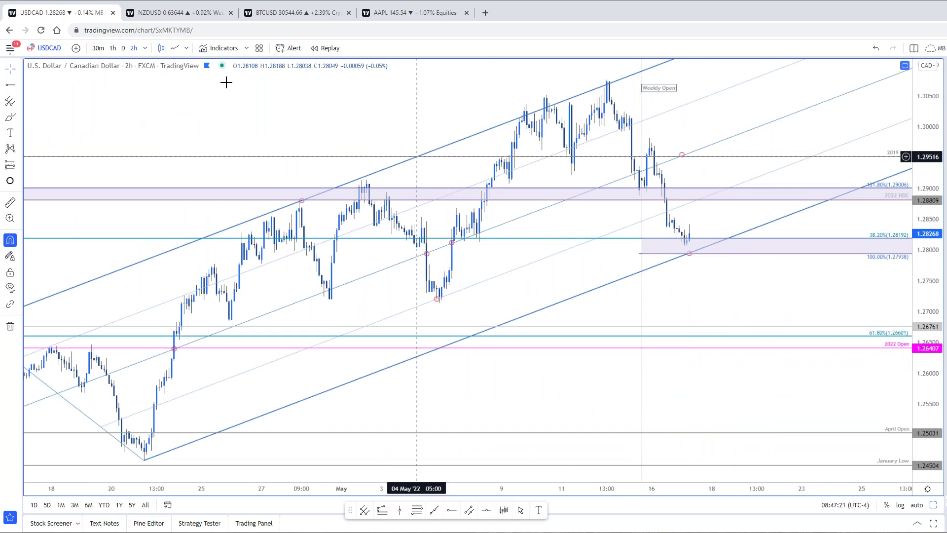
{"action": "left_click", "coordinate": [175, 21]}
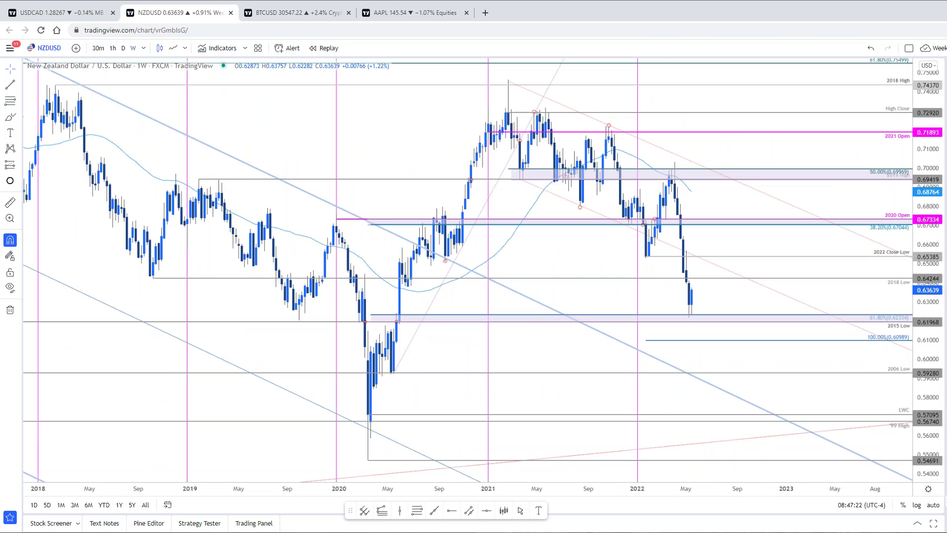
{"action": "key", "text": "Down"}
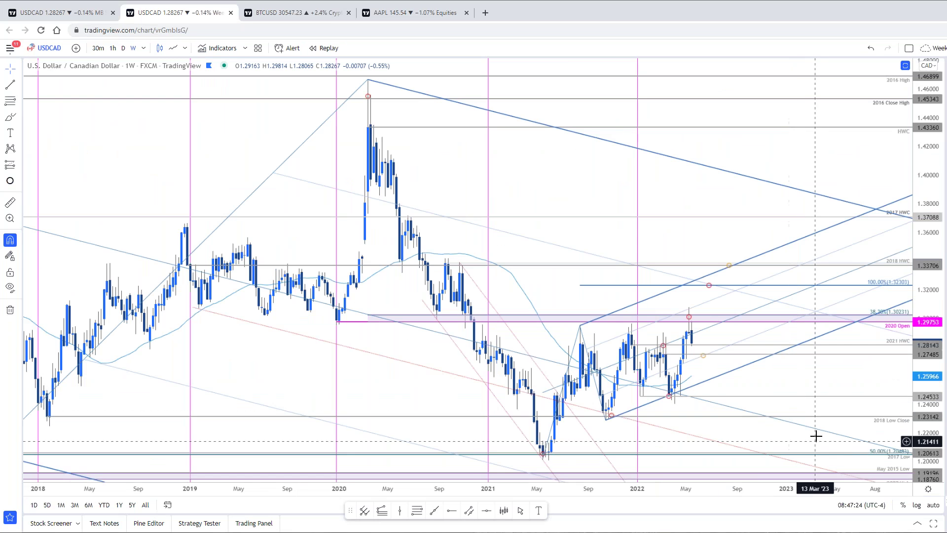
Go to the published 5/16 intraday update and enlarge its USDCAD Weekly chart.
{"action": "key", "text": "alt+Tab"}
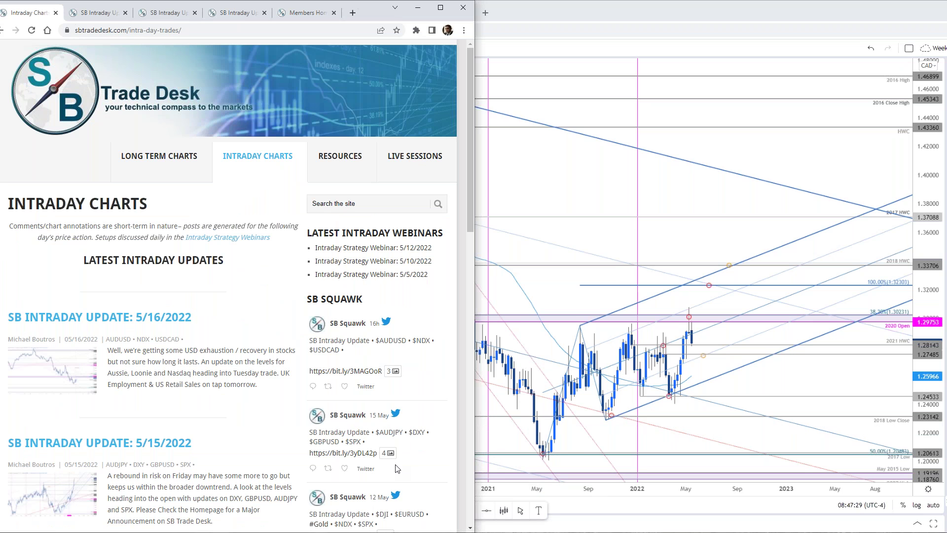
{"action": "left_click", "coordinate": [118, 17]}
{"action": "left_click", "coordinate": [324, 107]}
{"action": "scroll", "coordinate": [391, 184], "scroll_direction": "down", "scroll_amount": 6}
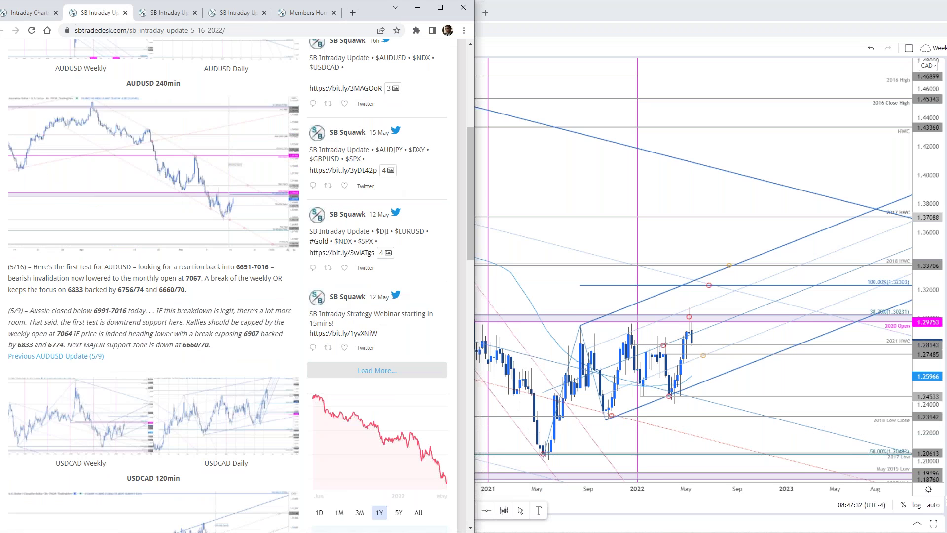
{"action": "scroll", "coordinate": [225, 285], "scroll_direction": "down", "scroll_amount": 2}
{"action": "left_click", "coordinate": [226, 285]}
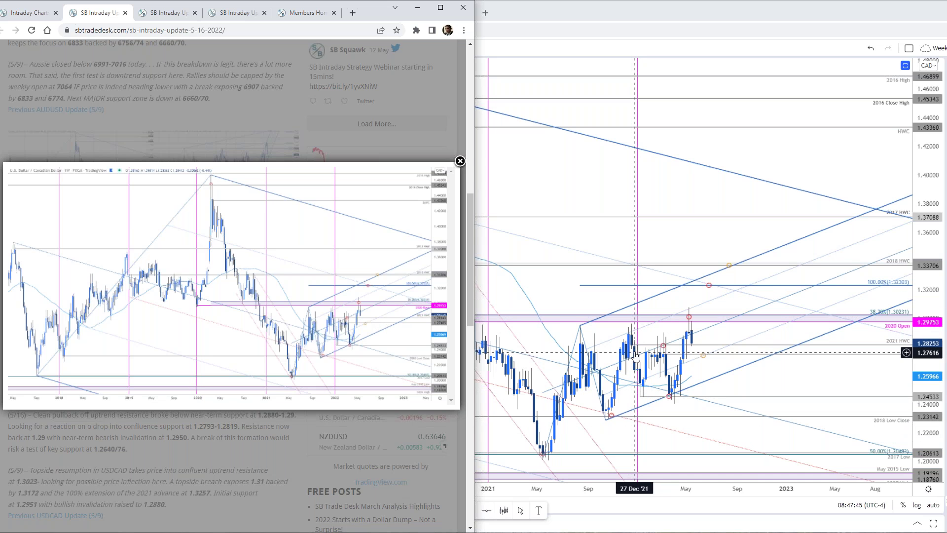
Compare the live USDCAD weekly chart with the published one, and widen the live view to include more of the earlier history.
{"action": "left_click", "coordinate": [665, 347]}
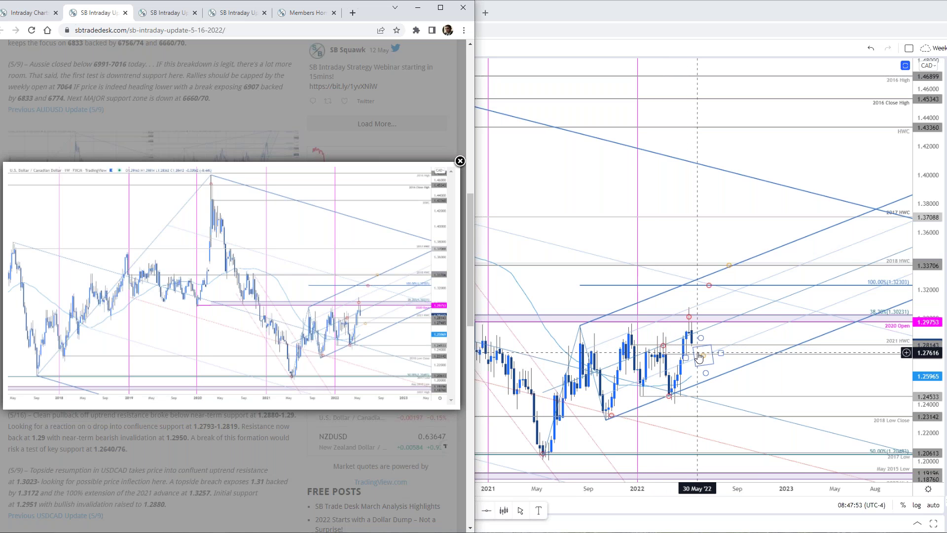
{"action": "left_click", "coordinate": [883, 375]}
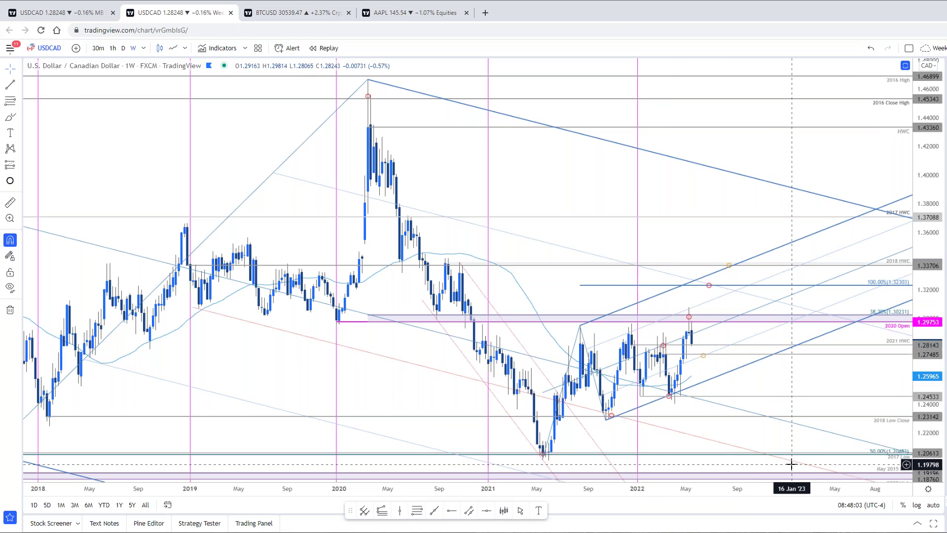
{"action": "scroll", "coordinate": [790, 461], "scroll_direction": "down", "scroll_amount": 2}
{"action": "scroll", "coordinate": [730, 384], "scroll_direction": "down", "scroll_amount": 1}
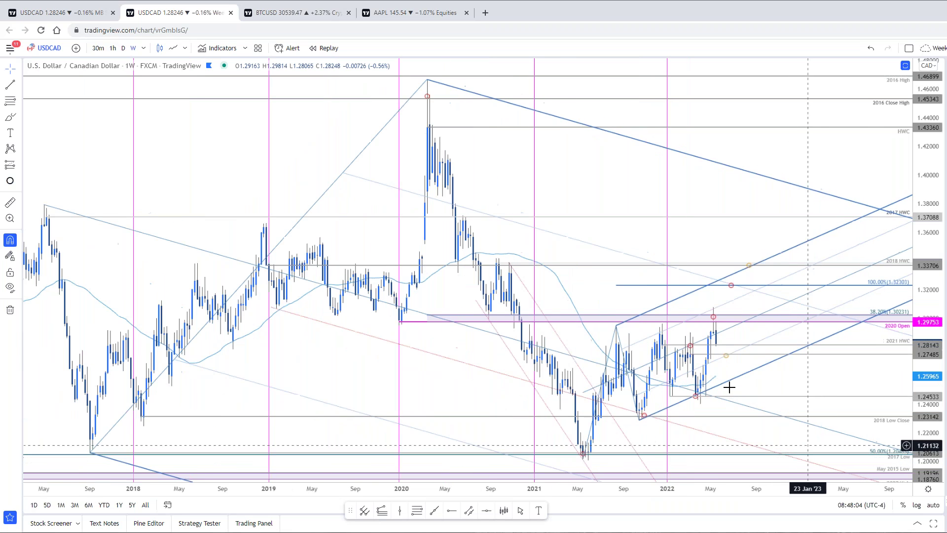
Show USDCAD on the daily timeframe in the 2-hour layout and compare it with the enlarged USDCAD Daily chart in the 5/16 update.
{"action": "left_click", "coordinate": [59, 12]}
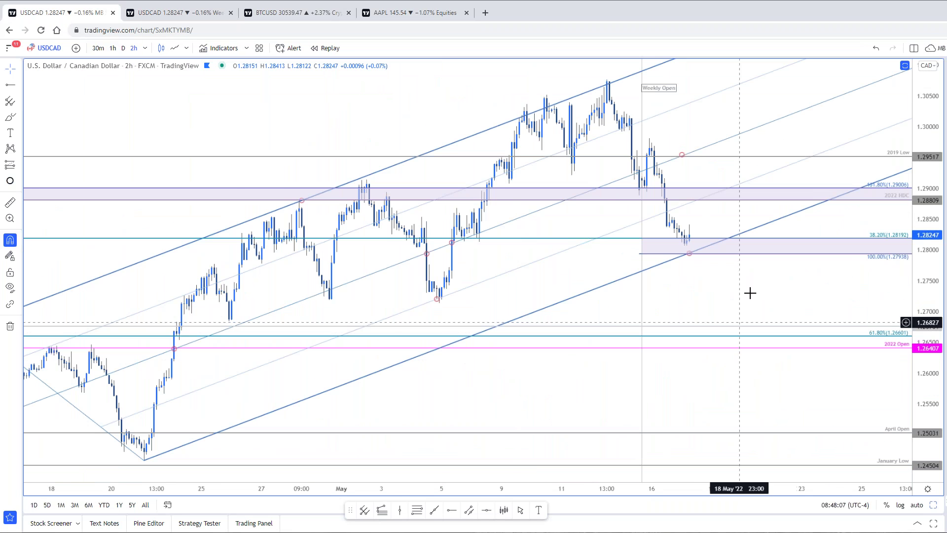
{"action": "key", "text": "Tab"}
{"action": "left_click_drag", "start_coordinate": [815, 295], "coordinate": [841, 329]}
{"action": "key", "text": "alt+Tab"}
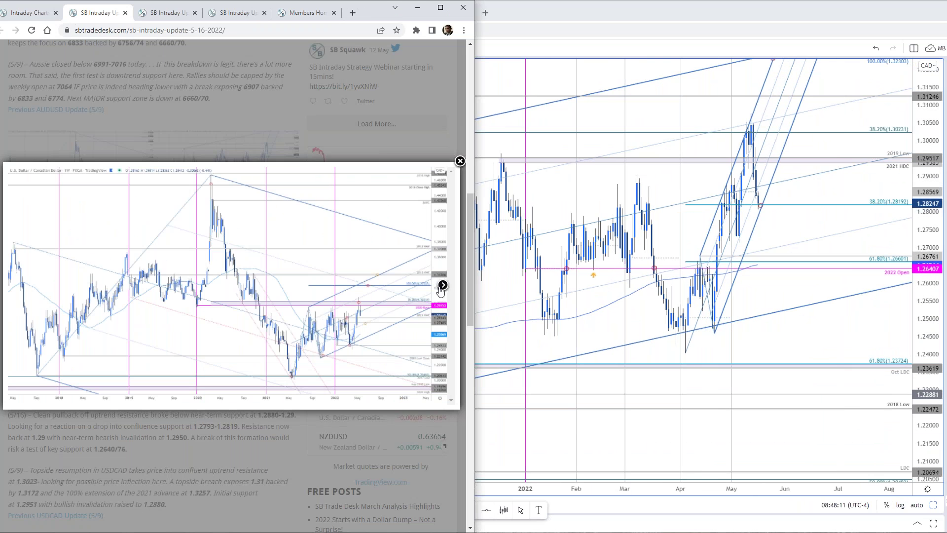
{"action": "left_click", "coordinate": [441, 287]}
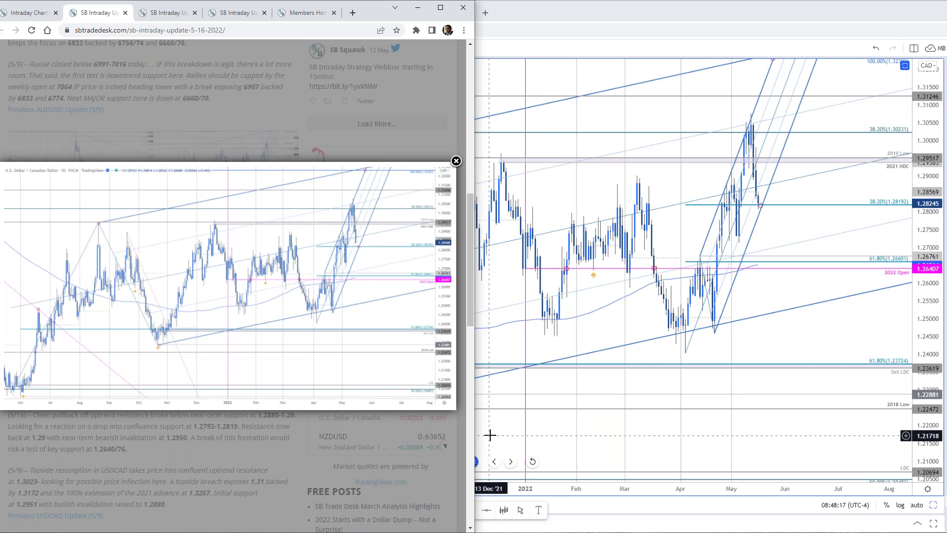
{"action": "left_click", "coordinate": [791, 211]}
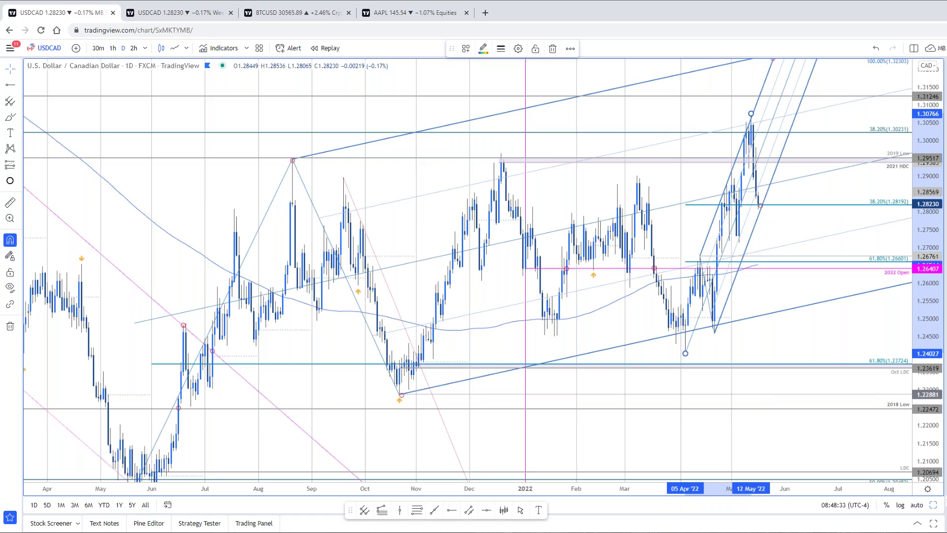
Close the enlarged daily chart, open the previous USDCAD update (5/9) in a new tab and enlarge its USDCAD 120min chart.
{"action": "key", "text": "alt+Tab"}
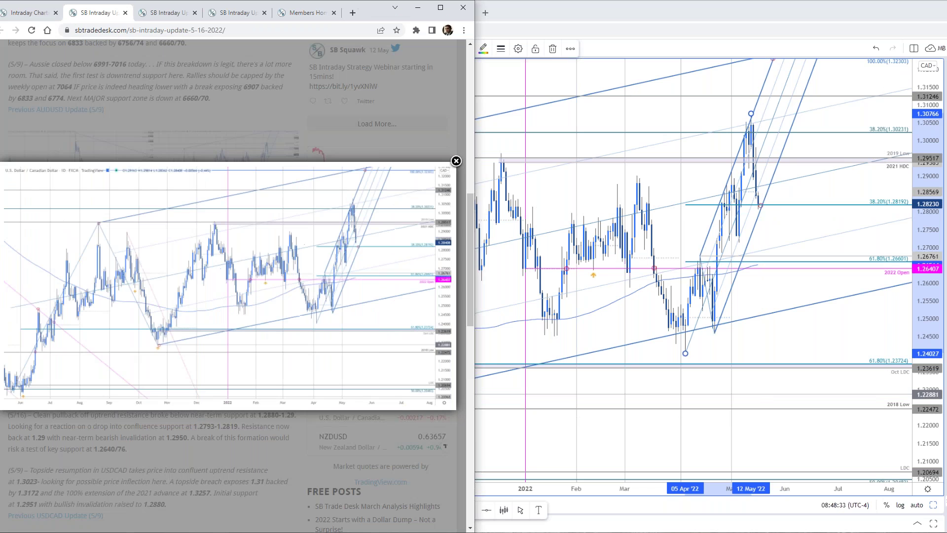
{"action": "left_click", "coordinate": [455, 168]}
{"action": "scroll", "coordinate": [72, 409], "scroll_direction": "down", "scroll_amount": 2}
{"action": "middle_click", "coordinate": [76, 418]}
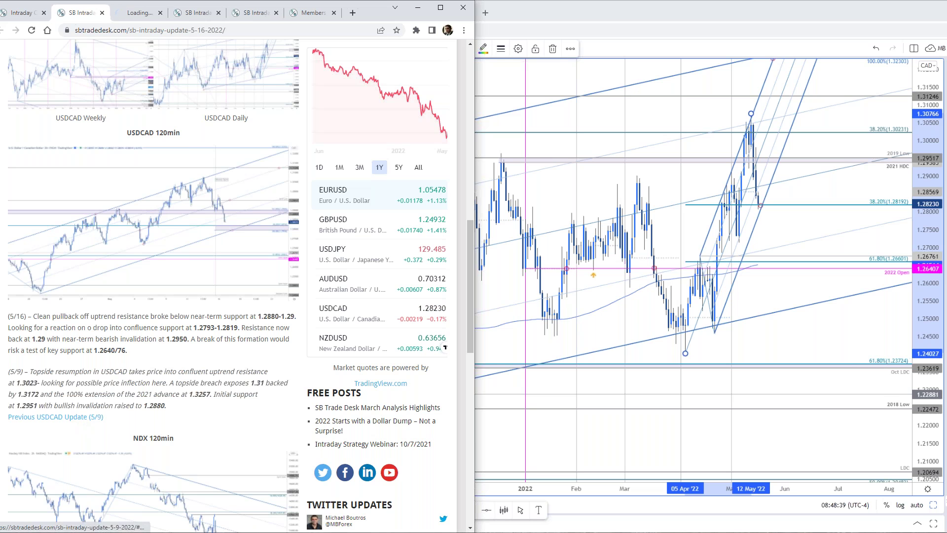
{"action": "left_click", "coordinate": [132, 19]}
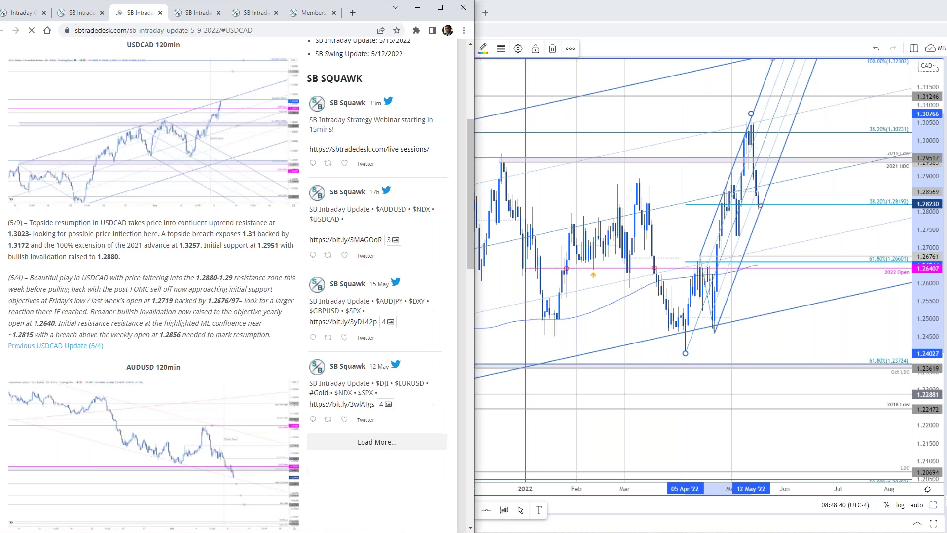
{"action": "left_click", "coordinate": [279, 228]}
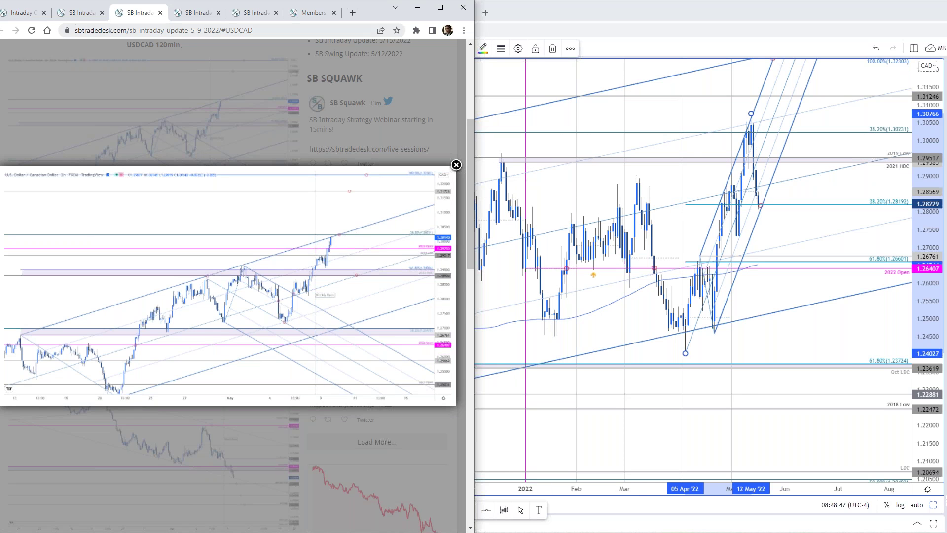
Return to the 5/16 update, enlarge its USDCAD 120min chart and compare it with the live chart set to 2 hours.
{"action": "left_click", "coordinate": [160, 12]}
{"action": "left_click", "coordinate": [226, 250]}
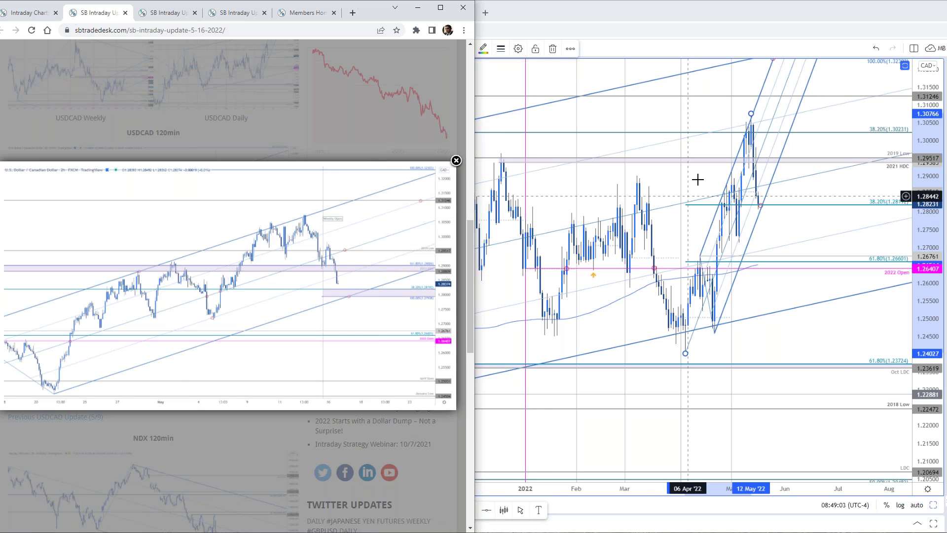
{"action": "left_click", "coordinate": [678, 173]}
{"action": "left_click", "coordinate": [134, 47]}
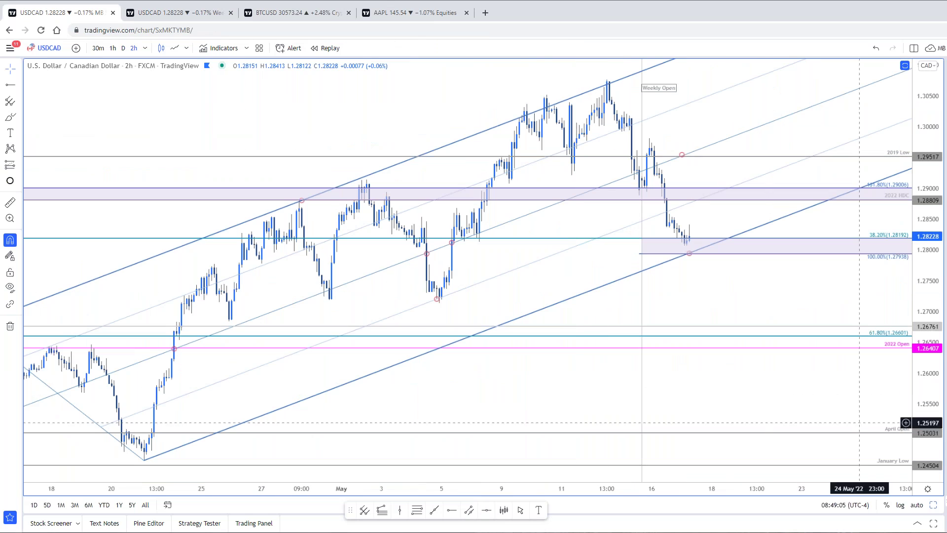
{"action": "key", "text": "alt+Tab"}
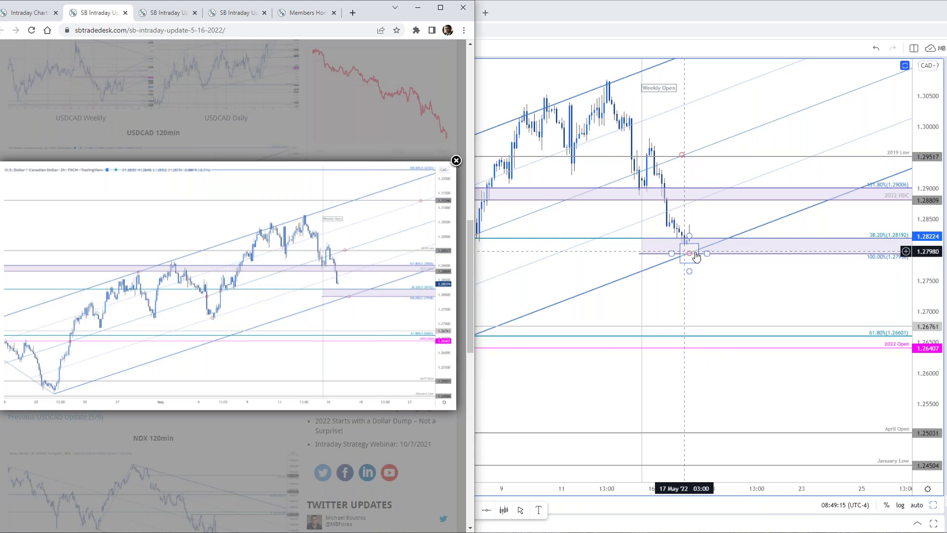
{"action": "left_click", "coordinate": [720, 291]}
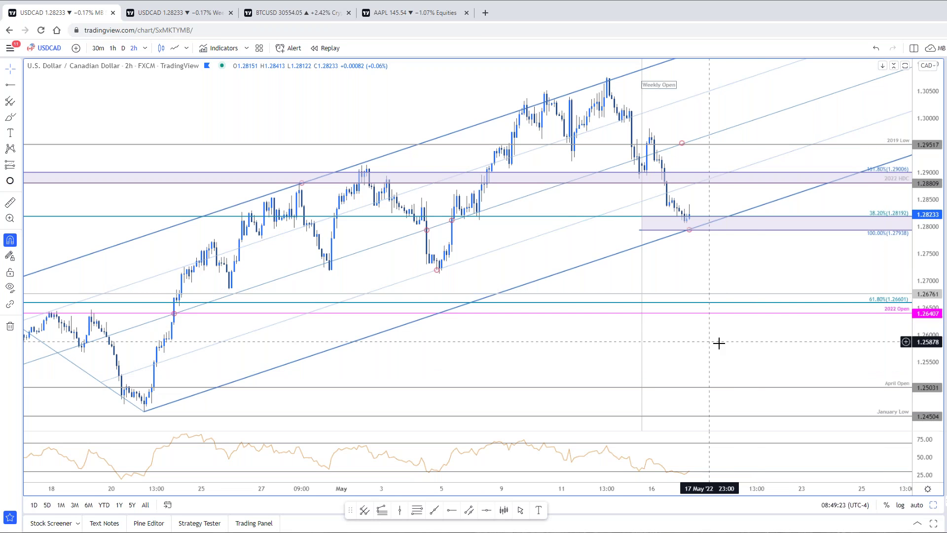
Widen the USDCAD 2-hour chart back to February and select the Fibonacci retracement from the April low to the May high.
{"action": "scroll", "coordinate": [784, 343], "scroll_direction": "left", "scroll_amount": 4}
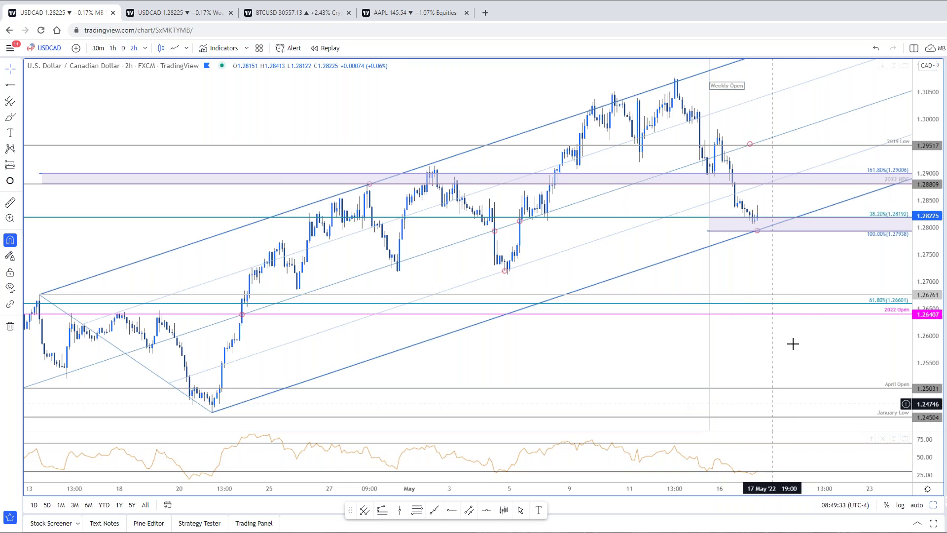
{"action": "scroll", "coordinate": [759, 361], "scroll_direction": "down", "scroll_amount": 6}
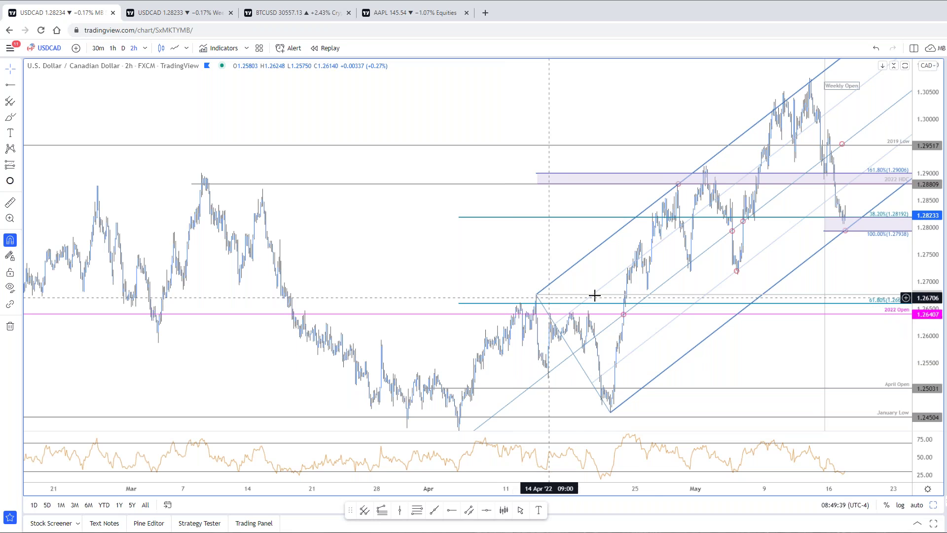
{"action": "left_click", "coordinate": [624, 296]}
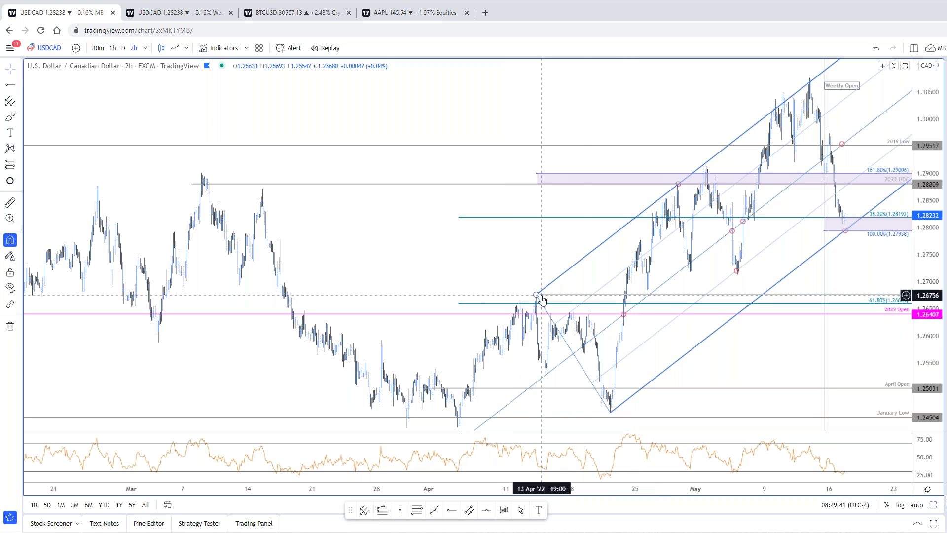
{"action": "left_click", "coordinate": [491, 308]}
{"action": "left_click", "coordinate": [492, 308]}
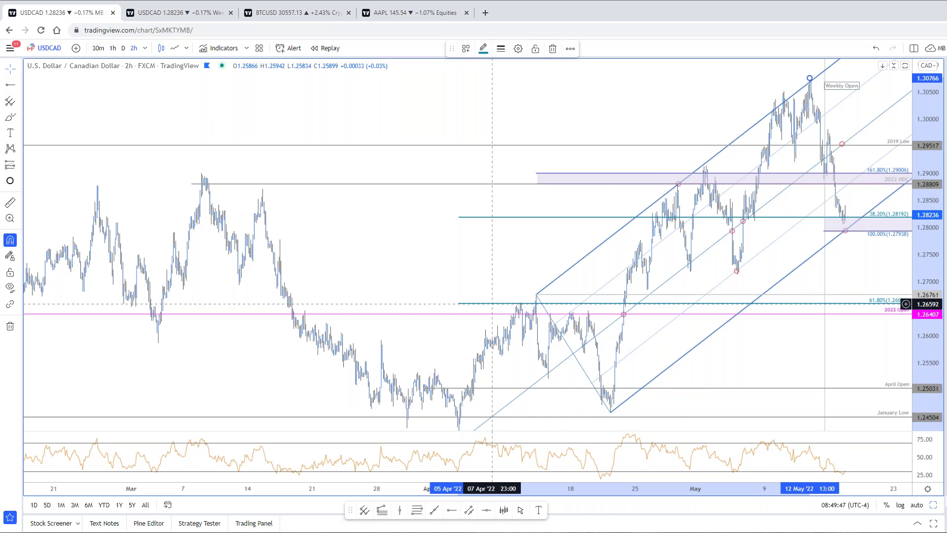
Trace the 2022 Open level at 1.26407 back to early January on the USDCAD 2-hour chart and return to the recent bars.
{"action": "scroll", "coordinate": [250, 319], "scroll_direction": "down", "scroll_amount": 2}
{"action": "scroll", "coordinate": [105, 318], "scroll_direction": "down", "scroll_amount": 2}
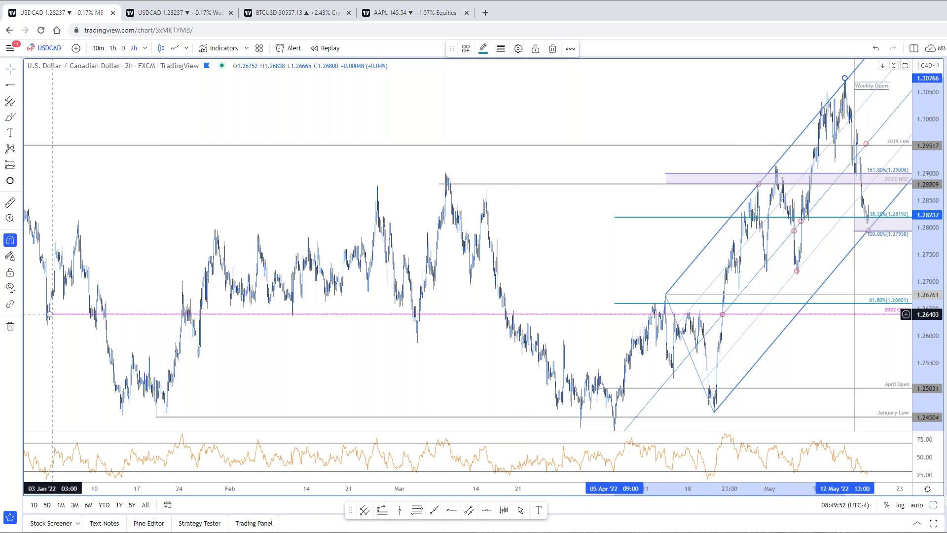
{"action": "scroll", "coordinate": [801, 421], "scroll_direction": "up", "scroll_amount": 5}
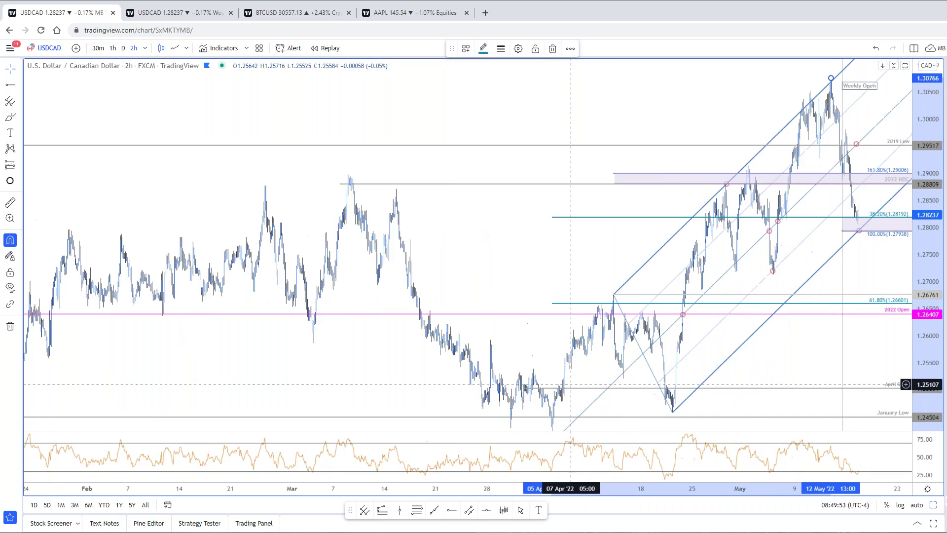
{"action": "scroll", "coordinate": [822, 392], "scroll_direction": "up", "scroll_amount": 1}
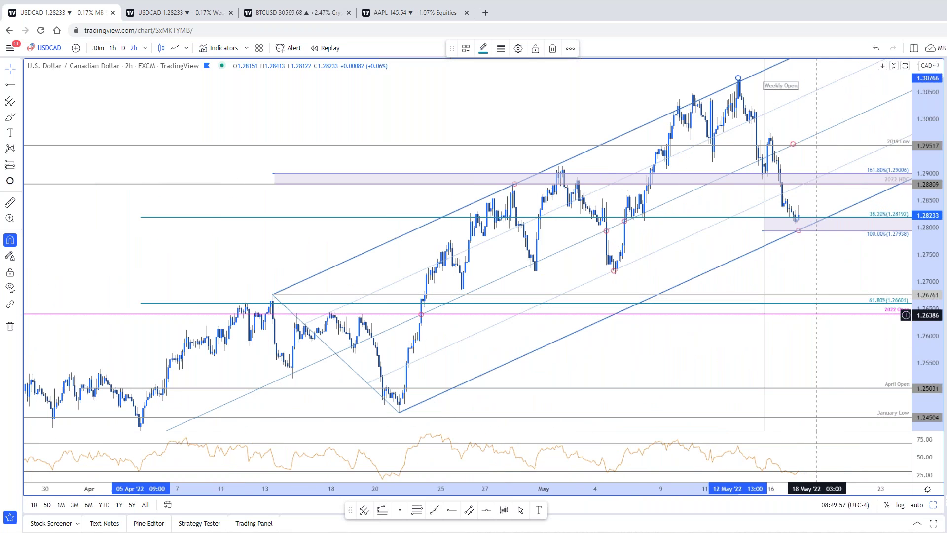
{"action": "scroll", "coordinate": [290, 317], "scroll_direction": "down", "scroll_amount": 5}
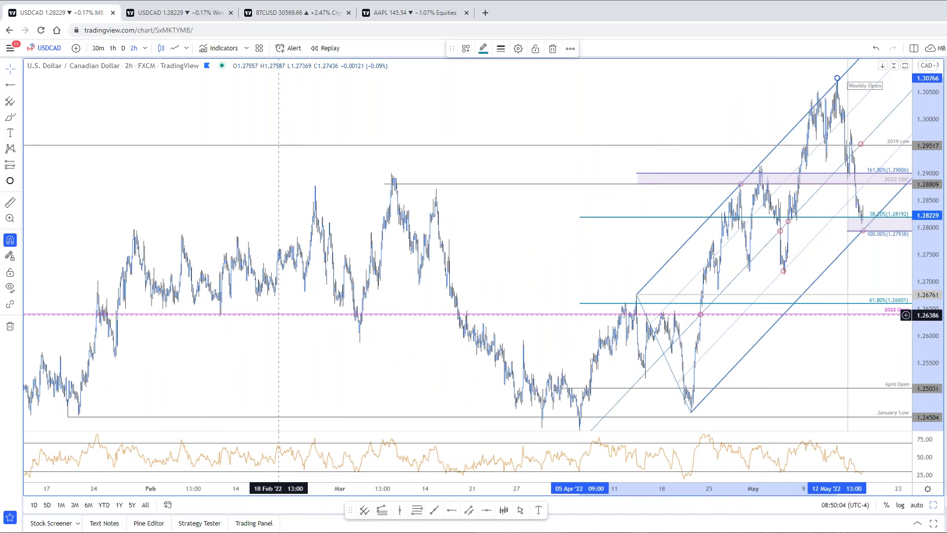
{"action": "scroll", "coordinate": [279, 316], "scroll_direction": "up", "scroll_amount": 5}
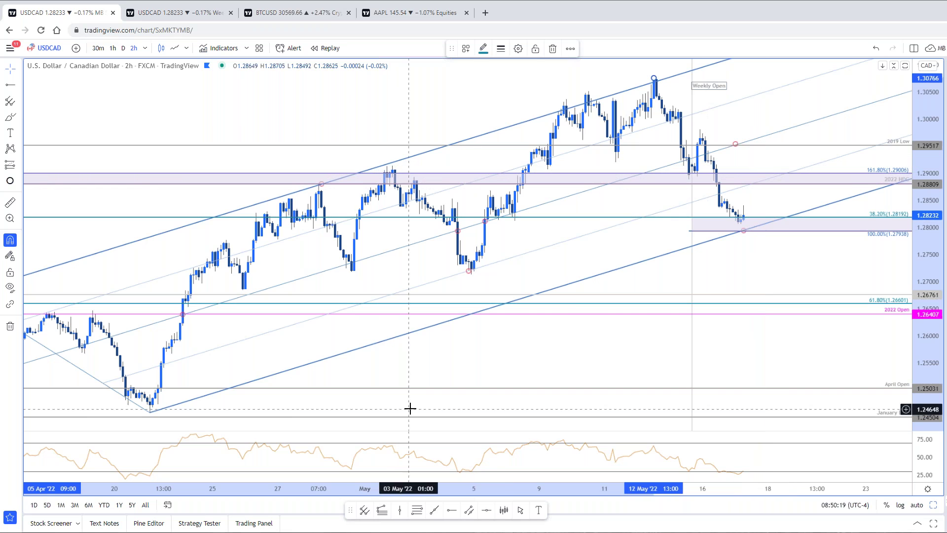
Inspect the USDCAD support zone between 1.27938 and 1.28192 at the lower channel line, and maximize the price pane over the RSI.
{"action": "scroll", "coordinate": [768, 395], "scroll_direction": "down", "scroll_amount": 1}
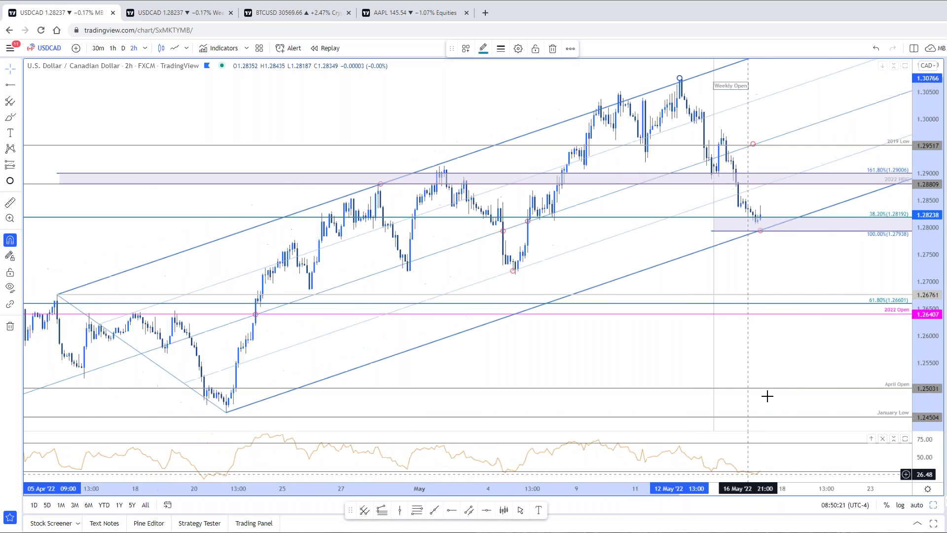
{"action": "left_click_drag", "start_coordinate": [789, 256], "coordinate": [729, 258]}
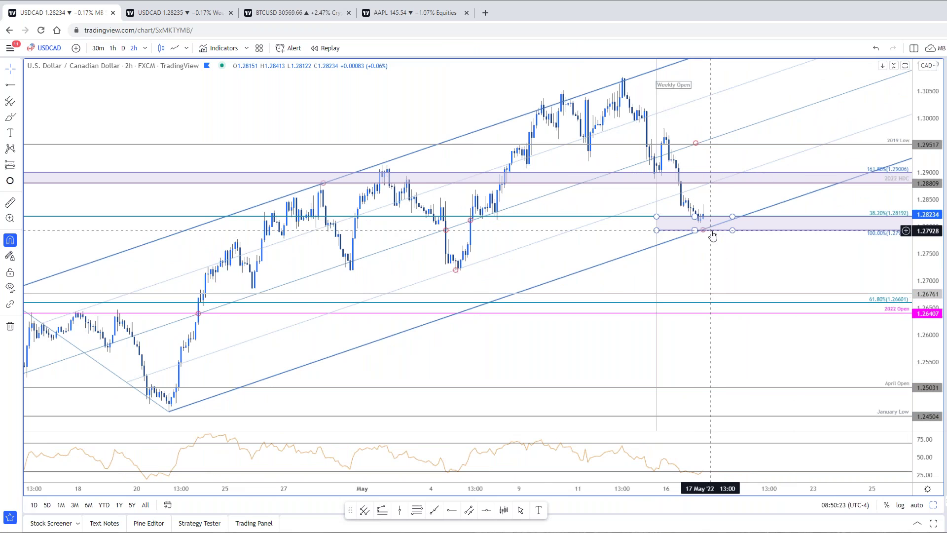
{"action": "scroll", "coordinate": [844, 483], "scroll_direction": "down", "scroll_amount": 2}
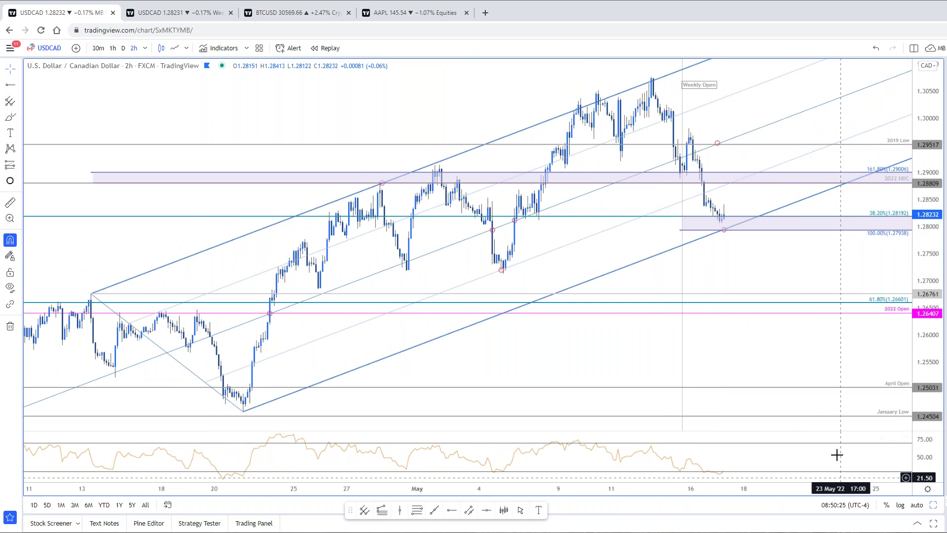
{"action": "double_click", "coordinate": [803, 328]}
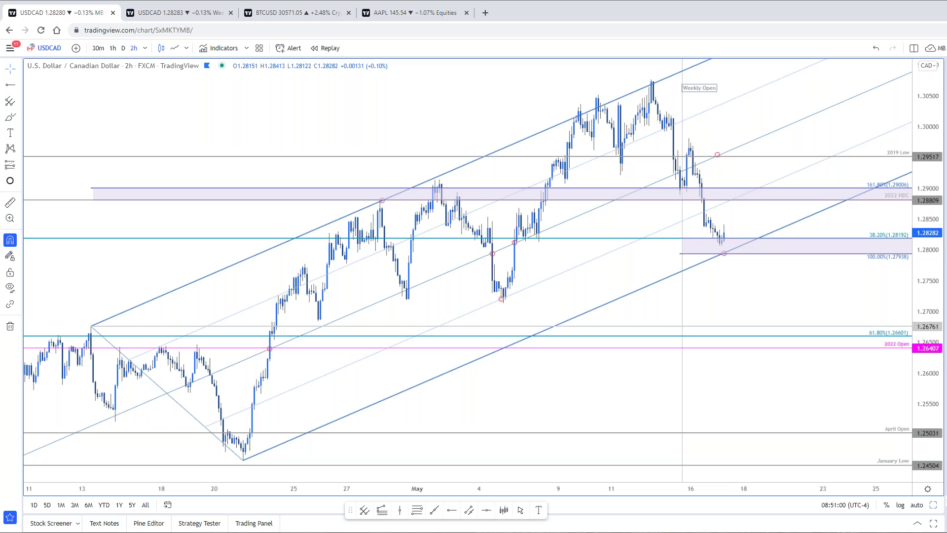
Bring up the NDX 2-hour chart and compare it with the enlarged NDX 120min chart in the 5/16 update.
{"action": "key", "text": "Down"}
{"action": "key", "text": "alt+Tab"}
{"action": "left_click", "coordinate": [351, 194]}
{"action": "scroll", "coordinate": [348, 207], "scroll_direction": "down", "scroll_amount": 4}
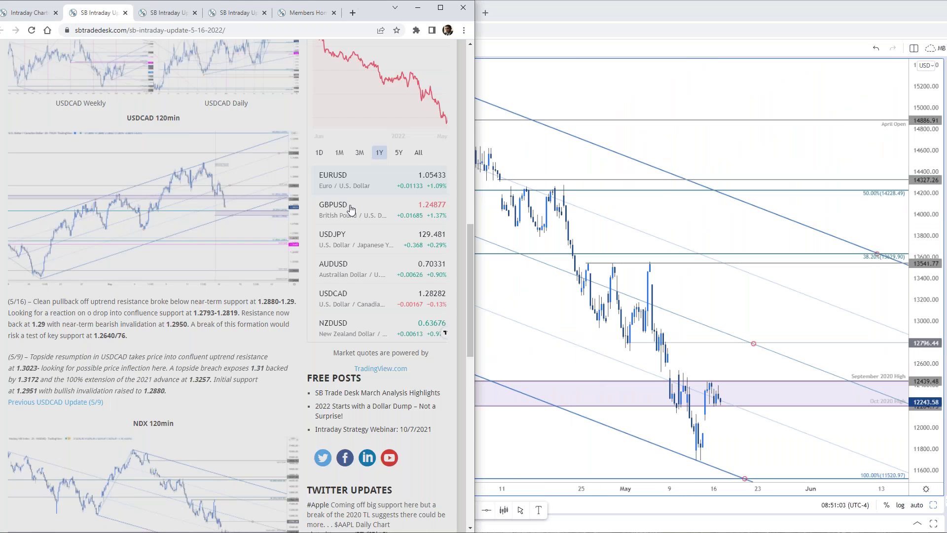
{"action": "left_click", "coordinate": [237, 338]}
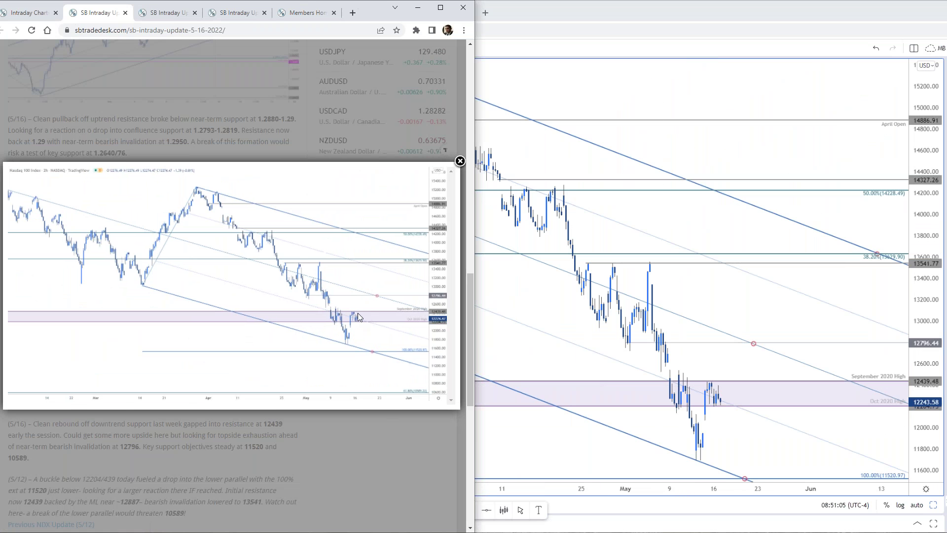
{"action": "left_click", "coordinate": [782, 317]}
{"action": "left_click_drag", "start_coordinate": [769, 304], "coordinate": [736, 267]}
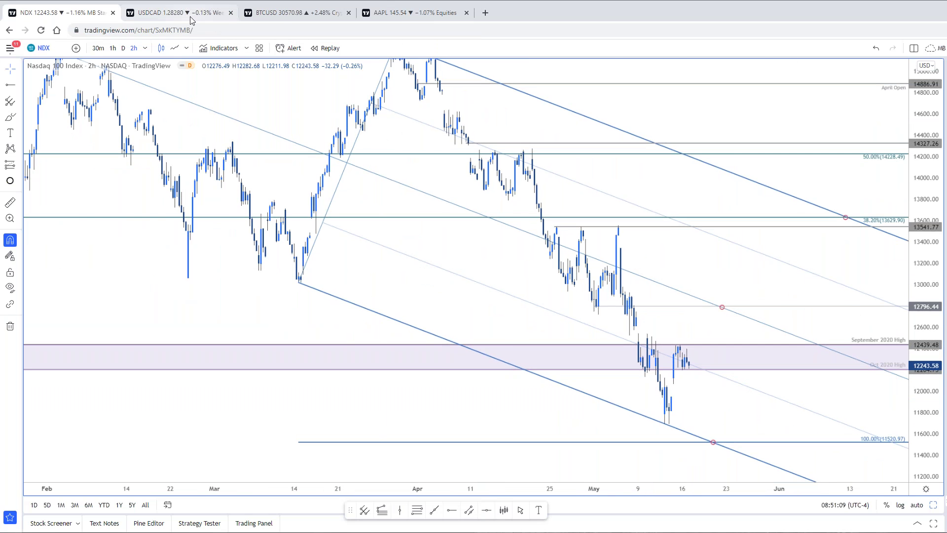
Bring up the Nasdaq 100 on the weekly layout and focus on the price action around the current support zone.
{"action": "left_click", "coordinate": [191, 16]}
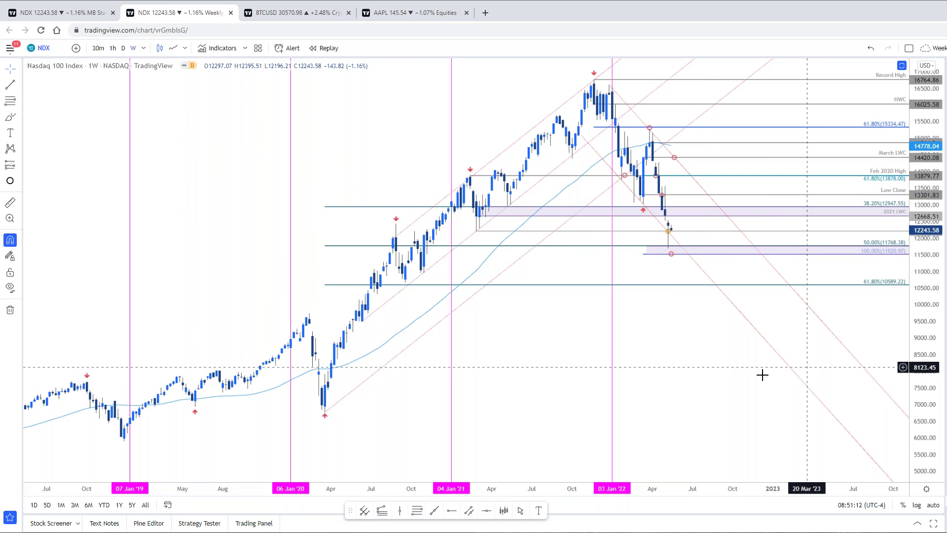
{"action": "scroll", "coordinate": [717, 368], "scroll_direction": "up", "scroll_amount": 1}
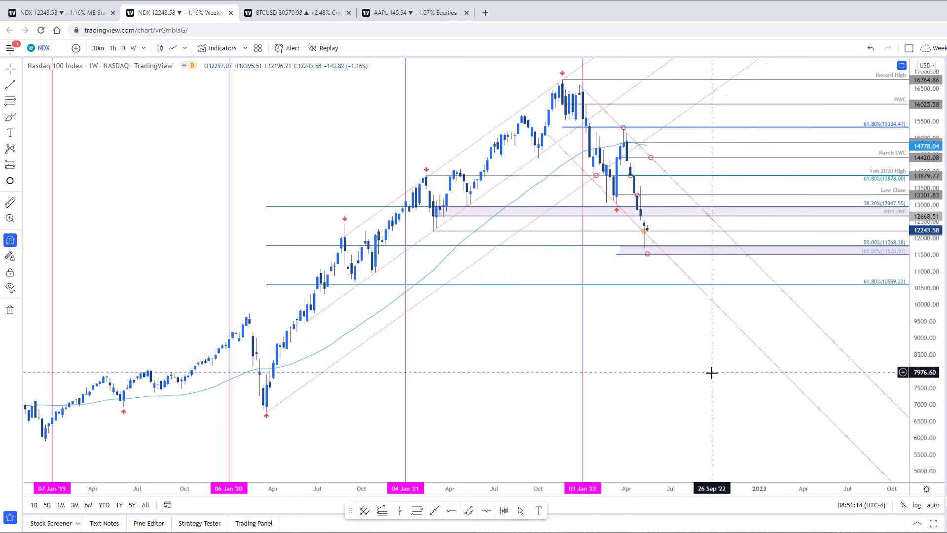
{"action": "left_click", "coordinate": [649, 253]}
{"action": "left_click", "coordinate": [653, 280]}
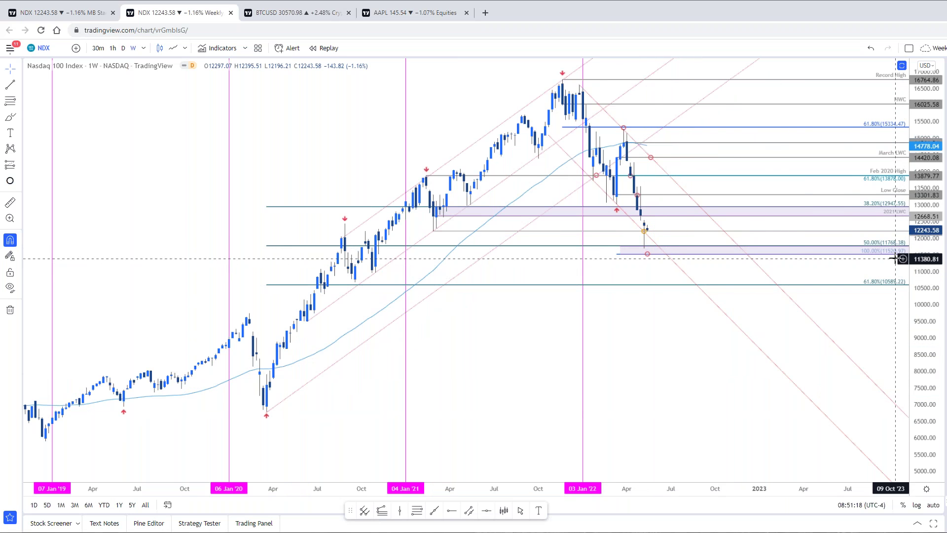
Select the Fibonacci extension with its 100% level at 11520.97 on the NDX weekly chart and examine the support around it.
{"action": "left_click", "coordinate": [903, 246]}
{"action": "left_click", "coordinate": [549, 245]}
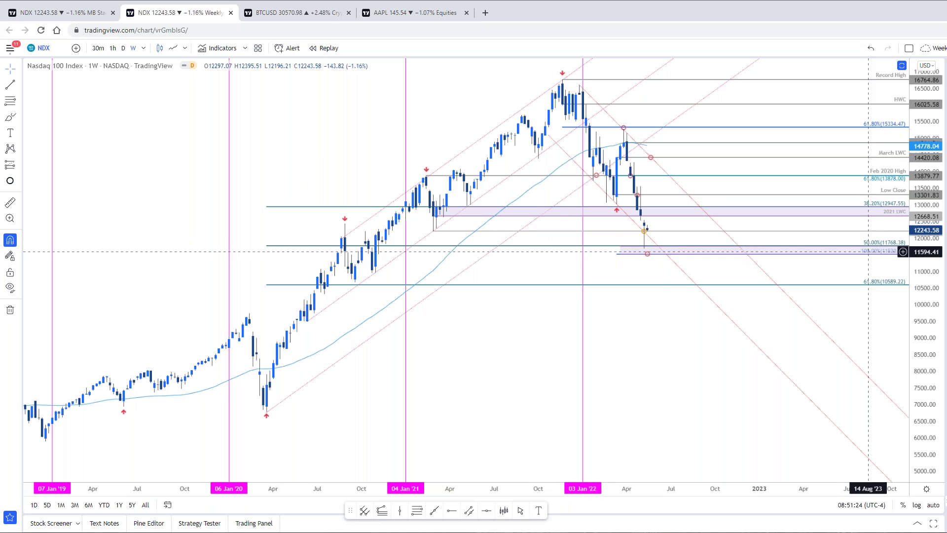
{"action": "left_click", "coordinate": [871, 253]}
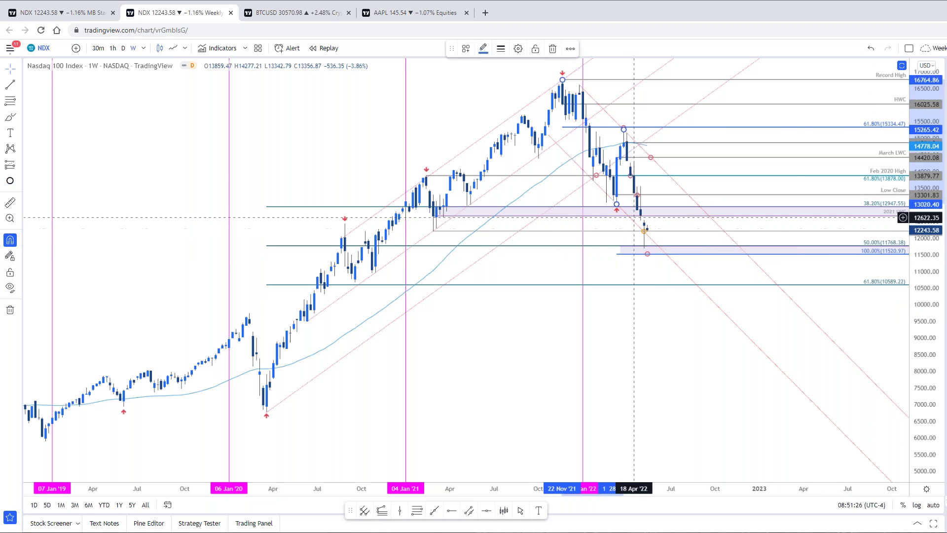
{"action": "left_click", "coordinate": [653, 235]}
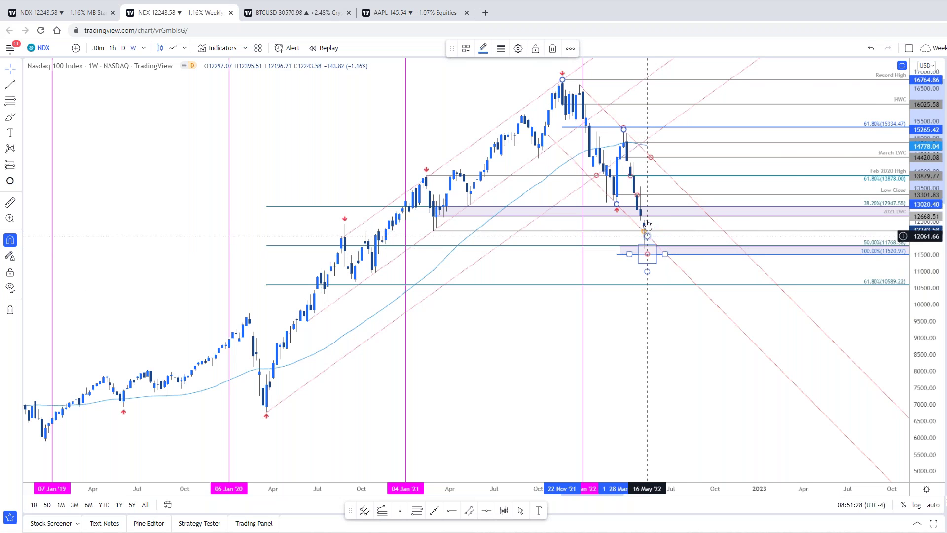
{"action": "left_click", "coordinate": [661, 230]}
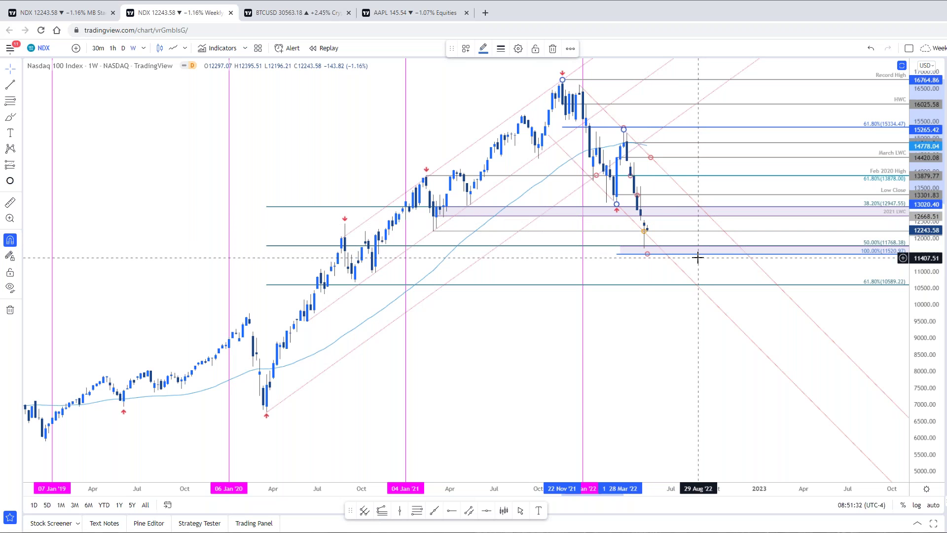
Bring up the Nasdaq 100 daily chart in the intraday layout and frame the decline down to the 61.8% level at 10589.22.
{"action": "key", "text": "ctrl+shift+Tab"}
{"action": "key", "text": "1"}
{"action": "key", "text": "d"}
{"action": "key", "text": "Return"}
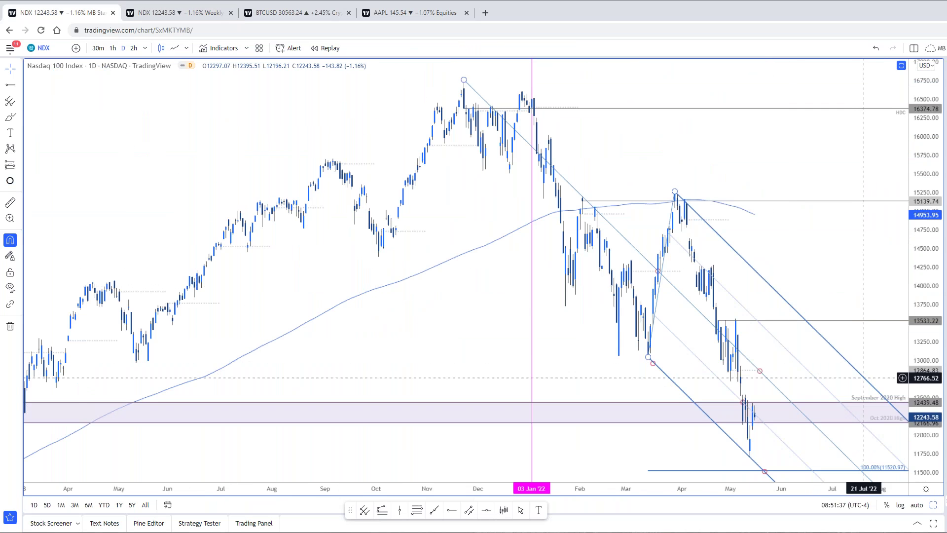
{"action": "left_click_drag", "start_coordinate": [914, 374], "coordinate": [913, 402]}
{"action": "scroll", "coordinate": [888, 403], "scroll_direction": "up", "scroll_amount": 1}
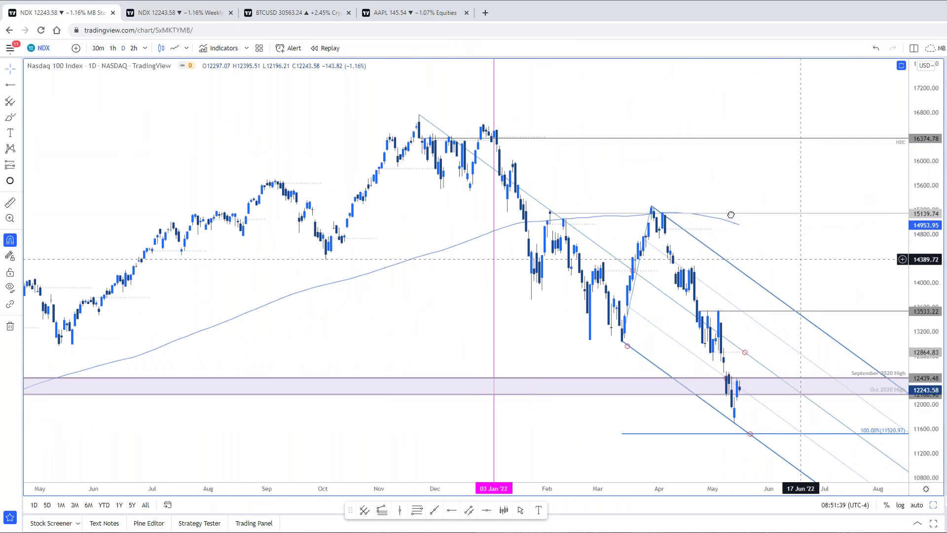
{"action": "left_click_drag", "start_coordinate": [813, 266], "coordinate": [703, 193]}
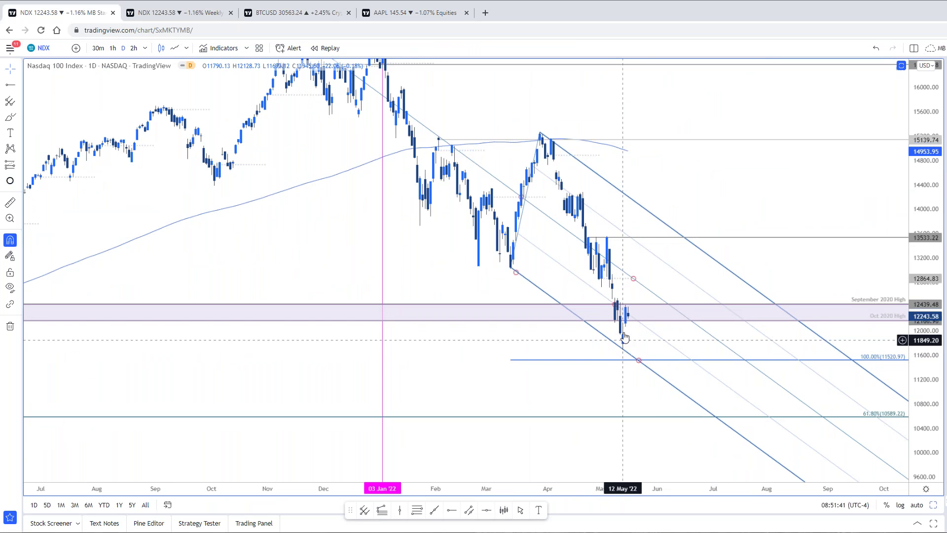
Examine the zone between the September 2020 High and the October 2020 High on the NDX daily chart, from its origin to current price.
{"action": "left_click", "coordinate": [620, 306]}
{"action": "scroll", "coordinate": [617, 309], "scroll_direction": "down", "scroll_amount": 3}
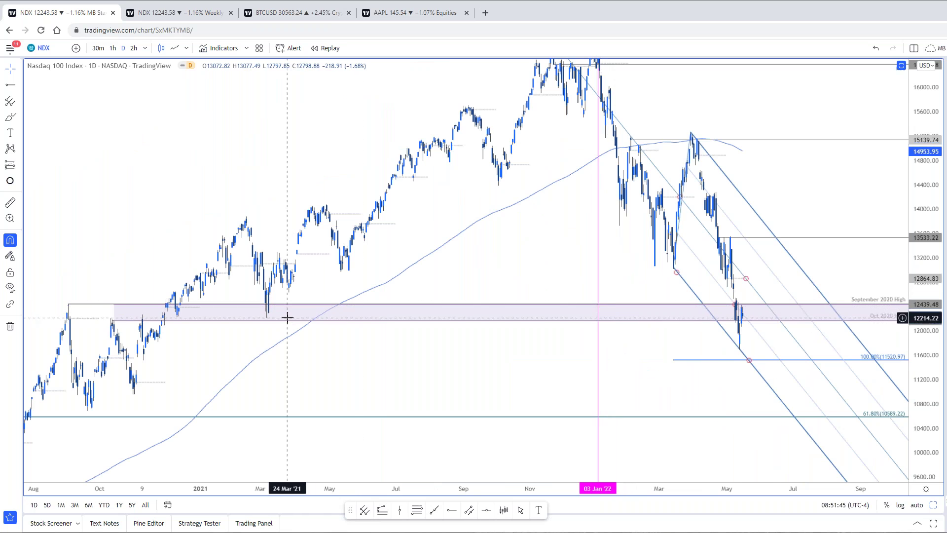
{"action": "left_click", "coordinate": [835, 325]}
{"action": "scroll", "coordinate": [835, 325], "scroll_direction": "up", "scroll_amount": 3}
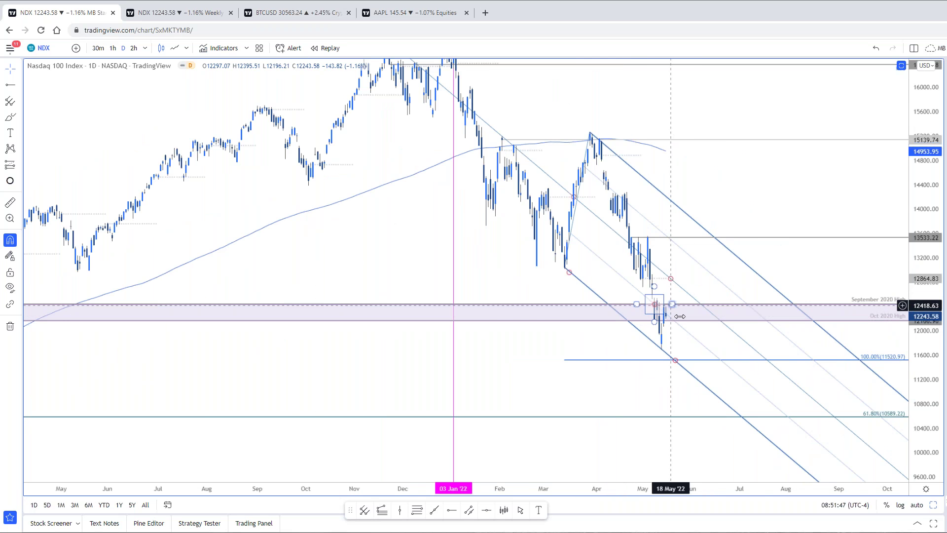
{"action": "scroll", "coordinate": [684, 327], "scroll_direction": "up", "scroll_amount": 2}
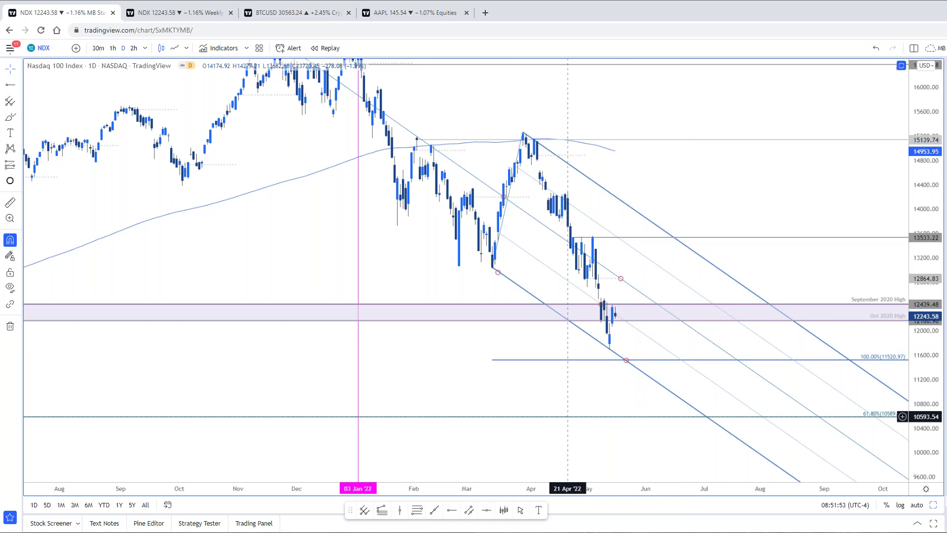
Draw a horizontal ray at 11945.50 from the 12 May 2022 candle on the NDX daily chart.
{"action": "left_click", "coordinate": [451, 509]}
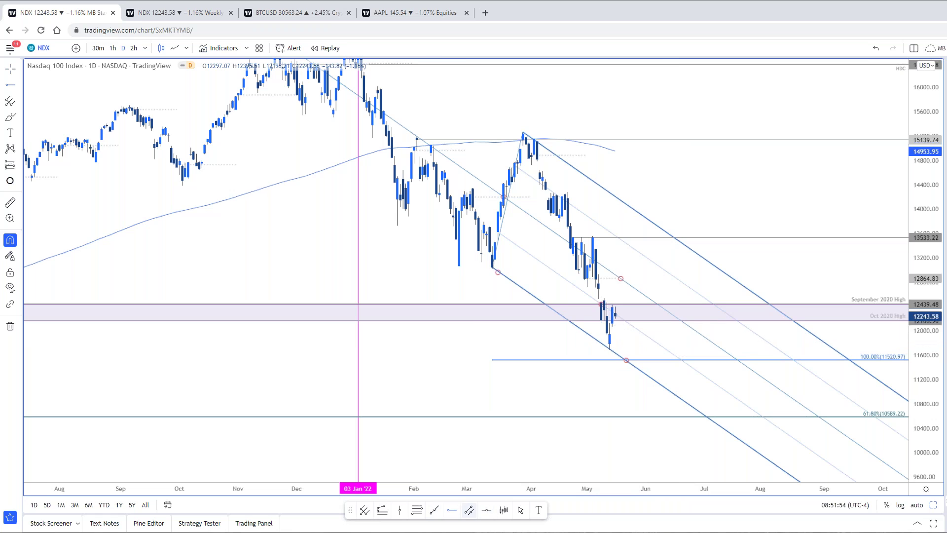
{"action": "left_click", "coordinate": [610, 334]}
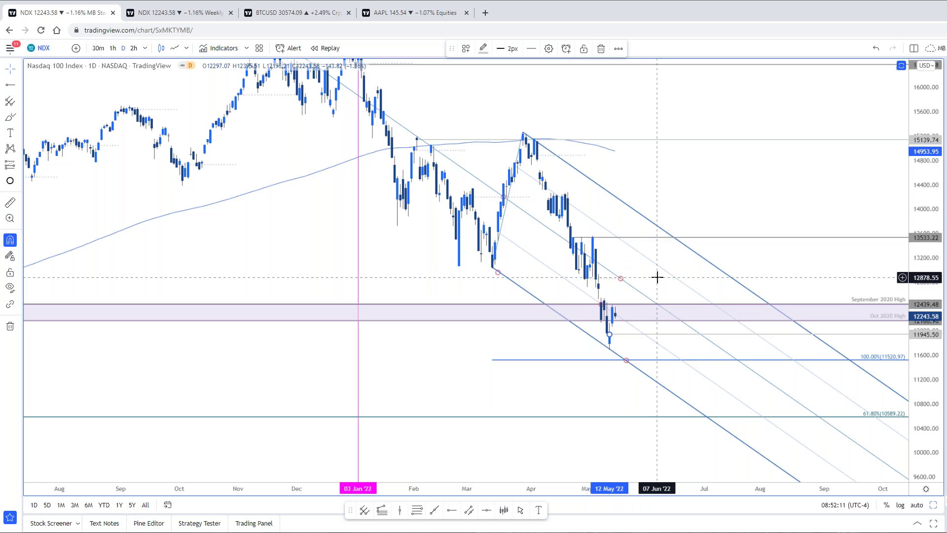
{"action": "left_click_drag", "start_coordinate": [704, 200], "coordinate": [721, 244]}
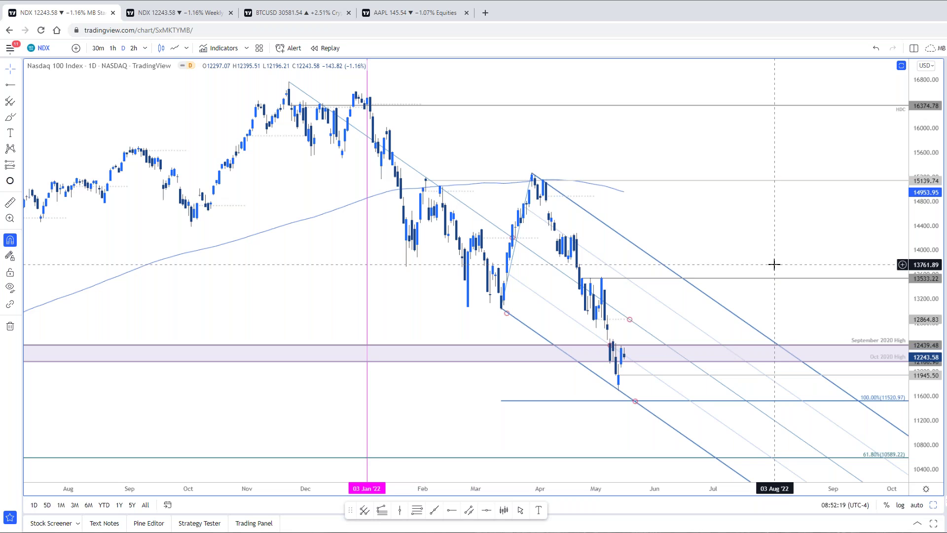
Check the S&P 500 daily chart for comparison, and bring up the Nasdaq 100 2-hour chart with its full descending channel in view.
{"action": "key", "text": "Down"}
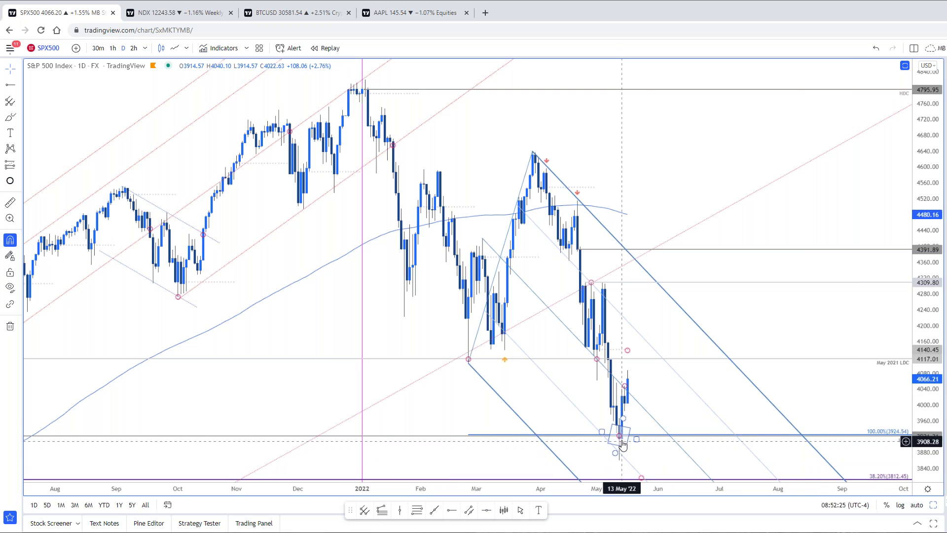
{"action": "key", "text": "Down"}
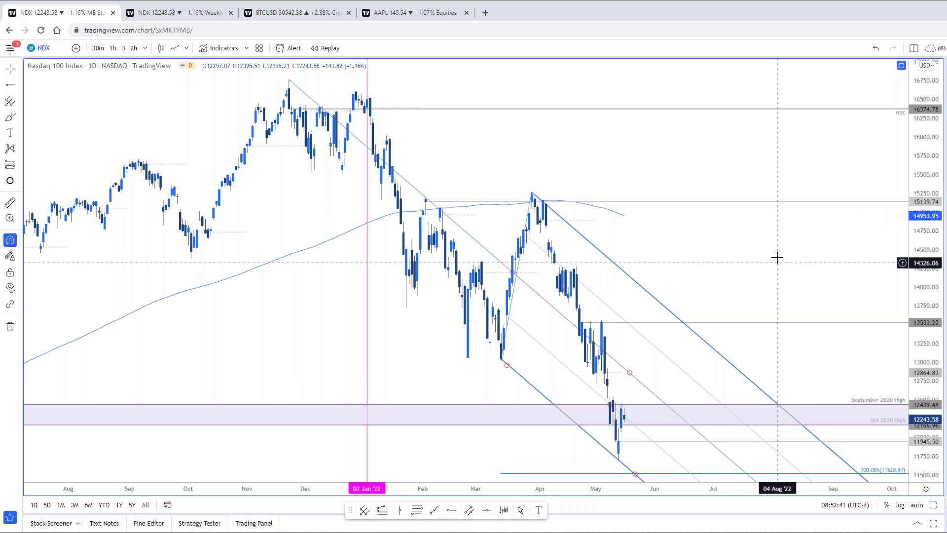
{"action": "key", "text": "Tab"}
{"action": "left_click_drag", "start_coordinate": [779, 317], "coordinate": [729, 261]}
{"action": "left_click_drag", "start_coordinate": [930, 269], "coordinate": [936, 306]}
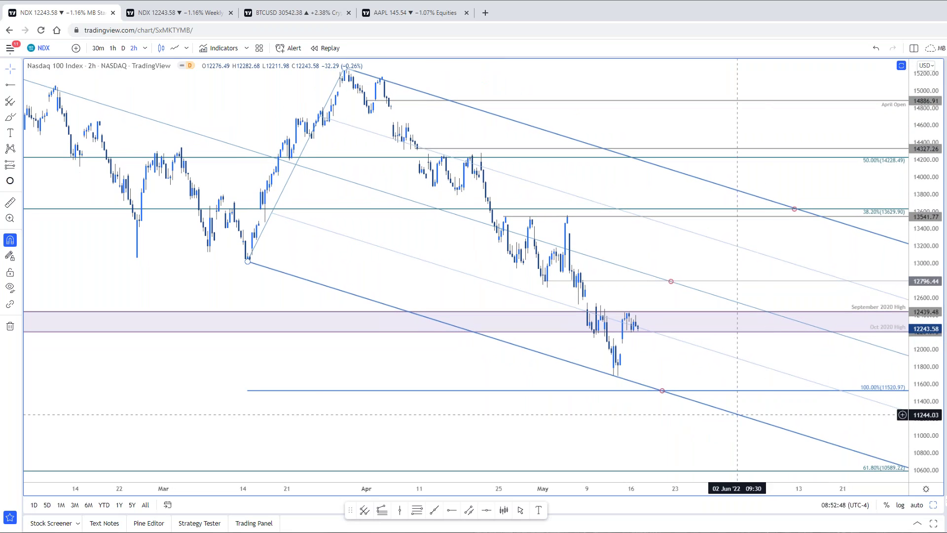
Measure the drop from the 100% extension at 11520.97 to the 61.8% level at 10589.22 and inspect the lower channel line there.
{"action": "left_click", "coordinate": [662, 391], "text": "shift"}
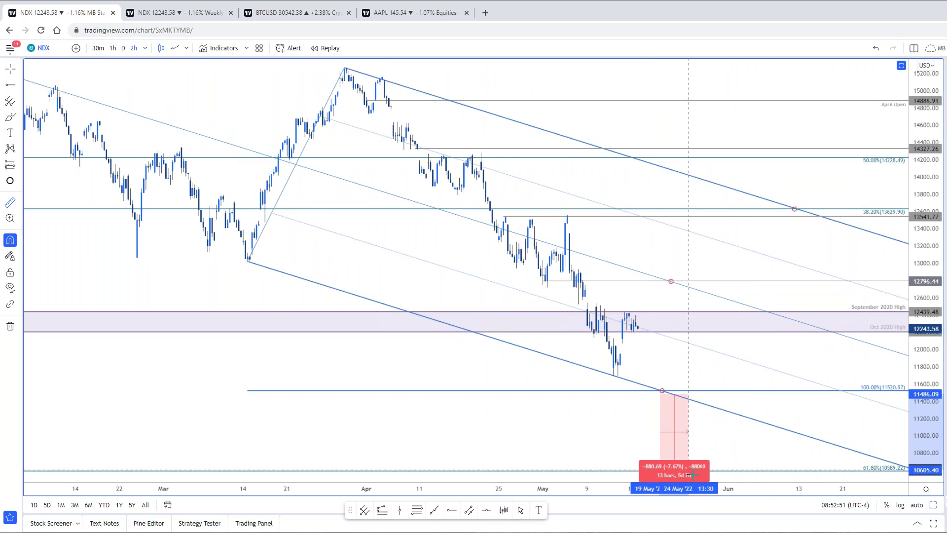
{"action": "left_click", "coordinate": [746, 471]}
{"action": "left_click", "coordinate": [854, 435]}
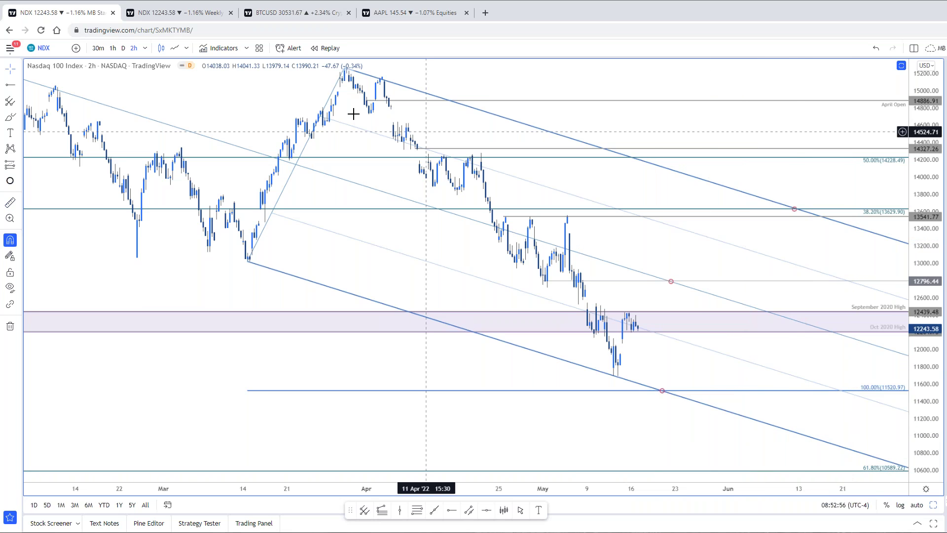
{"action": "left_click", "coordinate": [662, 390]}
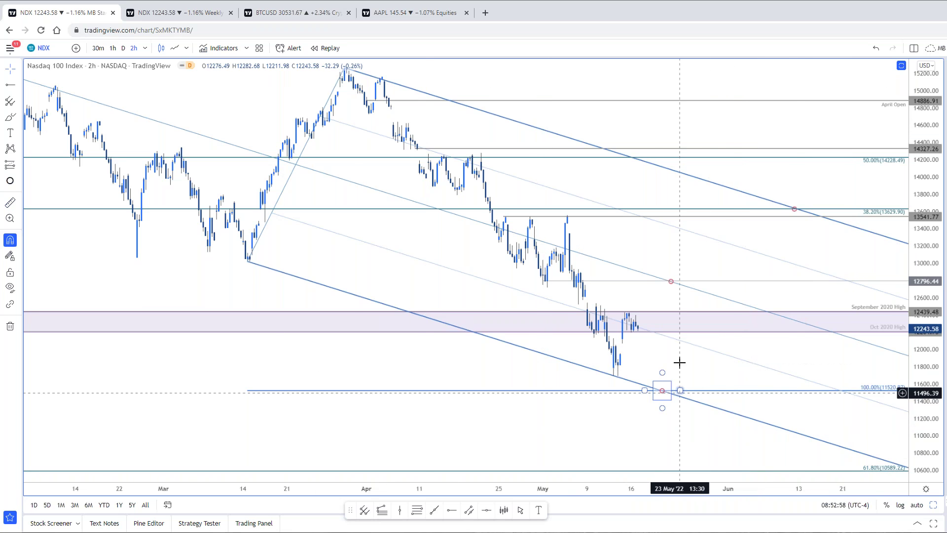
{"action": "left_click_drag", "start_coordinate": [680, 363], "coordinate": [676, 368]}
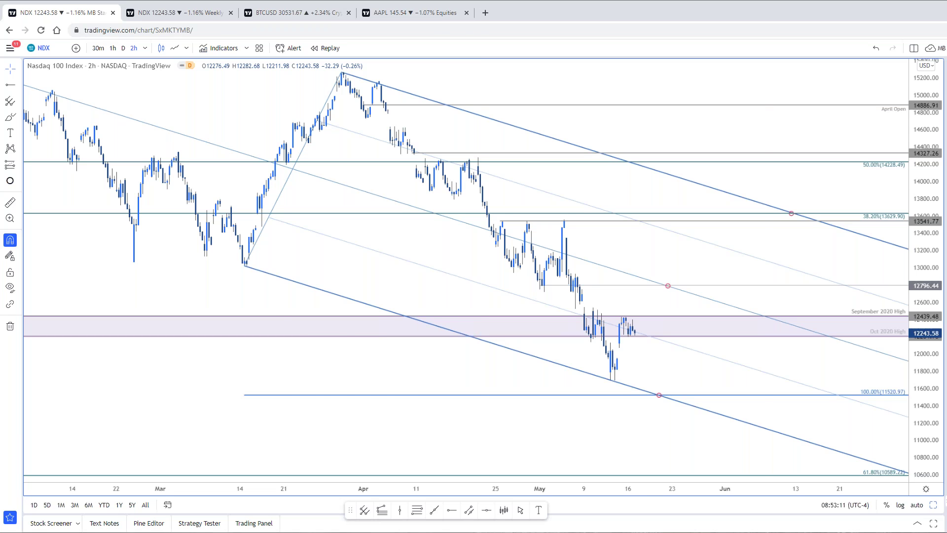
Close the 5/16 intraday update and enlarge the GBPUSD Weekly chart in the 5/15 update.
{"action": "key", "text": "alt+Tab"}
{"action": "left_click", "coordinate": [300, 145]}
{"action": "scroll", "coordinate": [290, 295], "scroll_direction": "down", "scroll_amount": 4}
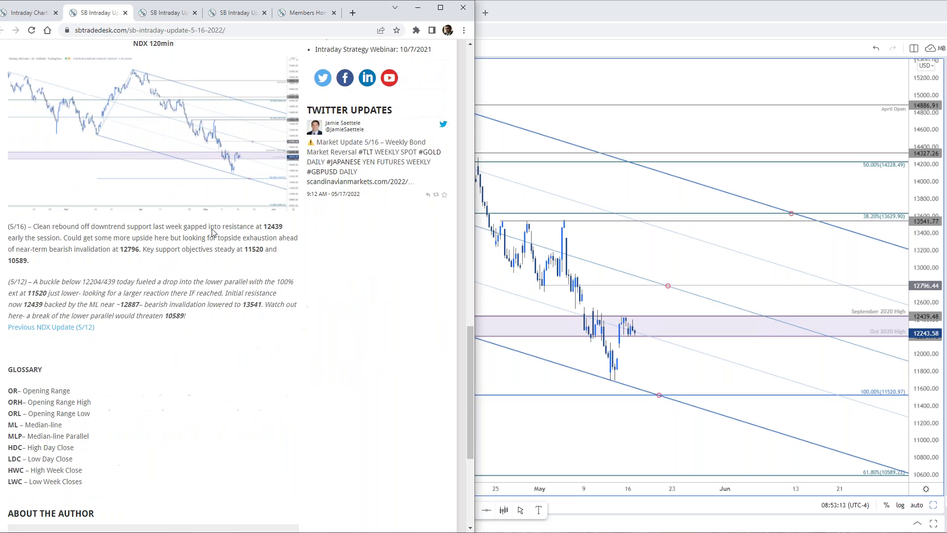
{"action": "left_click", "coordinate": [125, 12]}
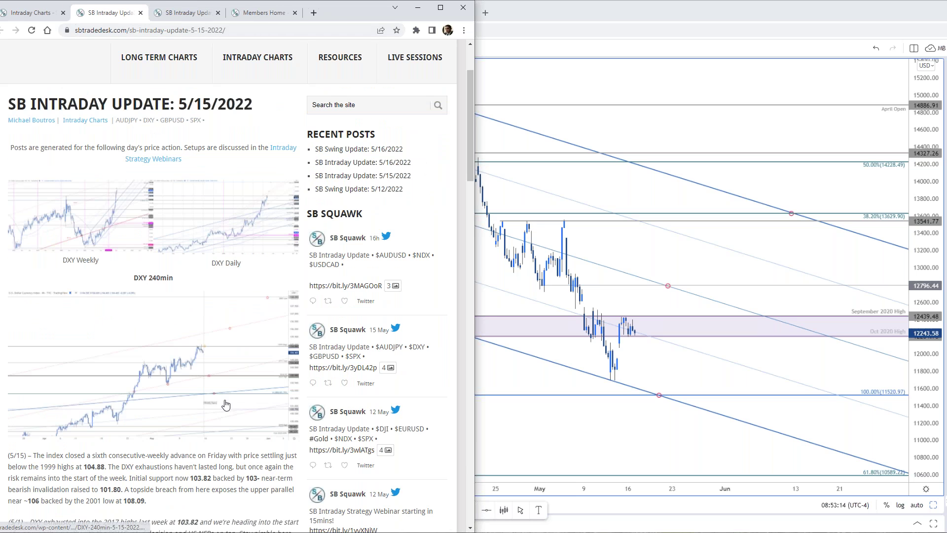
{"action": "scroll", "coordinate": [249, 408], "scroll_direction": "down", "scroll_amount": 8}
{"action": "scroll", "coordinate": [445, 445], "scroll_direction": "down", "scroll_amount": 2}
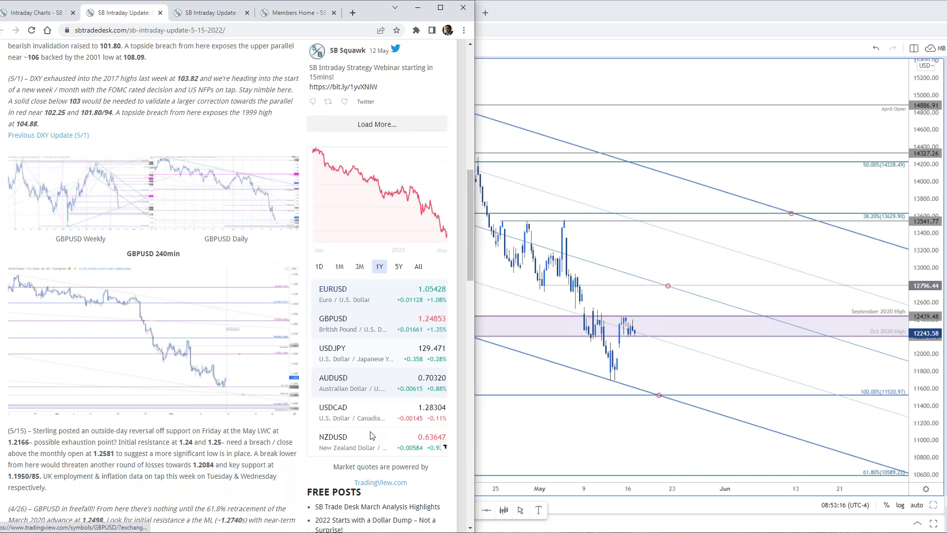
{"action": "scroll", "coordinate": [79, 148], "scroll_direction": "down", "scroll_amount": 1}
{"action": "left_click", "coordinate": [78, 143]}
Bring up GBPUSD on the weekly layout and compare it with the enlarged GBPUSD Weekly chart in the 5/15 update.
{"action": "left_click", "coordinate": [637, 164]}
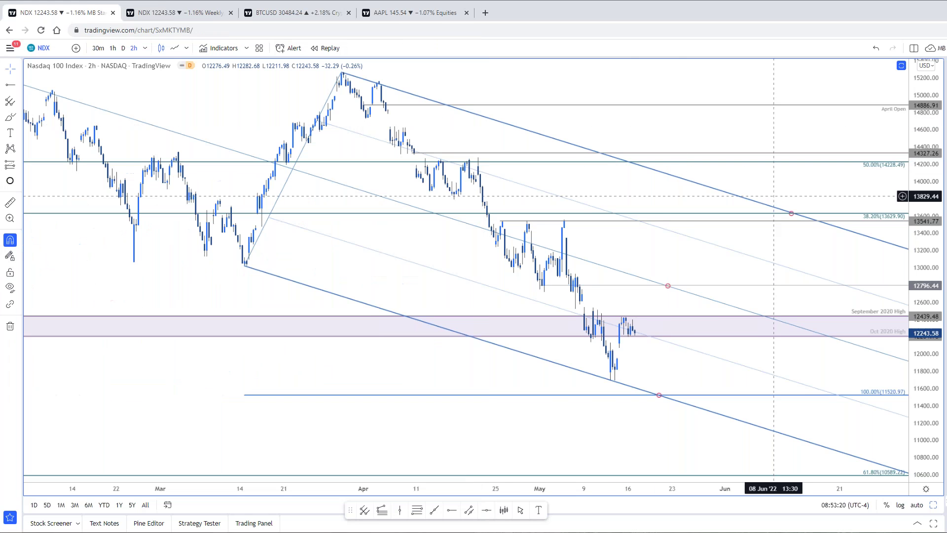
{"action": "left_click", "coordinate": [176, 14]}
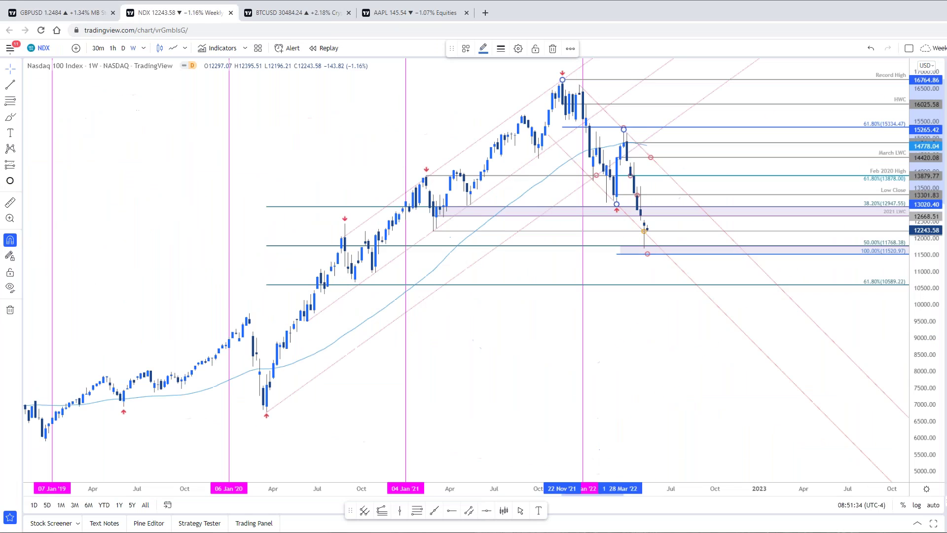
{"action": "key", "text": "ctrl+1"}
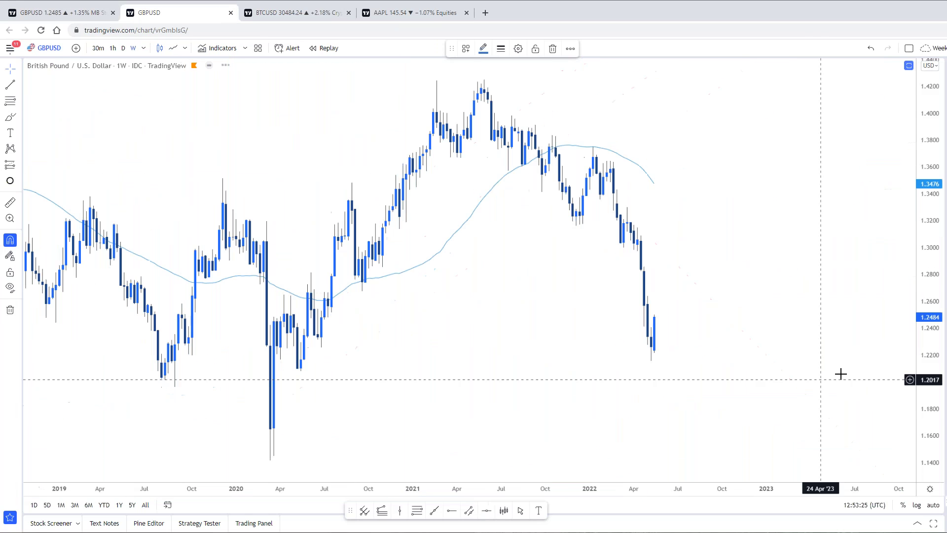
{"action": "scroll", "coordinate": [821, 422], "scroll_direction": "down", "scroll_amount": 2}
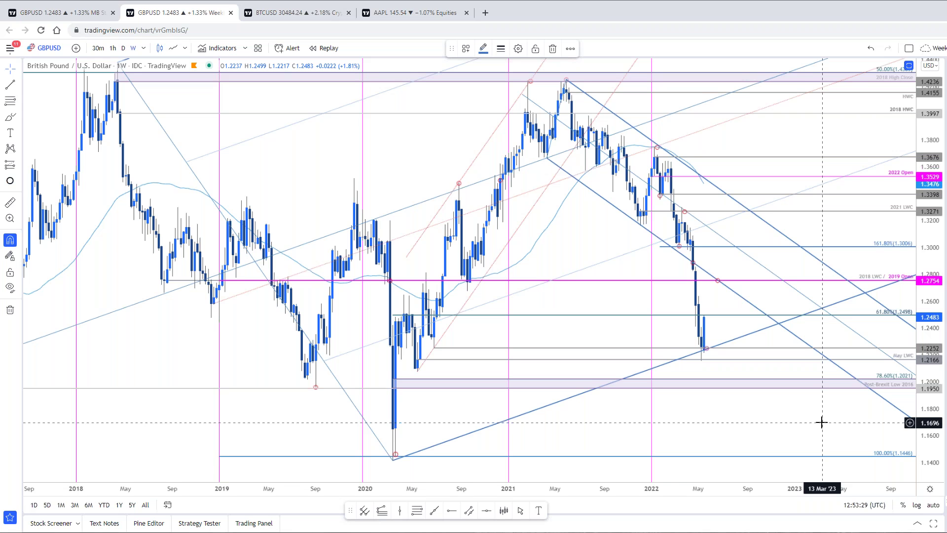
{"action": "key", "text": "alt+Tab"}
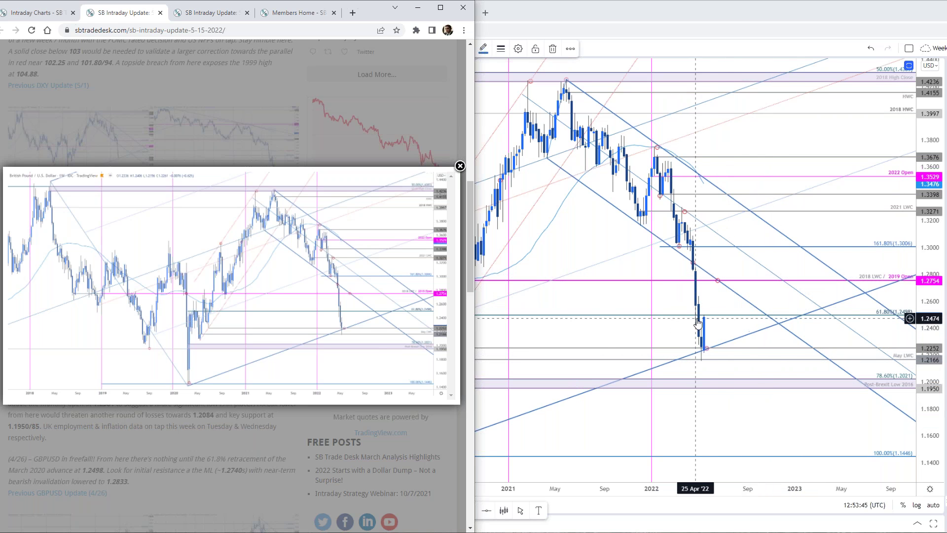
{"action": "left_click", "coordinate": [701, 336]}
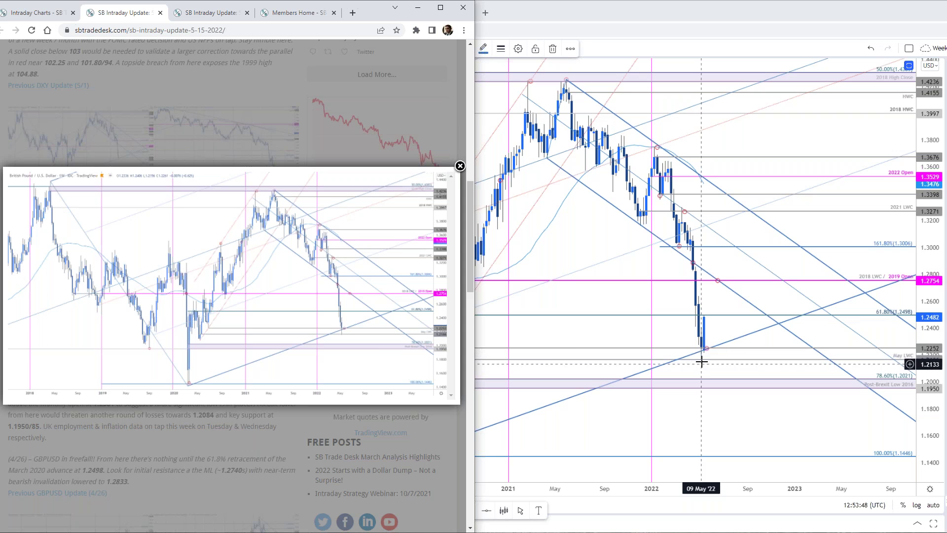
View the GBPUSD weekly chart as a line to examine its closes, and restore the candlesticks.
{"action": "left_click", "coordinate": [659, 328]}
{"action": "left_click", "coordinate": [173, 48]}
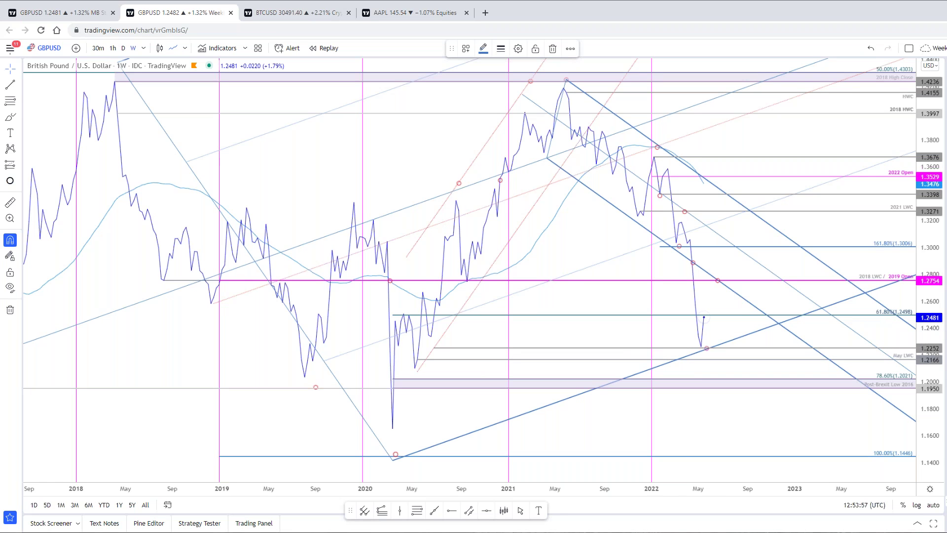
{"action": "left_click", "coordinate": [160, 48]}
Bring up the GBPUSD daily chart and compare it with the enlarged GBPUSD Daily chart in the 5/15 update.
{"action": "left_click", "coordinate": [81, 13]}
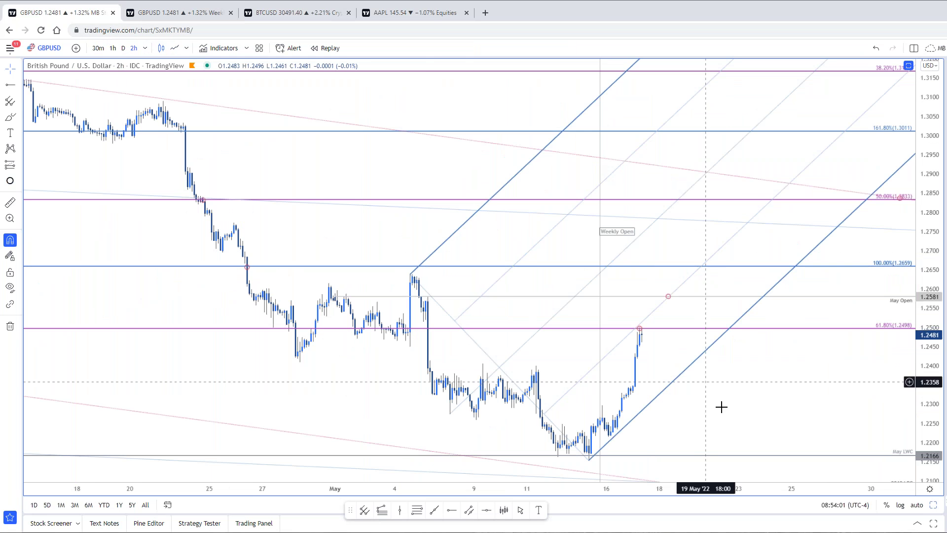
{"action": "key", "text": "Tab"}
{"action": "left_click_drag", "start_coordinate": [711, 423], "coordinate": [819, 410]}
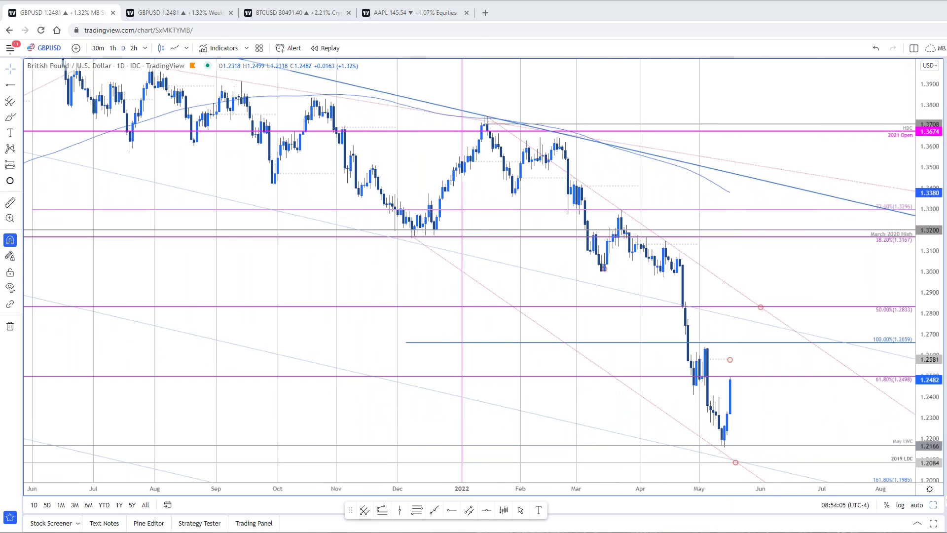
{"action": "key", "text": "alt+Tab"}
{"action": "left_click", "coordinate": [368, 342]}
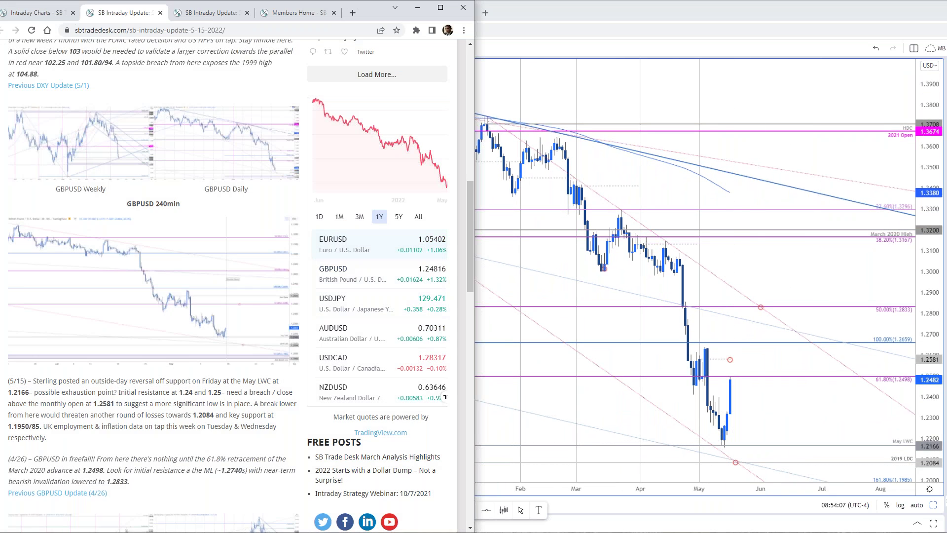
{"action": "left_click", "coordinate": [226, 142]}
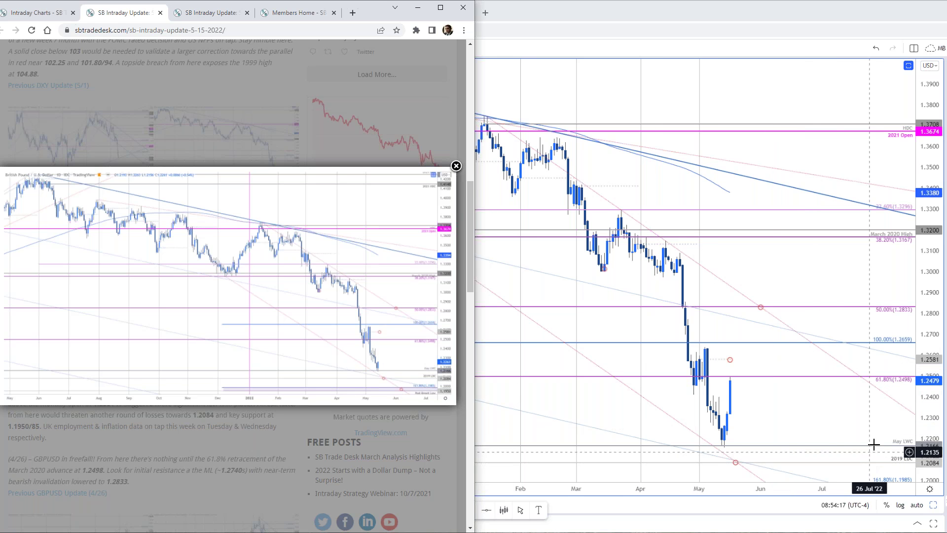
{"action": "scroll", "coordinate": [874, 444], "scroll_direction": "down", "scroll_amount": 3}
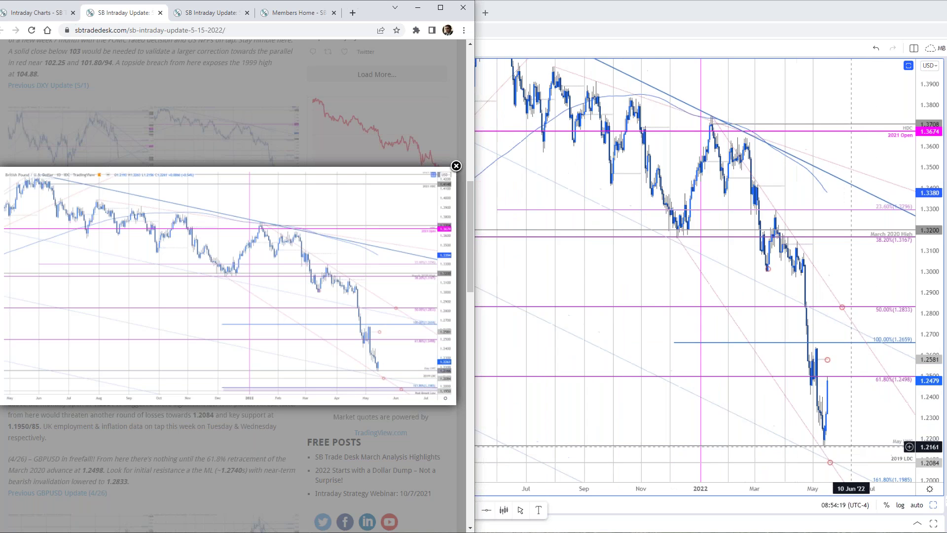
{"action": "scroll", "coordinate": [839, 447], "scroll_direction": "up", "scroll_amount": 2}
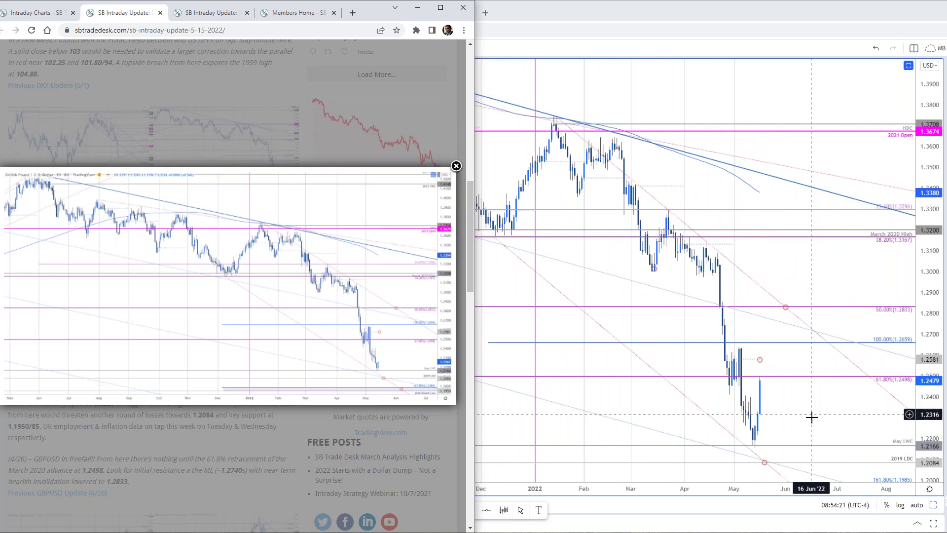
Enlarge the GBPUSD 240min chart in the 5/15 update, and frame the live GBPUSD 2-hour chart from the 38.2% level to the 2019 LDC.
{"action": "left_click", "coordinate": [340, 470]}
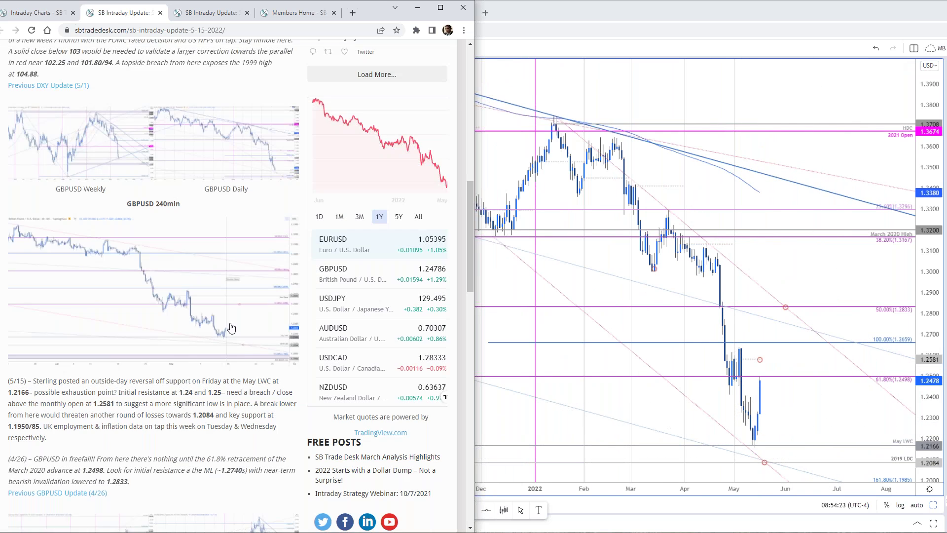
{"action": "left_click", "coordinate": [228, 286]}
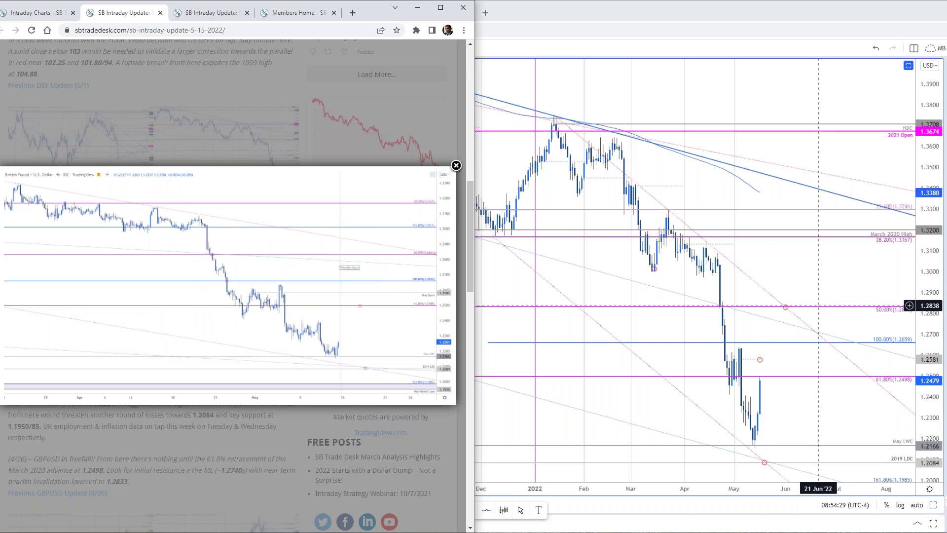
{"action": "left_click", "coordinate": [820, 285]}
{"action": "key", "text": "Tab"}
{"action": "left_click_drag", "start_coordinate": [770, 413], "coordinate": [784, 381]}
{"action": "left_click_drag", "start_coordinate": [928, 331], "coordinate": [931, 382]}
{"action": "left_click_drag", "start_coordinate": [831, 347], "coordinate": [857, 372]}
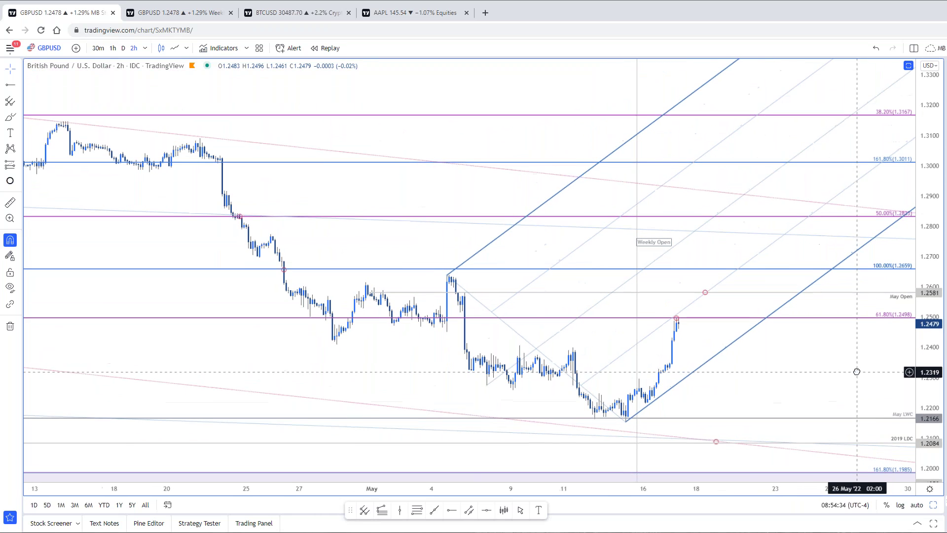
Remove the ascending pitchfork temporarily to compare the GBPUSD 2-hour chart with the enlarged 240min chart in the 5/15 update, and restore it.
{"action": "left_click", "coordinate": [712, 358]}
{"action": "key", "text": "Delete"}
{"action": "key", "text": "alt+Tab"}
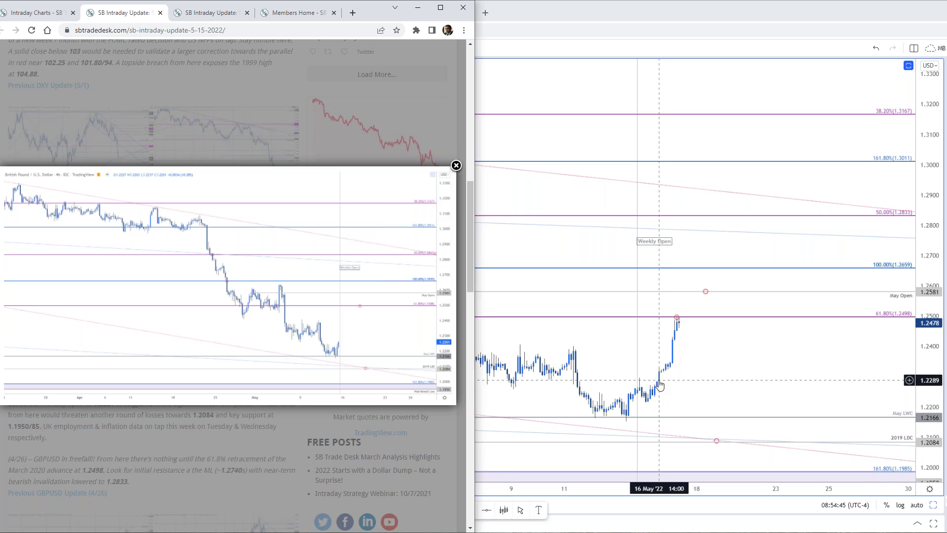
{"action": "left_click", "coordinate": [678, 318]}
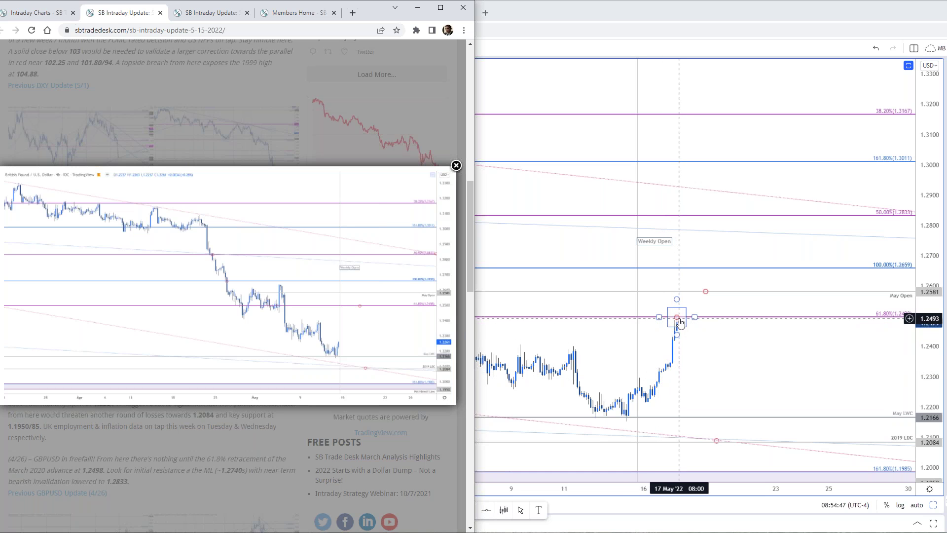
{"action": "left_click", "coordinate": [354, 312]}
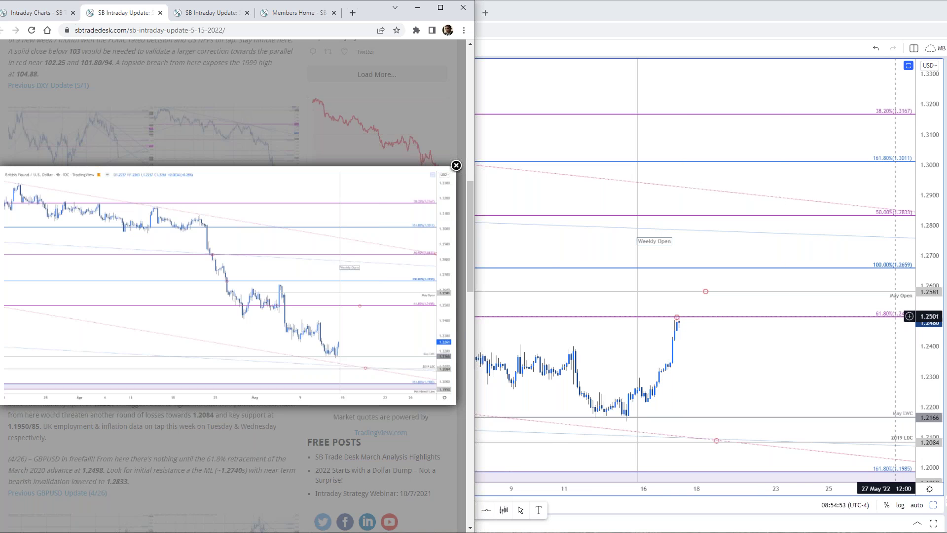
{"action": "left_click", "coordinate": [798, 359]}
{"action": "key", "text": "ctrl+z"}
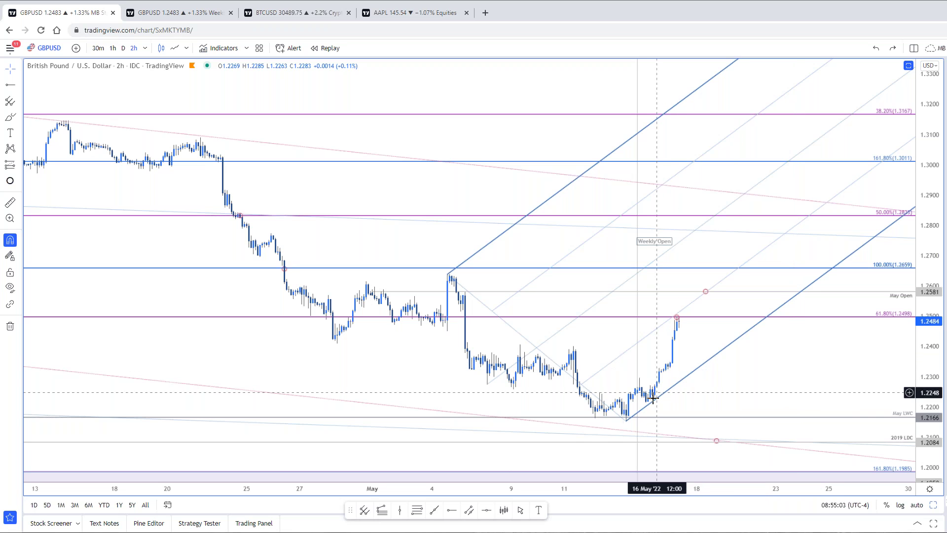
Add a horizontal ray from the 15 May high at 1.2297, copy a circle marker onto its pitchfork intersection, and delete the stray duplicate ray.
{"action": "left_click", "coordinate": [684, 316]}
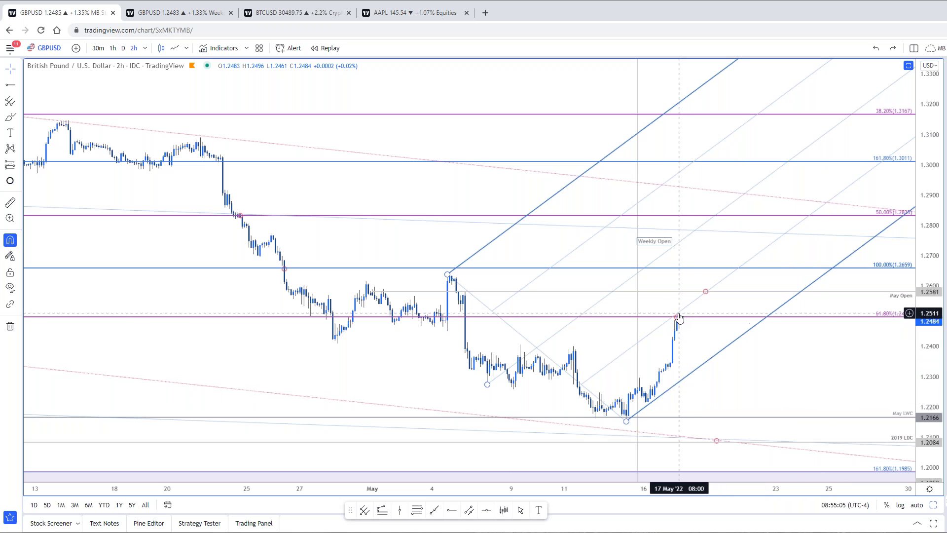
{"action": "left_click", "coordinate": [677, 318]}
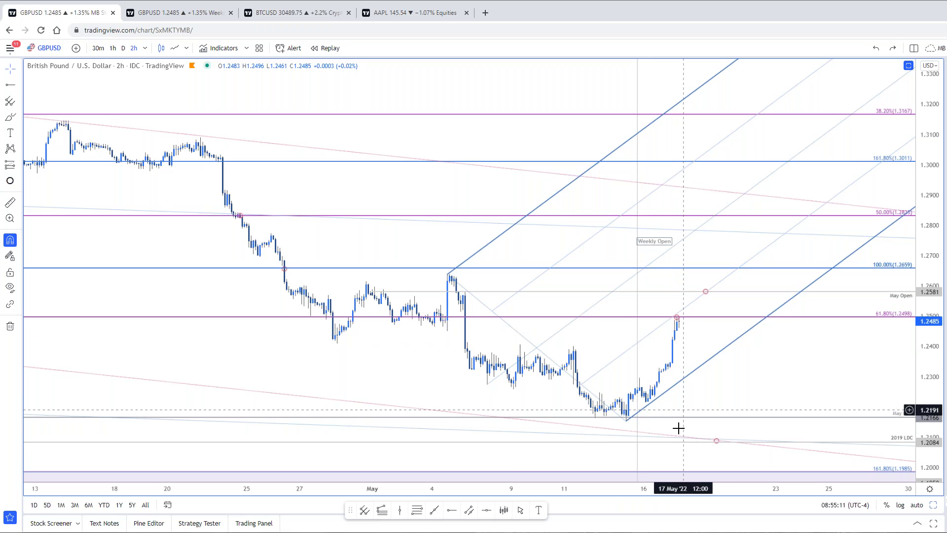
{"action": "left_click", "coordinate": [452, 510]}
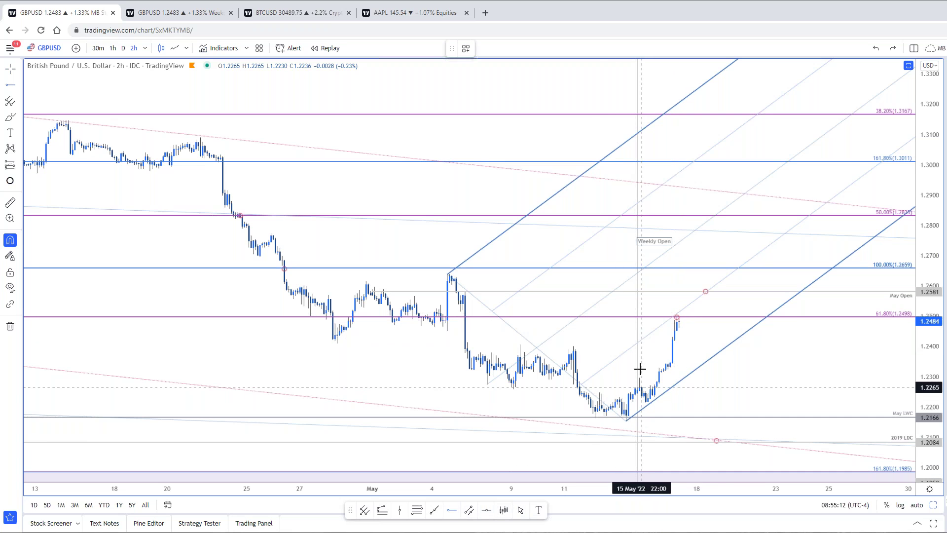
{"action": "left_click", "coordinate": [640, 379]}
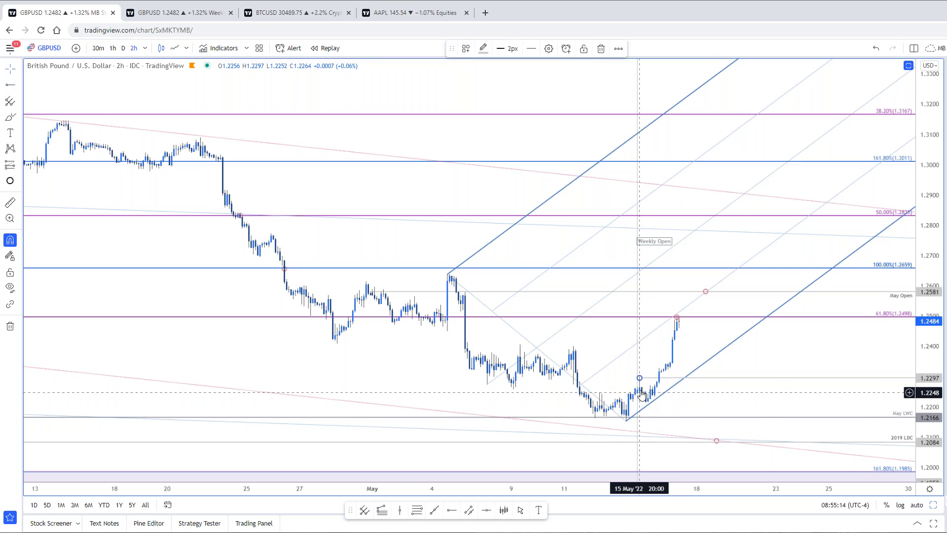
{"action": "mouse_move", "coordinate": [706, 296]}
{"action": "left_mouse_down", "text": "ctrl"}
{"action": "mouse_move", "coordinate": [703, 348]}
{"action": "mouse_move", "coordinate": [685, 389]}
{"action": "left_mouse_up", "text": "ctrl"}
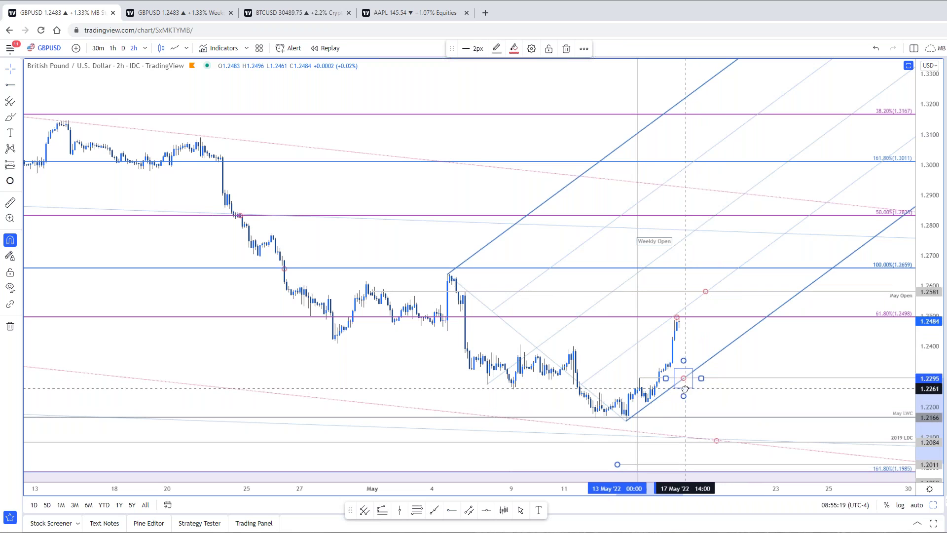
{"action": "left_click", "coordinate": [664, 464]}
{"action": "key", "text": "Delete"}
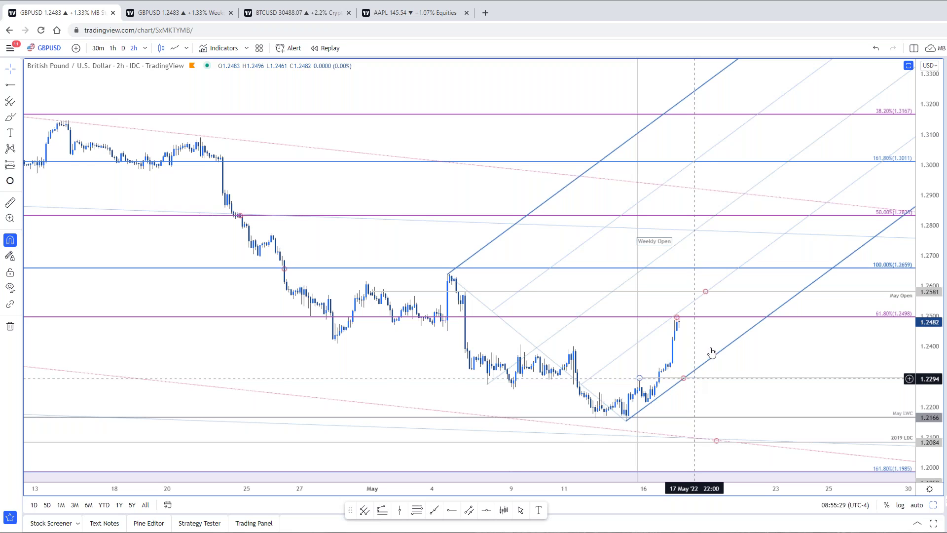
Try a descending trend line from the 21 April high at 1.3090 through the 4 May high at 1.2634, and delete it.
{"action": "left_click", "coordinate": [434, 509]}
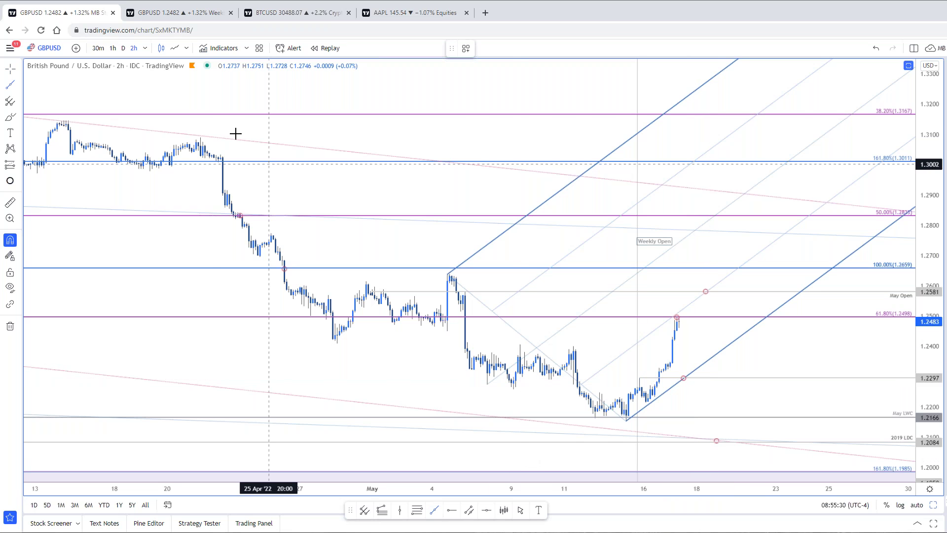
{"action": "left_click", "coordinate": [197, 129]}
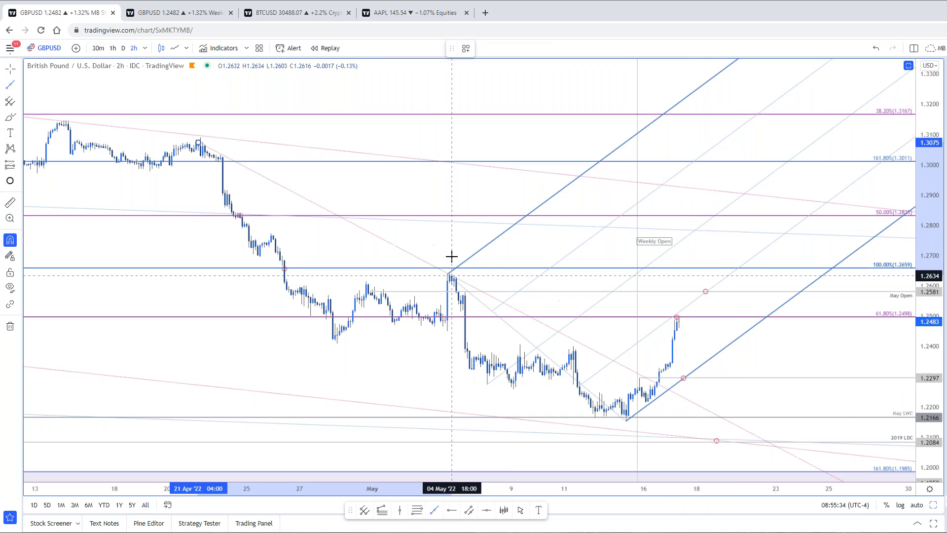
{"action": "left_click", "coordinate": [451, 272]}
{"action": "left_click_drag", "start_coordinate": [199, 148], "coordinate": [200, 138]}
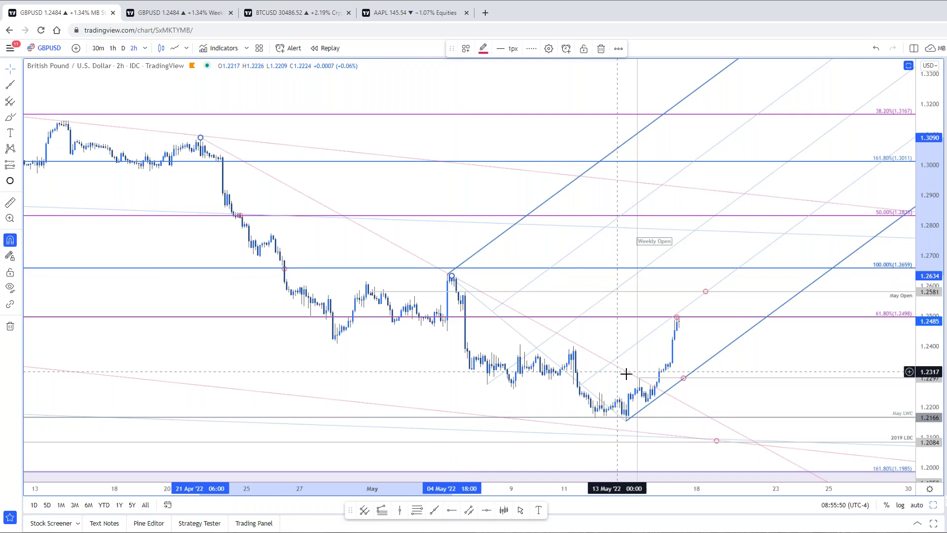
{"action": "left_click", "coordinate": [641, 383]}
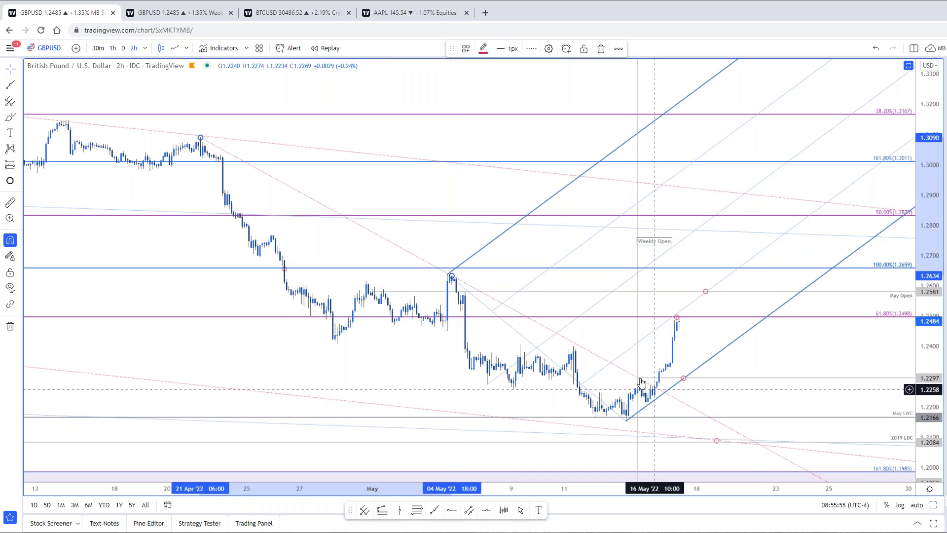
{"action": "left_click", "coordinate": [597, 358]}
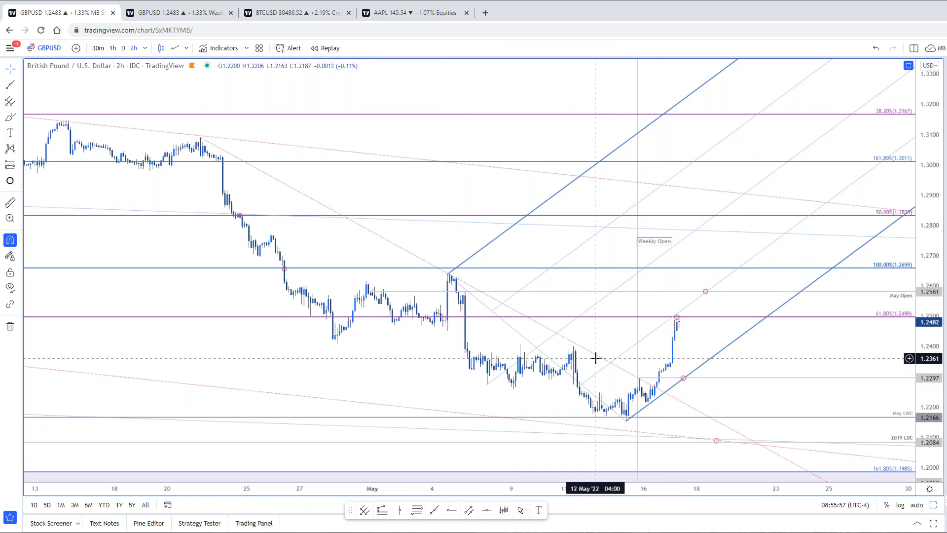
{"action": "left_click", "coordinate": [569, 340]}
{"action": "key", "text": "Delete"}
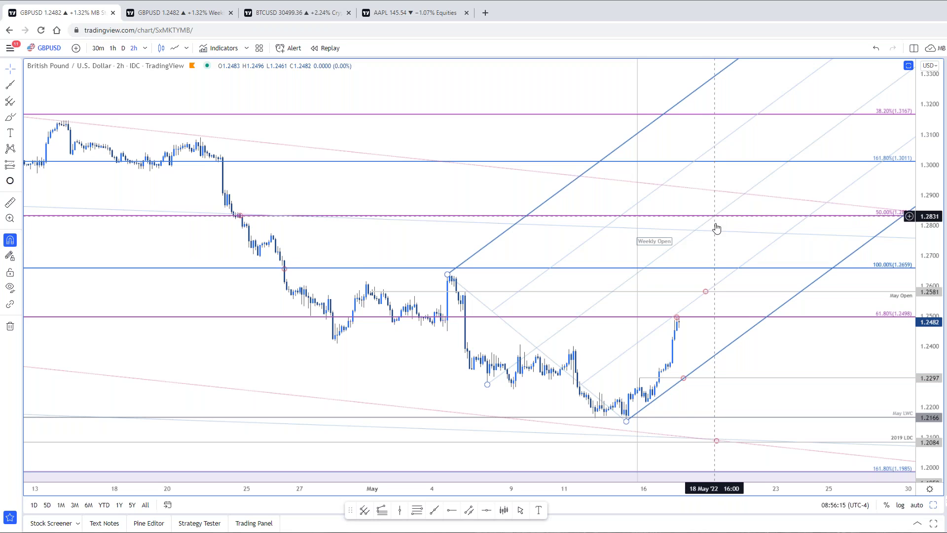
Add a horizontal ray extending from the 9 May swing high at about 1.240 on the GBPUSD 2-hour chart.
{"action": "left_click", "coordinate": [713, 355]}
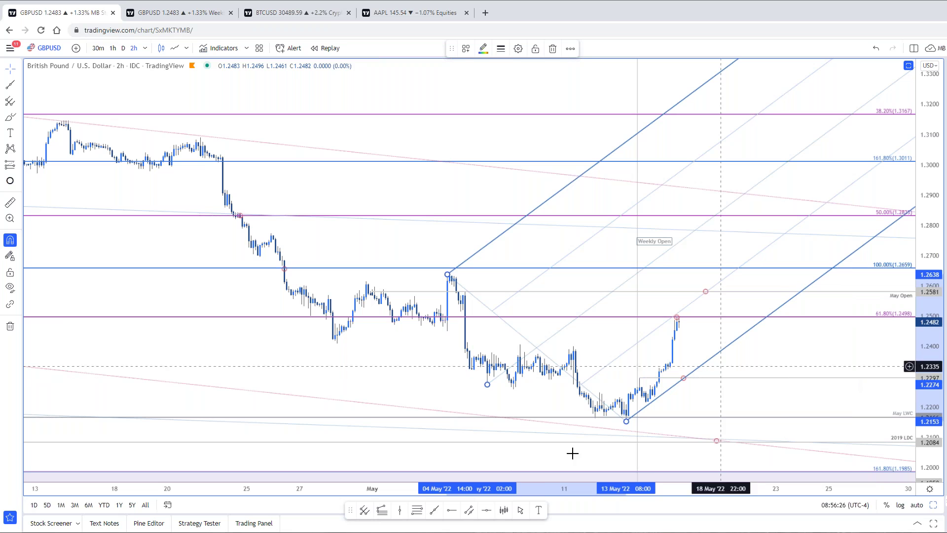
{"action": "left_click", "coordinate": [451, 511]}
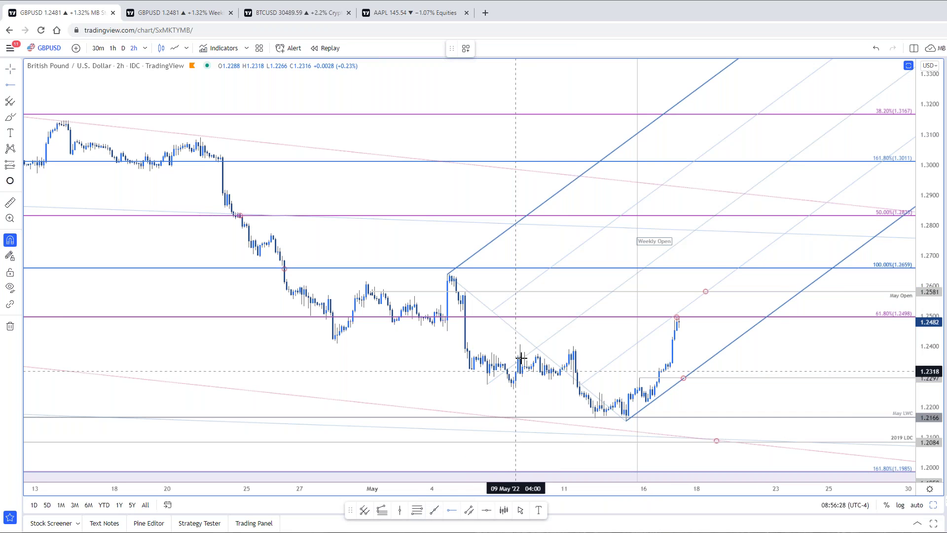
{"action": "left_click", "coordinate": [520, 344]}
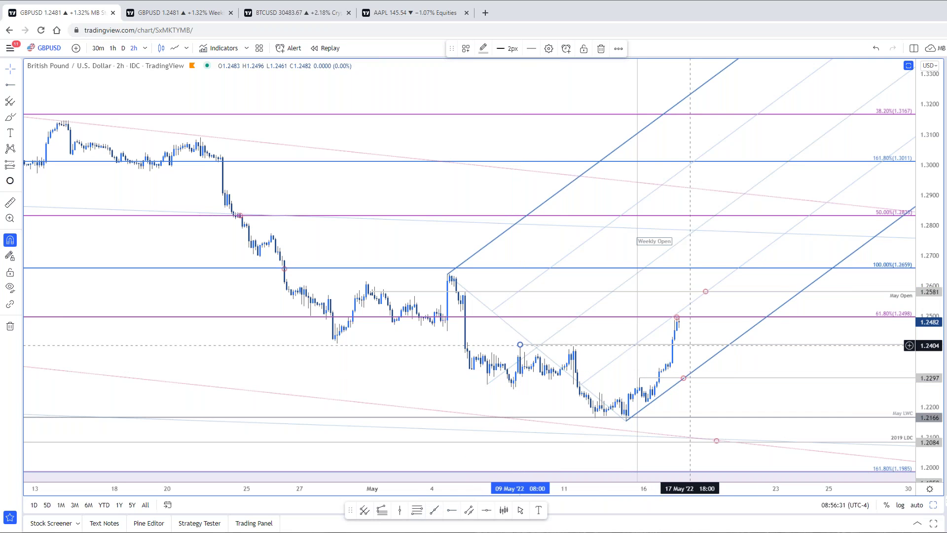
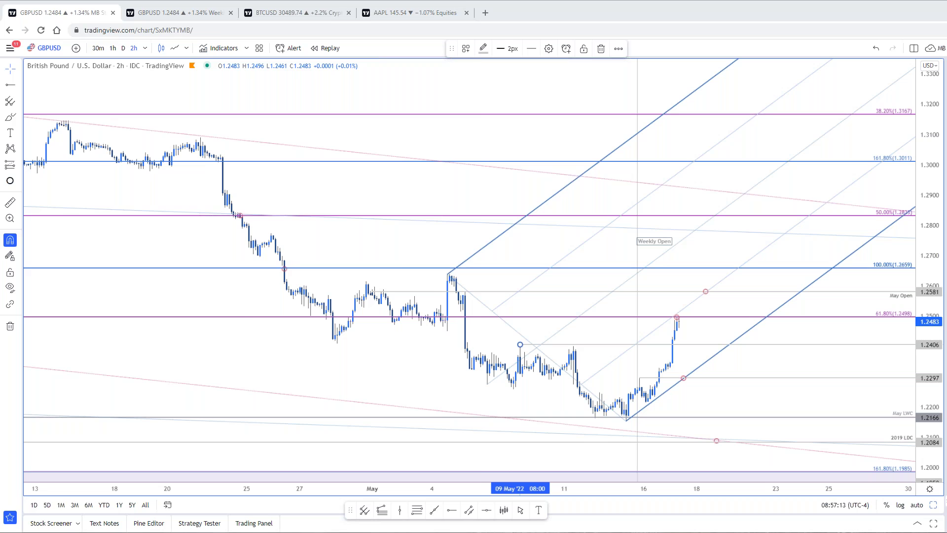
Switch to the SB Trade Desk 5/15 update, review the enlarged AUDJPY weekly and daily charts, and return to TradingView.
{"action": "key", "text": "alt+Tab"}
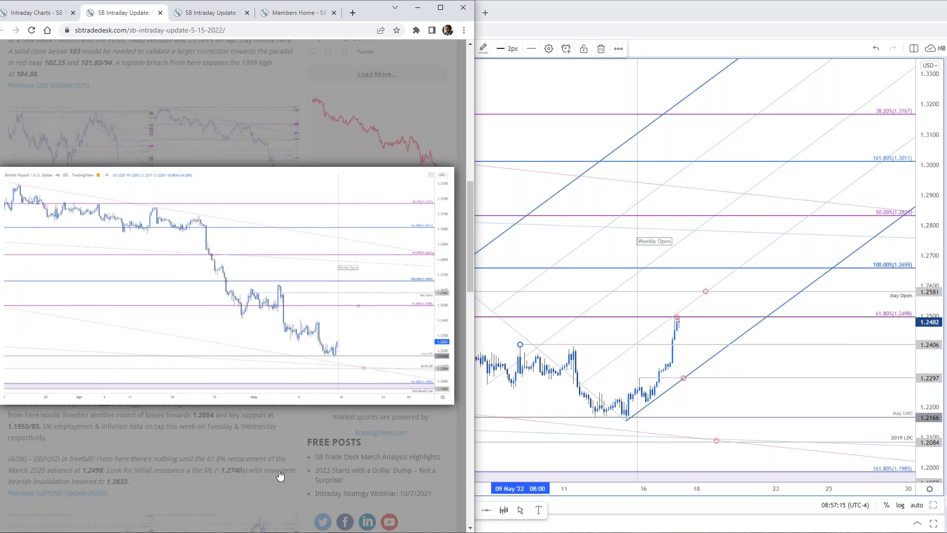
{"action": "left_click", "coordinate": [279, 475]}
{"action": "scroll", "coordinate": [279, 475], "scroll_direction": "down", "scroll_amount": 8}
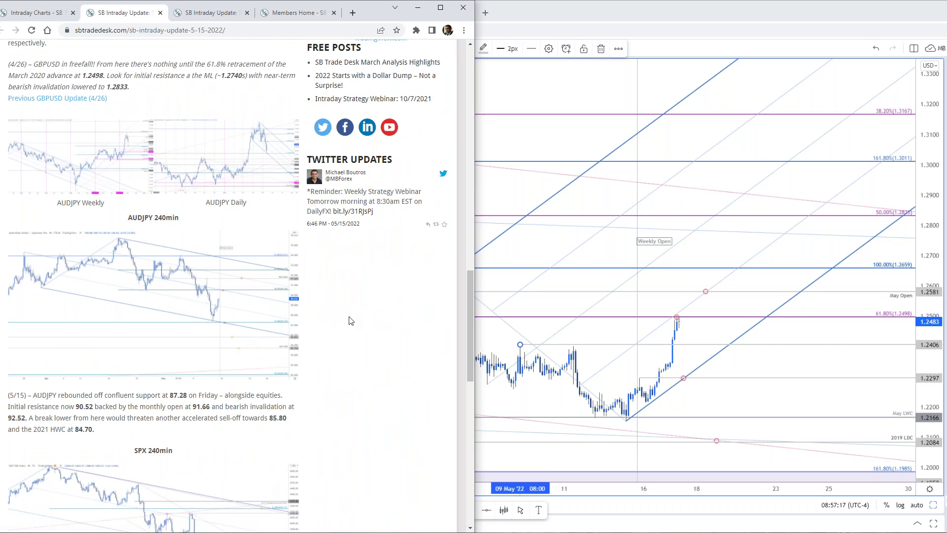
{"action": "left_click", "coordinate": [131, 167]}
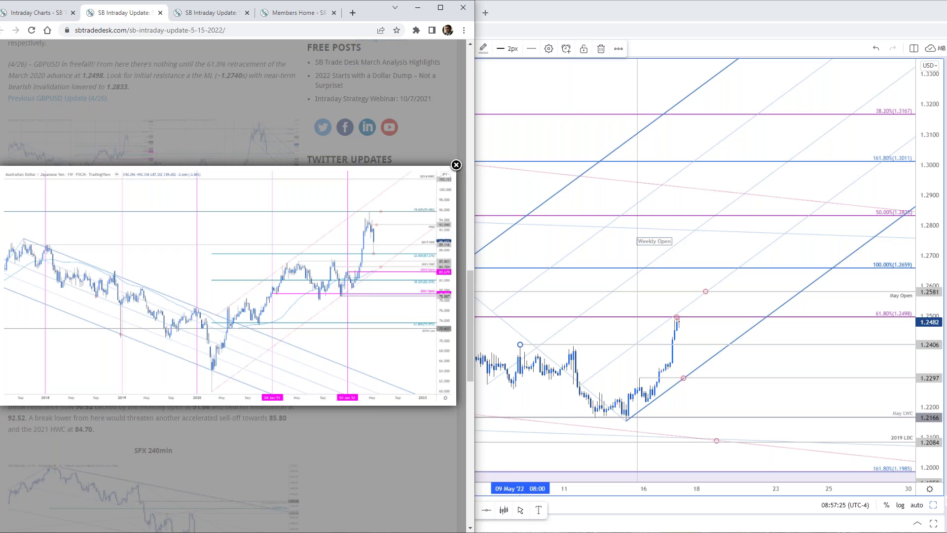
{"action": "left_click", "coordinate": [456, 165]}
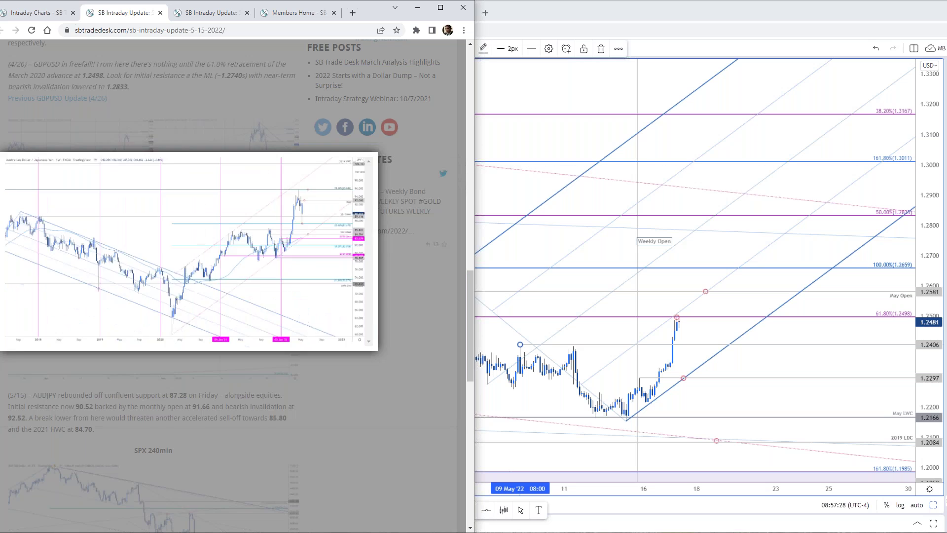
{"action": "left_click", "coordinate": [226, 182]}
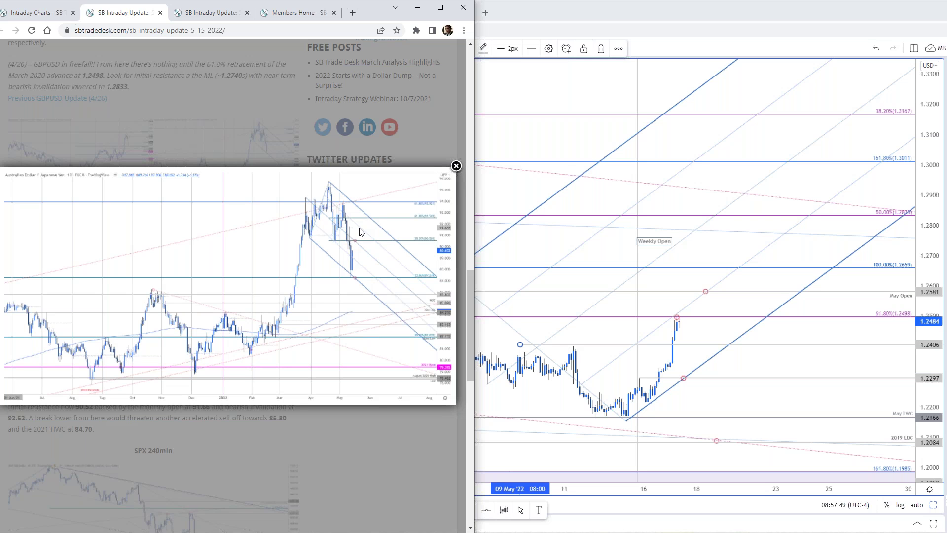
{"action": "left_click", "coordinate": [511, 206]}
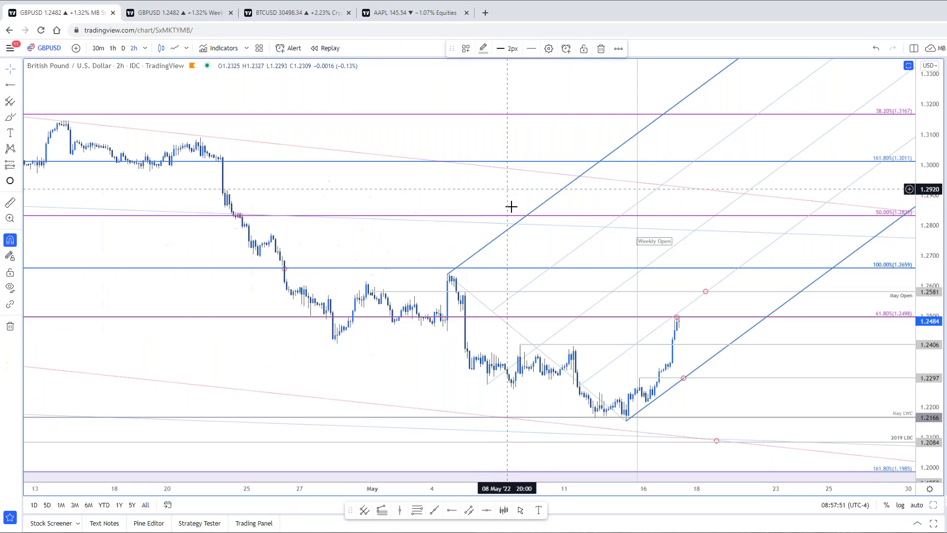
Load AUDJPY in the weekly chart and examine its price action back through the 2017 highs.
{"action": "key", "text": "ctrl+Tab"}
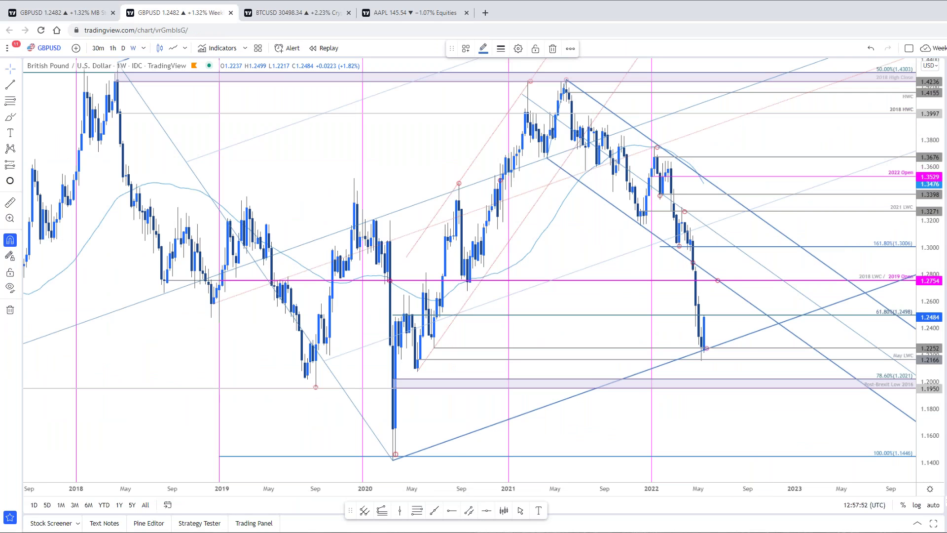
{"action": "key", "text": "Down"}
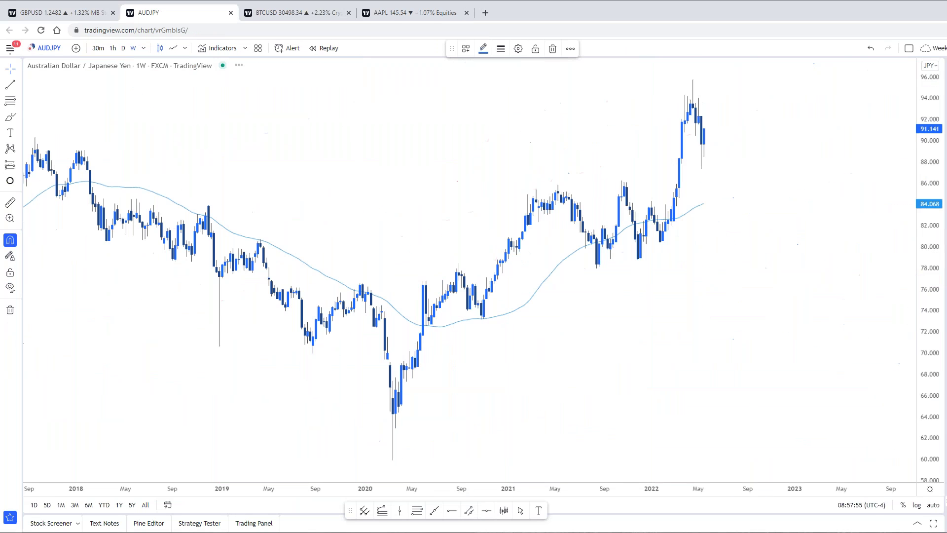
{"action": "scroll", "coordinate": [829, 306], "scroll_direction": "up", "scroll_amount": 2}
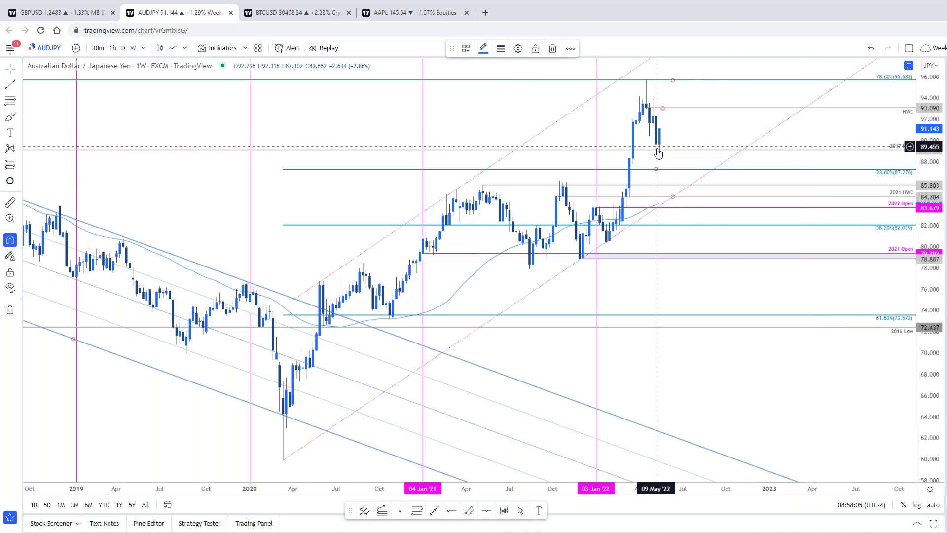
{"action": "scroll", "coordinate": [661, 175], "scroll_direction": "down", "scroll_amount": 5}
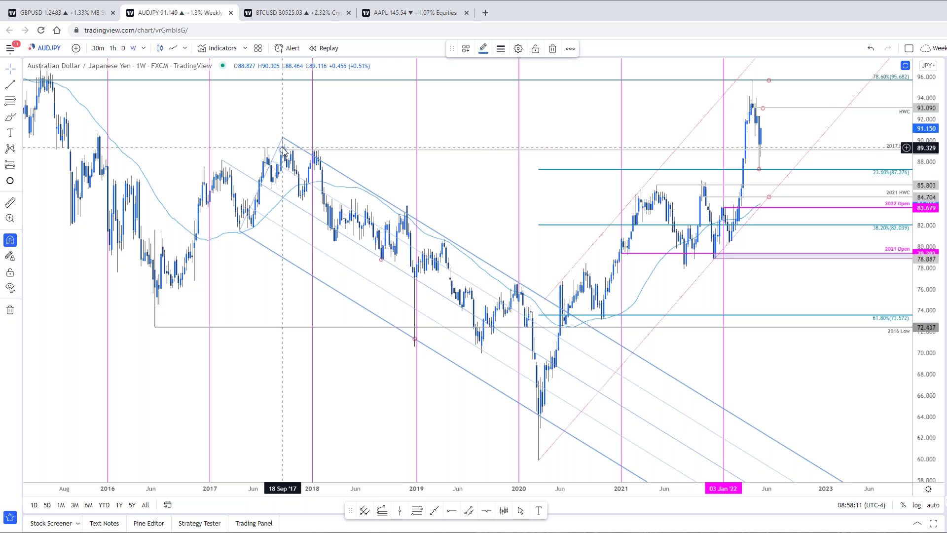
{"action": "scroll", "coordinate": [656, 306], "scroll_direction": "up", "scroll_amount": 3}
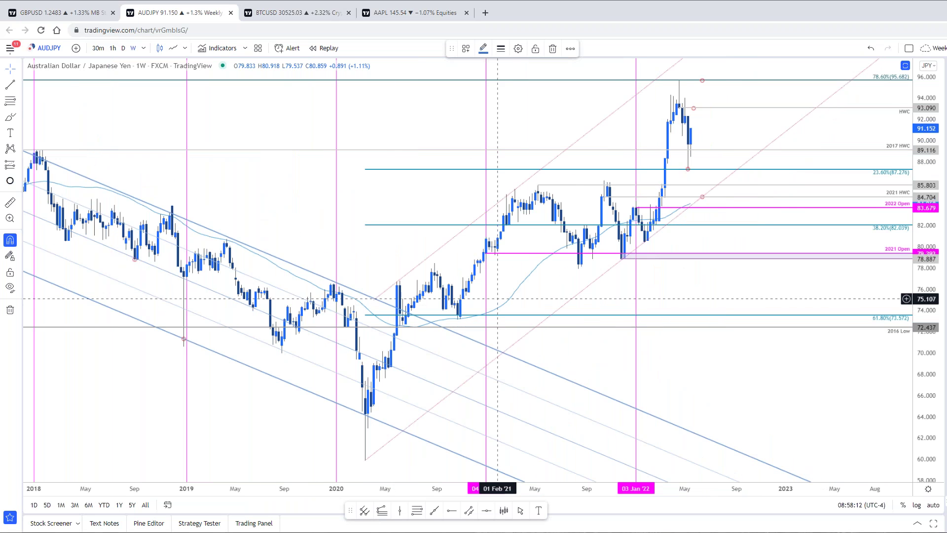
Set the main GBPUSD chart to the daily timeframe, load AUDJPY in it, and highlight the descending pitchfork from the April high.
{"action": "left_click", "coordinate": [97, 13]}
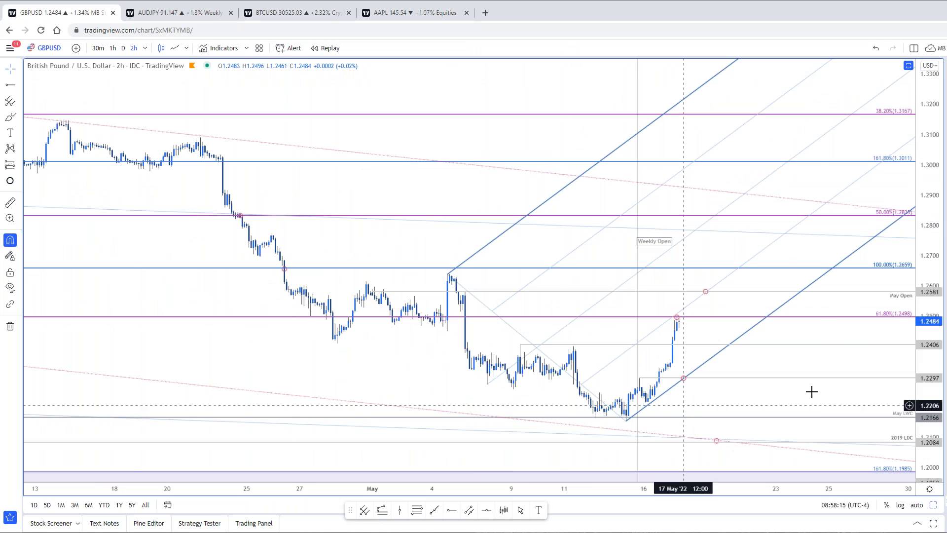
{"action": "left_click", "coordinate": [123, 48]}
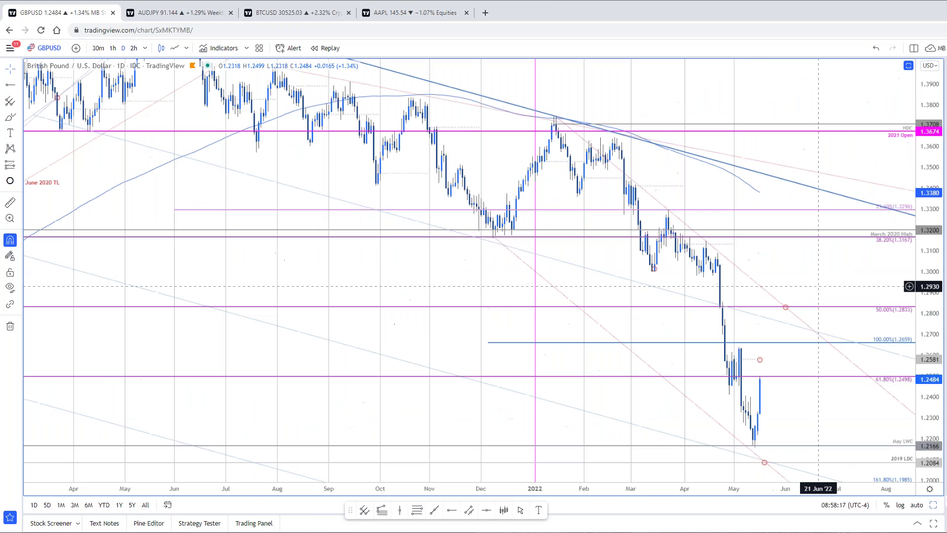
{"action": "key", "text": "Down"}
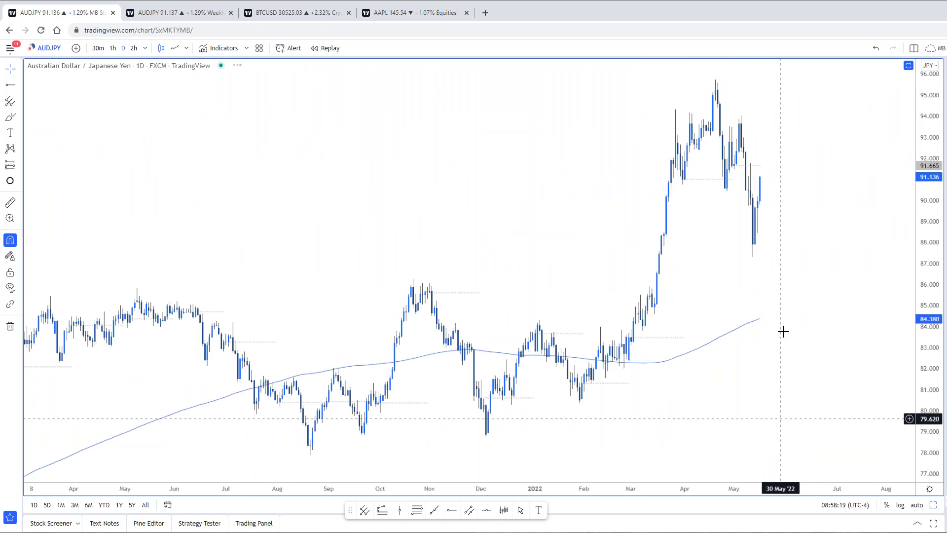
{"action": "scroll", "coordinate": [784, 343], "scroll_direction": "up", "scroll_amount": 4}
{"action": "left_click", "coordinate": [607, 185]}
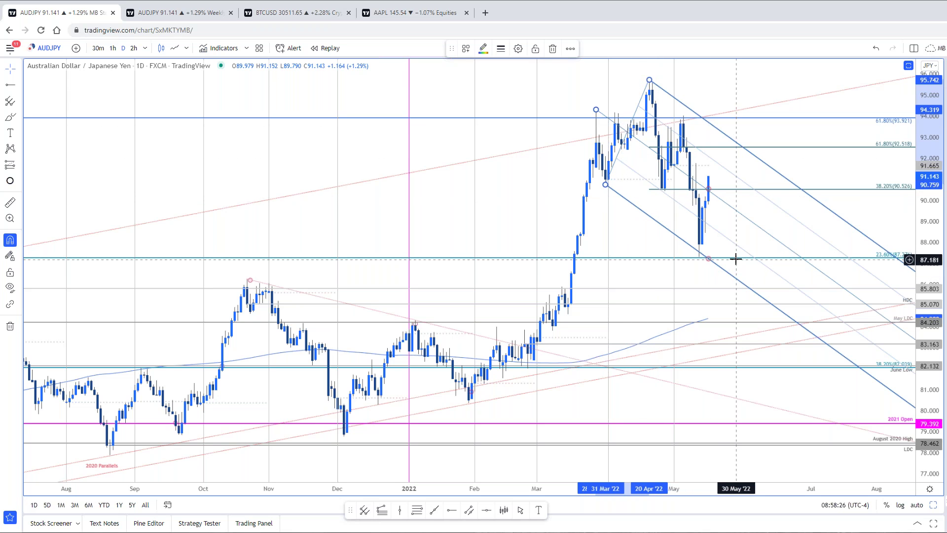
Compare the AUDJPY daily chart with the enlarged daily chart in the SB Trade Desk 5/15 update, and return to TradingView.
{"action": "key", "text": "alt+Tab"}
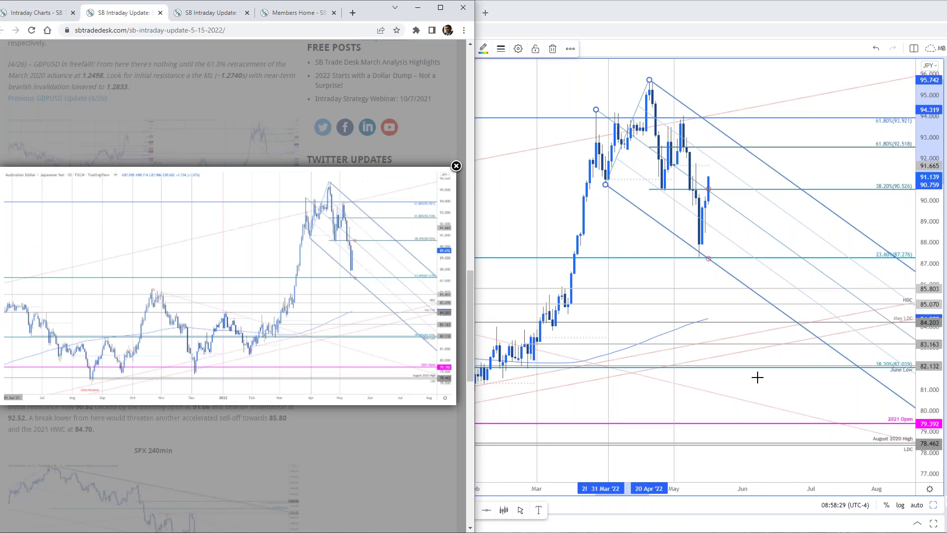
{"action": "left_click", "coordinate": [453, 169]}
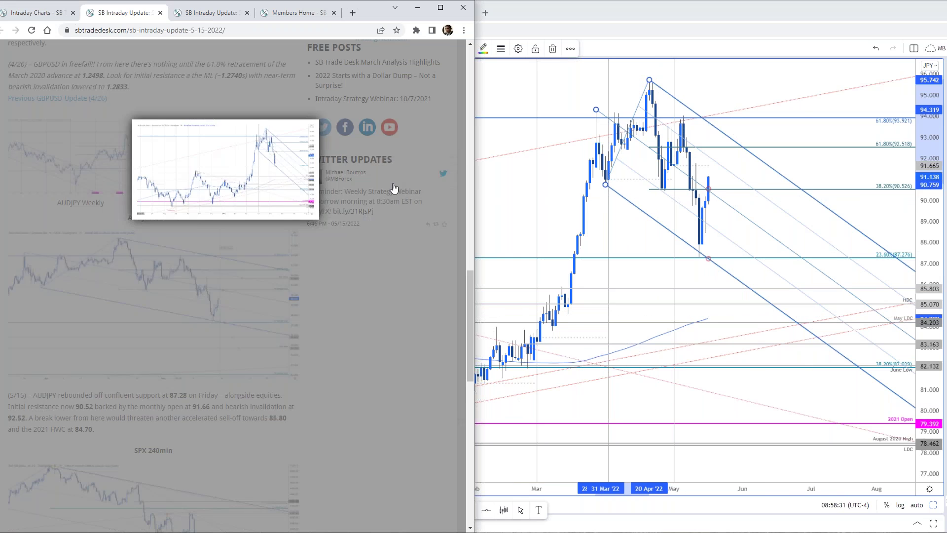
{"action": "left_click", "coordinate": [266, 159]}
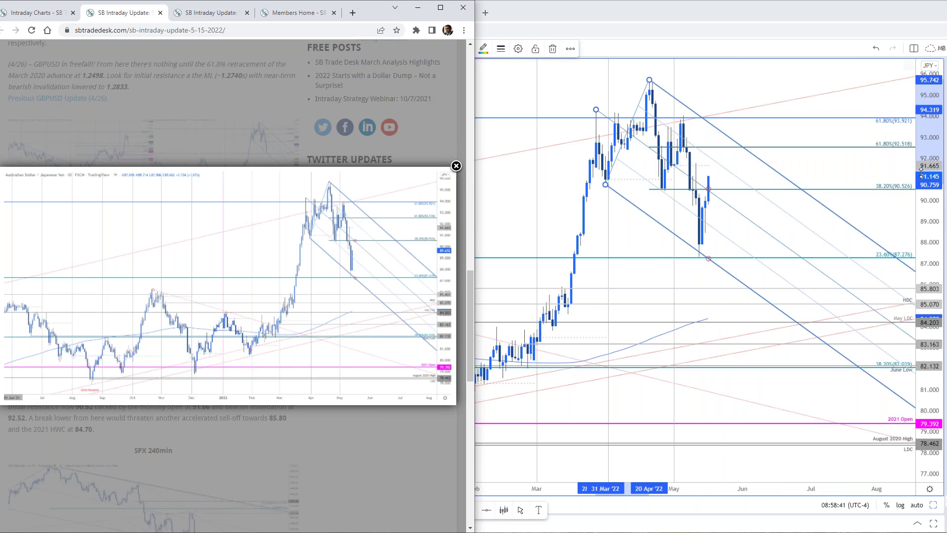
{"action": "left_click", "coordinate": [828, 166]}
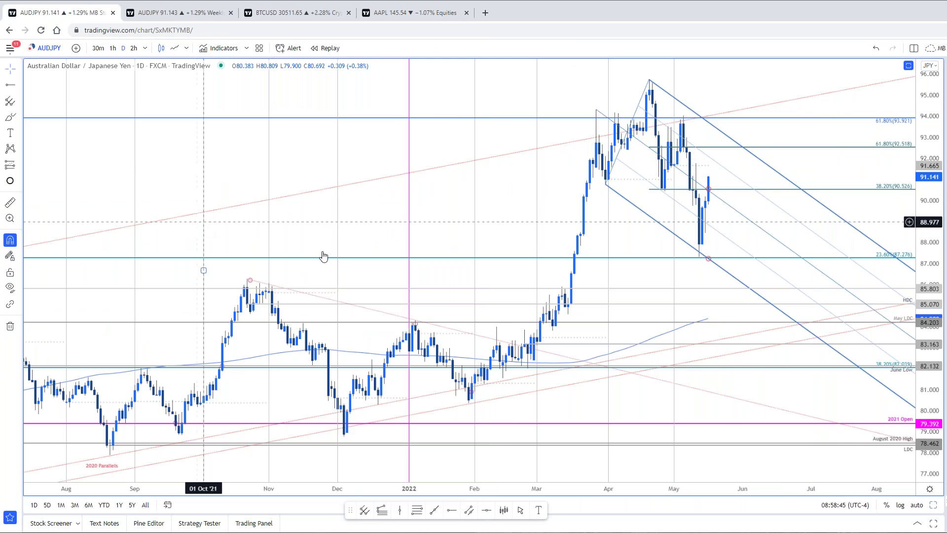
Set the AUDJPY chart to the 4-hour timeframe.
{"action": "left_click_drag", "start_coordinate": [743, 368], "coordinate": [818, 351]}
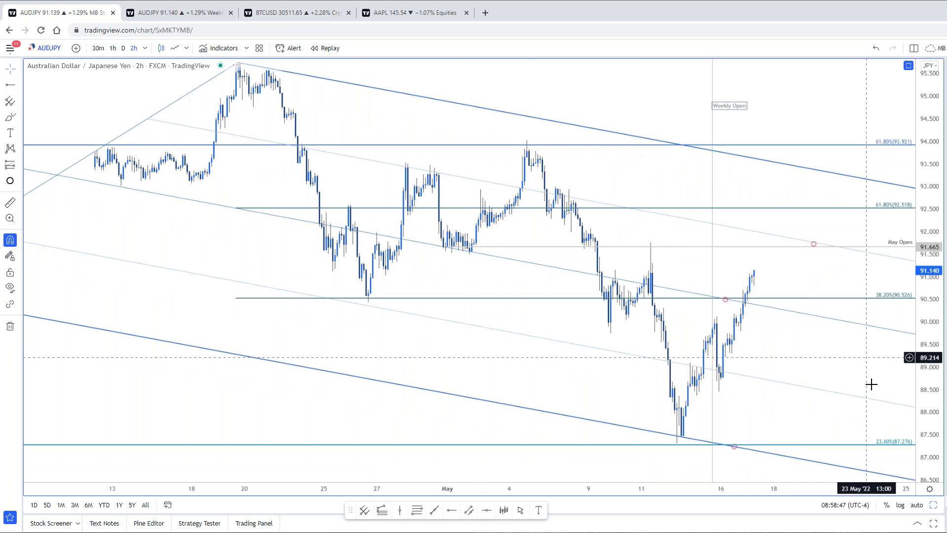
{"action": "type", "text": "4h"}
{"action": "key", "text": "Return"}
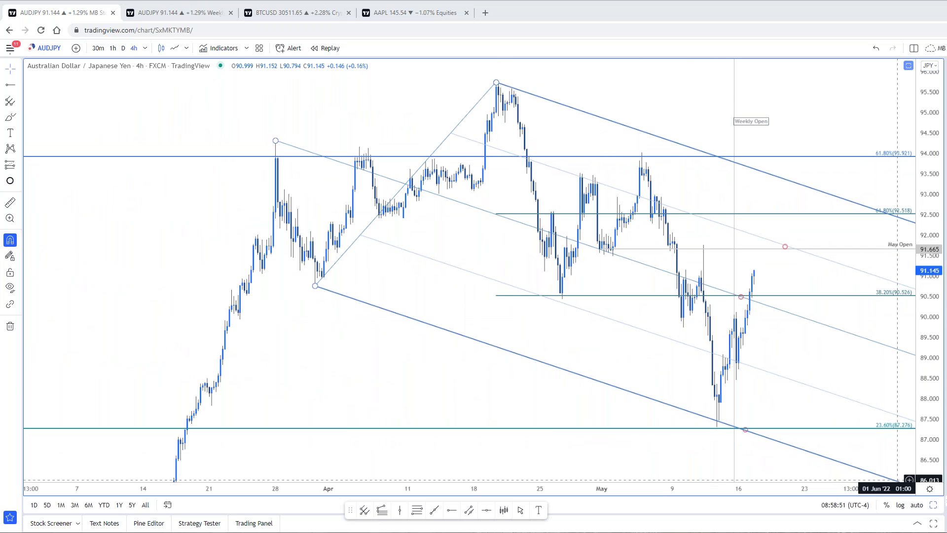
Compare the AUDJPY 4-hour chart's marked levels at 90.526 and the May open with the enlarged 240min chart in the 5/15 update.
{"action": "key", "text": "alt+Tab"}
{"action": "left_click", "coordinate": [228, 408]}
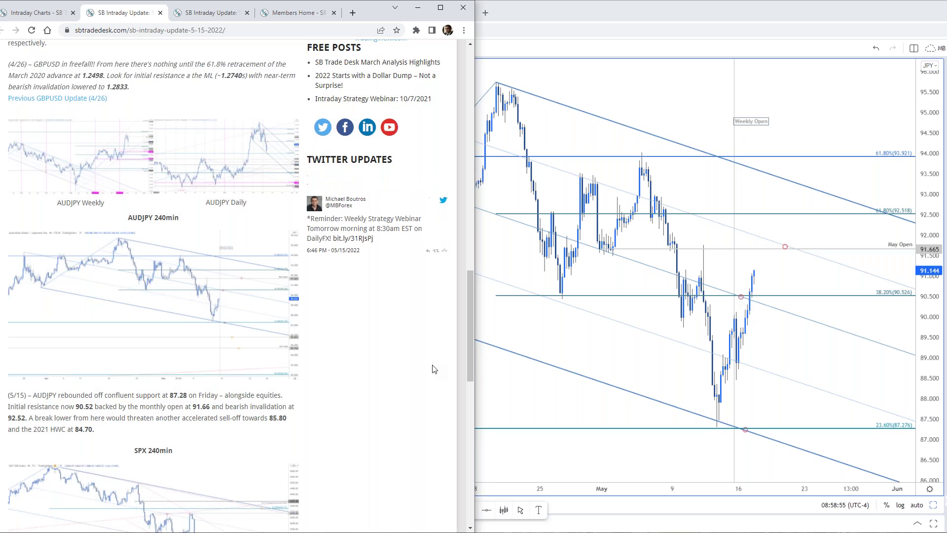
{"action": "left_click", "coordinate": [249, 328]}
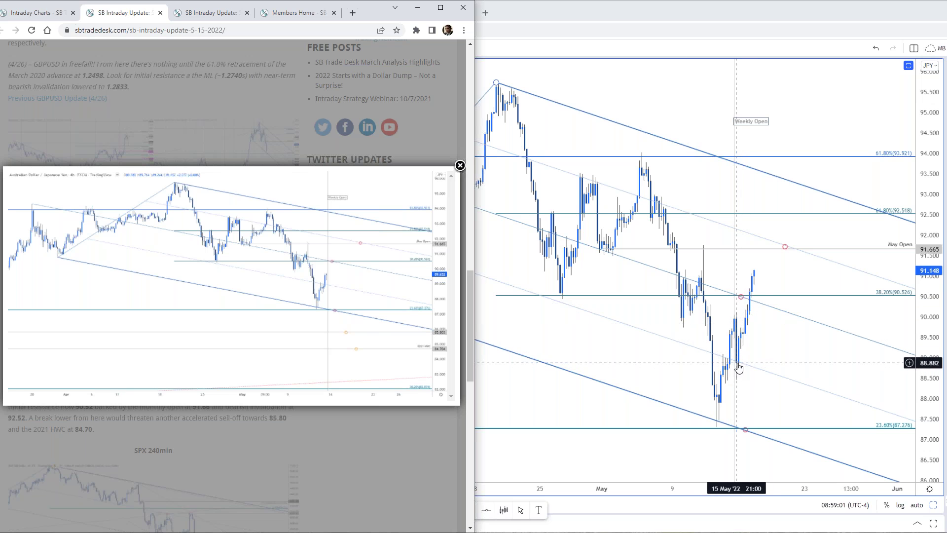
{"action": "left_click", "coordinate": [749, 297]}
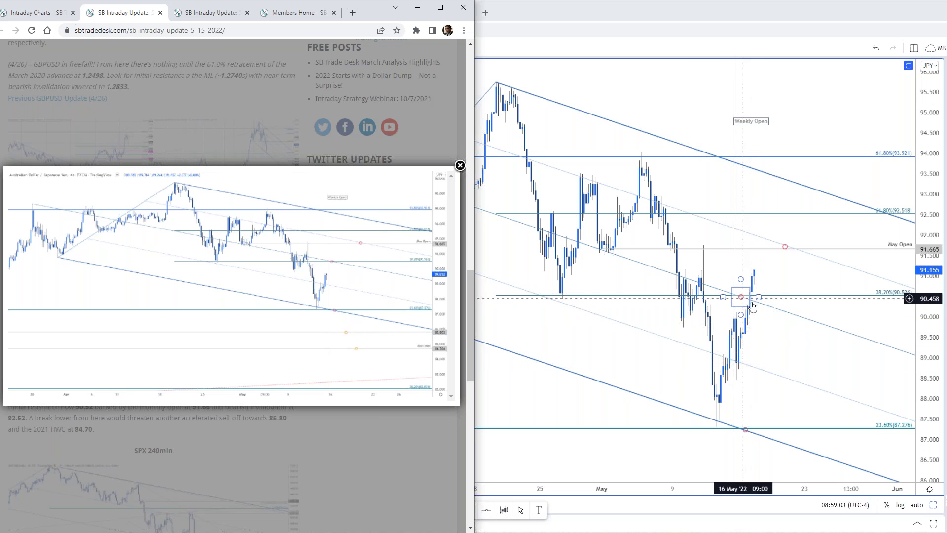
{"action": "left_click", "coordinate": [741, 297]}
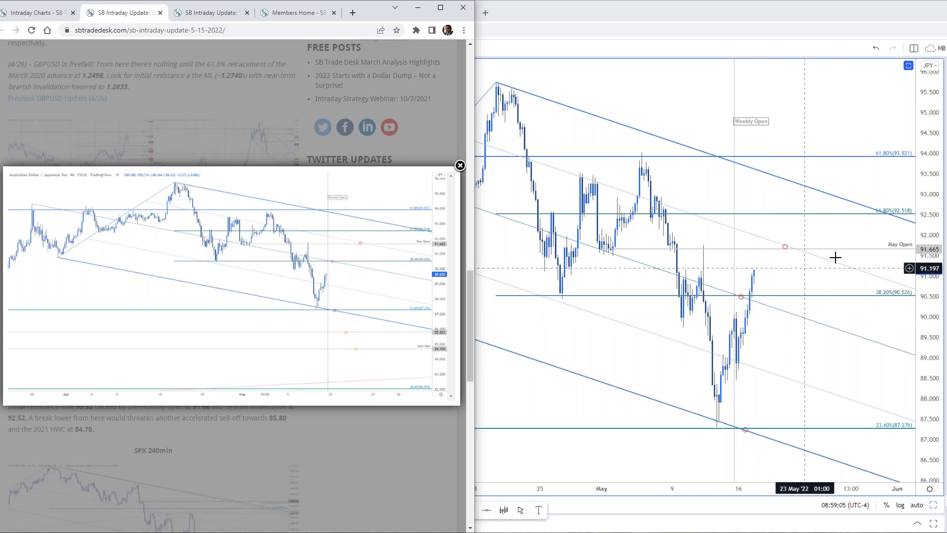
{"action": "left_click", "coordinate": [754, 246]}
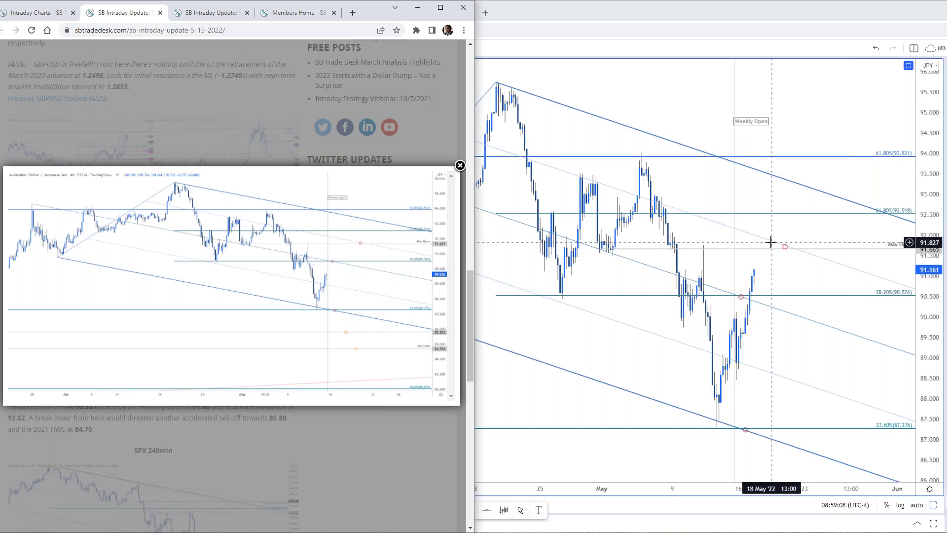
{"action": "left_click", "coordinate": [770, 246]}
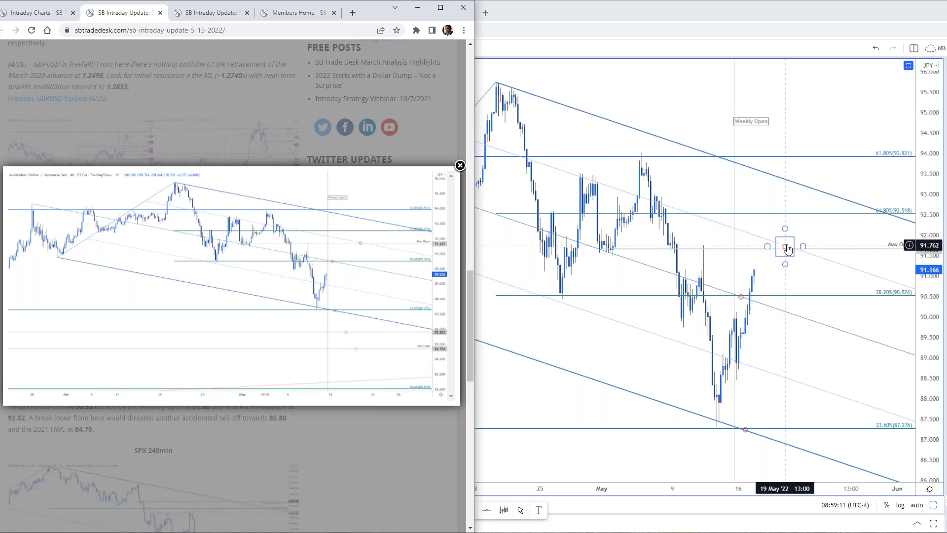
{"action": "key", "text": "Escape"}
{"action": "scroll", "coordinate": [877, 346], "scroll_direction": "up", "scroll_amount": 1}
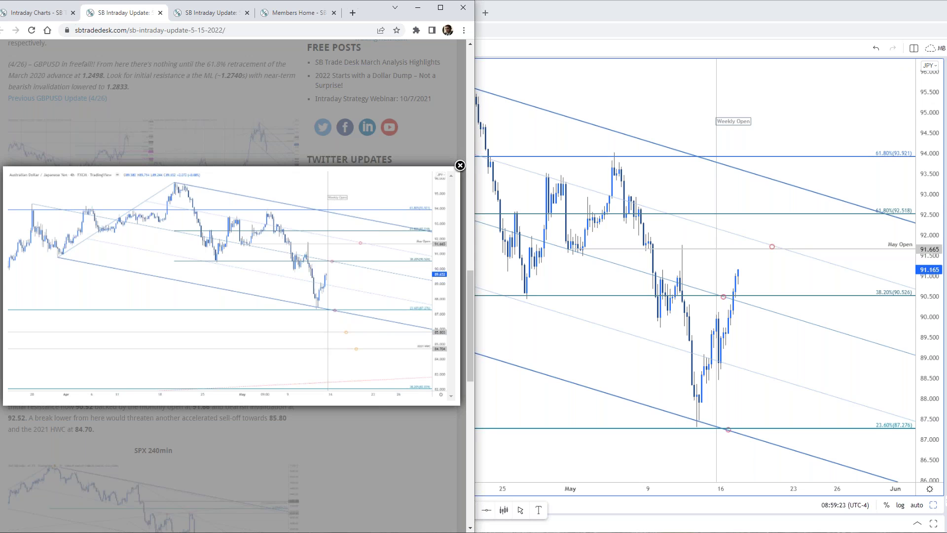
{"action": "left_click_drag", "start_coordinate": [772, 340], "coordinate": [759, 341]}
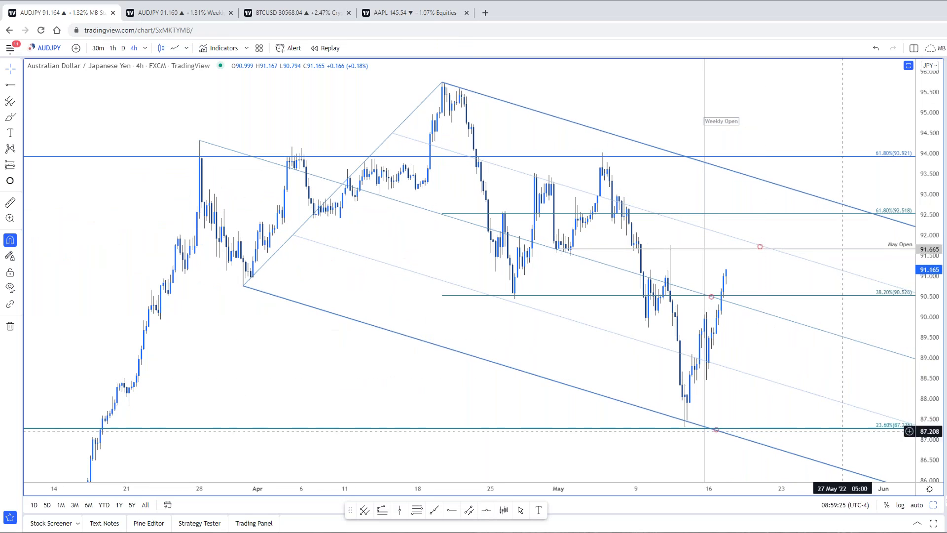
Draw a trend-based Fibonacci extension on the AUDJPY 4-hour chart from the 12 May low at 87.302 through 90.123 to 88.459.
{"action": "left_click", "coordinate": [382, 510]}
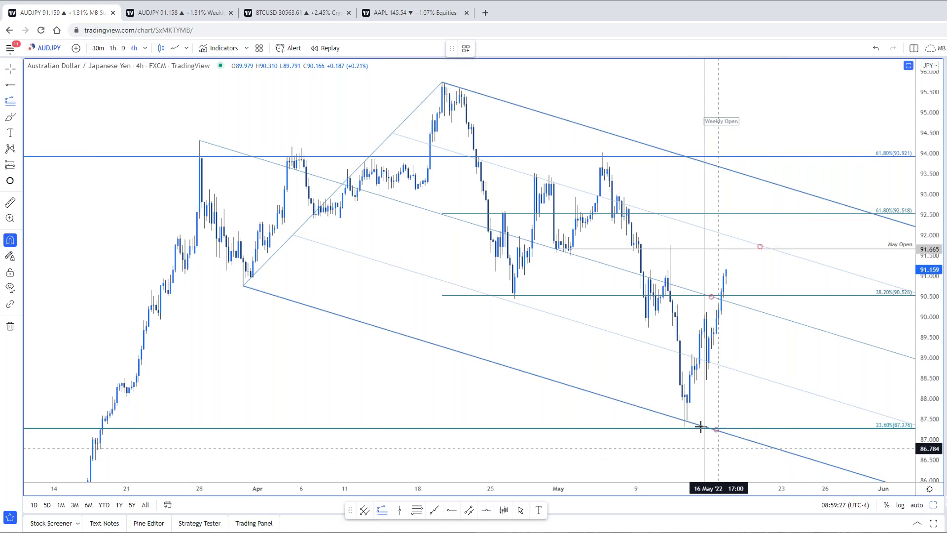
{"action": "left_click", "coordinate": [685, 429]}
{"action": "left_click", "coordinate": [707, 312]}
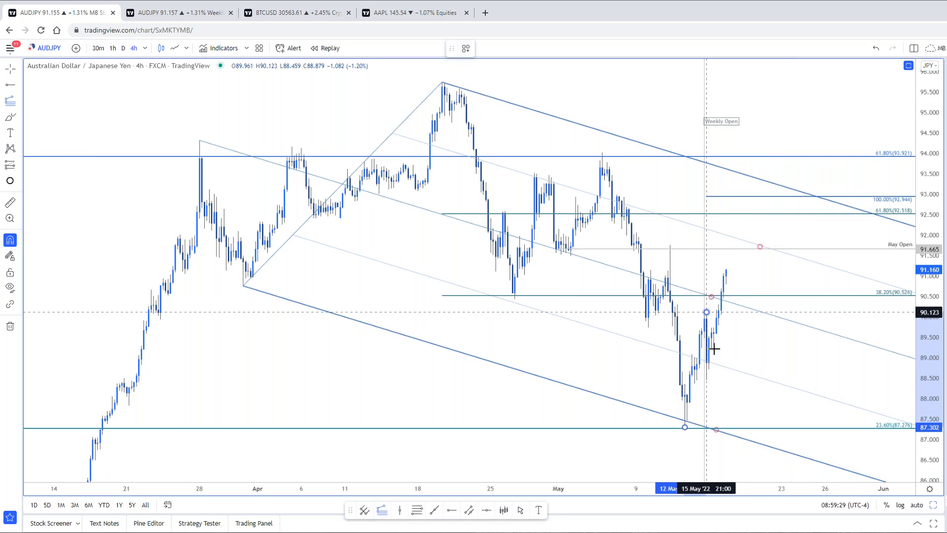
{"action": "left_click", "coordinate": [706, 380]}
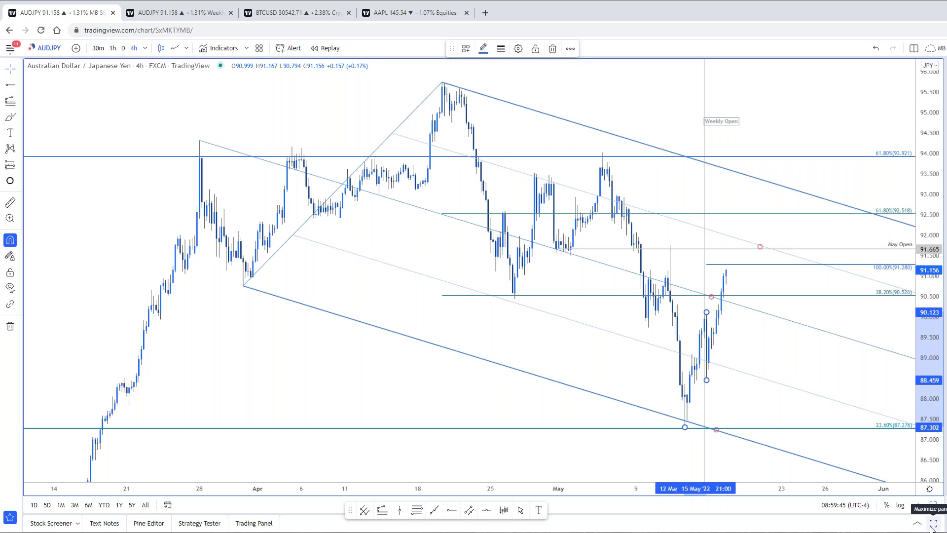
Load SPX500 in the main 4-hour chart and bring up the AUDJPY weekly chart.
{"action": "left_click_drag", "start_coordinate": [802, 352], "coordinate": [730, 342]}
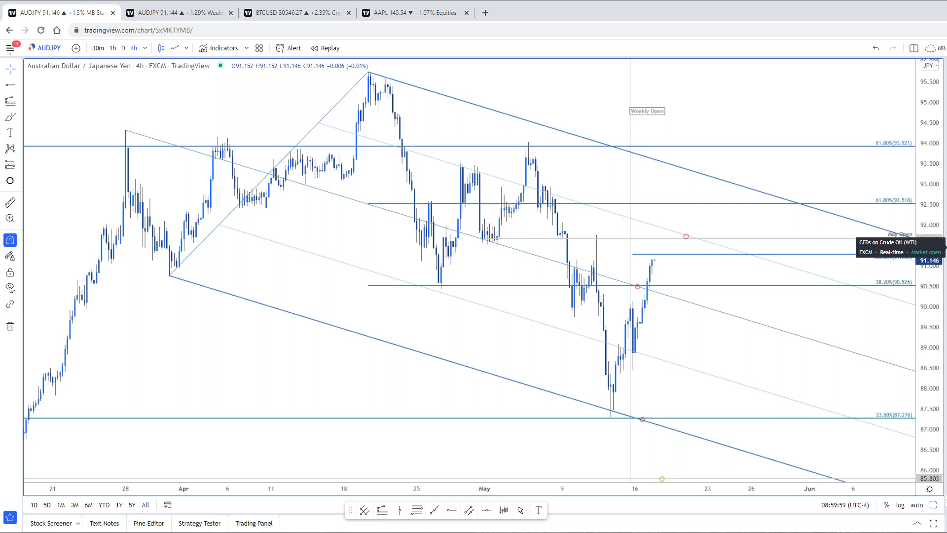
{"action": "key", "text": "Down"}
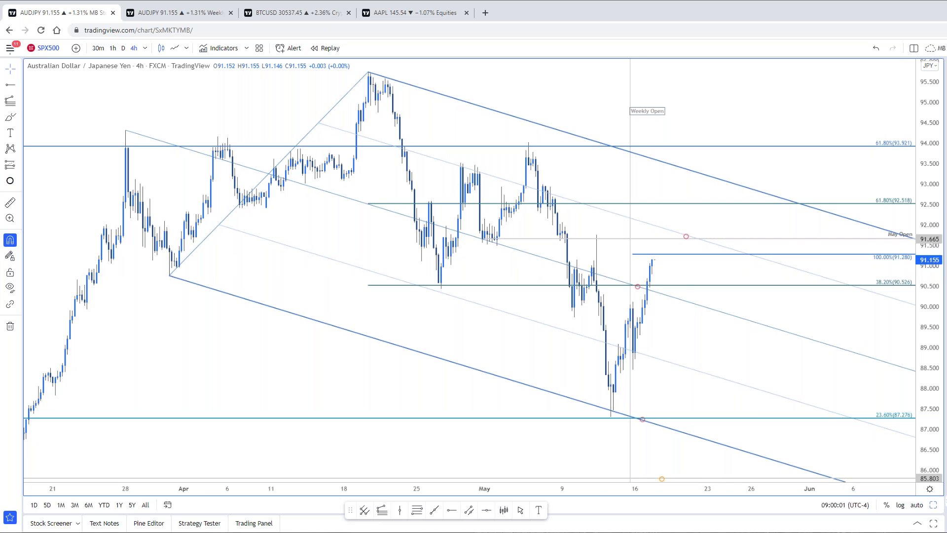
{"action": "key", "text": "ctrl+Tab"}
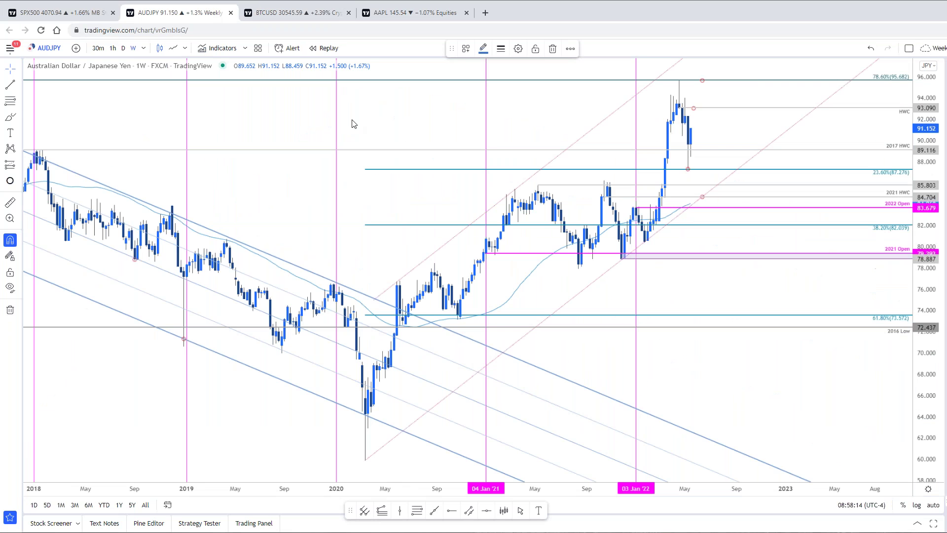
Load SPX500 in the weekly chart and review its daily chart before returning to the 4-hour timeframe.
{"action": "key", "text": "Down"}
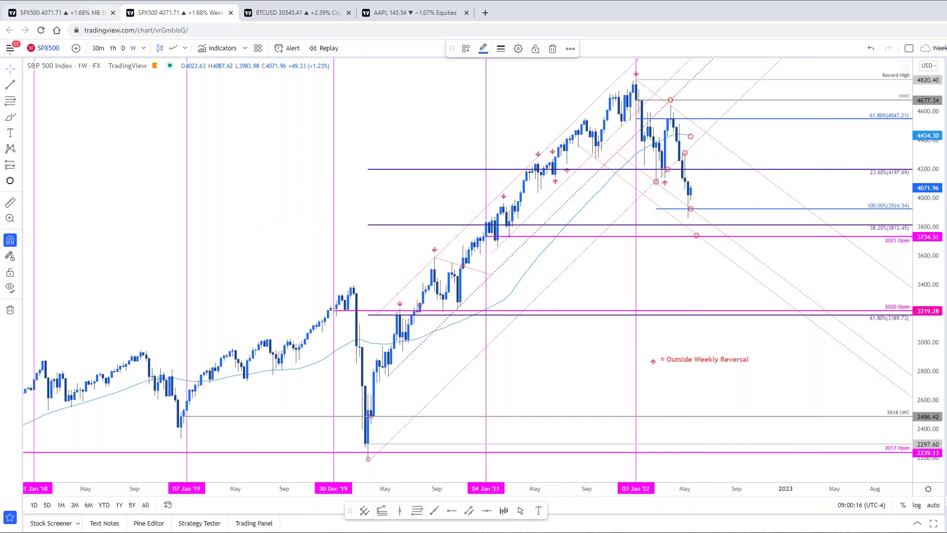
{"action": "left_click", "coordinate": [69, 13]}
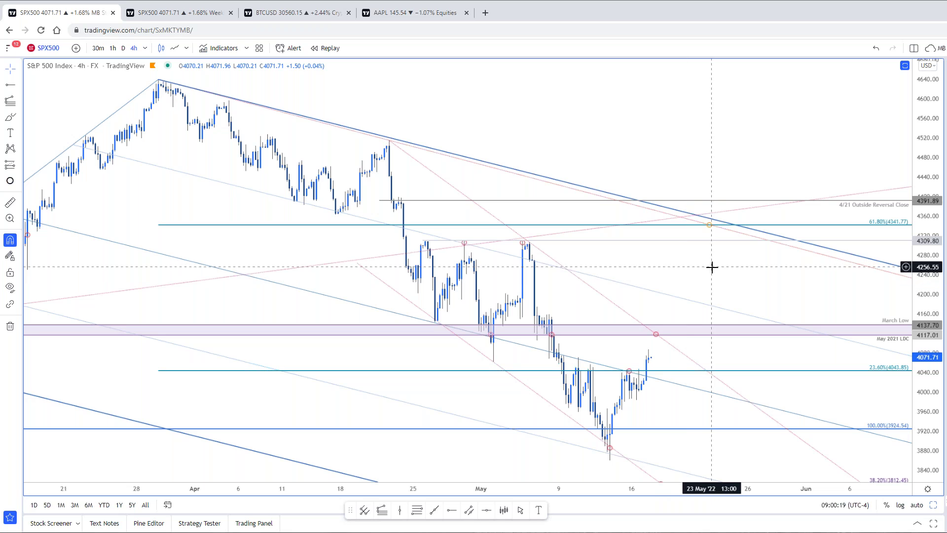
{"action": "key", "text": "Tab"}
{"action": "scroll", "coordinate": [828, 325], "scroll_direction": "down", "scroll_amount": 5}
{"action": "scroll", "coordinate": [795, 419], "scroll_direction": "down", "scroll_amount": 2}
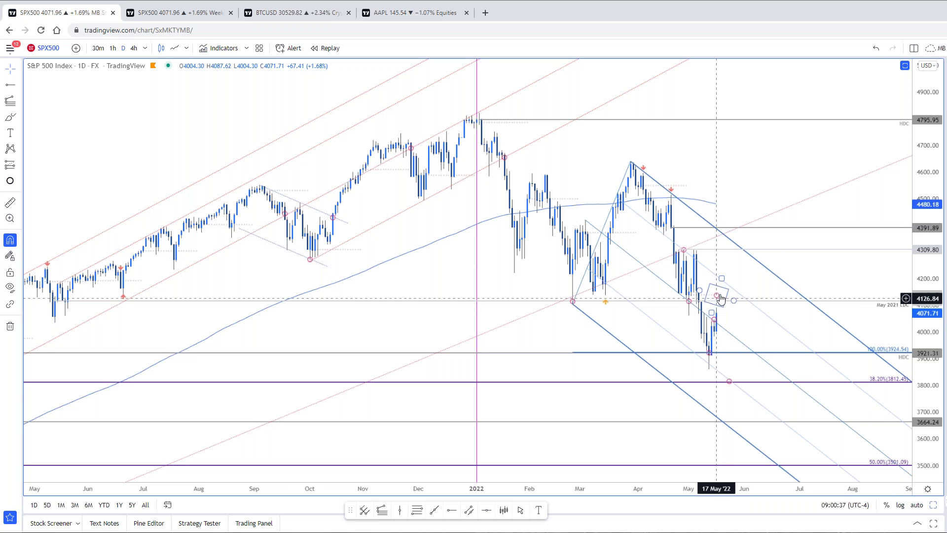
{"action": "key", "text": "Tab"}
{"action": "left_click_drag", "start_coordinate": [780, 287], "coordinate": [857, 264]}
Compare the SPX500 4-hour chart with the enlarged SPX 240min chart in the 5/15 update, and recheck the weekly chart.
{"action": "key", "text": "alt+Tab"}
{"action": "left_click", "coordinate": [332, 463]}
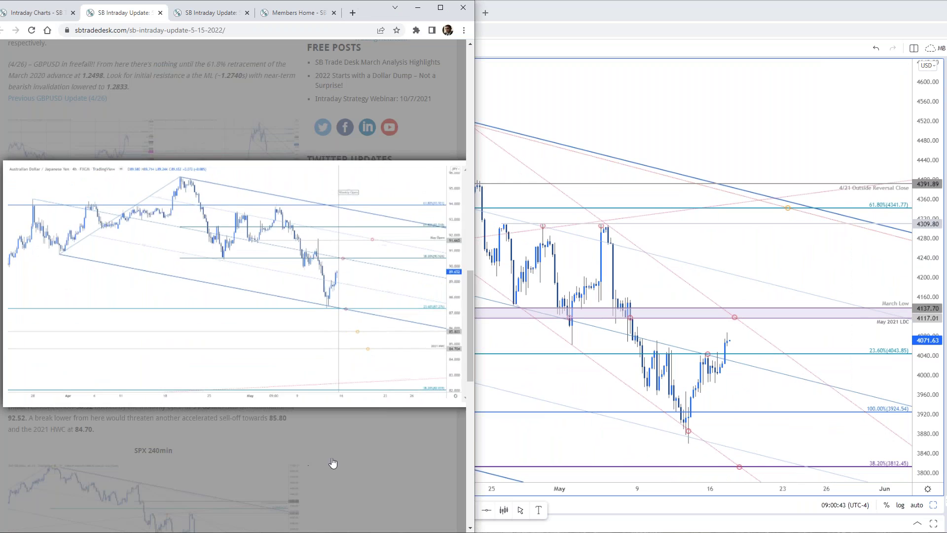
{"action": "scroll", "coordinate": [212, 345], "scroll_direction": "down", "scroll_amount": 5}
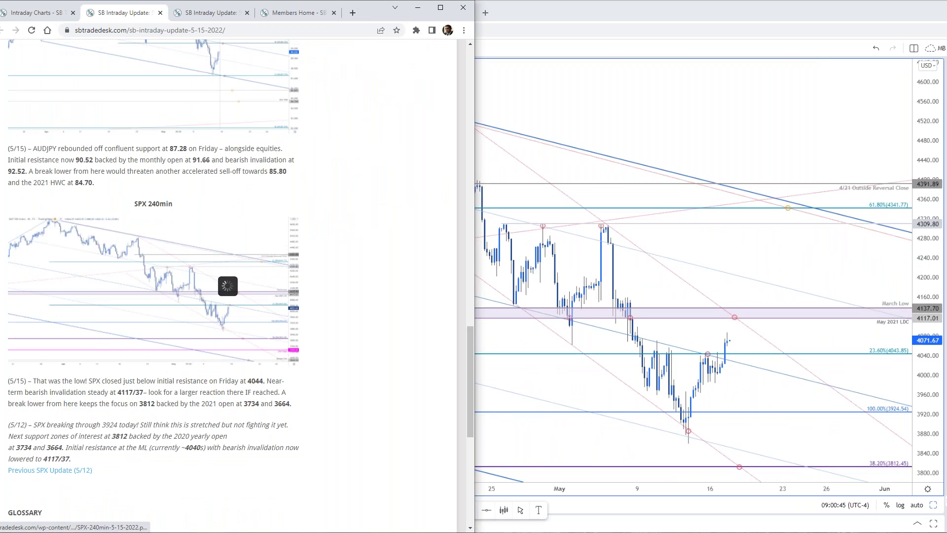
{"action": "left_click", "coordinate": [222, 283]}
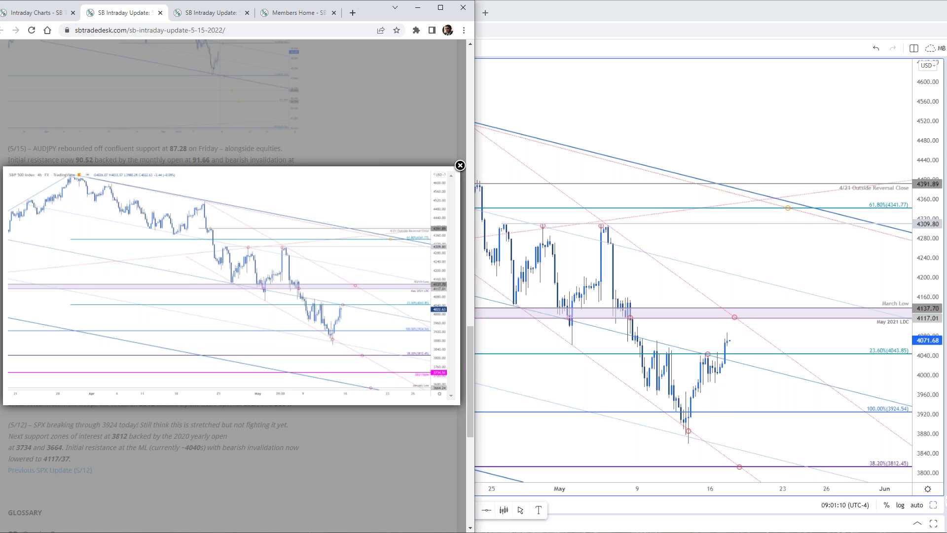
{"action": "left_click", "coordinate": [710, 128]}
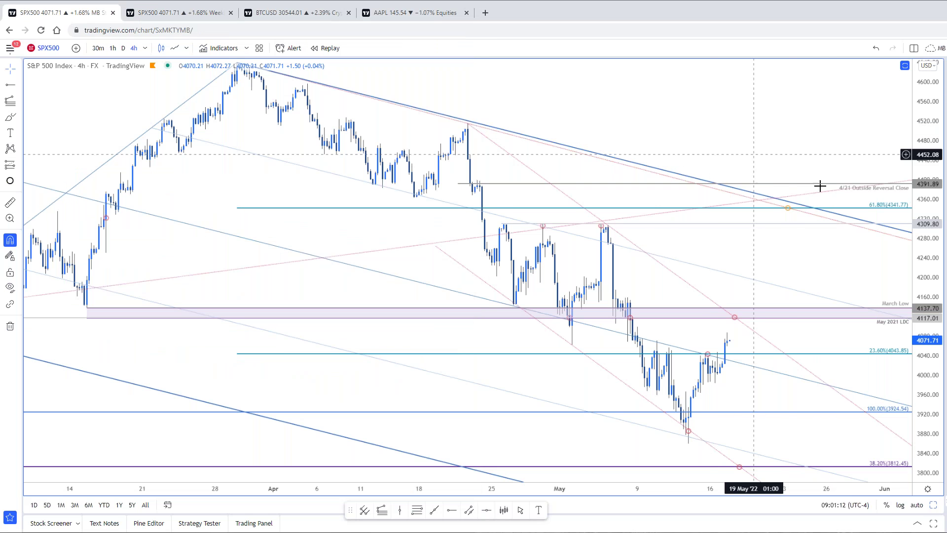
{"action": "left_click", "coordinate": [181, 12]}
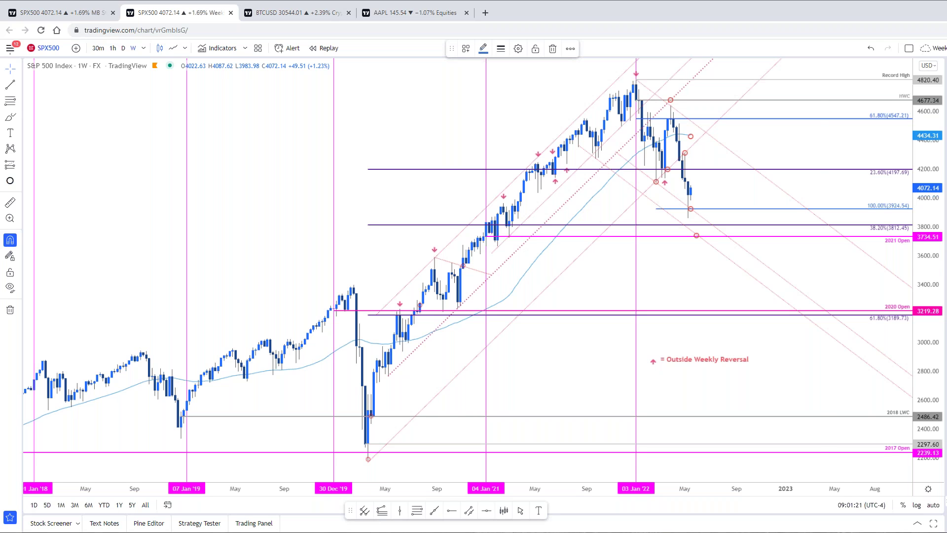
{"action": "left_click", "coordinate": [65, 12]}
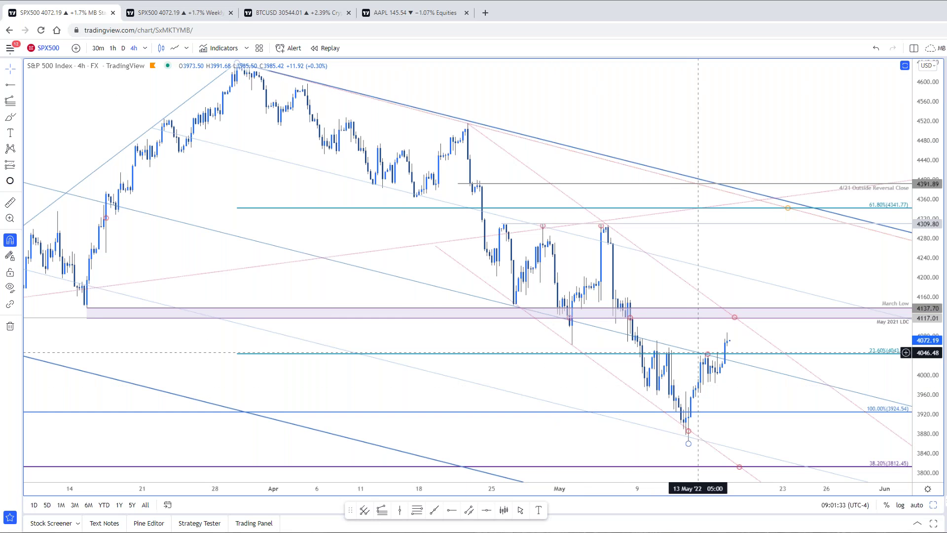
Draw a trend-based Fibonacci extension on the SPX500 4-hour chart from the 12 May low at 3859.78 through 4045.92 to 3983.98.
{"action": "scroll", "coordinate": [789, 461], "scroll_direction": "up", "scroll_amount": 1}
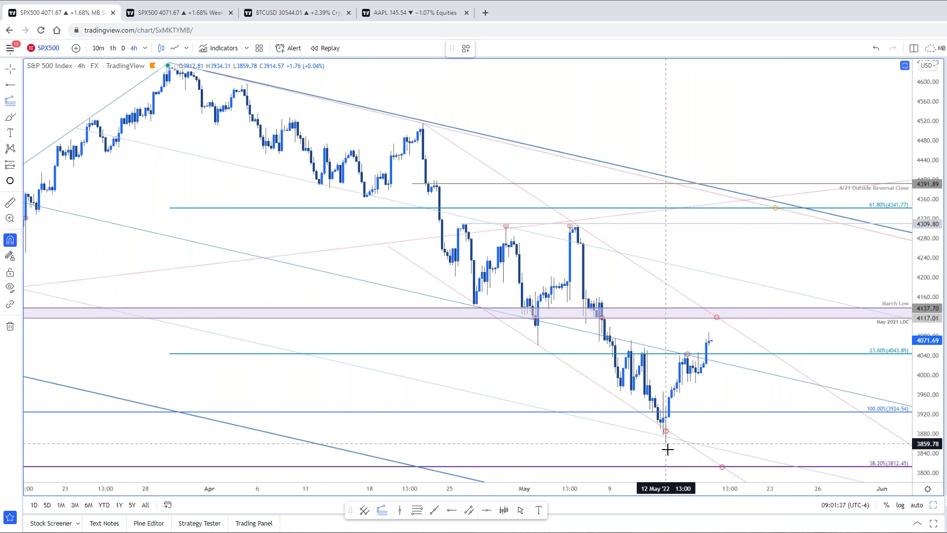
{"action": "left_click", "coordinate": [685, 353]}
{"action": "left_click", "coordinate": [695, 382]}
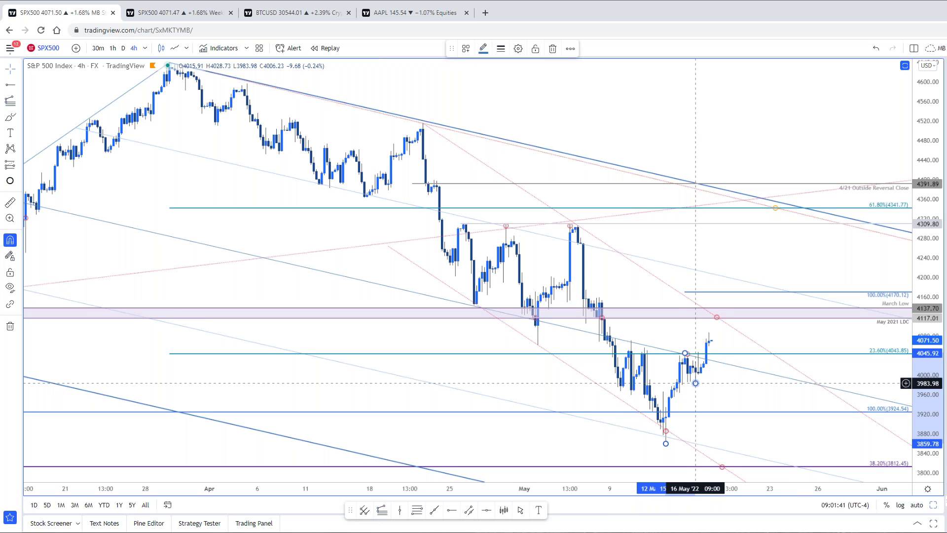
Copy the circle marker at the May 2021 LDC onto the 100% extension at 4170.12, where it meets the descending channel line.
{"action": "left_click", "coordinate": [717, 317]}
{"action": "left_click_drag", "start_coordinate": [779, 301], "coordinate": [797, 289]}
{"action": "left_click", "coordinate": [810, 265]}
{"action": "key", "text": "Delete"}
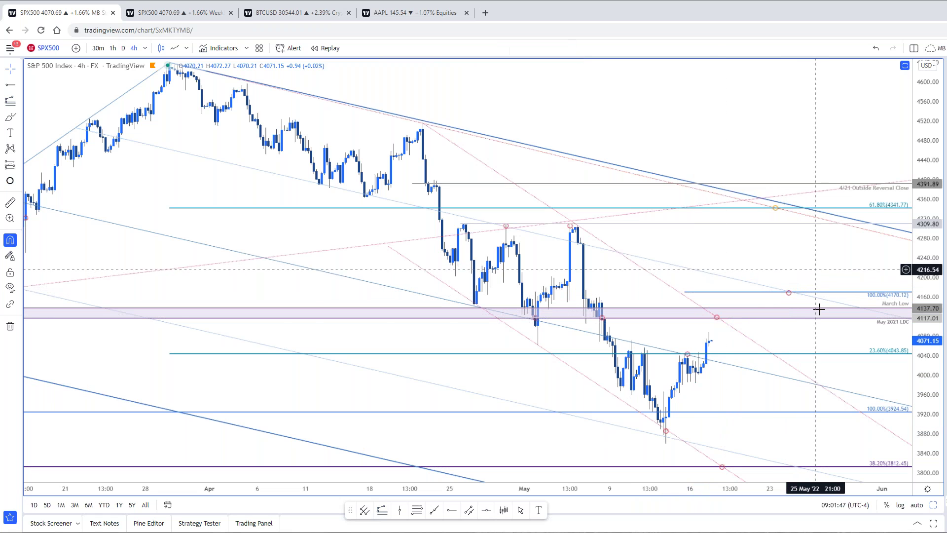
Examine the SPX500 4-hour resistance between the March Low zone at 4117–4137 and the new 100% extension.
{"action": "left_click", "coordinate": [788, 295]}
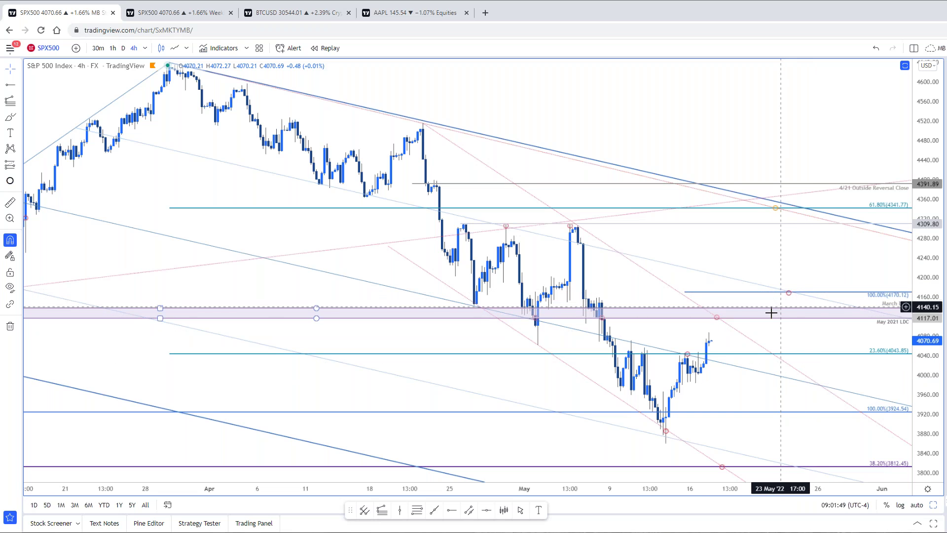
{"action": "left_click", "coordinate": [727, 346]}
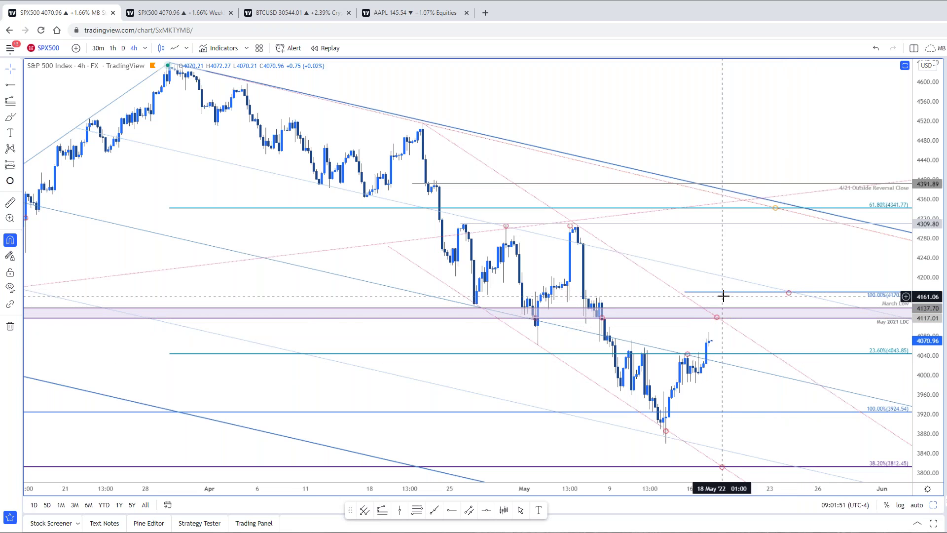
{"action": "left_click", "coordinate": [725, 323]}
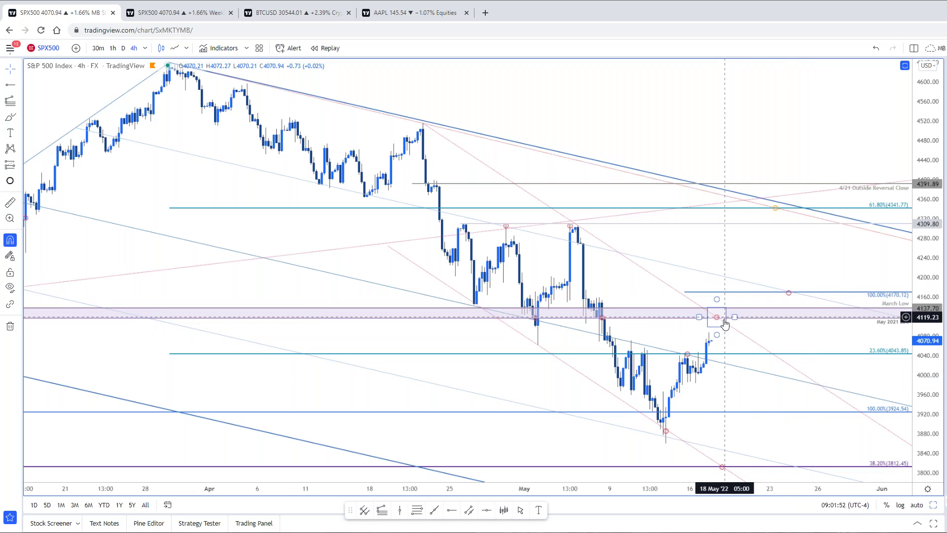
{"action": "left_click", "coordinate": [746, 303]}
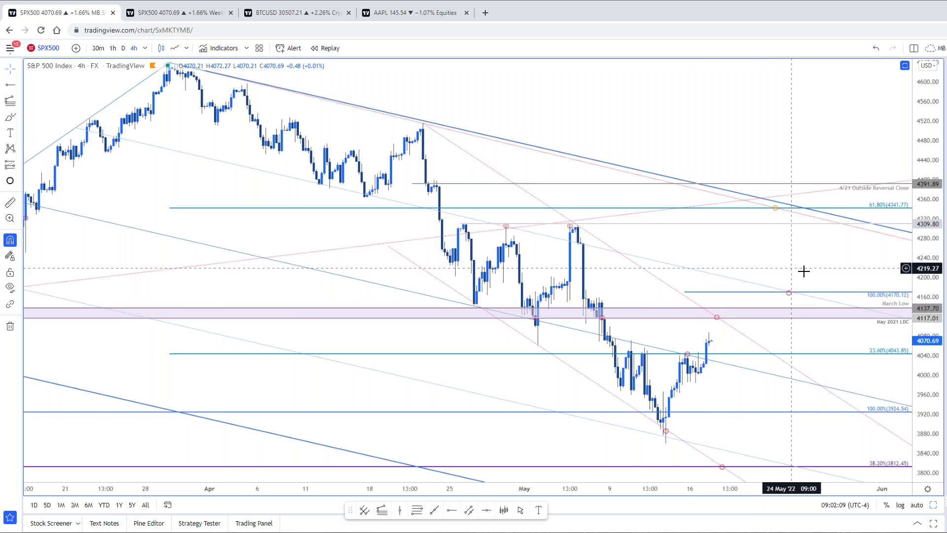
{"action": "scroll", "coordinate": [760, 406], "scroll_direction": "down", "scroll_amount": 1}
{"action": "left_click_drag", "start_coordinate": [760, 406], "coordinate": [733, 400]}
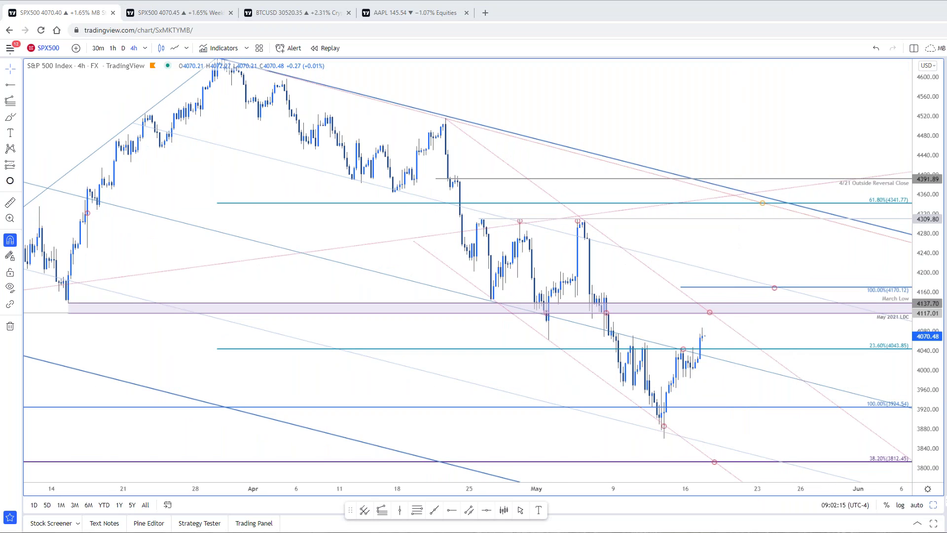
Step through NDX to DJI and bring up the DJI daily chart with its recent price action in view.
{"action": "key", "text": "Down"}
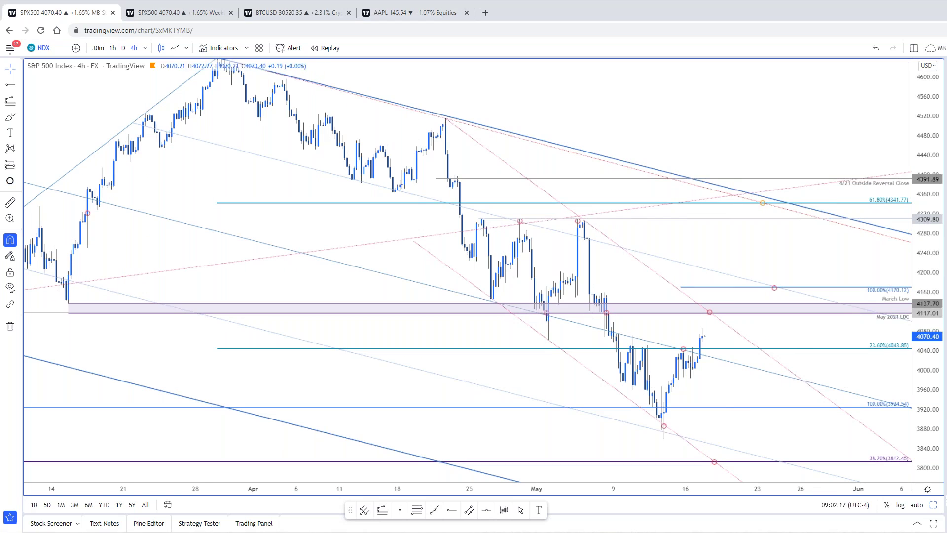
{"action": "left_click_drag", "start_coordinate": [785, 395], "coordinate": [769, 366]}
{"action": "left_click_drag", "start_coordinate": [927, 248], "coordinate": [932, 378]}
{"action": "key", "text": "Tab"}
{"action": "left_click_drag", "start_coordinate": [773, 317], "coordinate": [747, 312]}
{"action": "scroll", "coordinate": [790, 325], "scroll_direction": "down", "scroll_amount": 5}
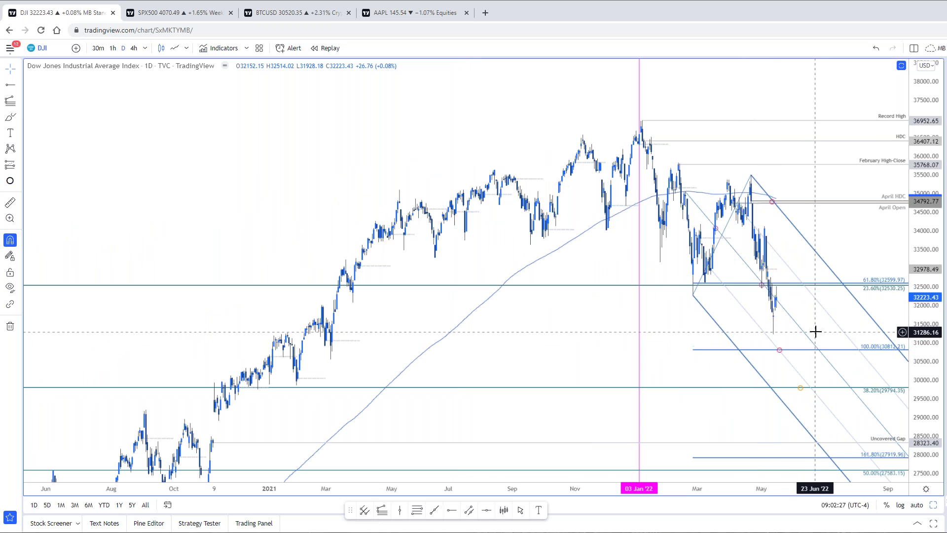
{"action": "scroll", "coordinate": [814, 332], "scroll_direction": "up", "scroll_amount": 5}
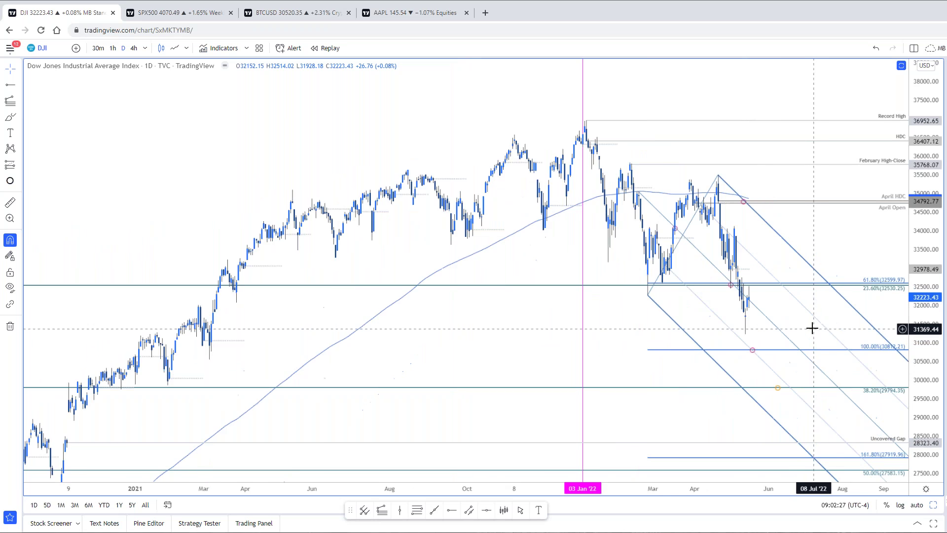
Move the circle marker on the DJI daily chart from the April HDC line down to the 32978.49 level.
{"action": "left_click", "coordinate": [816, 353]}
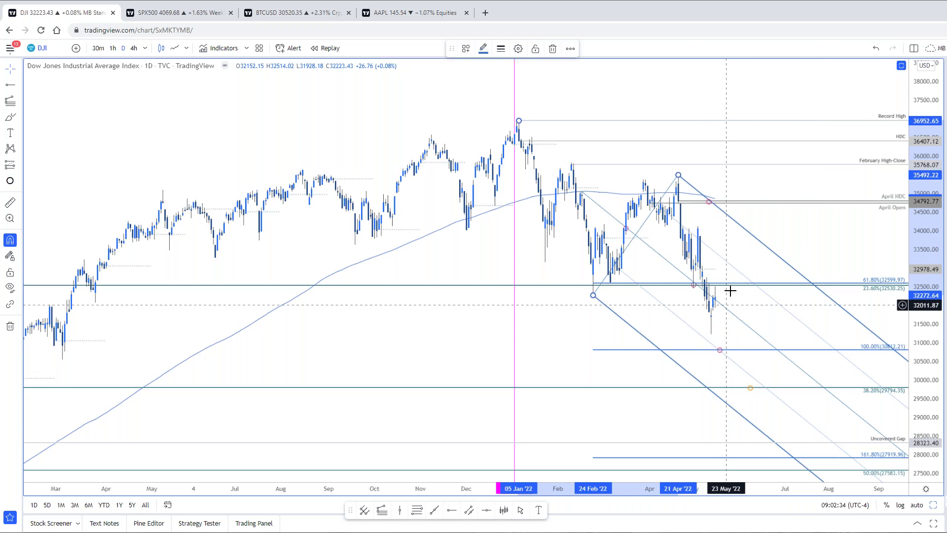
{"action": "mouse_move", "coordinate": [708, 202]}
{"action": "left_mouse_down"}
{"action": "mouse_move", "coordinate": [725, 201]}
{"action": "mouse_move", "coordinate": [720, 270]}
{"action": "left_mouse_up"}
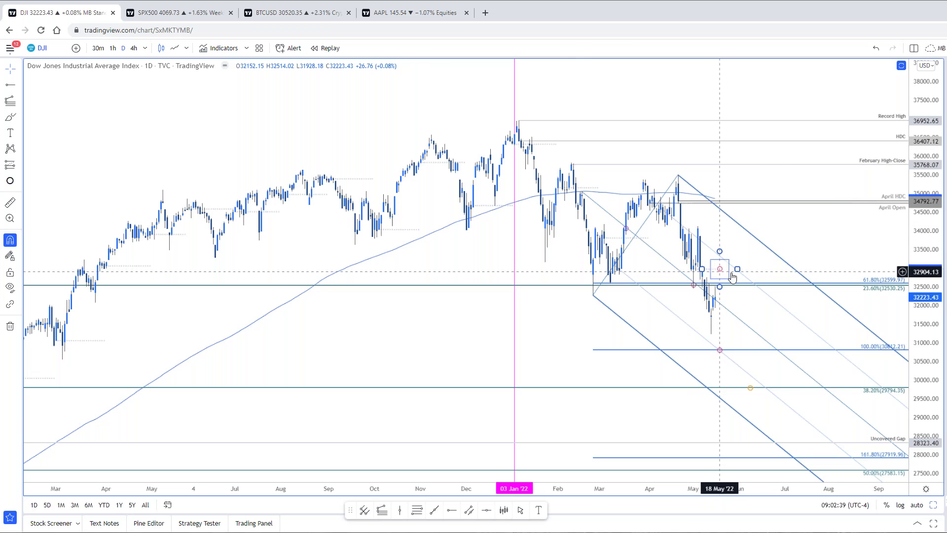
{"action": "left_click", "coordinate": [850, 251]}
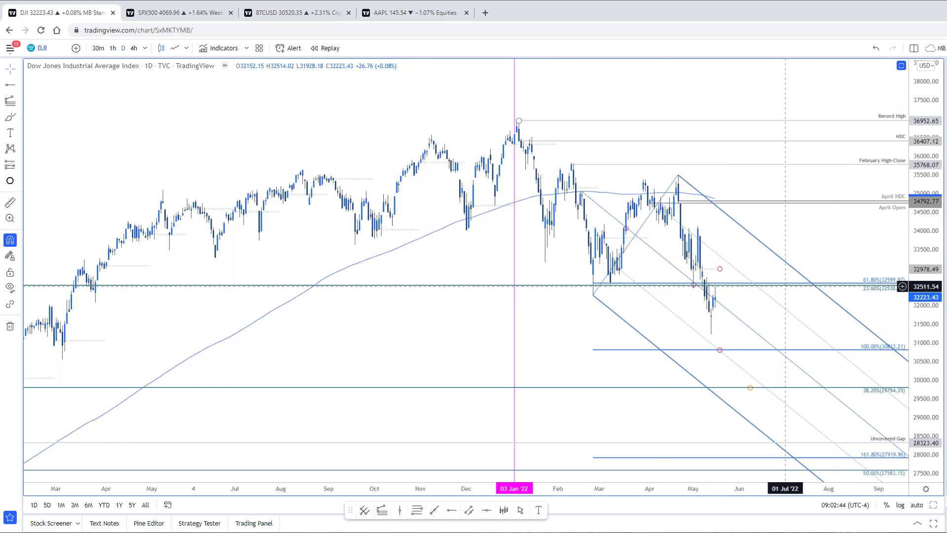
Examine the DJI daily price action against the descending pitchfork and the 32530–32599 Fibonacci confluence.
{"action": "left_click", "coordinate": [669, 288]}
{"action": "scroll", "coordinate": [302, 293], "scroll_direction": "down", "scroll_amount": 5}
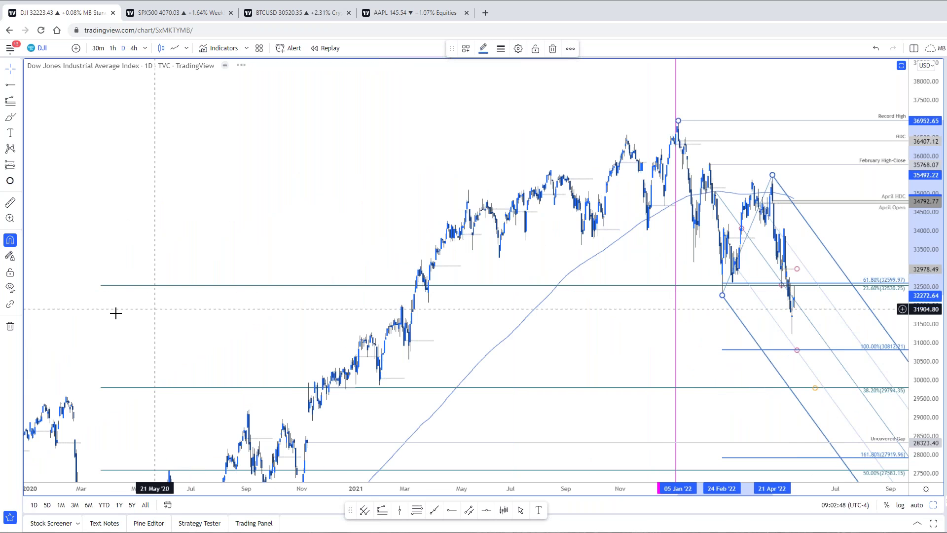
{"action": "scroll", "coordinate": [636, 320], "scroll_direction": "up", "scroll_amount": 3}
{"action": "scroll", "coordinate": [649, 322], "scroll_direction": "up", "scroll_amount": 1}
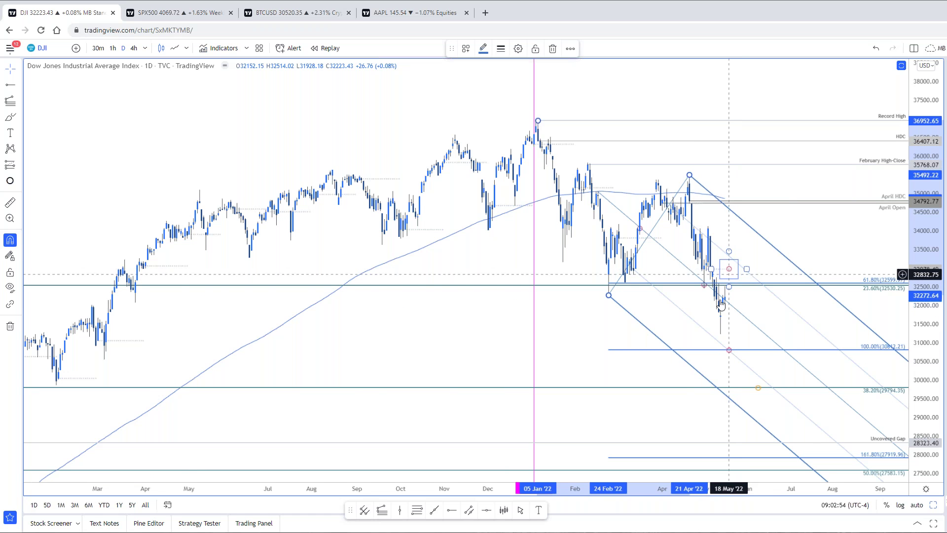
{"action": "scroll", "coordinate": [816, 419], "scroll_direction": "up", "scroll_amount": 1}
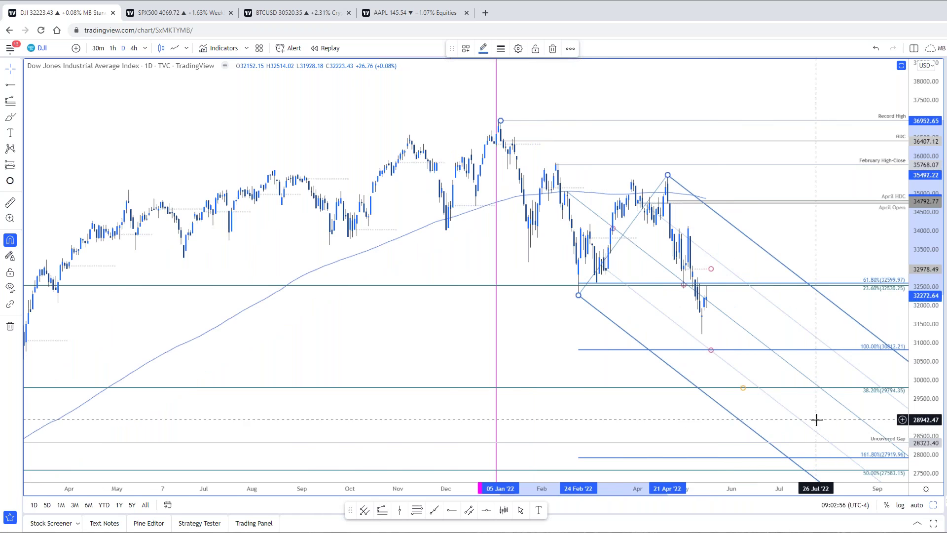
{"action": "scroll", "coordinate": [816, 420], "scroll_direction": "up", "scroll_amount": 1}
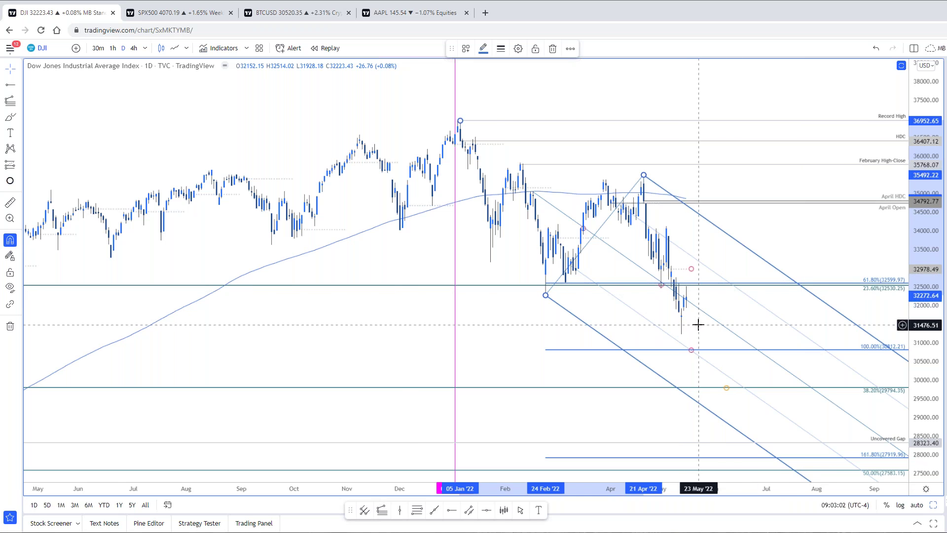
{"action": "scroll", "coordinate": [697, 324], "scroll_direction": "up", "scroll_amount": 1}
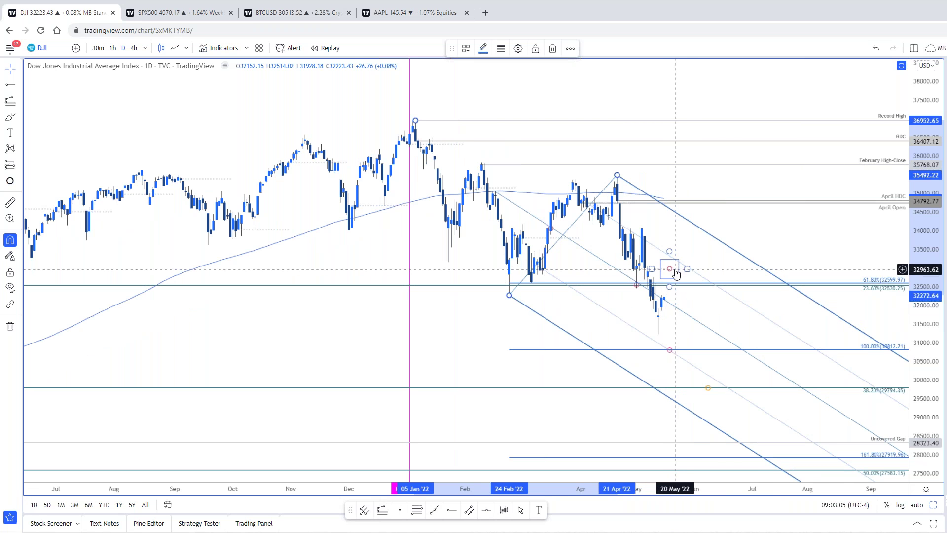
{"action": "left_click", "coordinate": [688, 296]}
{"action": "scroll", "coordinate": [688, 297], "scroll_direction": "down", "scroll_amount": 1}
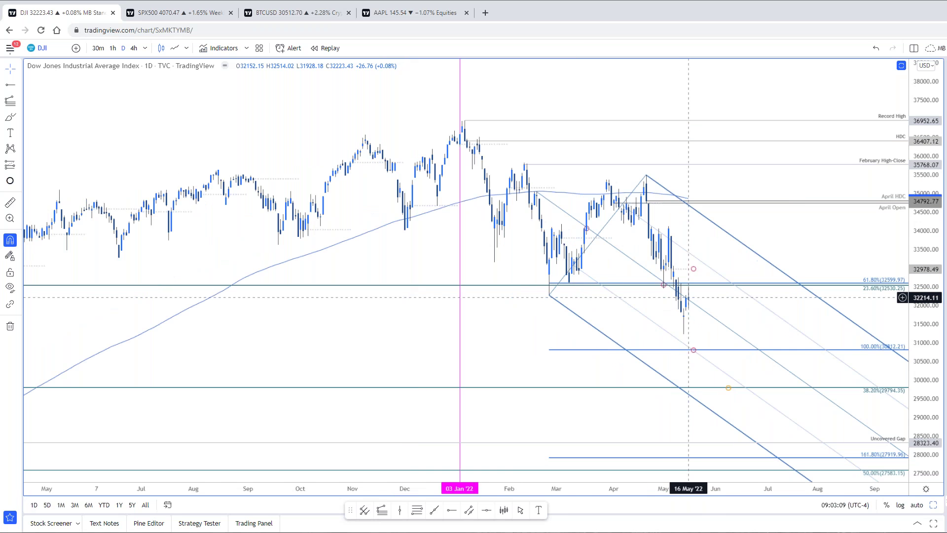
Set the DJI chart to the 2-hour (120-minute) timeframe.
{"action": "key", "text": "Tab"}
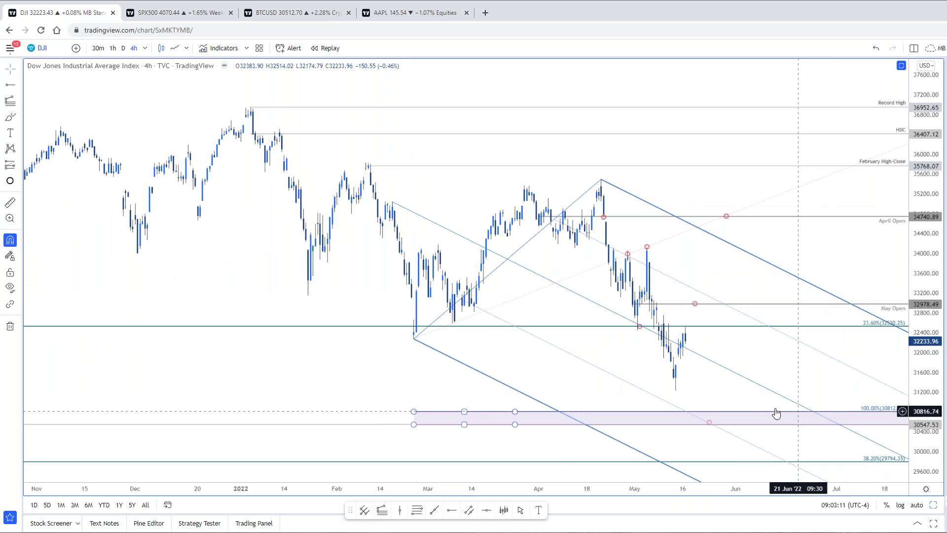
{"action": "type", "text": "120"}
{"action": "key", "text": "Return"}
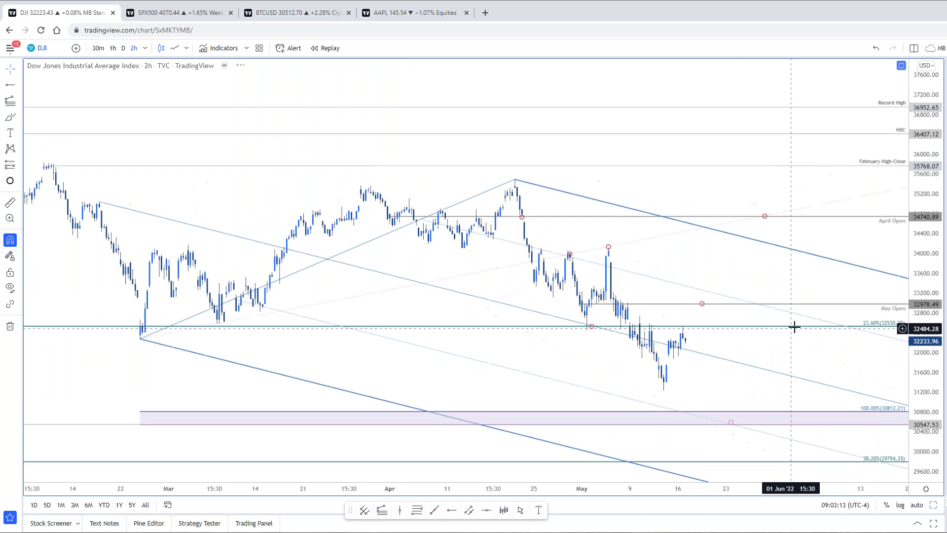
Examine the DJI 2-hour chart between the May Open at 32978.49 and the shaded support zone at 30547–30812.
{"action": "left_click_drag", "start_coordinate": [736, 378], "coordinate": [748, 366]}
{"action": "scroll", "coordinate": [754, 363], "scroll_direction": "down", "scroll_amount": 1}
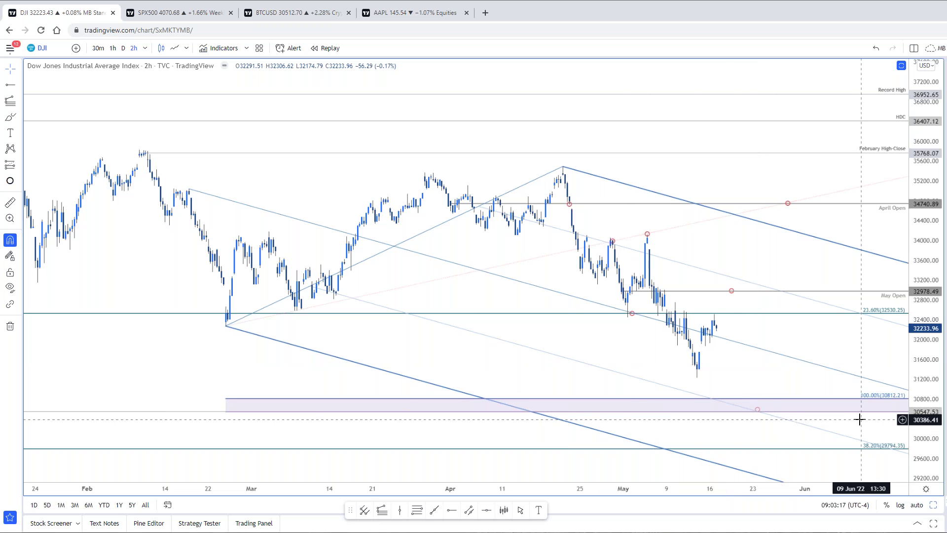
{"action": "left_click", "coordinate": [703, 410]}
{"action": "left_click", "coordinate": [638, 434]}
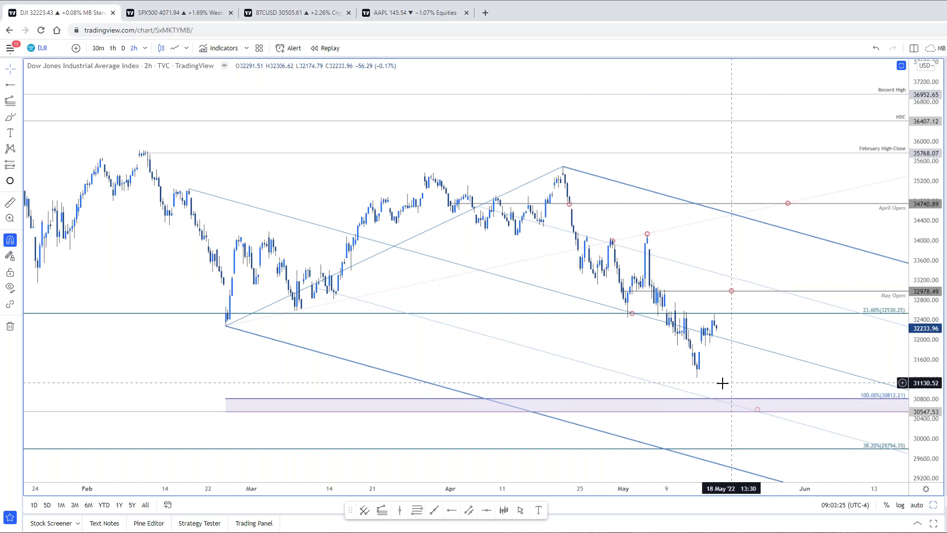
{"action": "left_click", "coordinate": [731, 290]}
{"action": "left_click", "coordinate": [725, 385]}
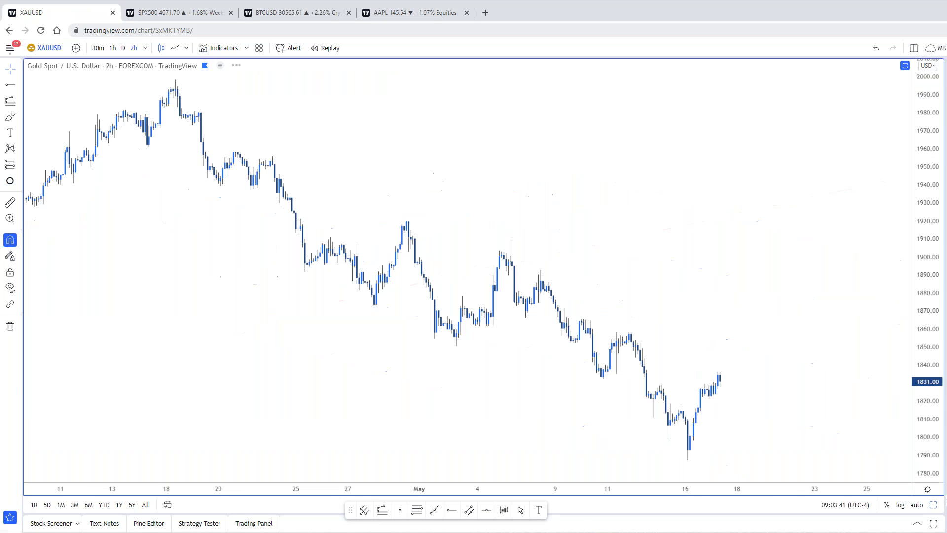
Load XAUUSD in the main 2-hour chart and bring up the gold weekly chart.
{"action": "left_click", "coordinate": [176, 14]}
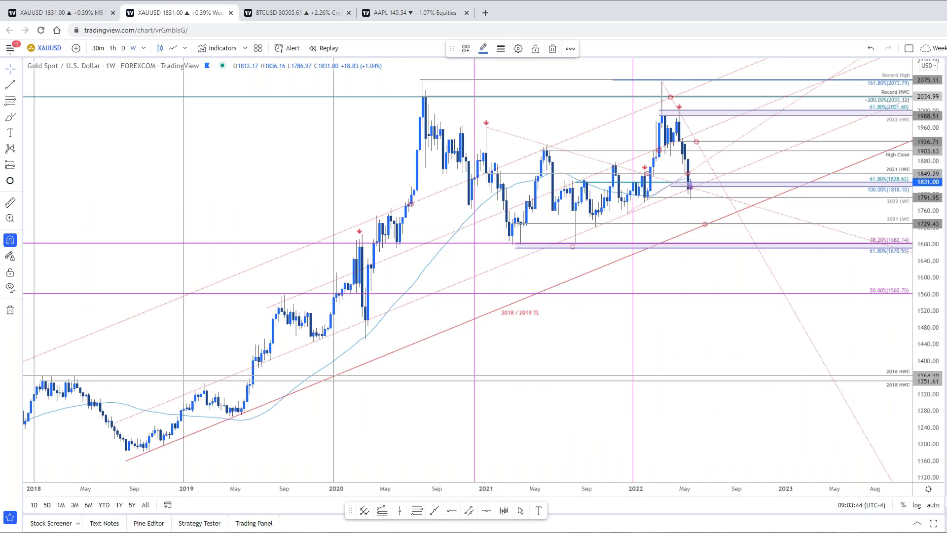
Examine gold's weekly chart, then the 2-hour chart around the shaded 1818–1828 support zone and the 2021 HWC at 1849.29.
{"action": "scroll", "coordinate": [682, 444], "scroll_direction": "down", "scroll_amount": 3}
{"action": "scroll", "coordinate": [805, 468], "scroll_direction": "up", "scroll_amount": 1}
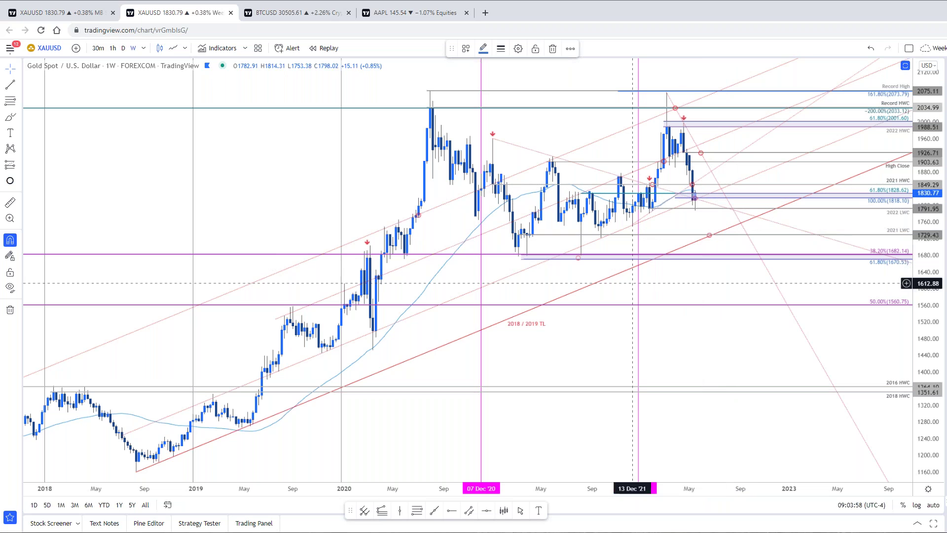
{"action": "left_click", "coordinate": [470, 233]}
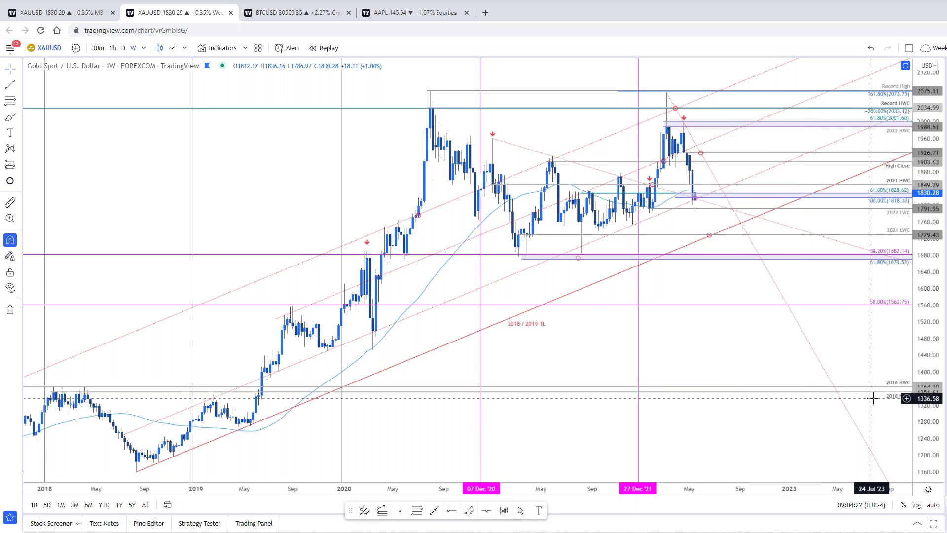
{"action": "left_click", "coordinate": [69, 13]}
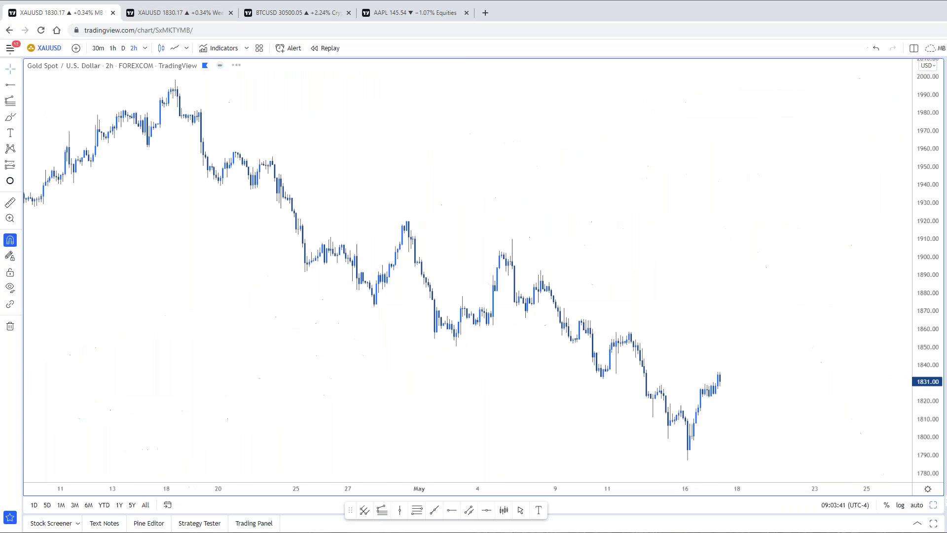
{"action": "left_click_drag", "start_coordinate": [710, 301], "coordinate": [715, 275]}
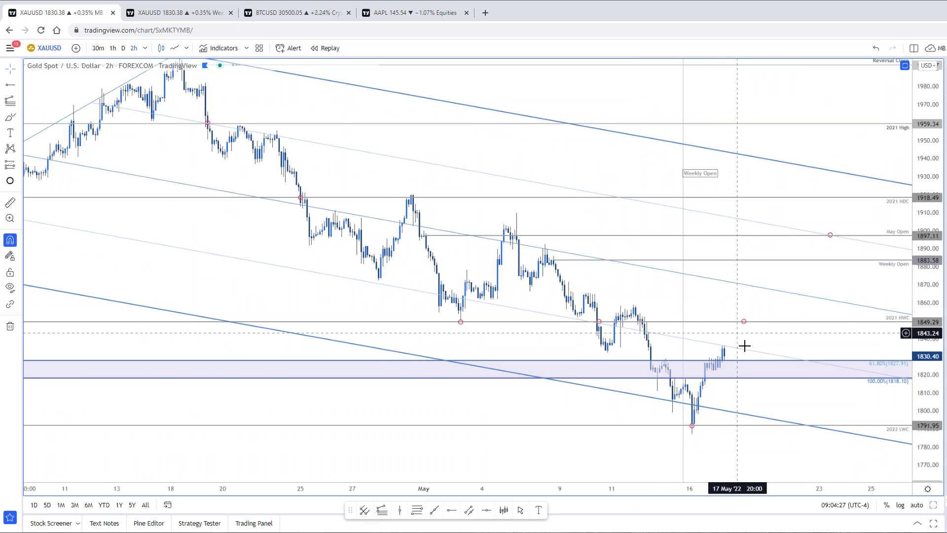
Bring up the gold daily chart, examine the recent lows around the 2022 LWC, and check the moving average's settings.
{"action": "key", "text": "Tab"}
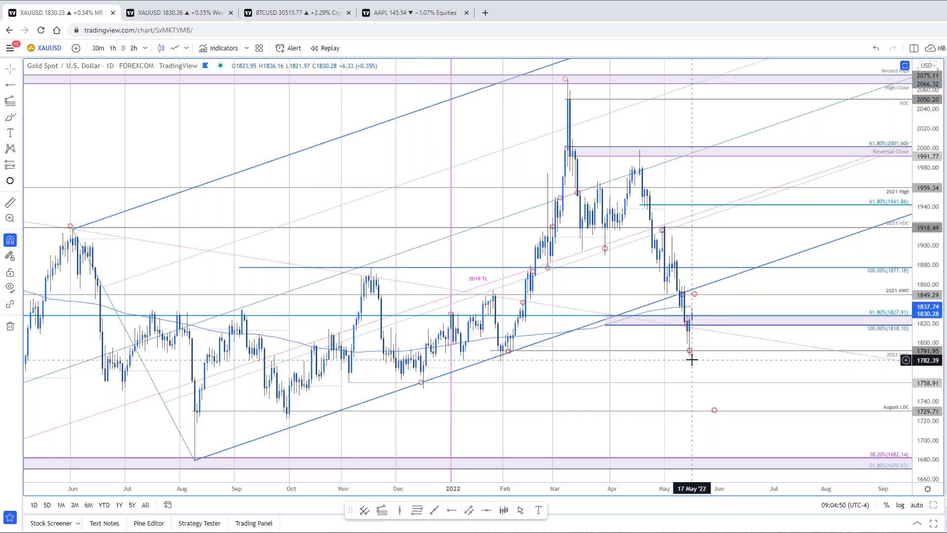
{"action": "scroll", "coordinate": [731, 370], "scroll_direction": "up", "scroll_amount": 2}
{"action": "left_click", "coordinate": [643, 352]}
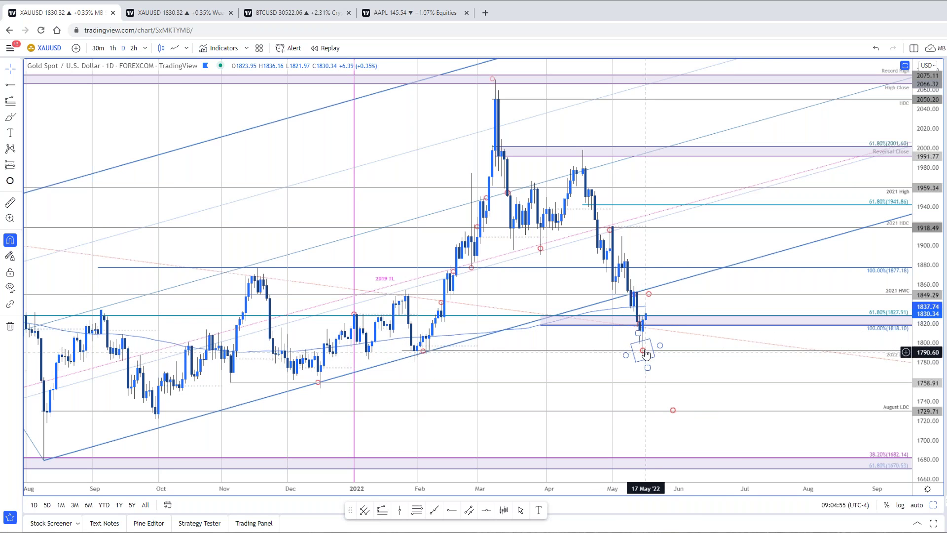
{"action": "left_click_drag", "start_coordinate": [646, 356], "coordinate": [646, 327]}
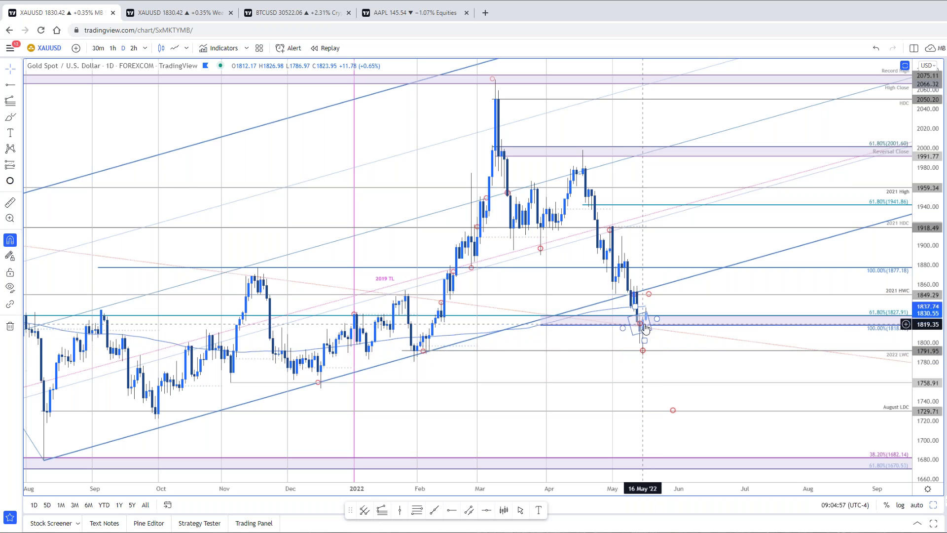
{"action": "left_click", "coordinate": [660, 304]}
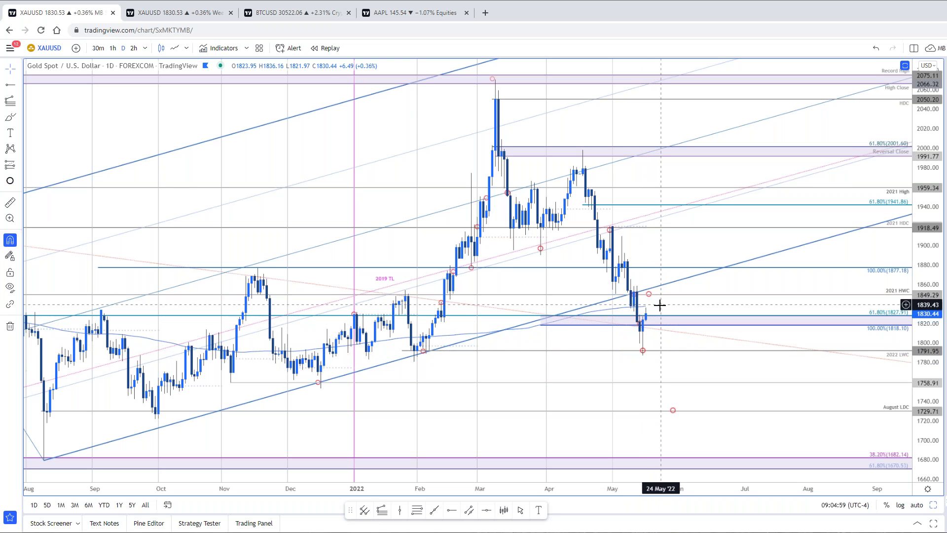
{"action": "double_click", "coordinate": [621, 309]}
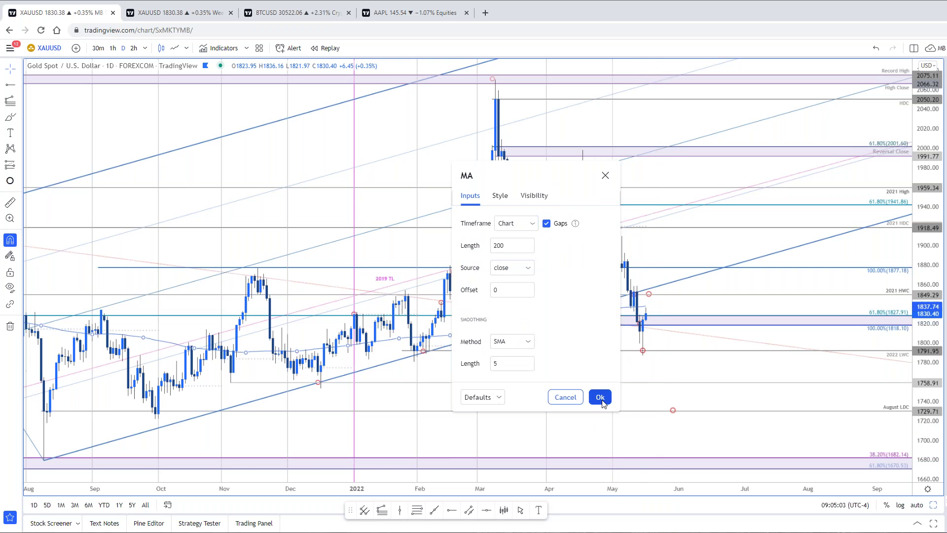
{"action": "left_click", "coordinate": [600, 397]}
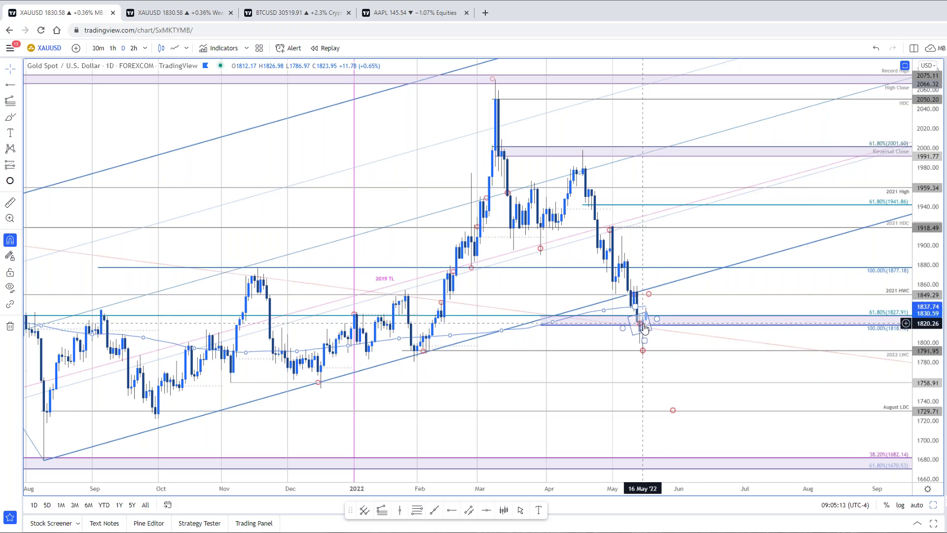
Return to the gold intraday chart and set it to the 4-hour (240-minute) timeframe.
{"action": "key", "text": "Tab"}
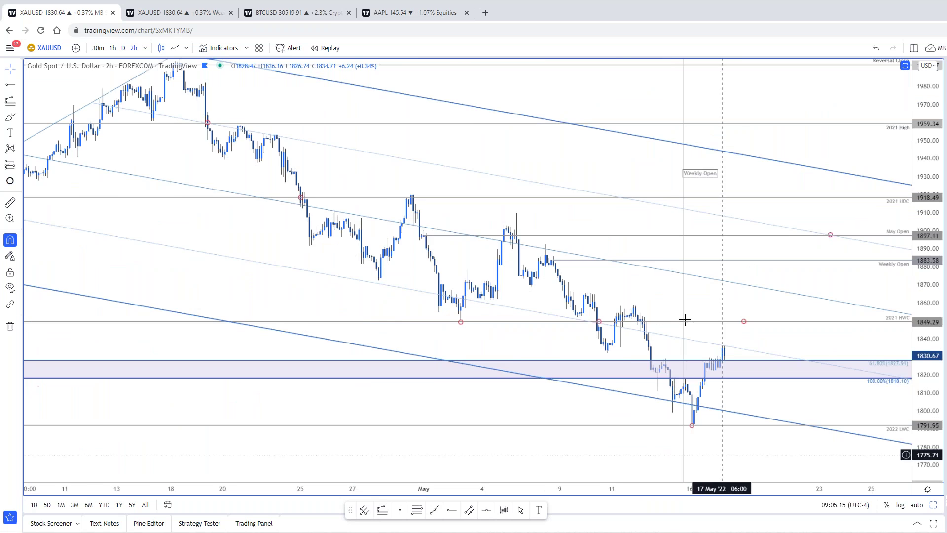
{"action": "scroll", "coordinate": [612, 332], "scroll_direction": "down", "scroll_amount": 1}
{"action": "type", "text": "240"}
{"action": "key", "text": "Return"}
Switch to the SB Intraday Update of 5/12/2022 and review the enlarged Gold 240min chart in its gold section.
{"action": "key", "text": "alt+Tab"}
{"action": "left_click", "coordinate": [332, 444]}
{"action": "scroll", "coordinate": [193, 120], "scroll_direction": "down", "scroll_amount": 1}
{"action": "left_click", "coordinate": [159, 16]}
{"action": "scroll", "coordinate": [153, 296], "scroll_direction": "down", "scroll_amount": 10}
{"action": "scroll", "coordinate": [223, 151], "scroll_direction": "down", "scroll_amount": 9}
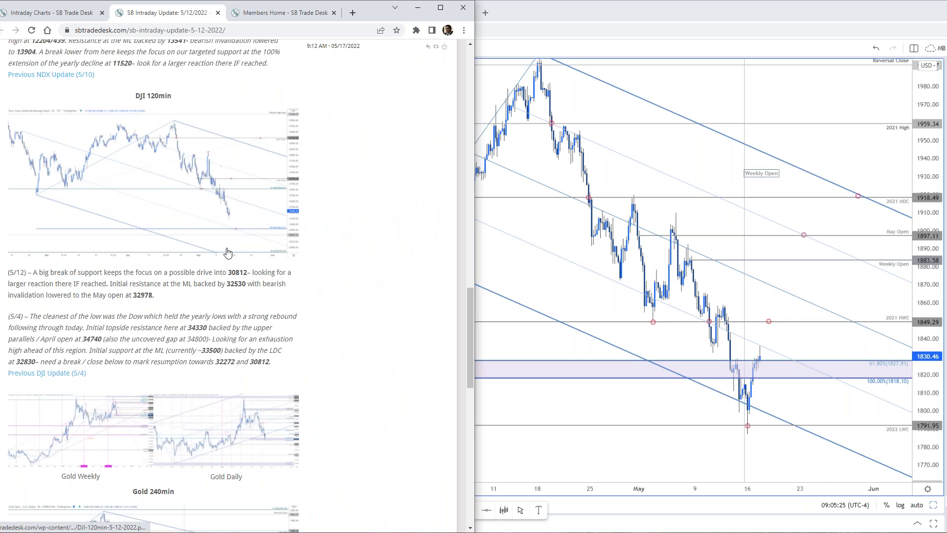
{"action": "scroll", "coordinate": [200, 277], "scroll_direction": "down", "scroll_amount": 6}
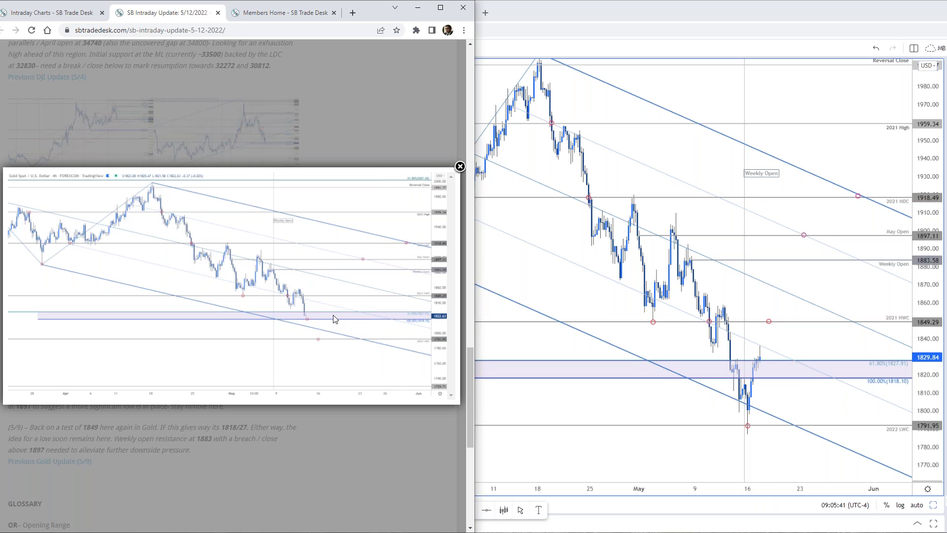
Back in TradingView, move the descending gold pitchfork's low anchor to the 16 March low at 1895.17, comparing it with the 29 March low.
{"action": "left_click", "coordinate": [516, 258]}
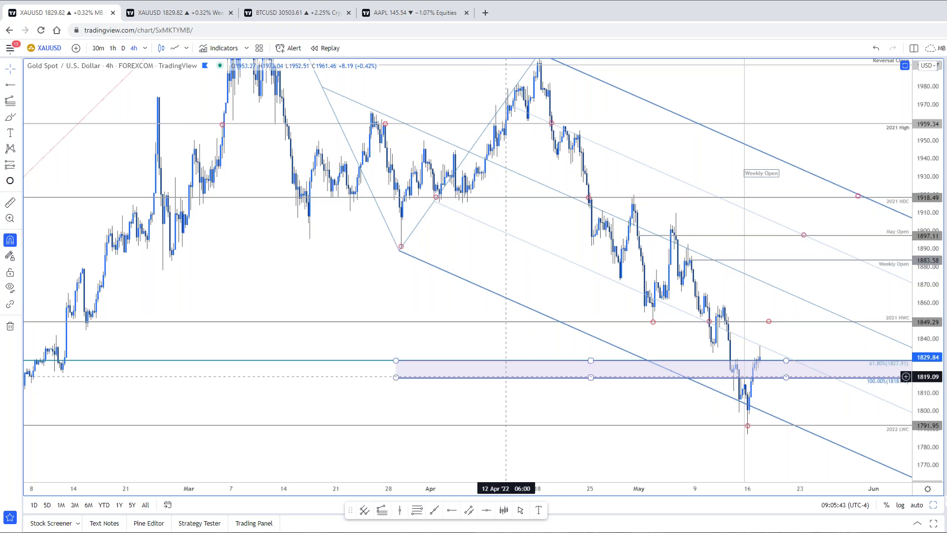
{"action": "scroll", "coordinate": [705, 341], "scroll_direction": "up", "scroll_amount": 1}
{"action": "left_click_drag", "start_coordinate": [929, 226], "coordinate": [929, 282]}
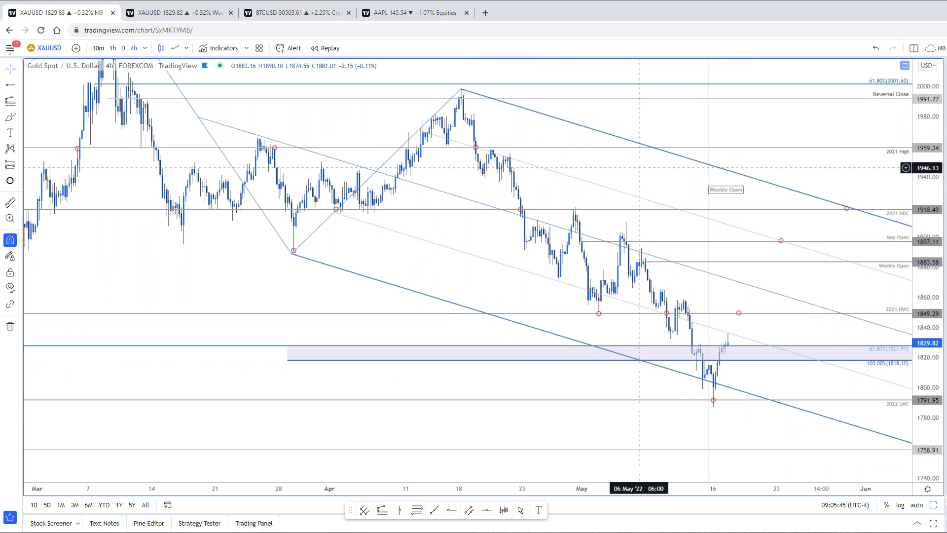
{"action": "left_click_drag", "start_coordinate": [607, 166], "coordinate": [593, 245]}
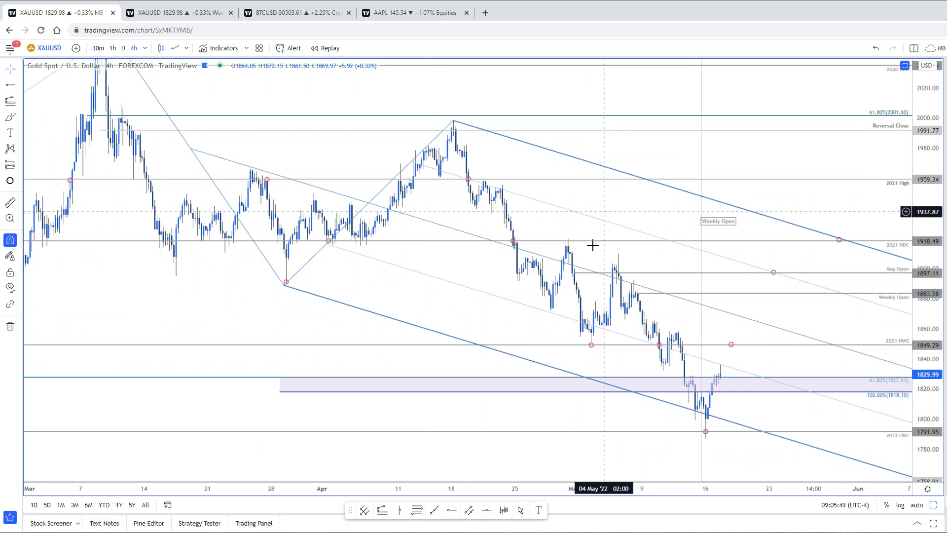
{"action": "left_click", "coordinate": [284, 286]}
{"action": "left_click_drag", "start_coordinate": [274, 291], "coordinate": [176, 285]}
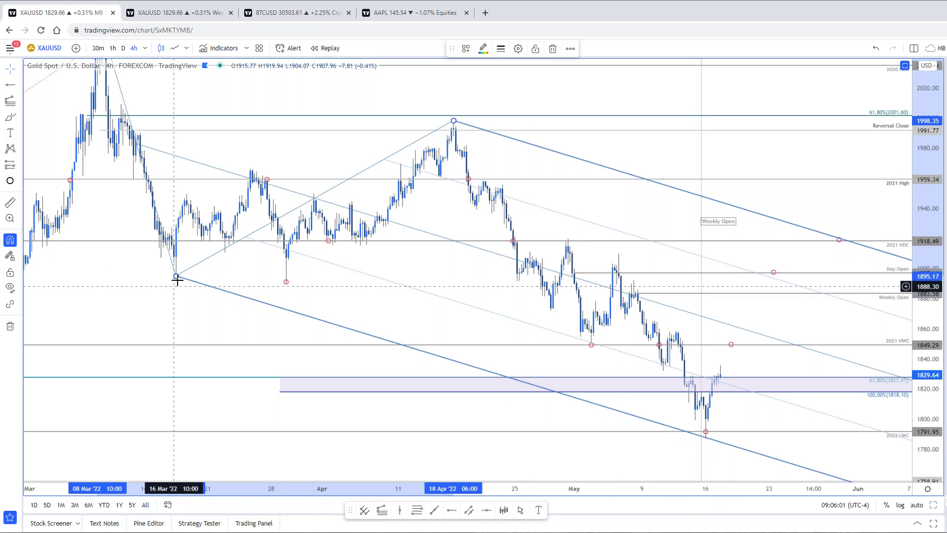
{"action": "left_click_drag", "start_coordinate": [177, 279], "coordinate": [286, 284]}
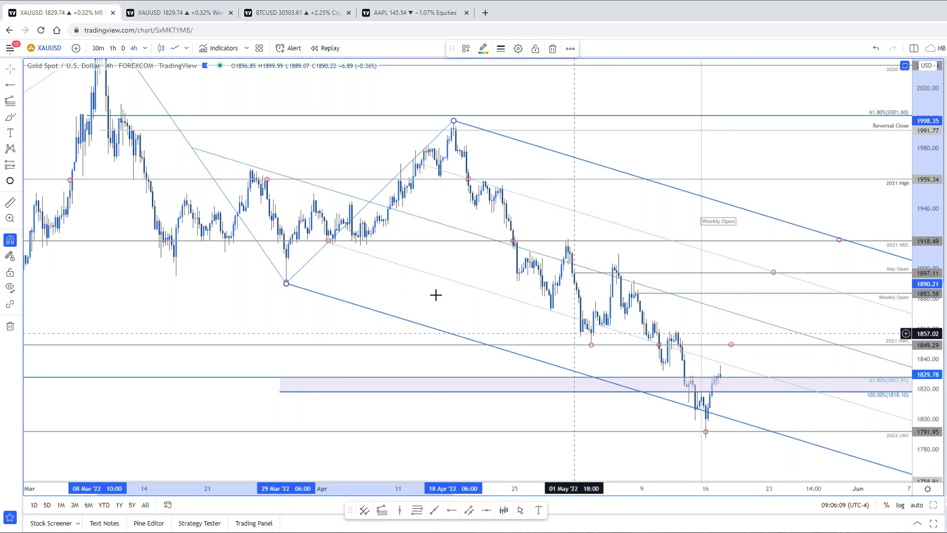
{"action": "left_click_drag", "start_coordinate": [286, 284], "coordinate": [178, 279]}
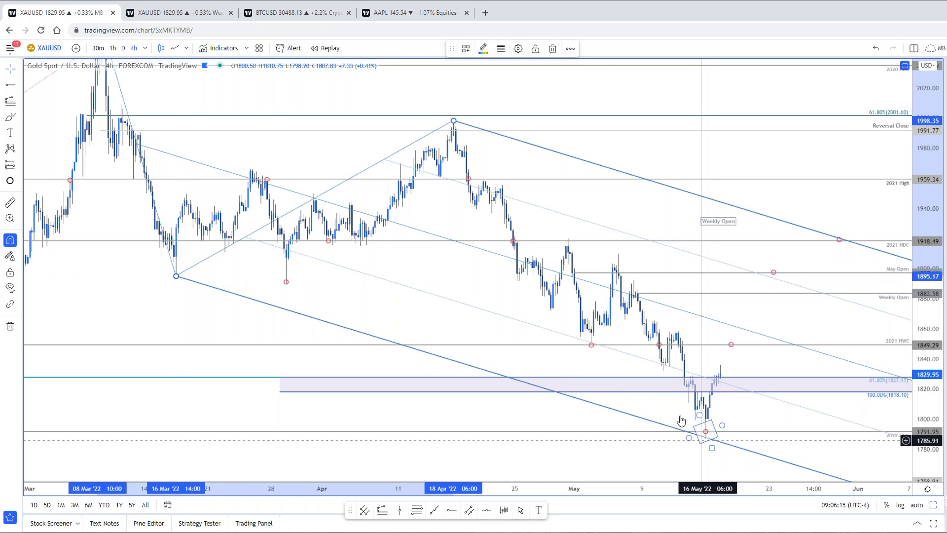
Examine the re-anchored gold 4-hour pitchfork against price since January and the chart published in the 5/12 update.
{"action": "mouse_move", "coordinate": [705, 432]}
{"action": "left_mouse_down"}
{"action": "mouse_move", "coordinate": [563, 330]}
{"action": "mouse_move", "coordinate": [592, 348]}
{"action": "left_mouse_up"}
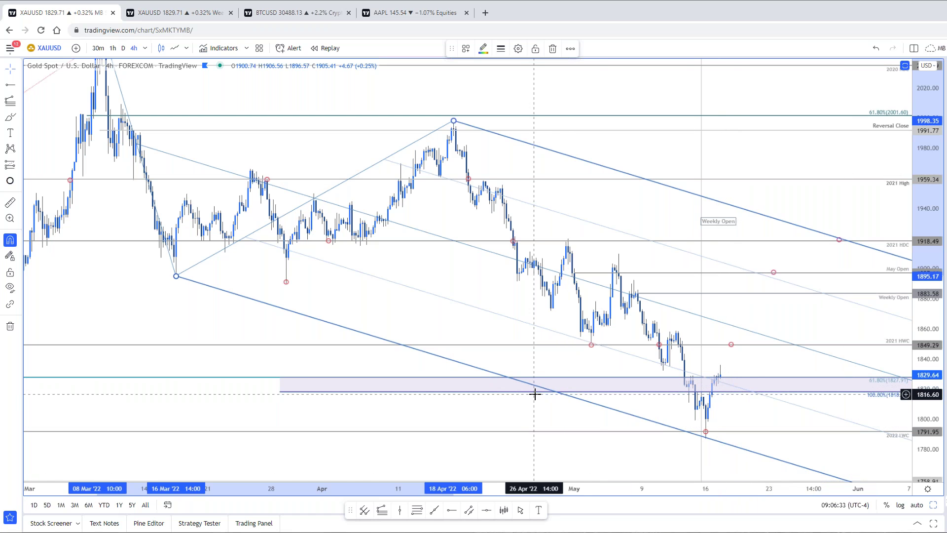
{"action": "scroll", "coordinate": [538, 390], "scroll_direction": "down", "scroll_amount": 3}
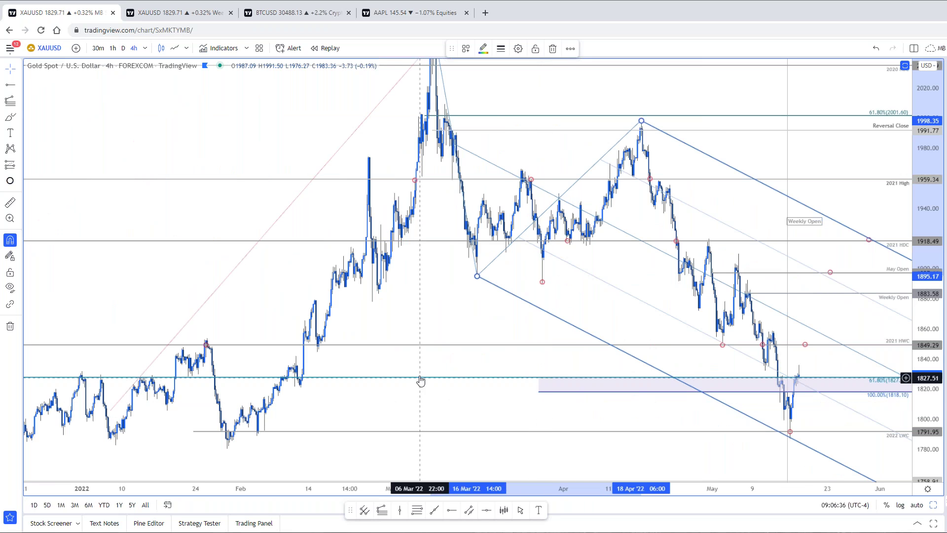
{"action": "scroll", "coordinate": [911, 402], "scroll_direction": "down", "scroll_amount": 2}
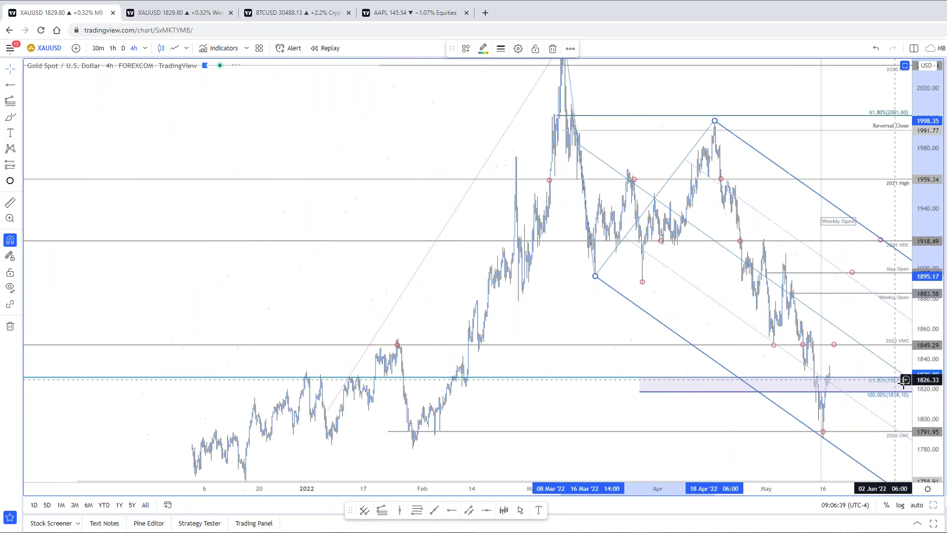
{"action": "scroll", "coordinate": [910, 394], "scroll_direction": "up", "scroll_amount": 4}
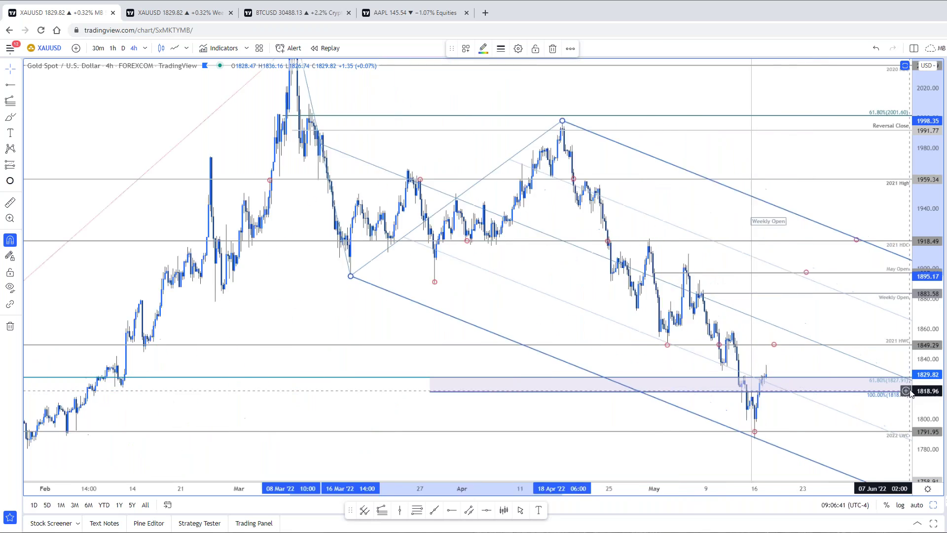
{"action": "scroll", "coordinate": [676, 402], "scroll_direction": "down", "scroll_amount": 1}
{"action": "scroll", "coordinate": [677, 402], "scroll_direction": "down", "scroll_amount": 1}
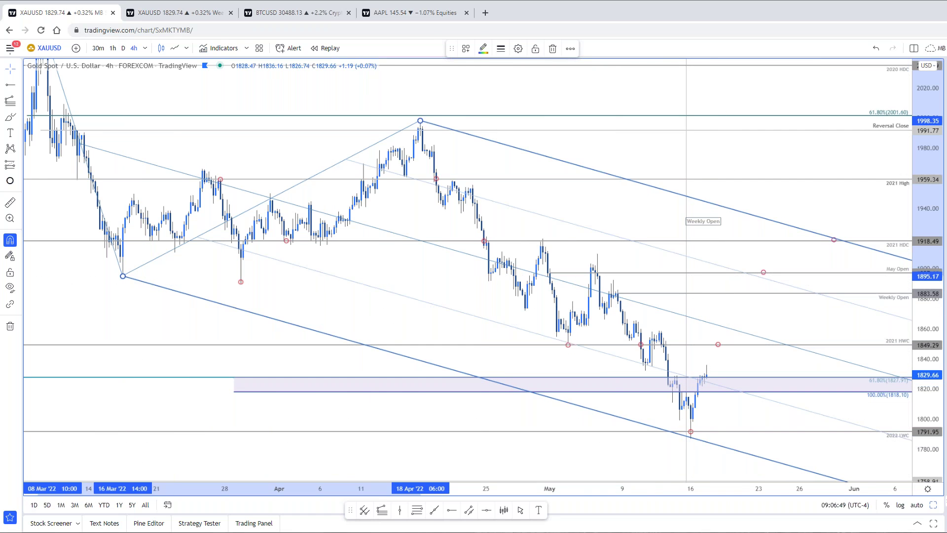
{"action": "key", "text": "alt+Tab"}
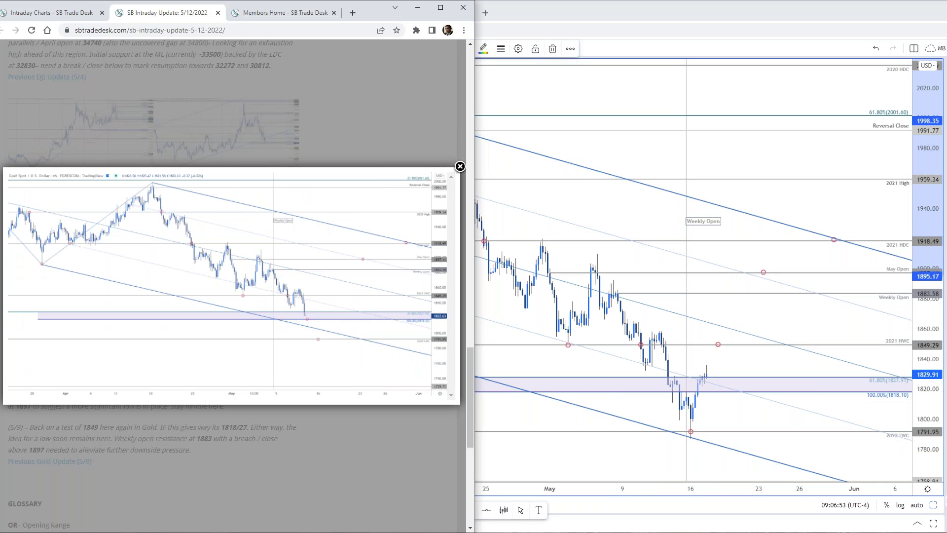
{"action": "left_click", "coordinate": [772, 321]}
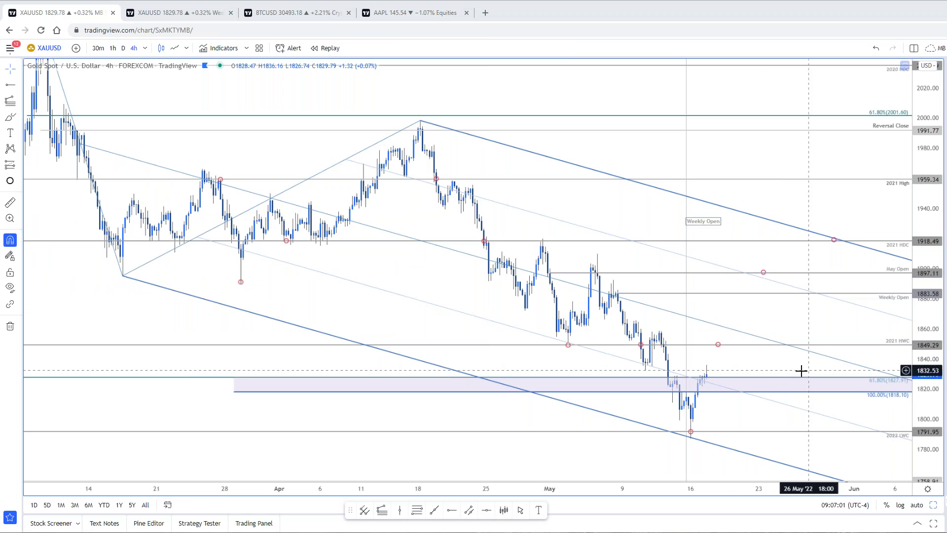
{"action": "left_click_drag", "start_coordinate": [798, 315], "coordinate": [794, 302]}
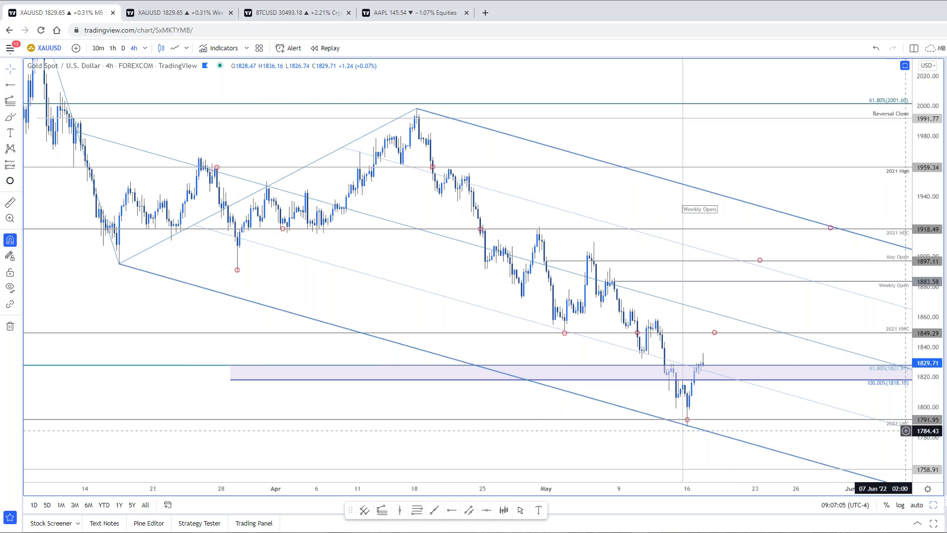
{"action": "left_click_drag", "start_coordinate": [793, 299], "coordinate": [756, 292]}
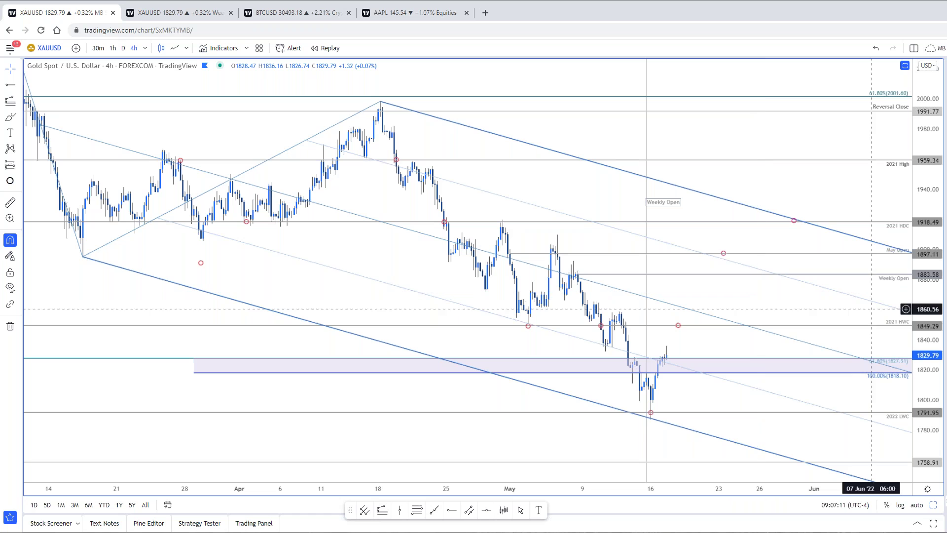
Load the XAGUSD 4-hour chart and delete the short ascending pitchfork anchored in late March and early April.
{"action": "key", "text": "Down"}
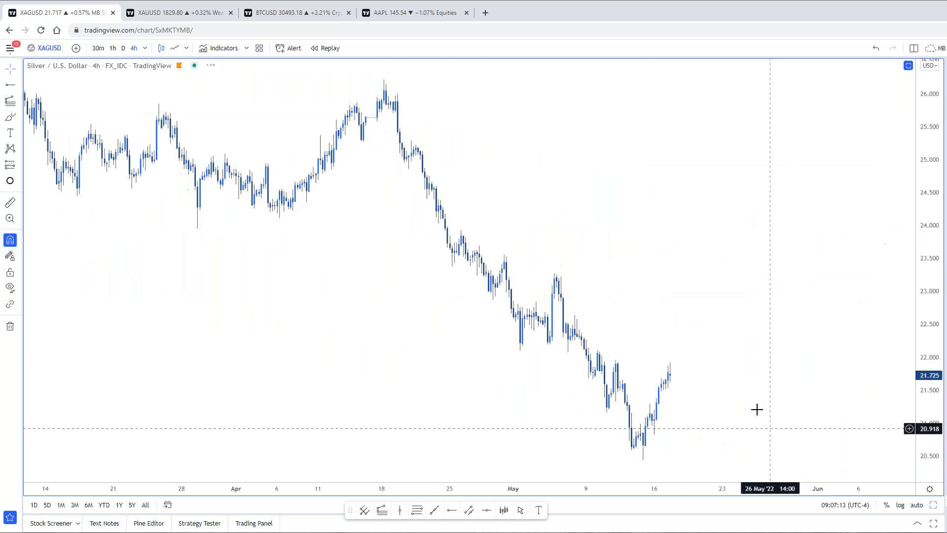
{"action": "left_click_drag", "start_coordinate": [756, 361], "coordinate": [751, 336]}
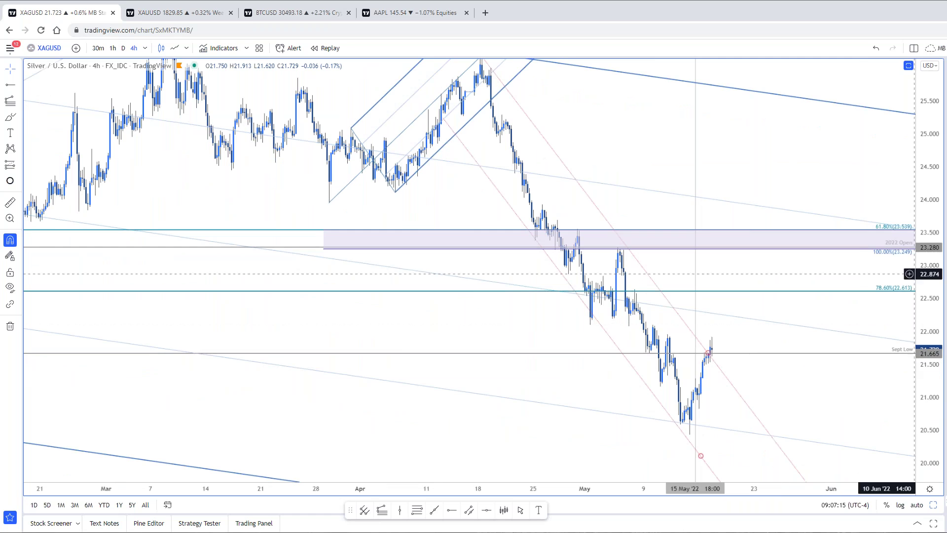
{"action": "left_click_drag", "start_coordinate": [939, 296], "coordinate": [944, 347]}
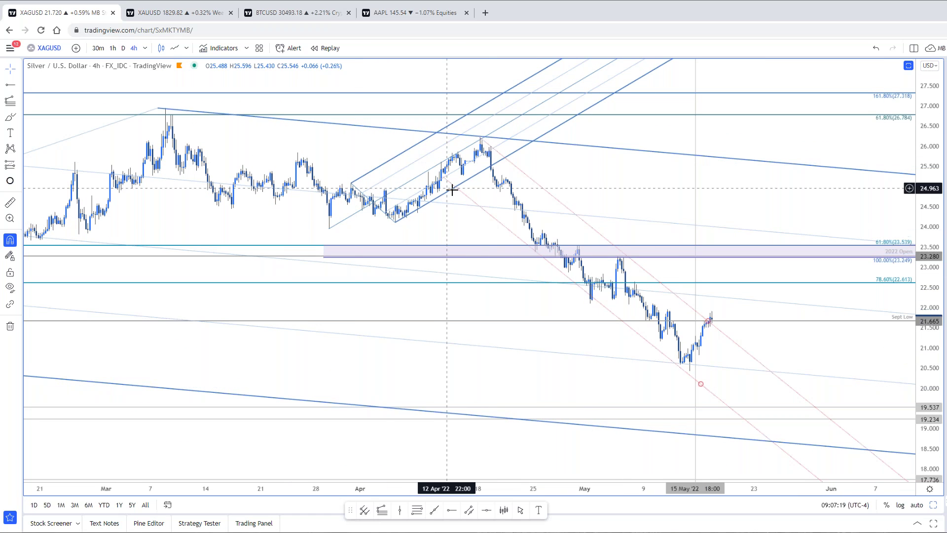
{"action": "left_click", "coordinate": [470, 178]}
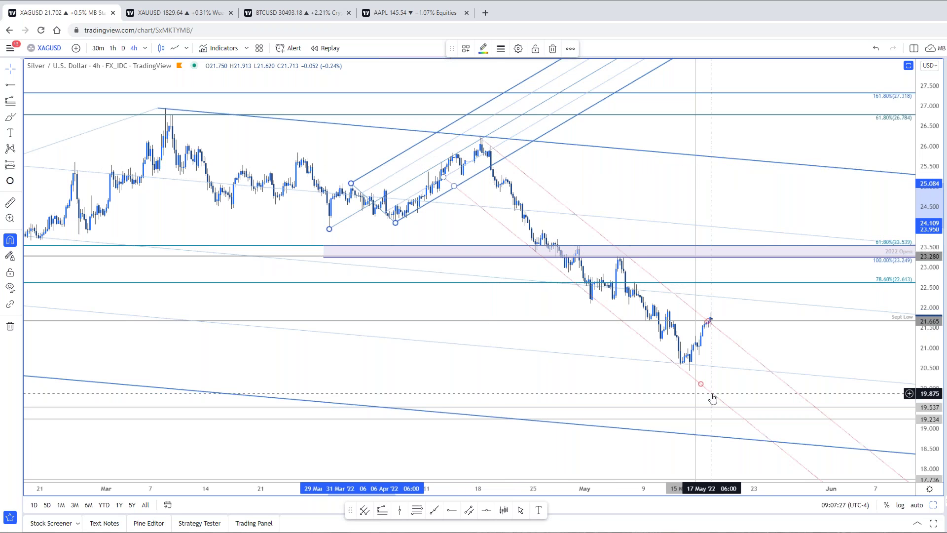
{"action": "key", "text": "Delete"}
Examine the silver 4-hour chart since November against the broad descending pitchfork and the September low at 21.665.
{"action": "scroll", "coordinate": [577, 303], "scroll_direction": "down", "scroll_amount": 4}
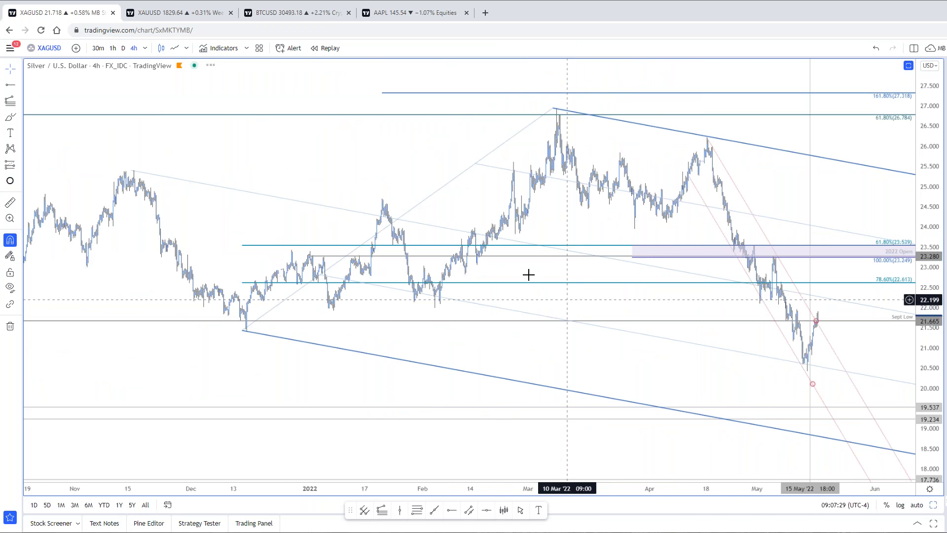
{"action": "left_click", "coordinate": [571, 113]}
{"action": "left_click_drag", "start_coordinate": [572, 113], "coordinate": [572, 112]}
{"action": "left_click", "coordinate": [601, 140]}
{"action": "left_click_drag", "start_coordinate": [616, 143], "coordinate": [520, 134]}
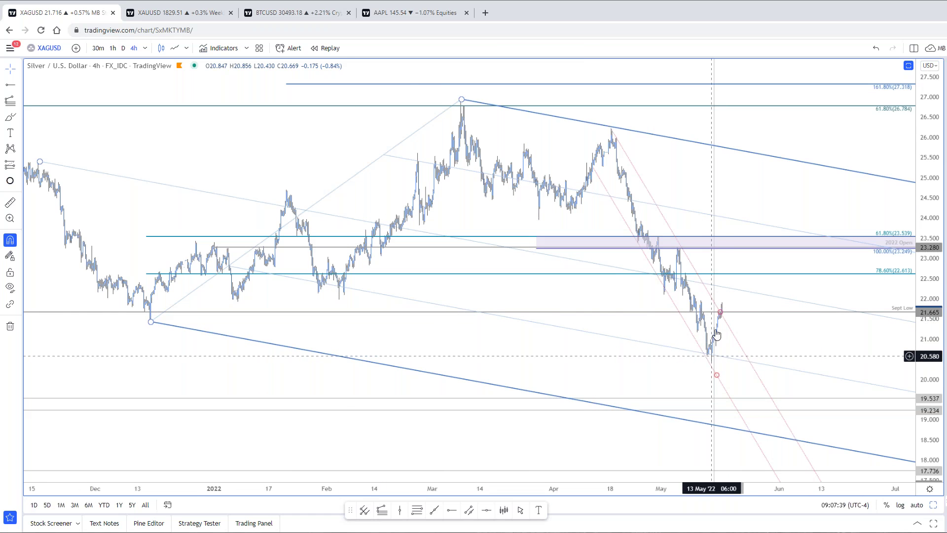
{"action": "left_click", "coordinate": [721, 314]}
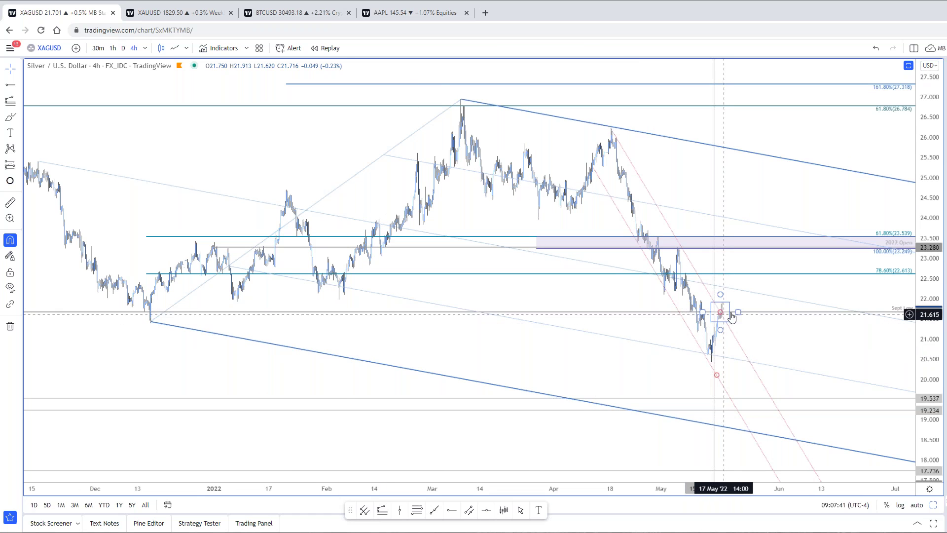
Delete the silver chart's retracement at 23.539 and 22.613, the shaded zone near the 2022 open, and the 100% extension at 23.249.
{"action": "scroll", "coordinate": [728, 326], "scroll_direction": "down", "scroll_amount": 2}
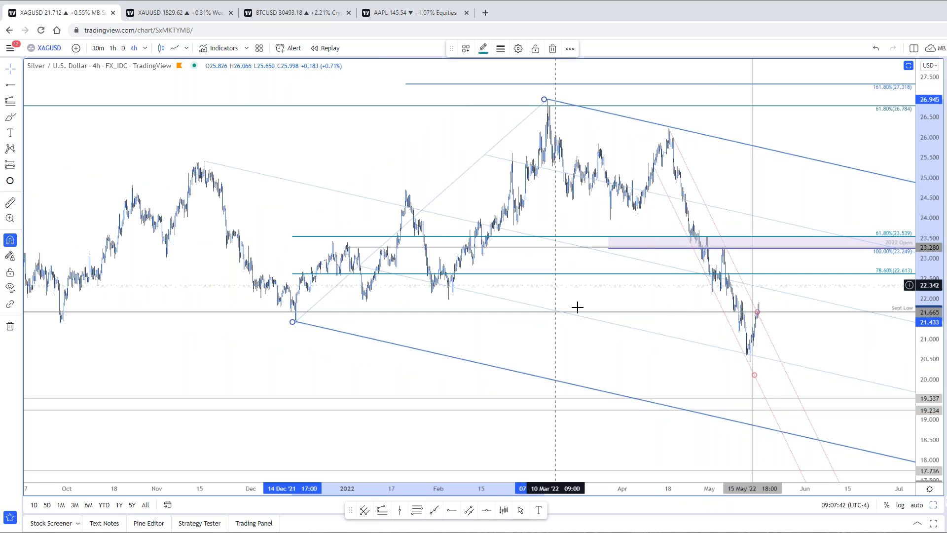
{"action": "key", "text": "Delete"}
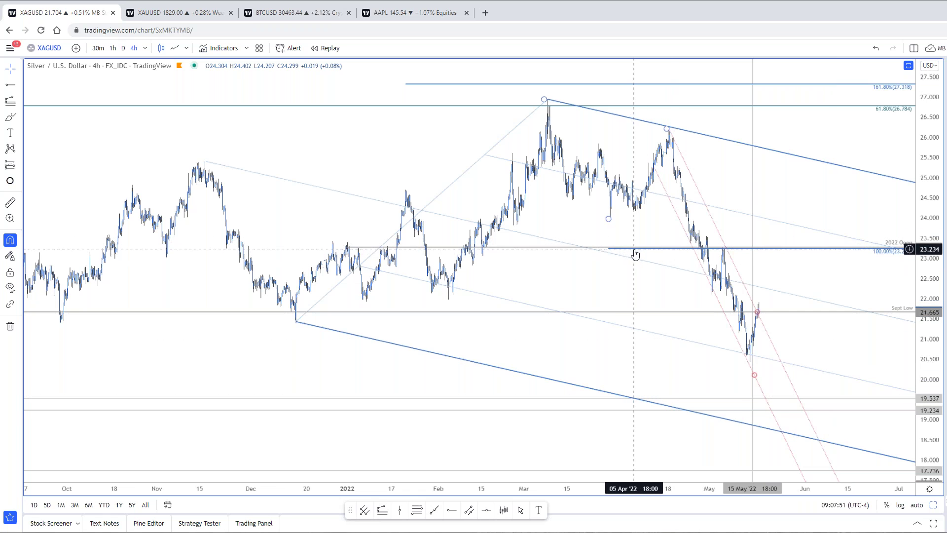
{"action": "mouse_move", "coordinate": [634, 251]}
{"action": "left_mouse_down"}
{"action": "mouse_move", "coordinate": [644, 238]}
{"action": "mouse_move", "coordinate": [645, 250]}
{"action": "left_mouse_up"}
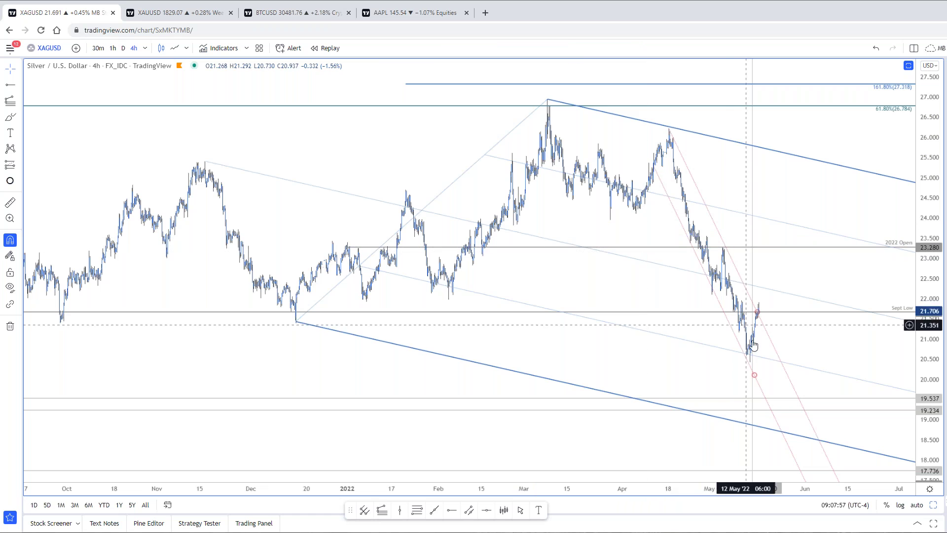
Draw a Fibonacci retracement from silver's 8 March high at 26.945 down to the 13 May low.
{"action": "scroll", "coordinate": [751, 343], "scroll_direction": "up", "scroll_amount": 3}
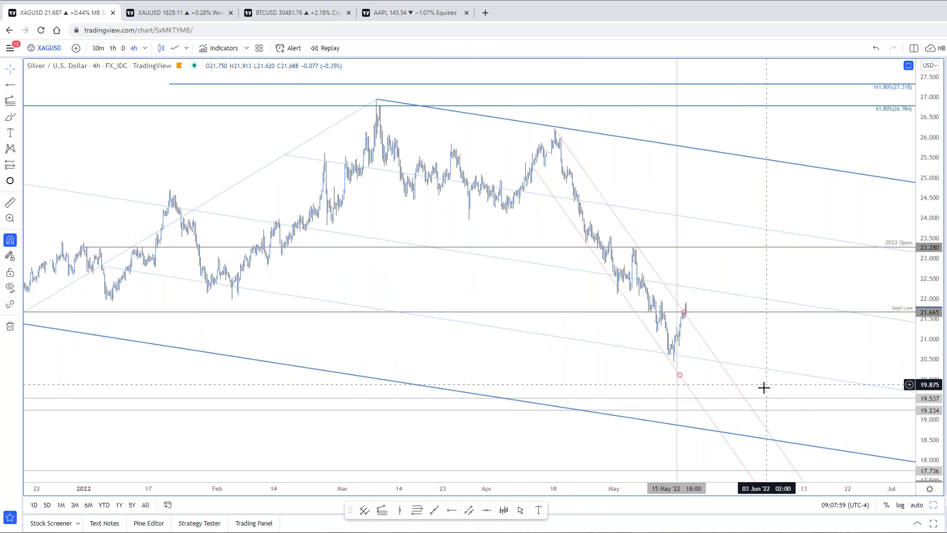
{"action": "left_click", "coordinate": [385, 98]}
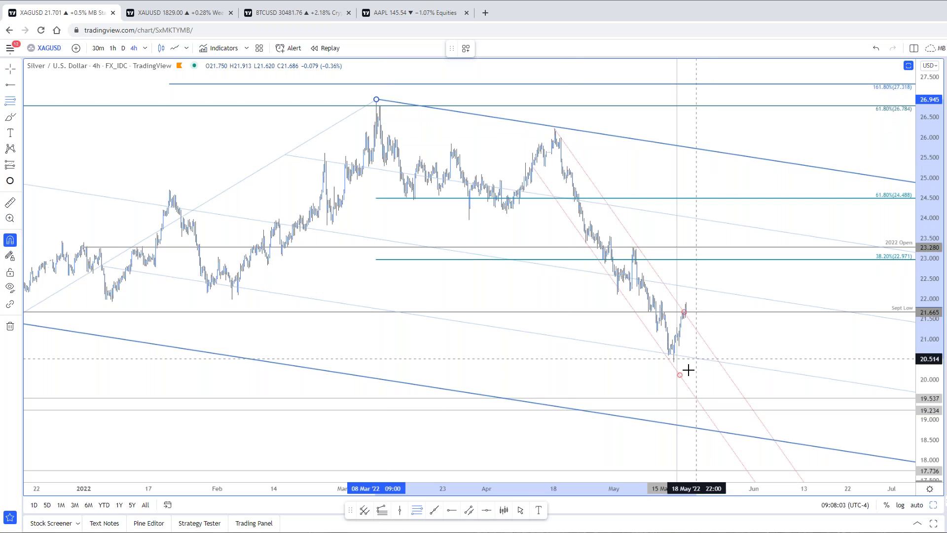
{"action": "left_click", "coordinate": [673, 362]}
{"action": "left_click", "coordinate": [737, 268]}
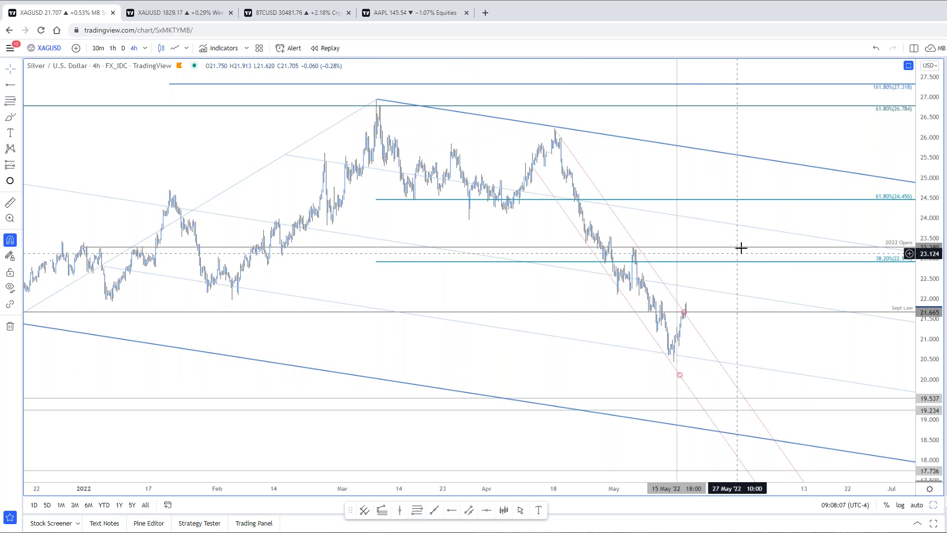
Examine silver on the 4-hour and daily charts against the descending pitchfork, the 50% retracement at 20.867 and the shaded zone under 21.893.
{"action": "scroll", "coordinate": [734, 339], "scroll_direction": "down", "scroll_amount": 2}
{"action": "scroll", "coordinate": [734, 339], "scroll_direction": "down", "scroll_amount": 3}
{"action": "left_click_drag", "start_coordinate": [664, 277], "coordinate": [601, 248]}
{"action": "scroll", "coordinate": [543, 375], "scroll_direction": "up", "scroll_amount": 2}
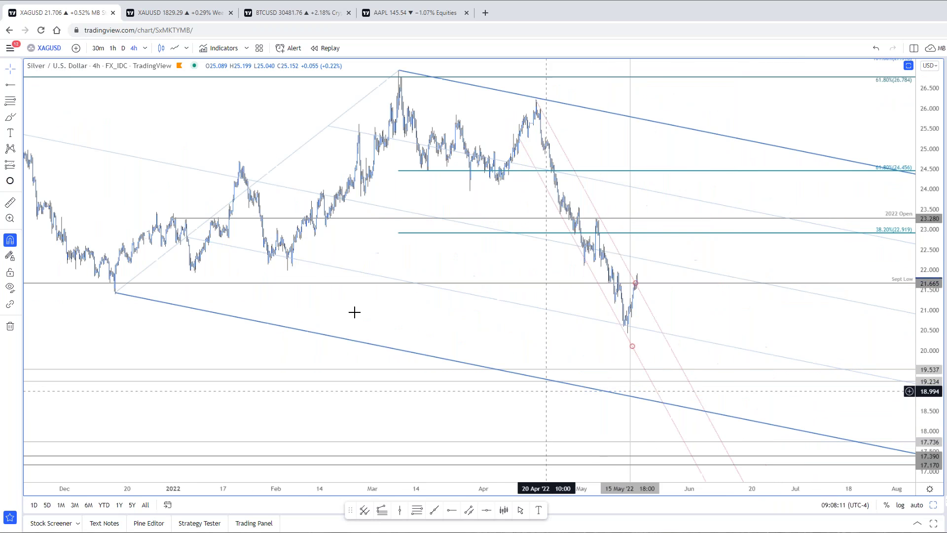
{"action": "key", "text": "Tab"}
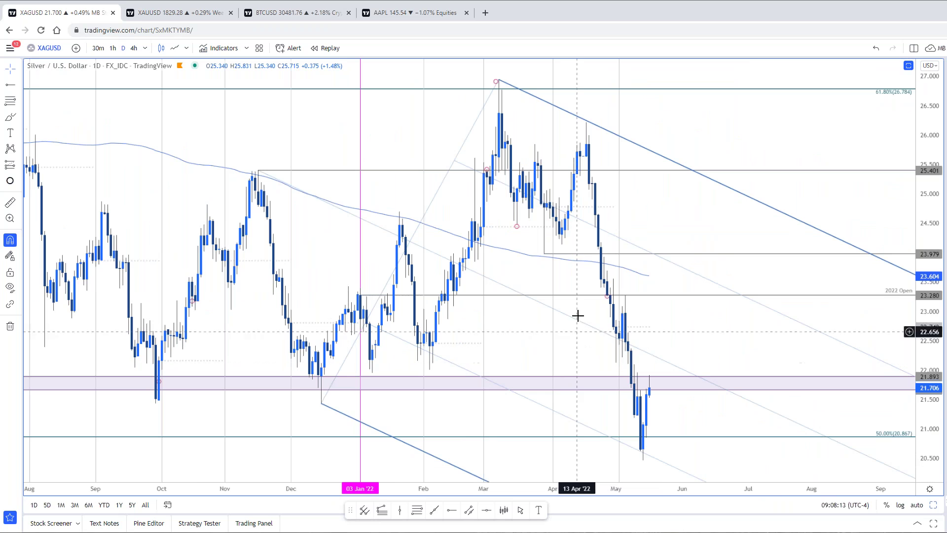
{"action": "scroll", "coordinate": [715, 336], "scroll_direction": "down", "scroll_amount": 4}
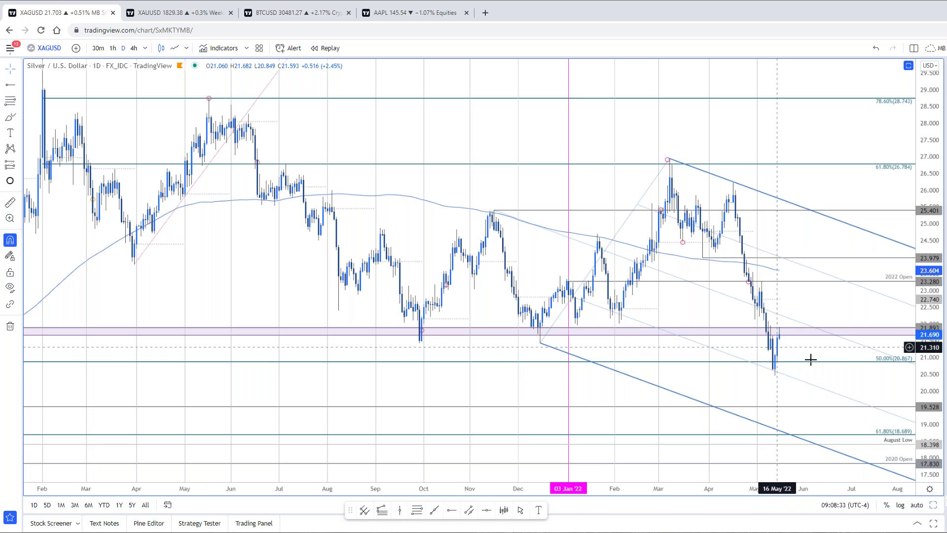
{"action": "scroll", "coordinate": [810, 360], "scroll_direction": "up", "scroll_amount": 2}
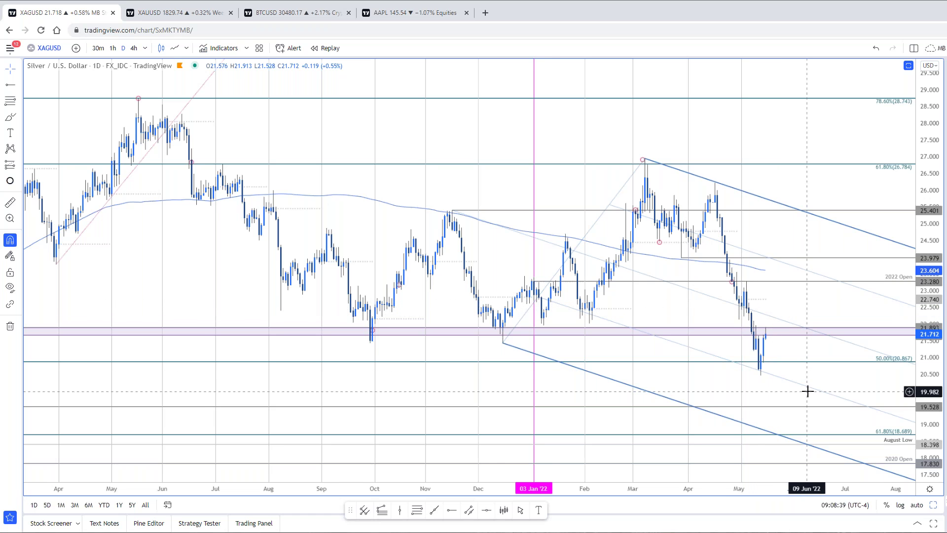
{"action": "scroll", "coordinate": [808, 388], "scroll_direction": "down", "scroll_amount": 2}
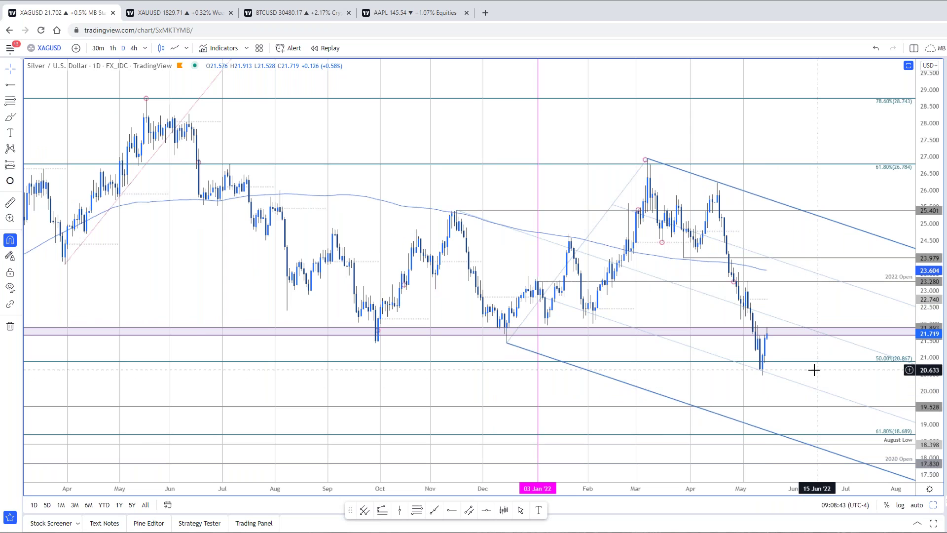
{"action": "scroll", "coordinate": [818, 371], "scroll_direction": "down", "scroll_amount": 2}
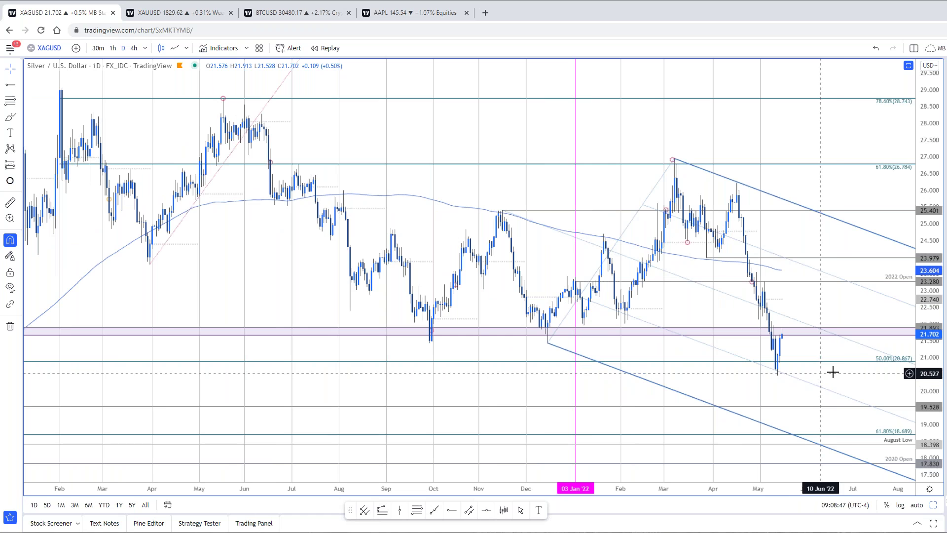
{"action": "scroll", "coordinate": [840, 367], "scroll_direction": "up", "scroll_amount": 1}
Return silver to the 4-hour chart and add a horizontal ray at 21.087 starting from the mid-May candles.
{"action": "key", "text": "Tab"}
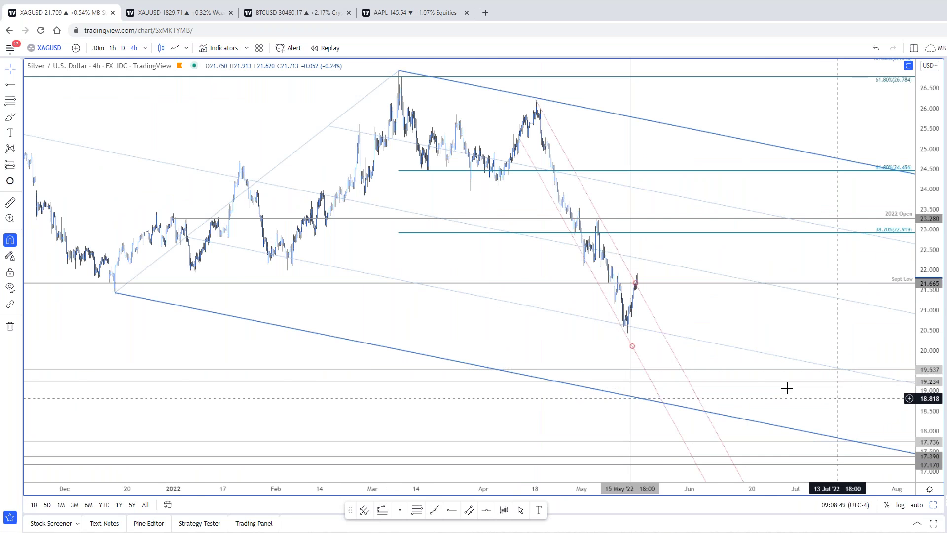
{"action": "scroll", "coordinate": [738, 356], "scroll_direction": "up", "scroll_amount": 2}
{"action": "scroll", "coordinate": [662, 316], "scroll_direction": "up", "scroll_amount": 3}
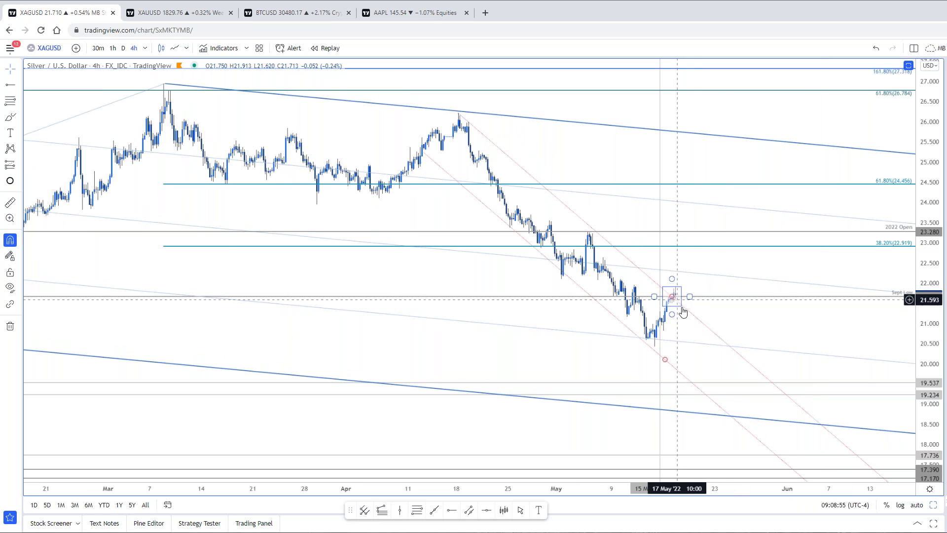
{"action": "left_click_drag", "start_coordinate": [767, 326], "coordinate": [835, 316]}
{"action": "scroll", "coordinate": [834, 316], "scroll_direction": "up", "scroll_amount": 1}
{"action": "left_click", "coordinate": [452, 509]}
{"action": "scroll", "coordinate": [804, 398], "scroll_direction": "up", "scroll_amount": 3}
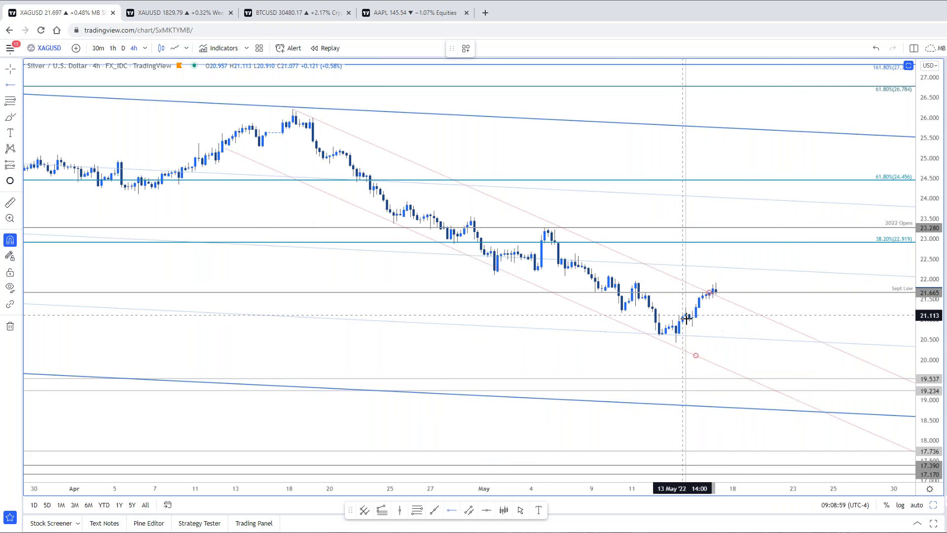
{"action": "left_click", "coordinate": [687, 316]}
{"action": "scroll", "coordinate": [799, 345], "scroll_direction": "down", "scroll_amount": 3}
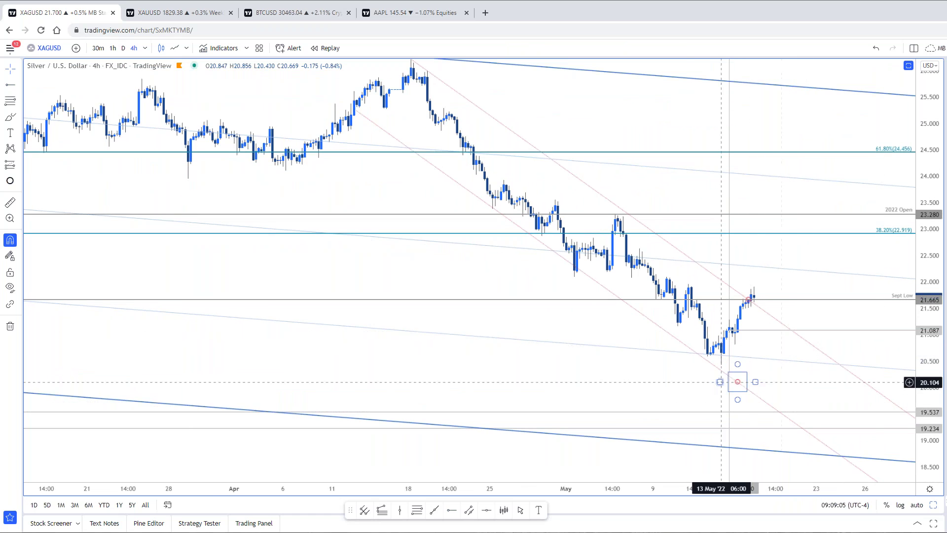
Move the lower red circle marker to where the descending channel's lower line meets the 19.537 level.
{"action": "left_click", "coordinate": [737, 383]}
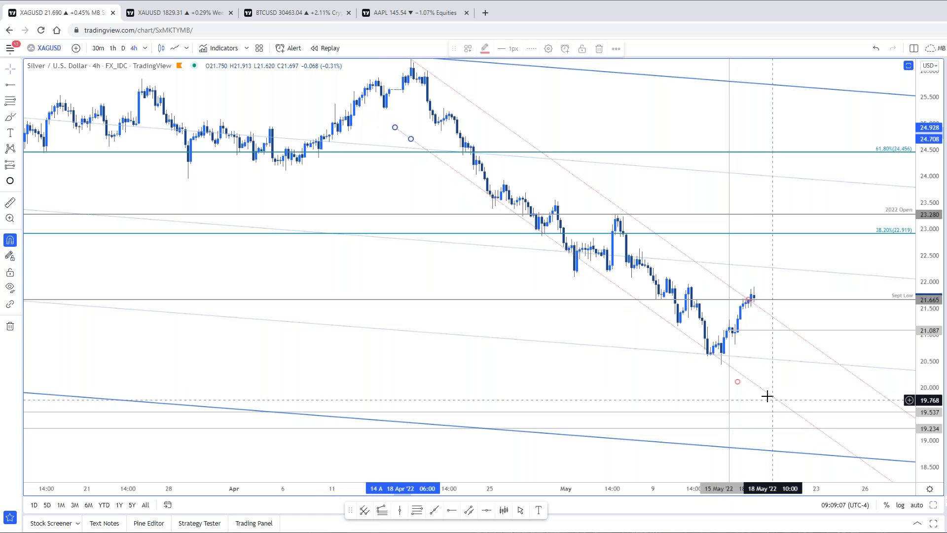
{"action": "left_click_drag", "start_coordinate": [739, 382], "coordinate": [779, 411]}
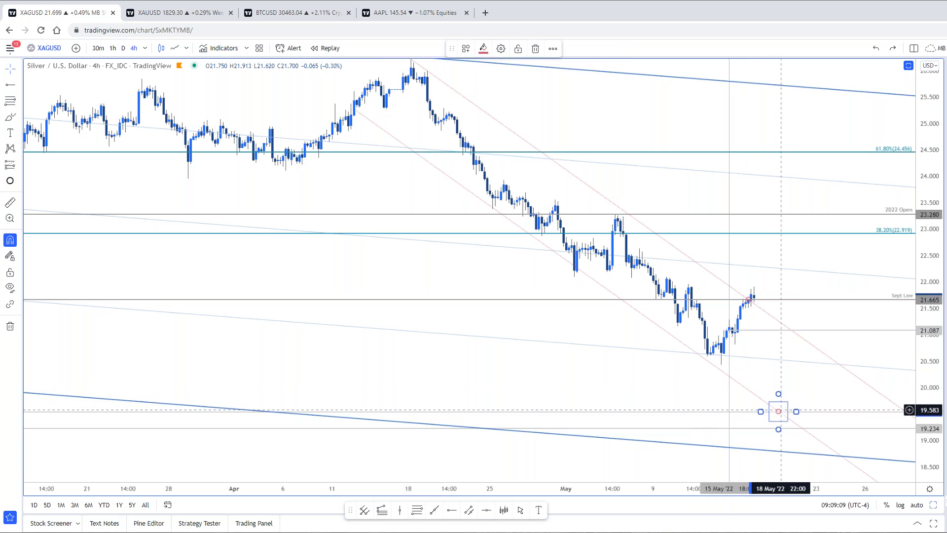
{"action": "left_click", "coordinate": [810, 392]}
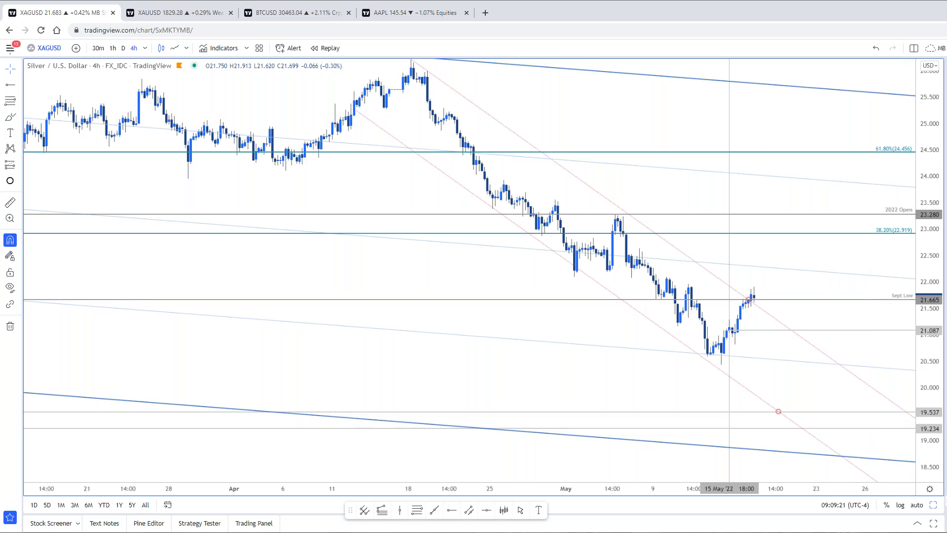
View the SPX500 4-hour chart, then examine BTCUSD daily price against the 2021 open, the 25850.41 level and the 2017 high.
{"action": "left_click", "coordinate": [946, 260]}
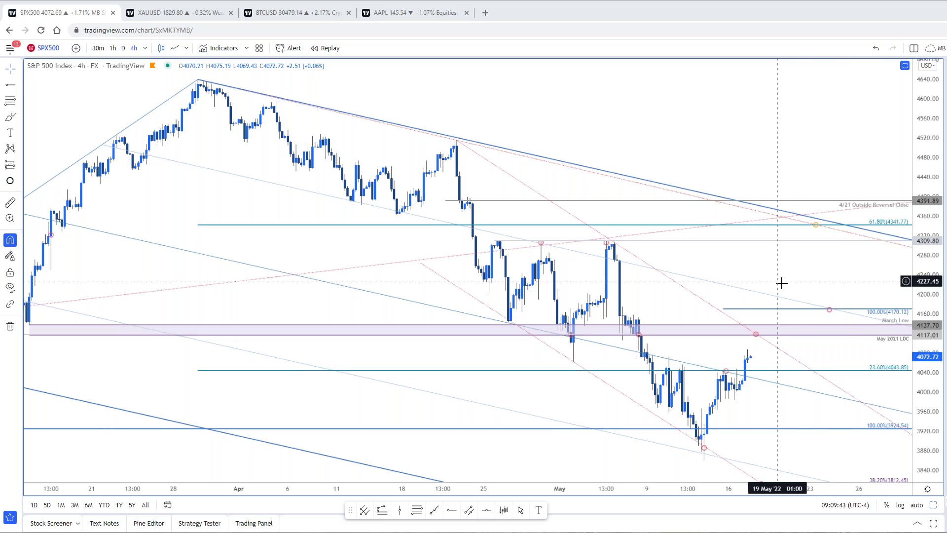
{"action": "key", "text": "ctrl+3"}
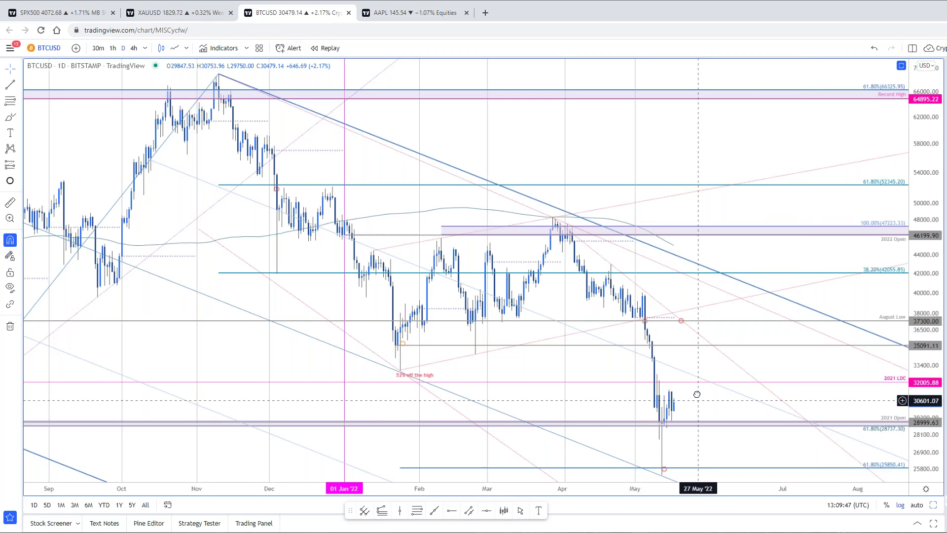
{"action": "left_click_drag", "start_coordinate": [697, 394], "coordinate": [695, 372]}
{"action": "scroll", "coordinate": [866, 446], "scroll_direction": "up", "scroll_amount": 1}
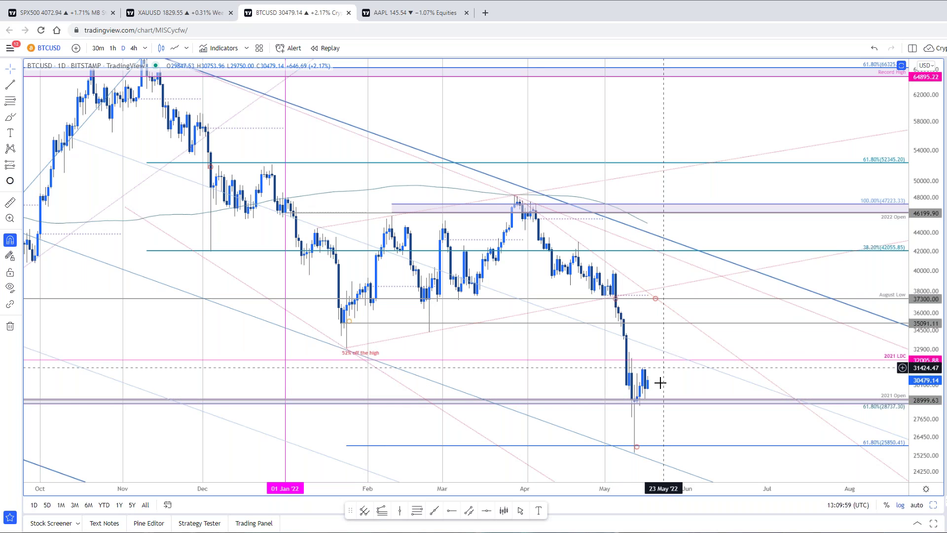
{"action": "left_click_drag", "start_coordinate": [674, 385], "coordinate": [831, 379]}
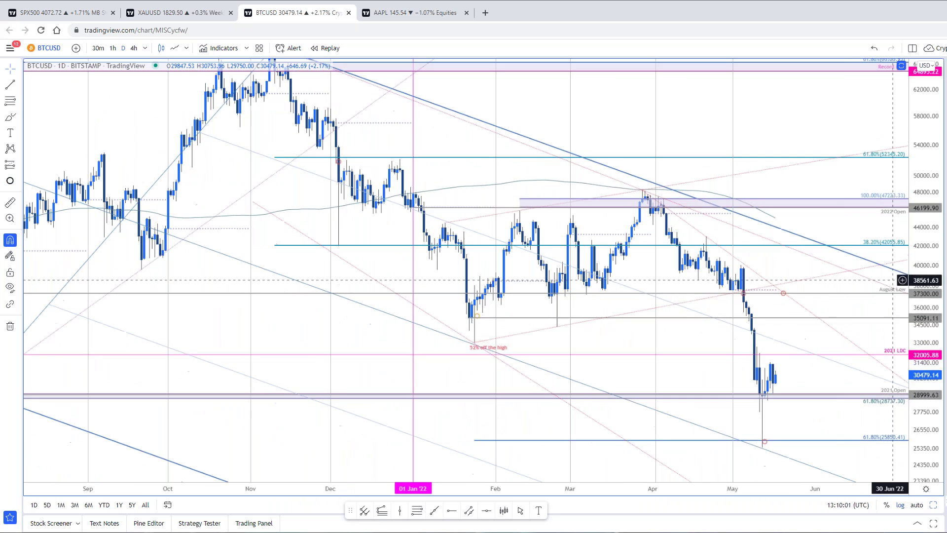
{"action": "left_click_drag", "start_coordinate": [921, 254], "coordinate": [921, 311]}
{"action": "scroll", "coordinate": [868, 392], "scroll_direction": "down", "scroll_amount": 1}
{"action": "left_click_drag", "start_coordinate": [792, 394], "coordinate": [744, 376]}
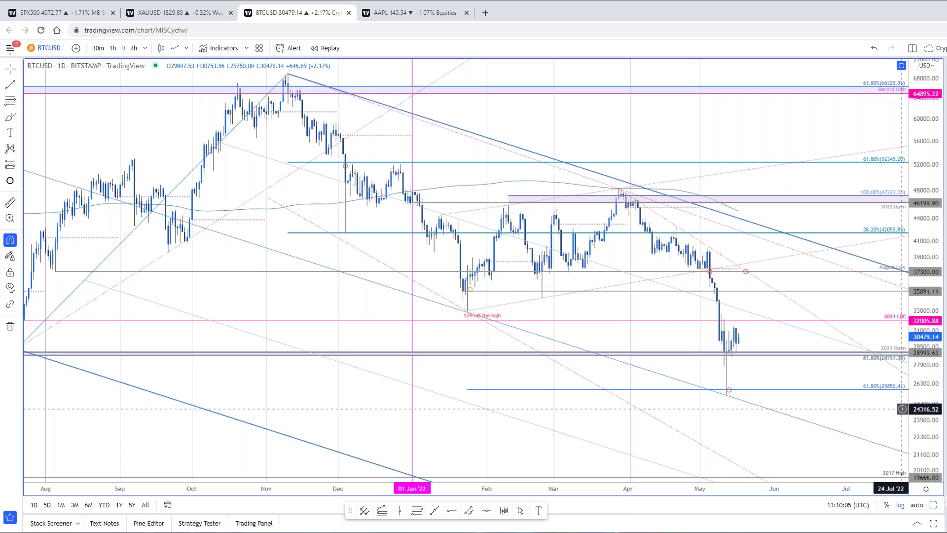
{"action": "left_click_drag", "start_coordinate": [930, 392], "coordinate": [928, 422]}
{"action": "left_click_drag", "start_coordinate": [759, 419], "coordinate": [799, 418]}
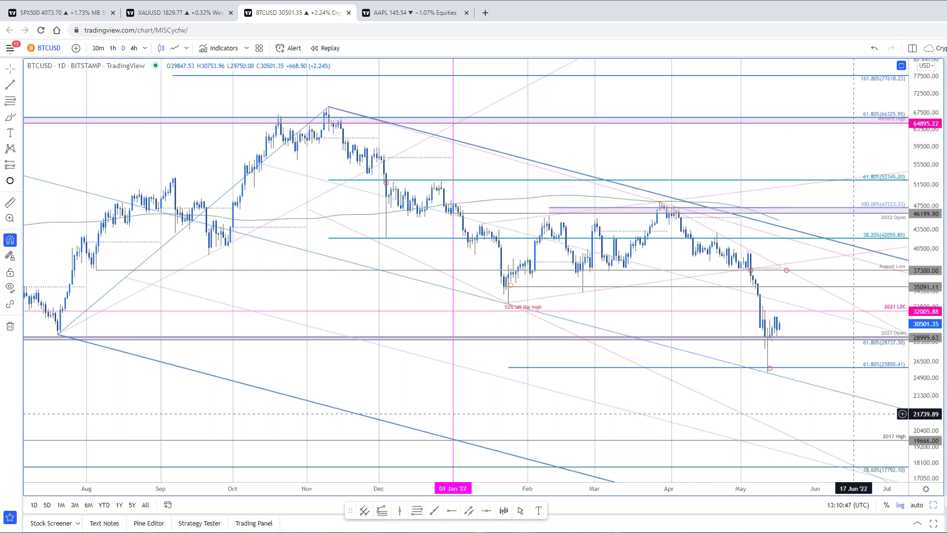
Examine the BTCUSD daily history back to early 2021 against the broad descending pitchfork and the 2021 lows.
{"action": "scroll", "coordinate": [847, 338], "scroll_direction": "down", "scroll_amount": 5}
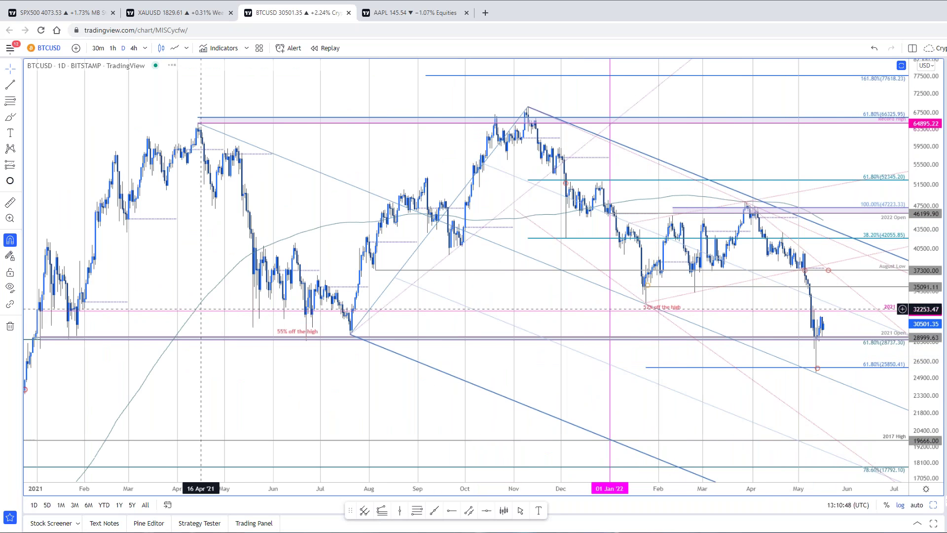
{"action": "scroll", "coordinate": [200, 310], "scroll_direction": "down", "scroll_amount": 4}
{"action": "scroll", "coordinate": [797, 462], "scroll_direction": "up", "scroll_amount": 2}
{"action": "scroll", "coordinate": [839, 341], "scroll_direction": "up", "scroll_amount": 6}
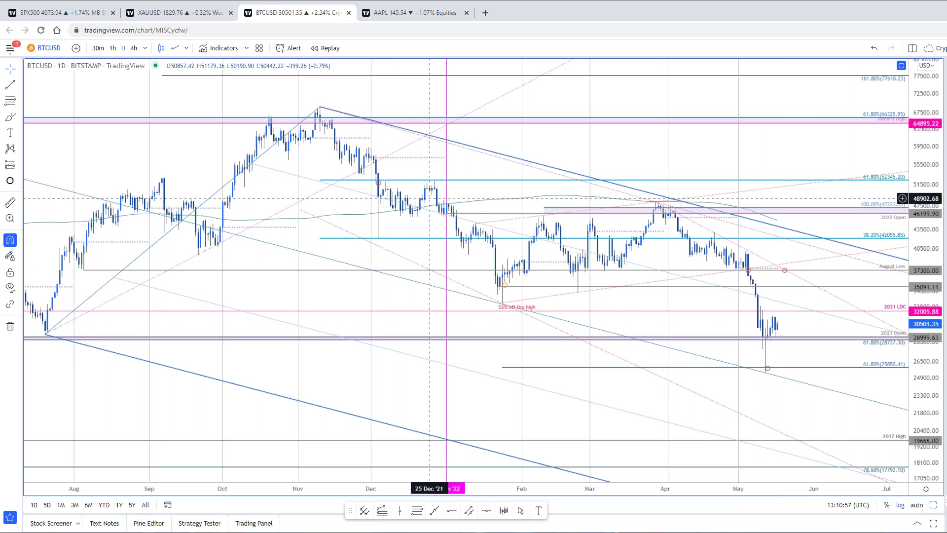
Switch to the AAPL daily chart and examine the May decline against the October 2021 low close and the 100% extension at 140.14.
{"action": "key", "text": "ctrl+Tab"}
{"action": "left_click_drag", "start_coordinate": [759, 351], "coordinate": [543, 364]}
{"action": "scroll", "coordinate": [566, 438], "scroll_direction": "up", "scroll_amount": 1}
{"action": "scroll", "coordinate": [555, 473], "scroll_direction": "down", "scroll_amount": 1}
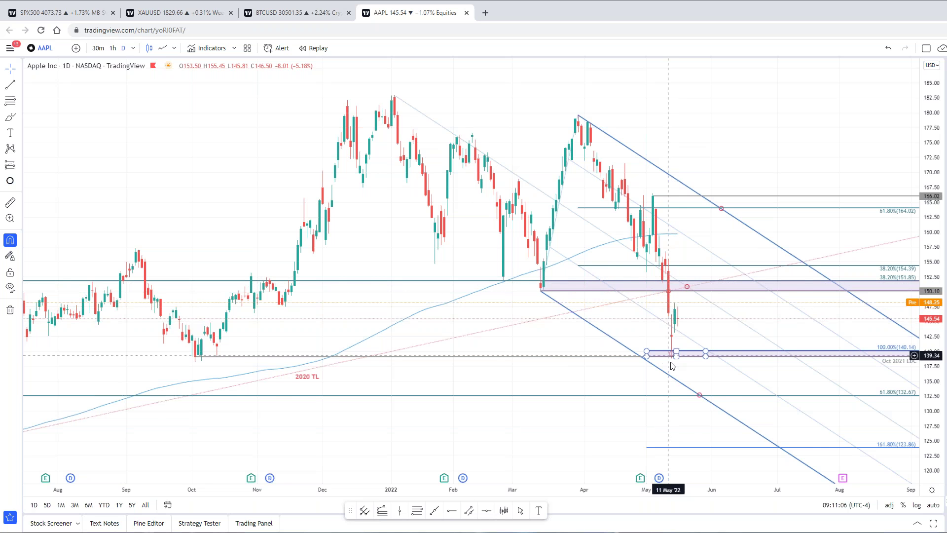
{"action": "scroll", "coordinate": [668, 362], "scroll_direction": "down", "scroll_amount": 2}
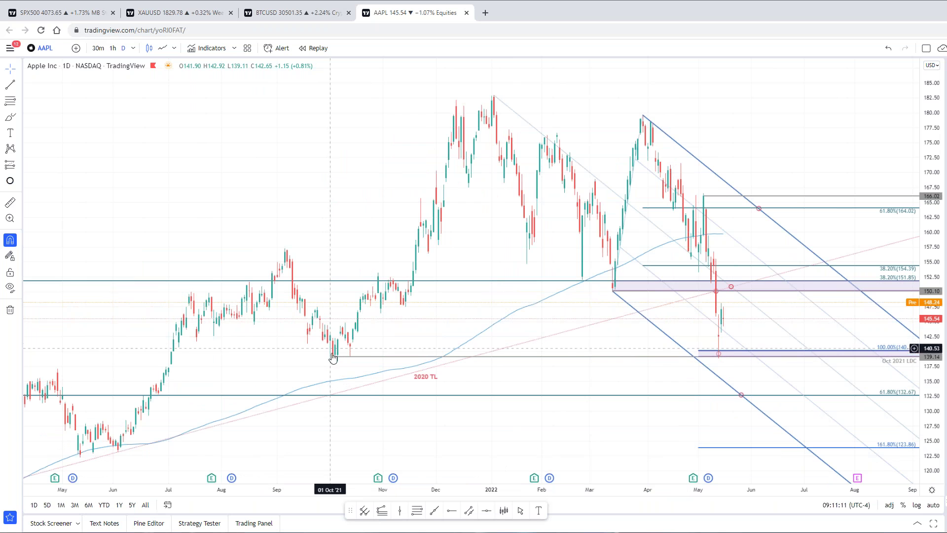
{"action": "scroll", "coordinate": [582, 360], "scroll_direction": "up", "scroll_amount": 2}
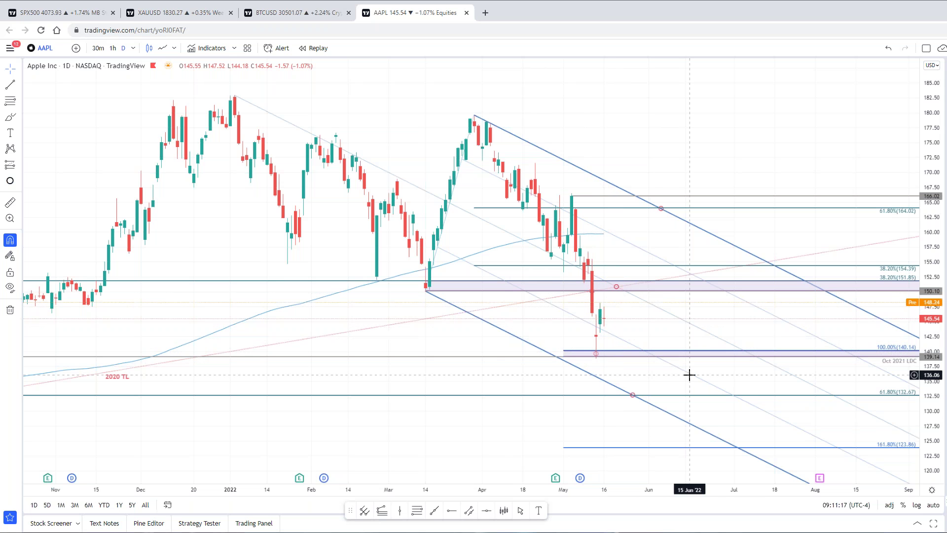
Examine AAPL's daily history back to late 2020 against the 2020 trendline and the descending pitchfork.
{"action": "scroll", "coordinate": [522, 415], "scroll_direction": "down", "scroll_amount": 3}
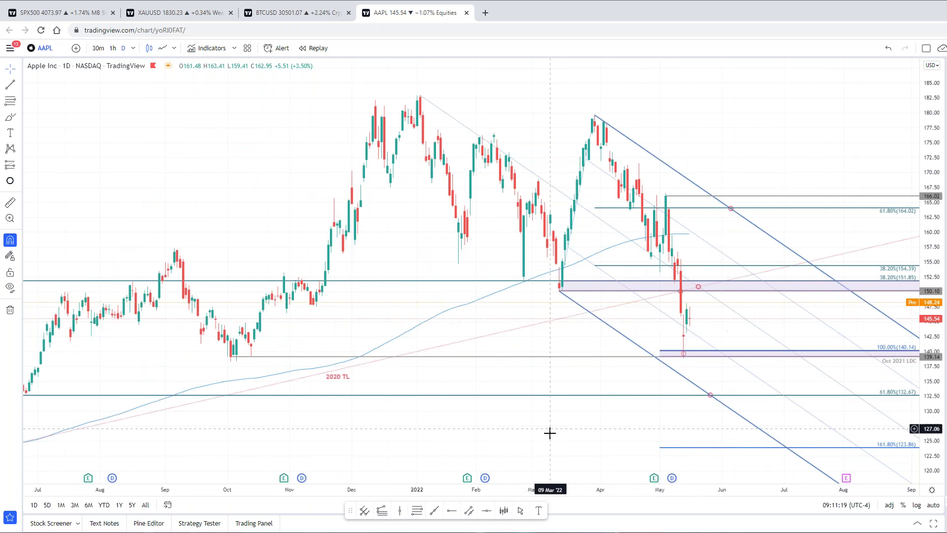
{"action": "scroll", "coordinate": [541, 395], "scroll_direction": "down", "scroll_amount": 3}
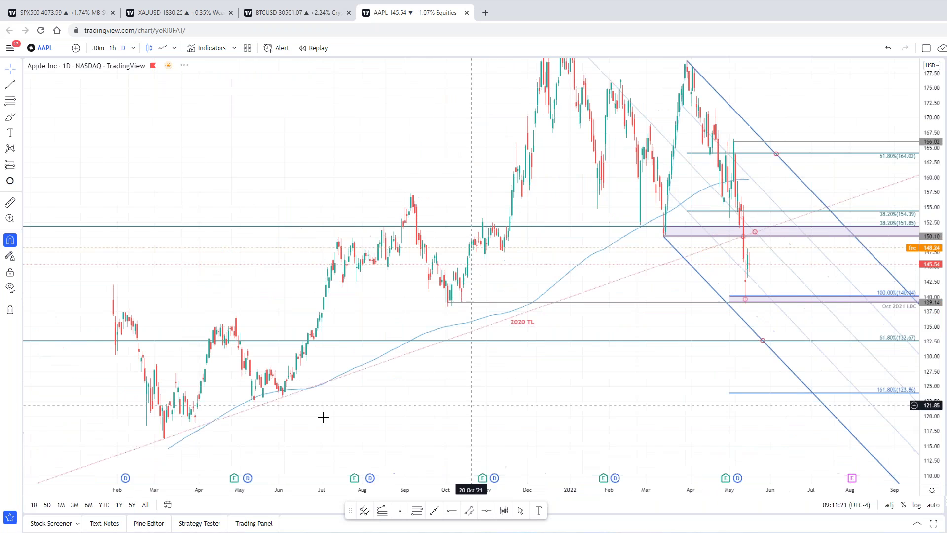
{"action": "left_click", "coordinate": [750, 244]}
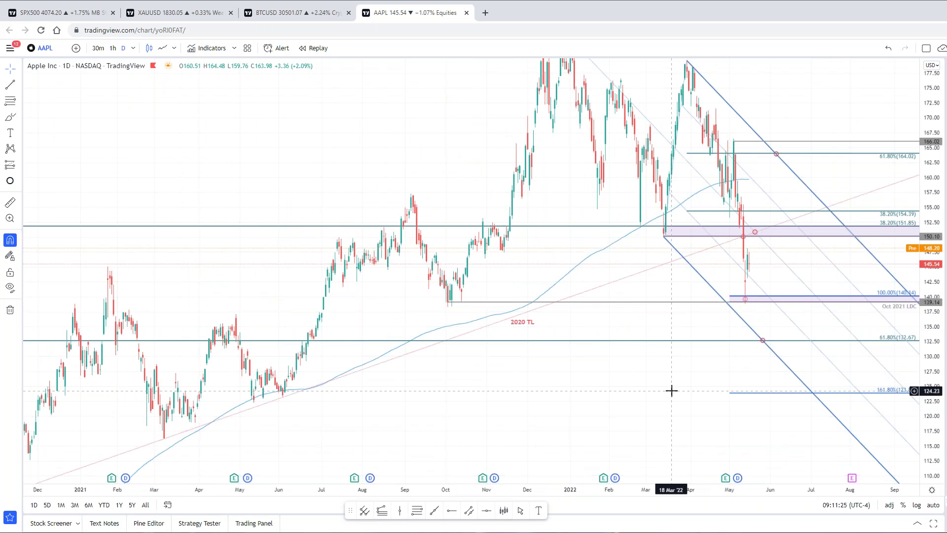
{"action": "left_click_drag", "start_coordinate": [670, 389], "coordinate": [676, 449]}
{"action": "scroll", "coordinate": [677, 448], "scroll_direction": "up", "scroll_amount": 3}
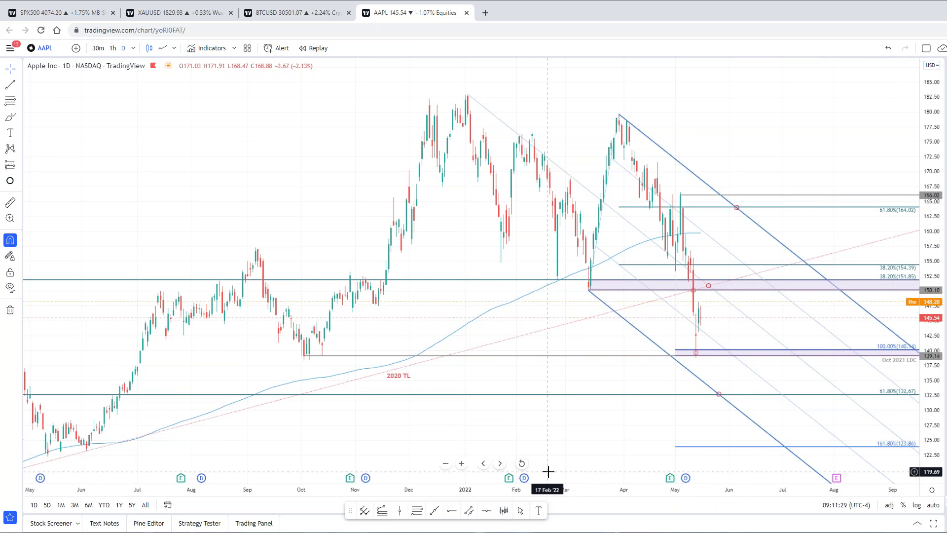
{"action": "scroll", "coordinate": [550, 474], "scroll_direction": "down", "scroll_amount": 1}
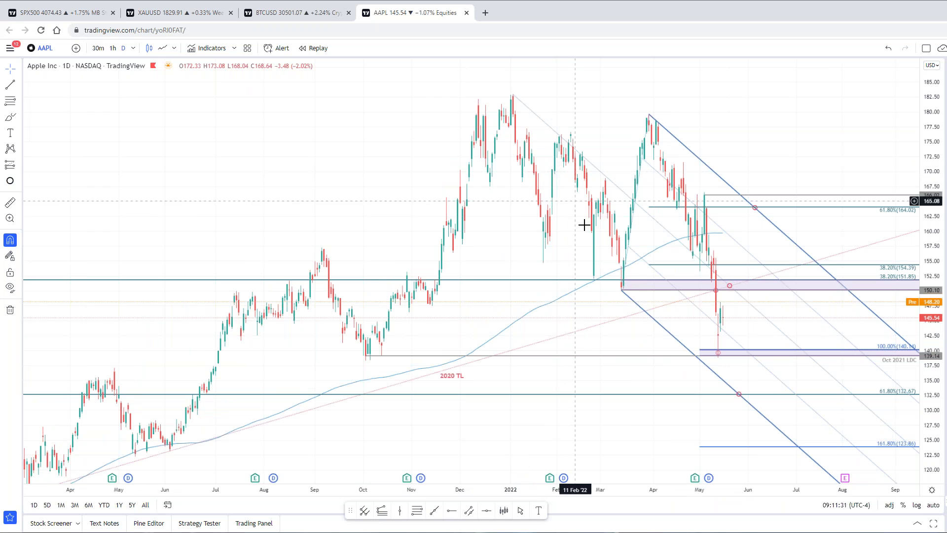
Check AAPL's 150.10 to 151.85 zone, then switch to the AMZN daily chart and bring the retracement levels below price into view.
{"action": "left_click", "coordinate": [733, 287]}
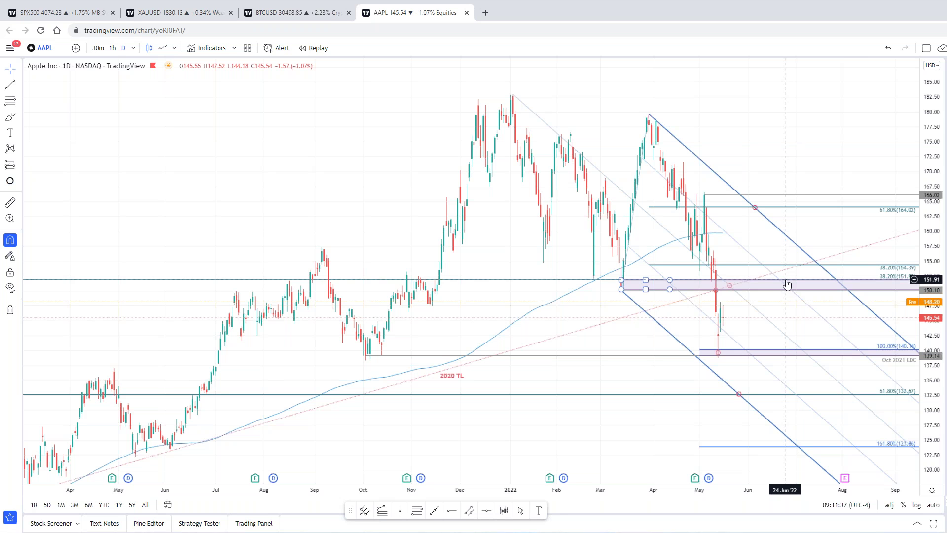
{"action": "left_click_drag", "start_coordinate": [816, 222], "coordinate": [822, 198]}
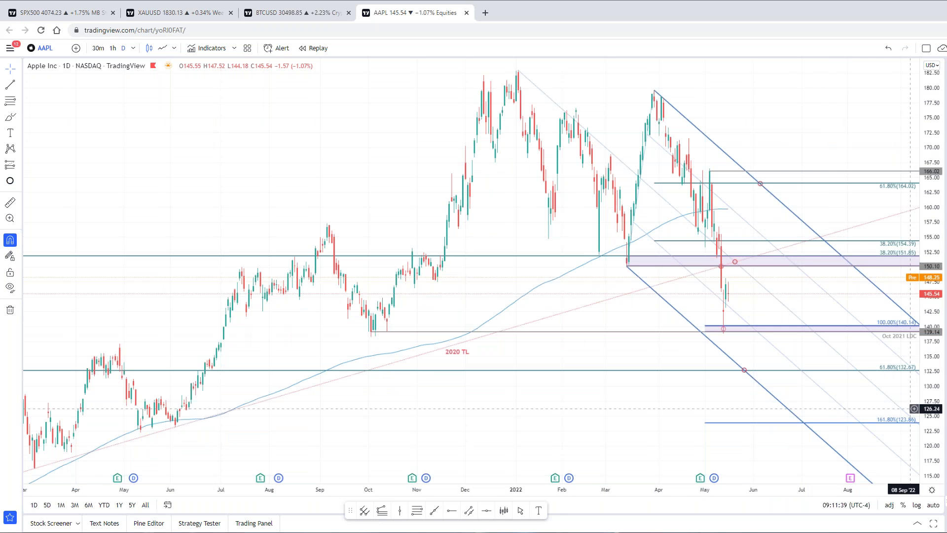
{"action": "key", "text": "Down"}
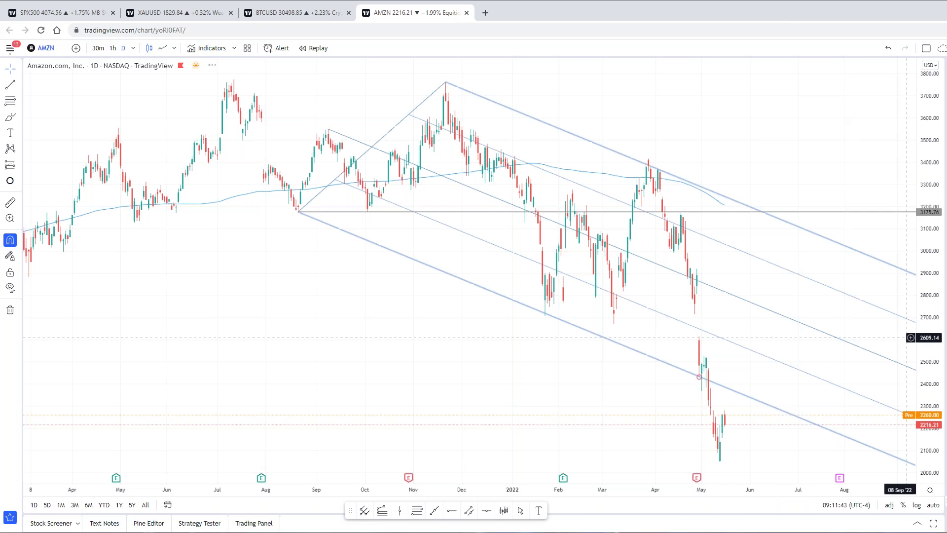
{"action": "left_click_drag", "start_coordinate": [928, 270], "coordinate": [928, 355]}
{"action": "left_click_drag", "start_coordinate": [761, 168], "coordinate": [793, 108]}
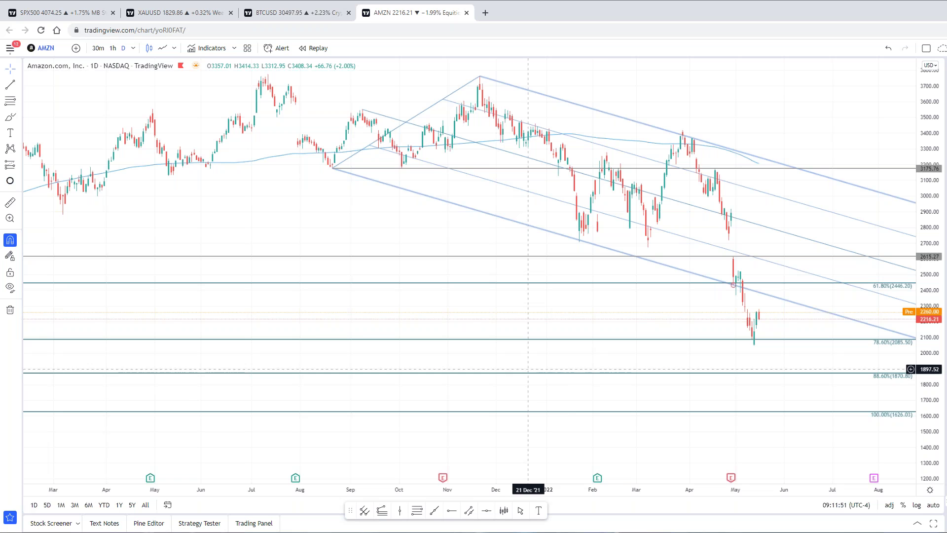
Examine AMZN's daily history back to 2019 against the descending pitchfork, the 2446.20 and 2085.50 retracements and the 2615.27 level.
{"action": "left_click", "coordinate": [744, 291]}
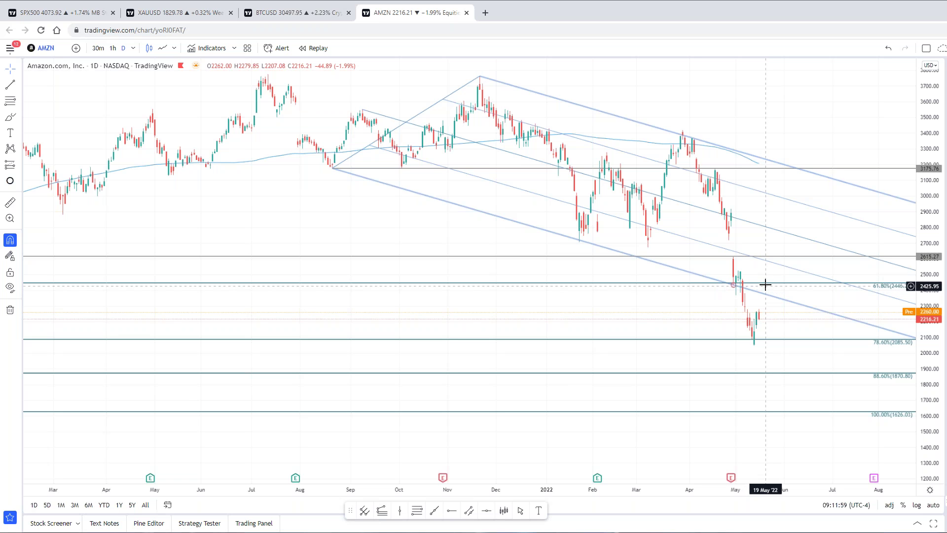
{"action": "scroll", "coordinate": [767, 284], "scroll_direction": "down", "scroll_amount": 5}
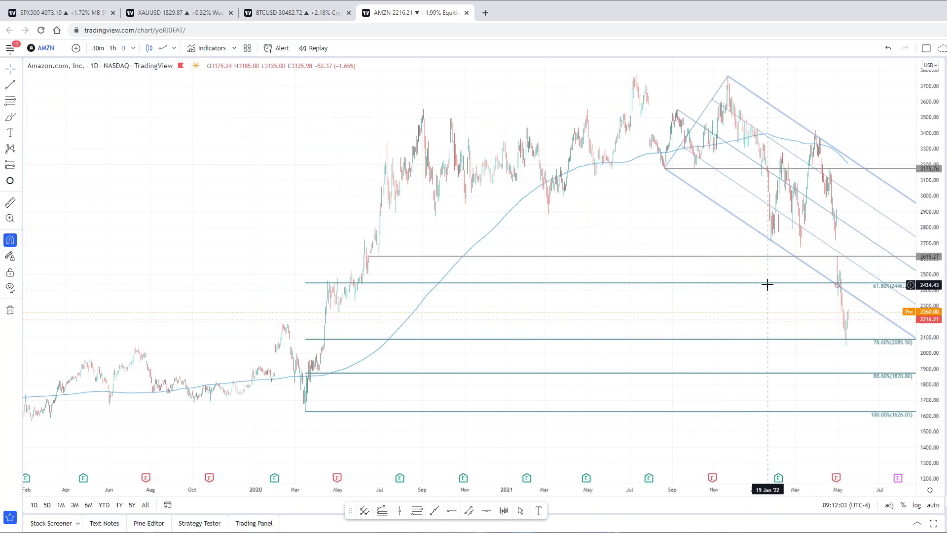
{"action": "scroll", "coordinate": [767, 285], "scroll_direction": "up", "scroll_amount": 4}
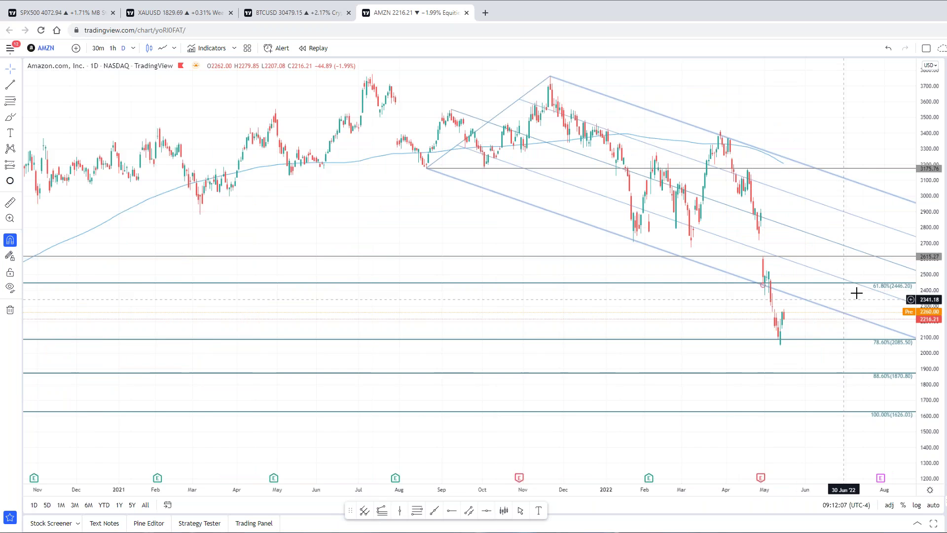
{"action": "scroll", "coordinate": [888, 289], "scroll_direction": "up", "scroll_amount": 1}
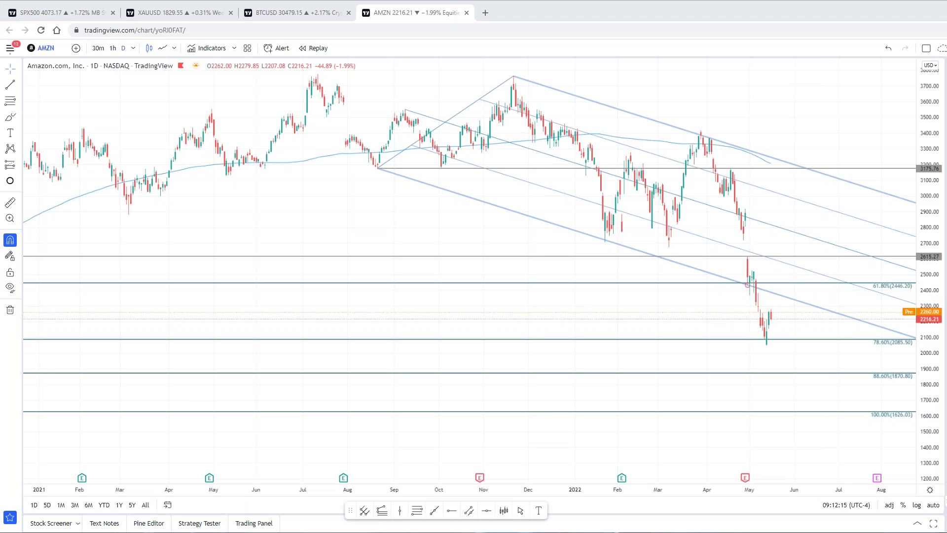
Switch to the TSLA daily chart and examine the decline against the ascending pitchfork and the 840.12 and 716.64 retracements.
{"action": "key", "text": "Down"}
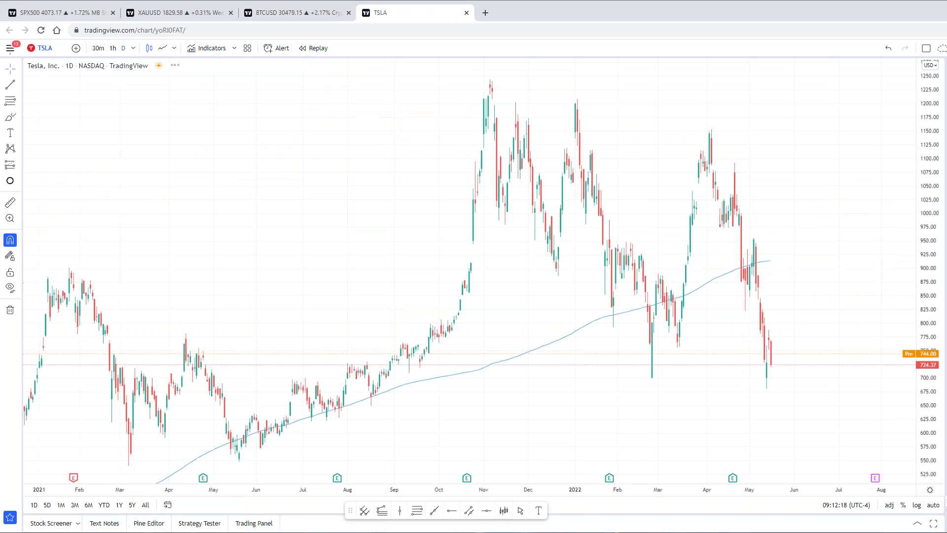
{"action": "scroll", "coordinate": [789, 314], "scroll_direction": "up", "scroll_amount": 2}
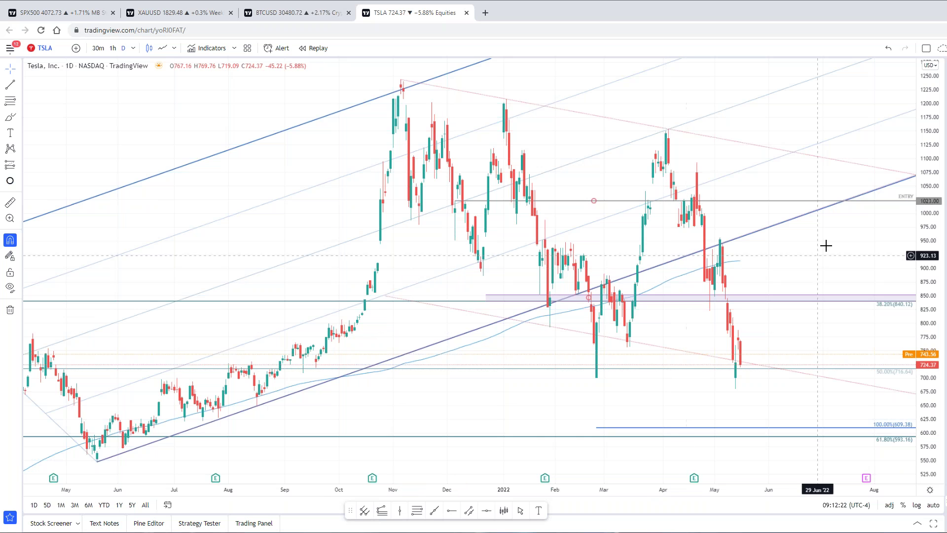
{"action": "left_click_drag", "start_coordinate": [827, 239], "coordinate": [816, 230]}
{"action": "left_click_drag", "start_coordinate": [930, 239], "coordinate": [929, 311]}
{"action": "scroll", "coordinate": [809, 405], "scroll_direction": "down", "scroll_amount": 3}
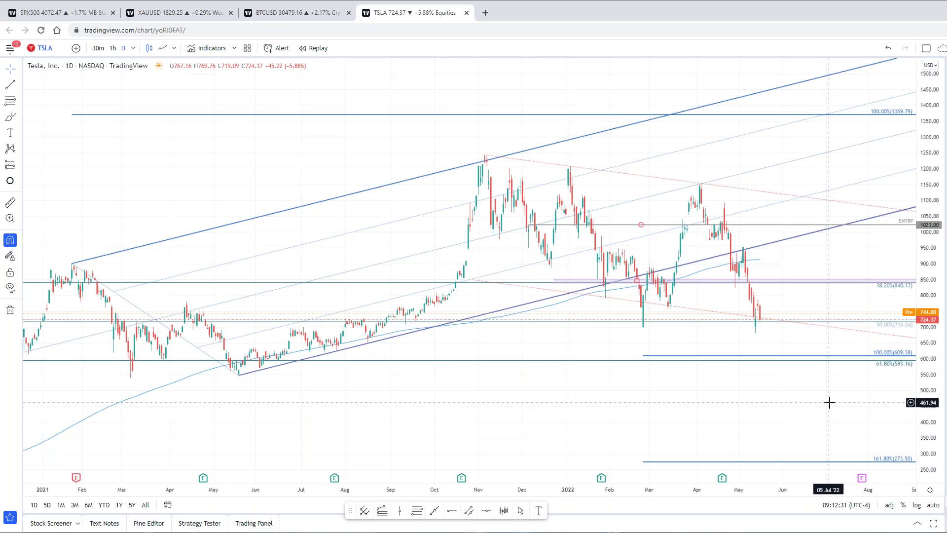
Inspect TSLA's extension from the November 2021 high, comparing its 609.38 and 273.50 targets with the 61.8% retracement at 593.16.
{"action": "left_click", "coordinate": [837, 356]}
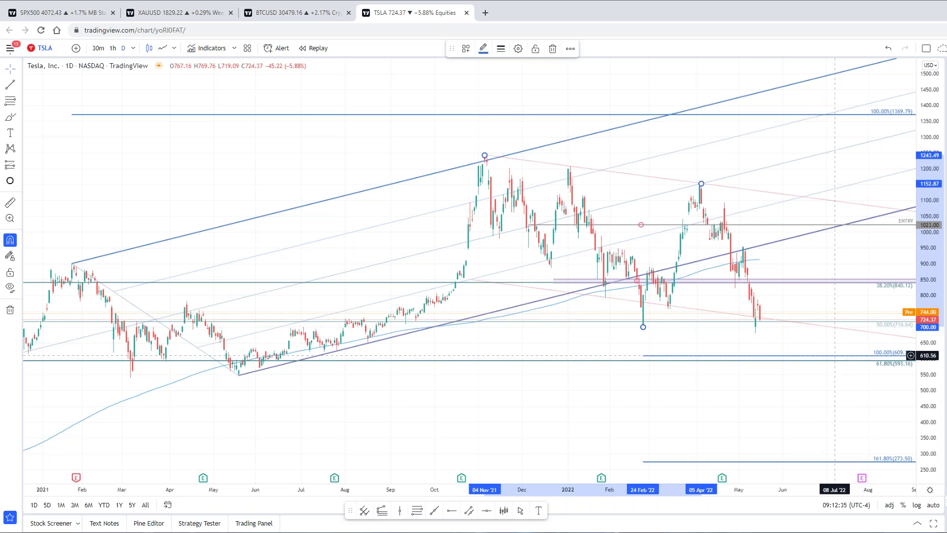
{"action": "scroll", "coordinate": [518, 375], "scroll_direction": "down", "scroll_amount": 3}
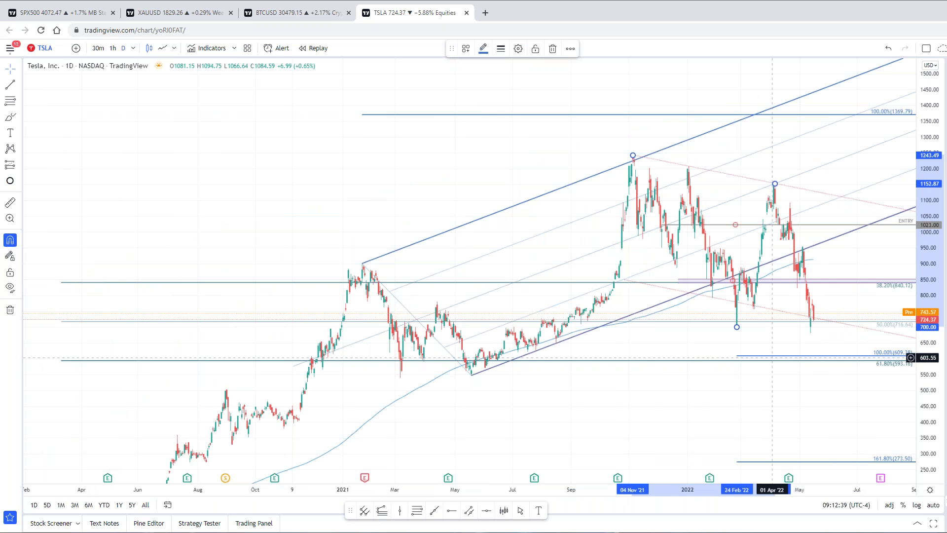
{"action": "scroll", "coordinate": [845, 360], "scroll_direction": "up", "scroll_amount": 3}
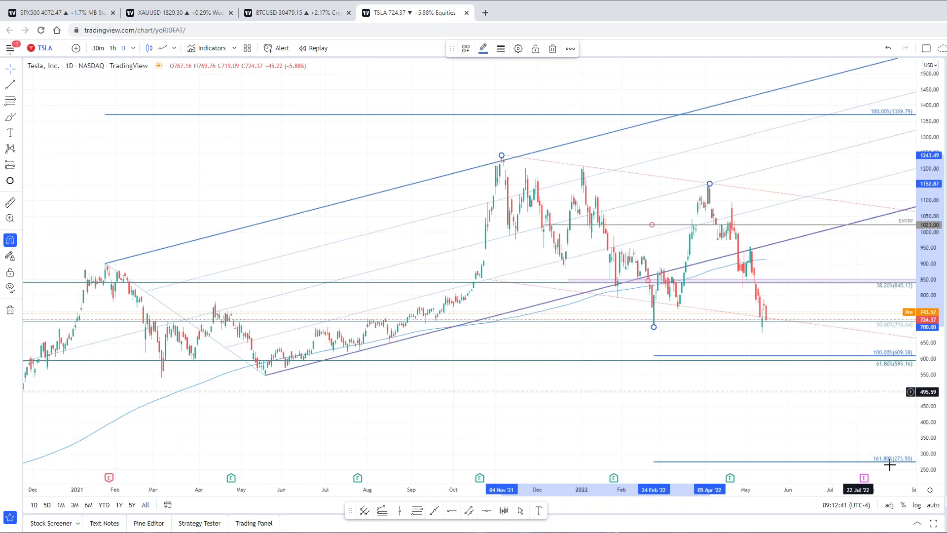
{"action": "left_click_drag", "start_coordinate": [823, 409], "coordinate": [867, 414]}
{"action": "scroll", "coordinate": [868, 415], "scroll_direction": "up", "scroll_amount": 2}
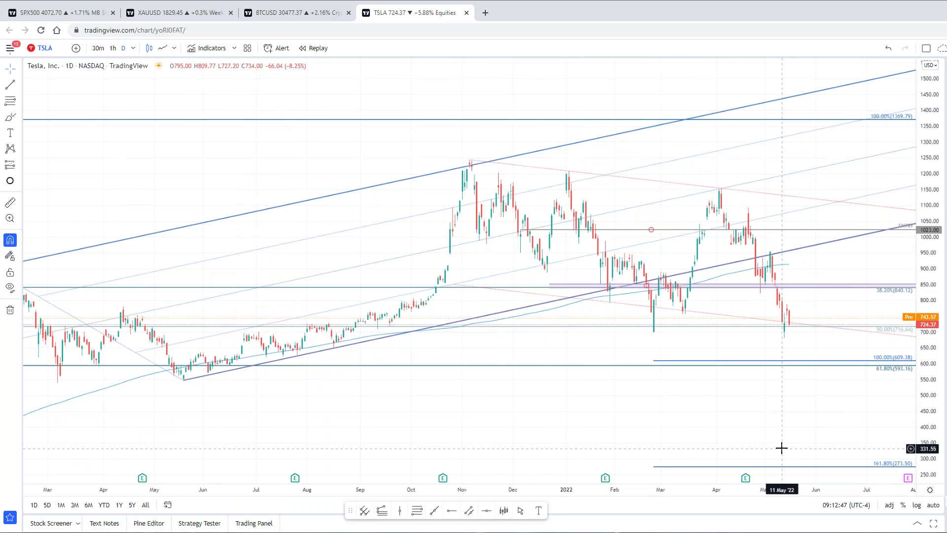
{"action": "left_click_drag", "start_coordinate": [834, 247], "coordinate": [789, 257]}
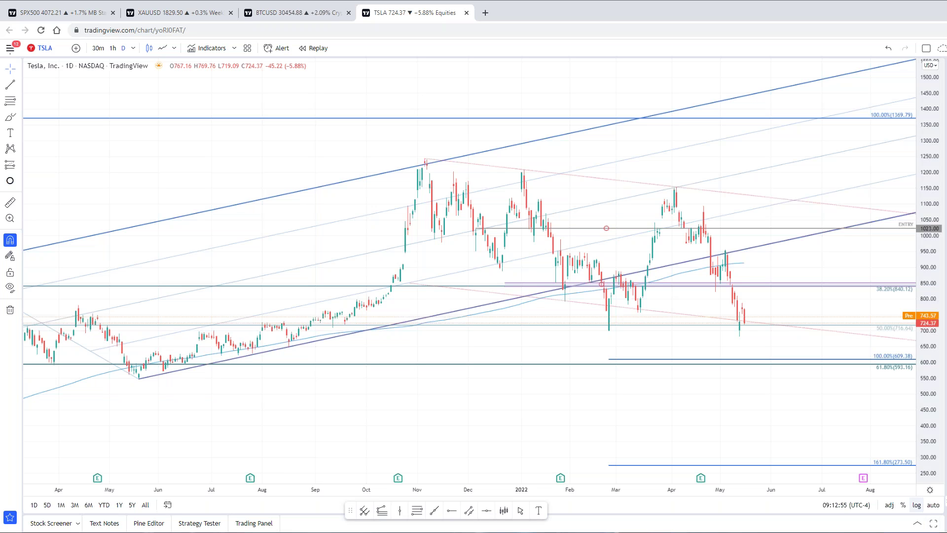
View the MSFT daily chart, then switch to DIS and examine its decline against the 78.6% retracement at 105.60.
{"action": "key", "text": "Down"}
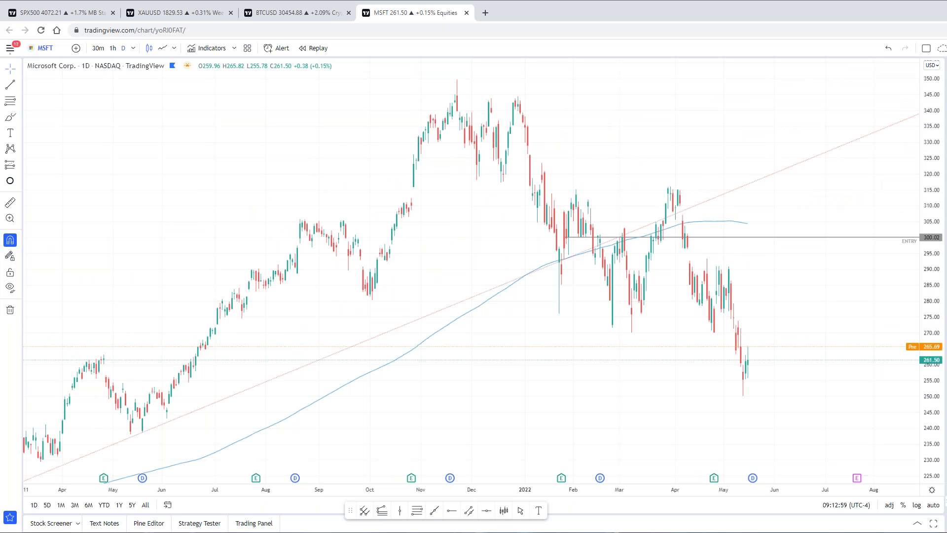
{"action": "key", "text": "space"}
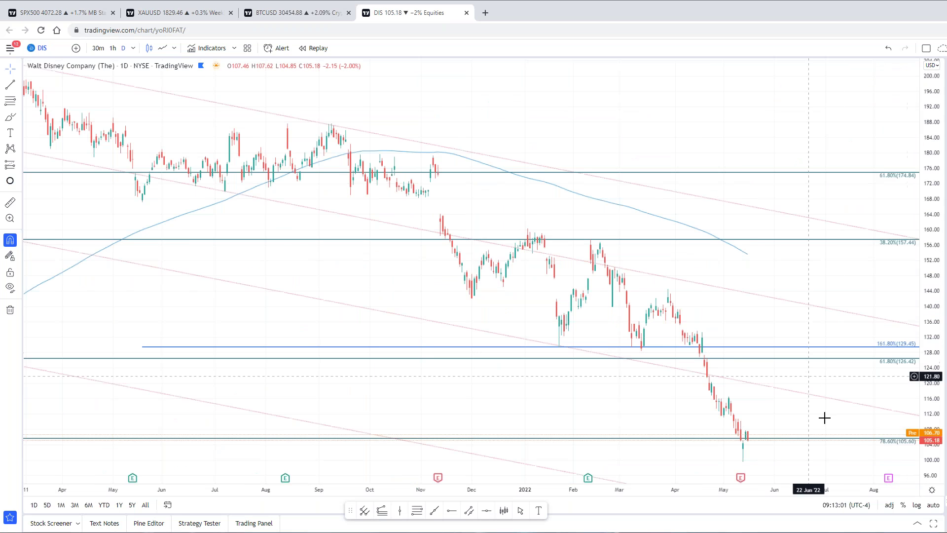
{"action": "scroll", "coordinate": [825, 424], "scroll_direction": "down", "scroll_amount": 5}
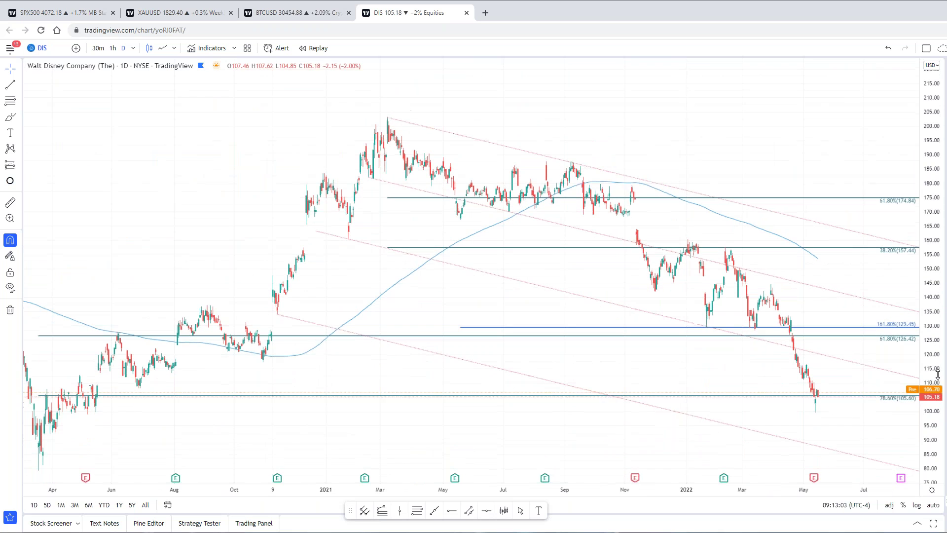
{"action": "left_click_drag", "start_coordinate": [938, 372], "coordinate": [937, 364]}
{"action": "left_click_drag", "start_coordinate": [858, 418], "coordinate": [811, 401]}
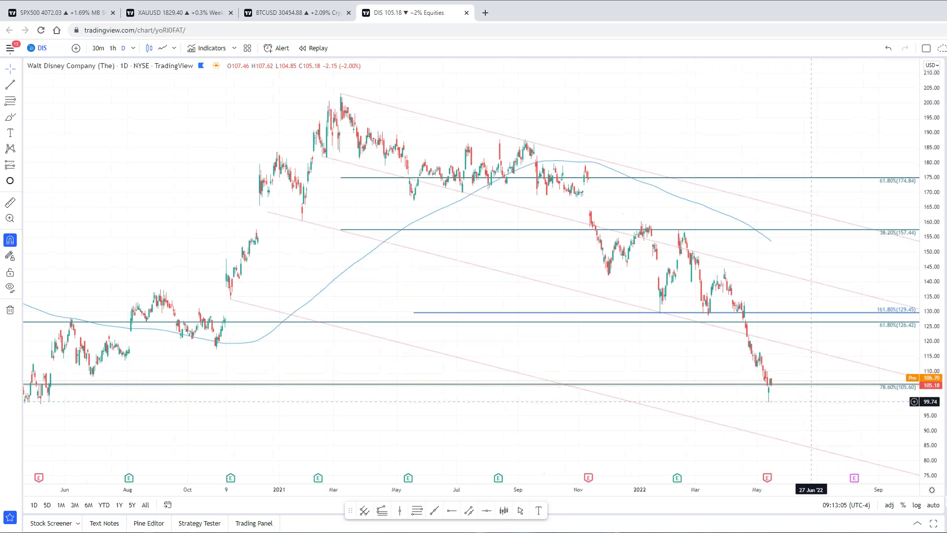
Examine DIS daily history back to late 2019 against the descending parallel lines and the March 2020 low.
{"action": "scroll", "coordinate": [813, 390], "scroll_direction": "down", "scroll_amount": 2}
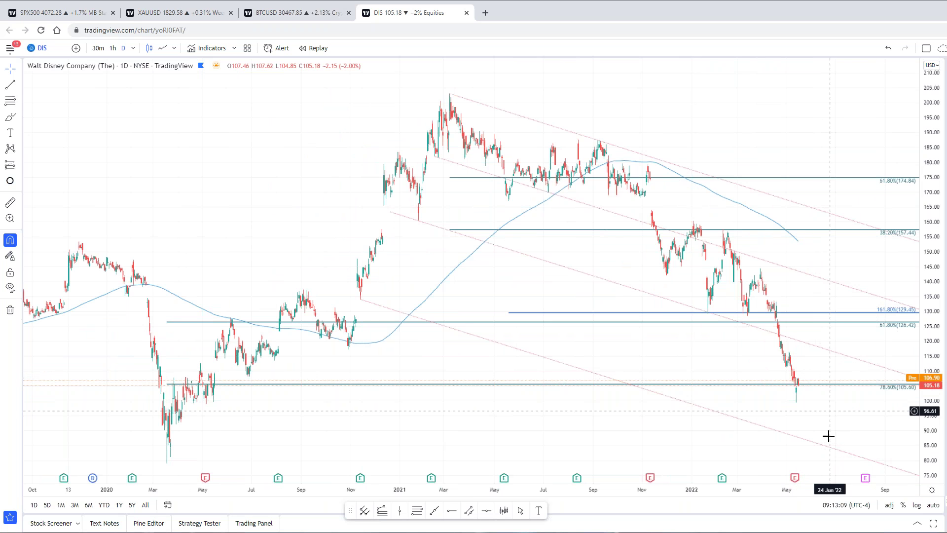
{"action": "scroll", "coordinate": [831, 429], "scroll_direction": "up", "scroll_amount": 2}
{"action": "scroll", "coordinate": [830, 428], "scroll_direction": "up", "scroll_amount": 2}
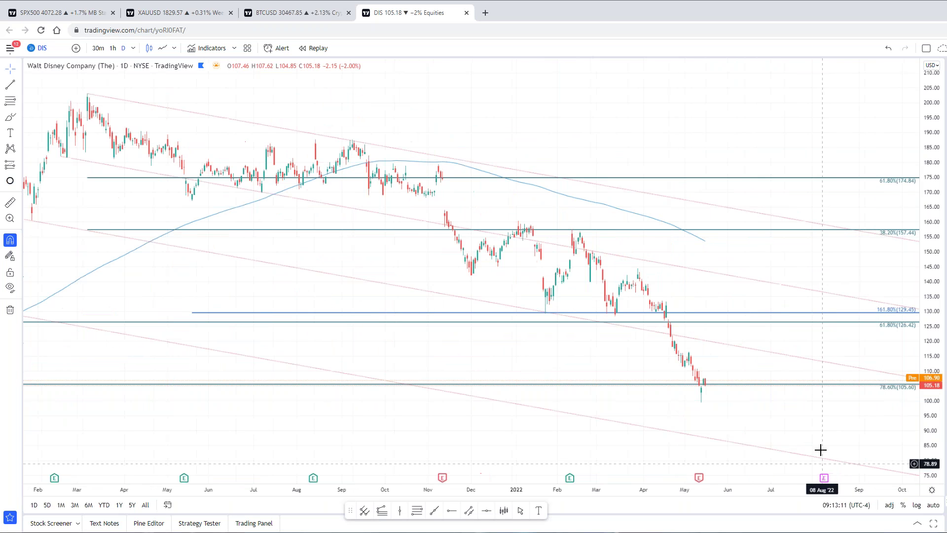
{"action": "left_click_drag", "start_coordinate": [826, 418], "coordinate": [901, 456]}
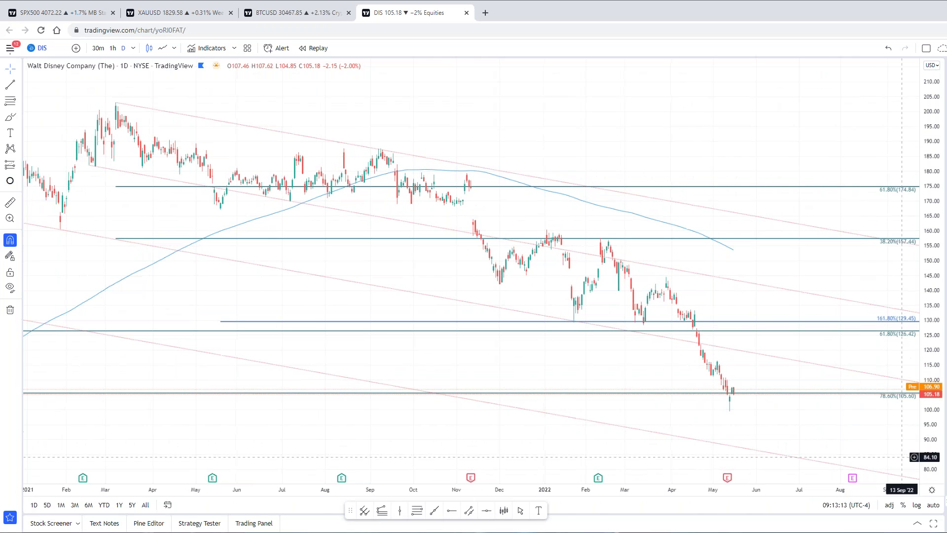